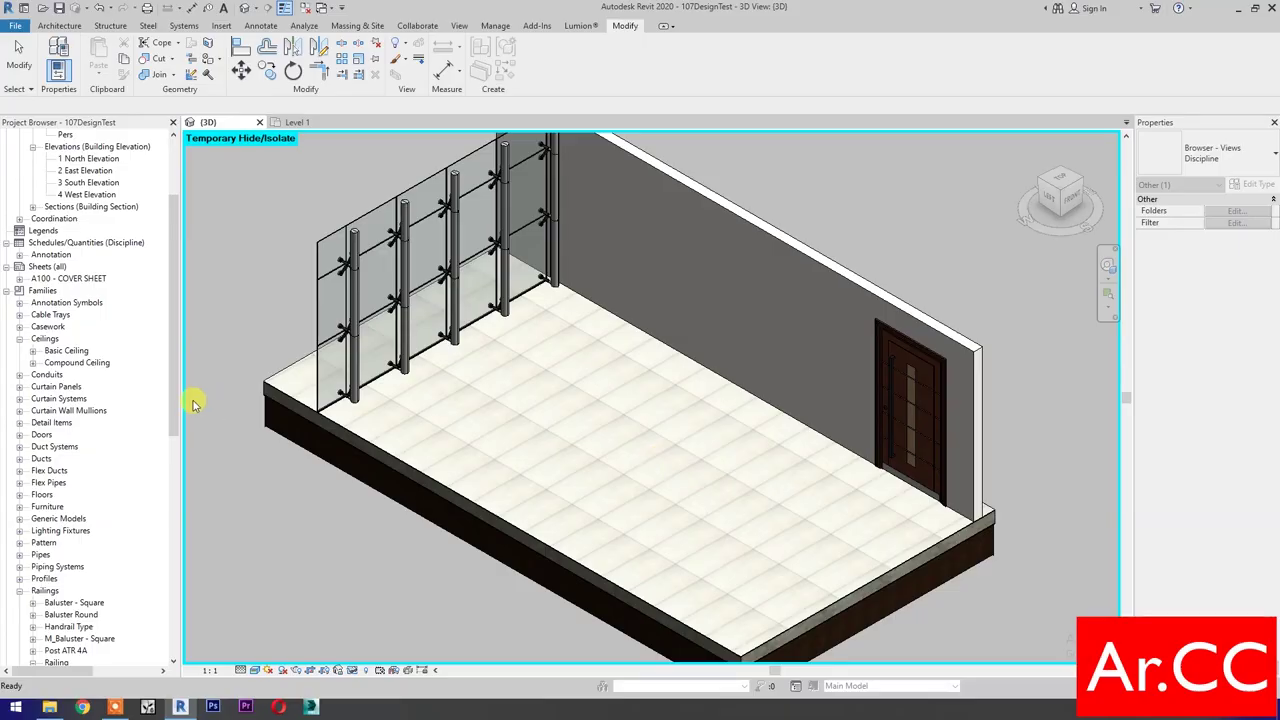
On the Level 1 floor plan, create a straight stair run about 4.8 m long inside the room, with 0.3 m tread depth
{"action": "left_click_drag", "start_coordinate": [171, 277], "coordinate": [180, 200]}
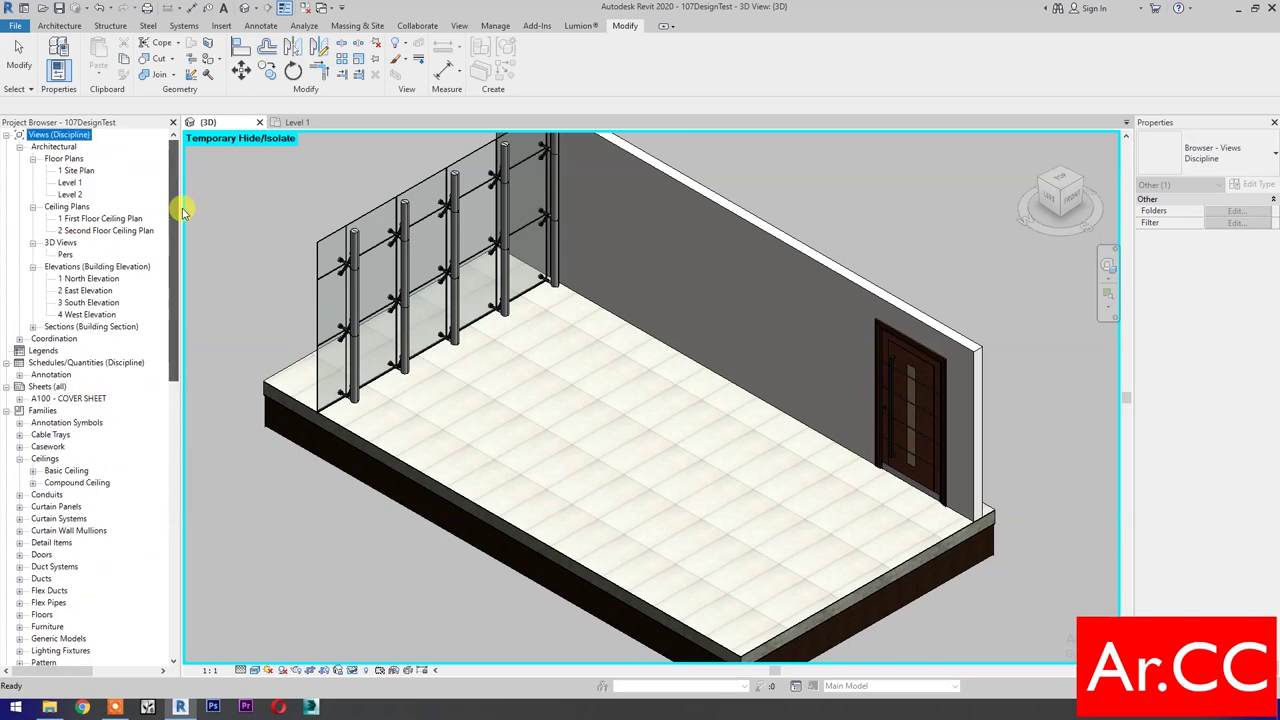
{"action": "double_click", "coordinate": [70, 182]}
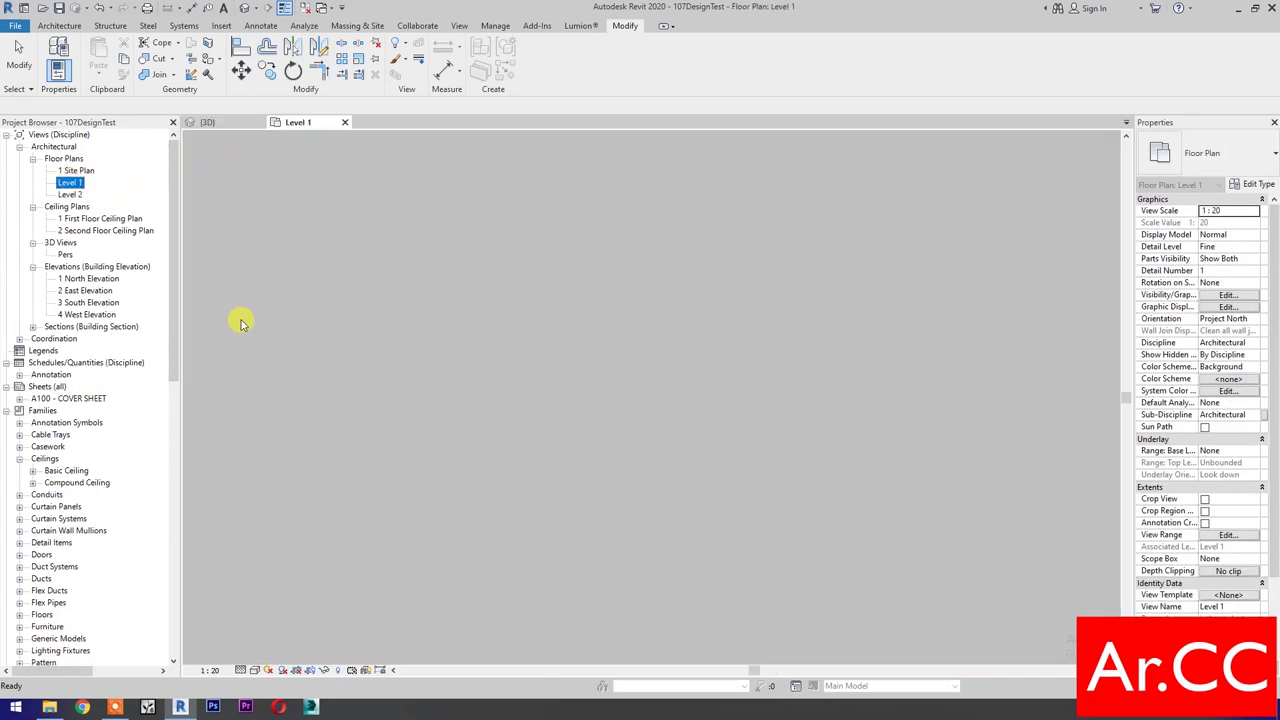
{"action": "left_click", "coordinate": [62, 25]}
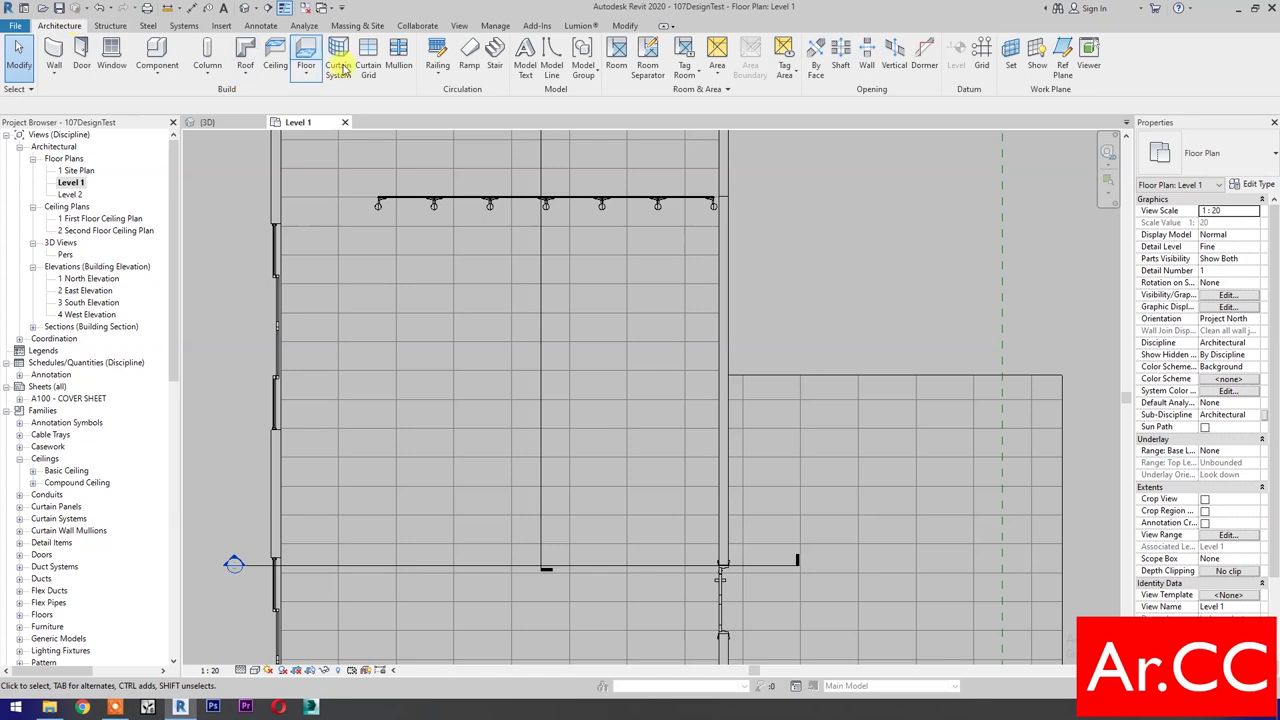
{"action": "left_click", "coordinate": [497, 62]}
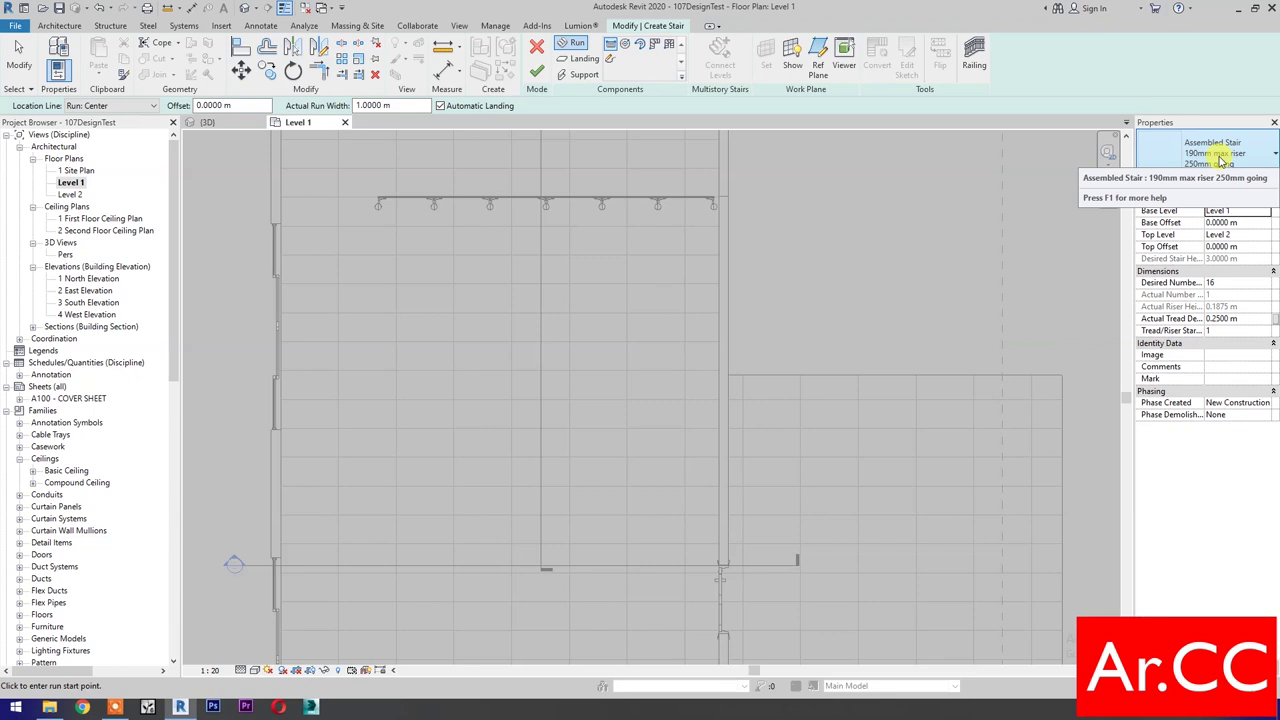
{"action": "left_click", "coordinate": [1222, 318]}
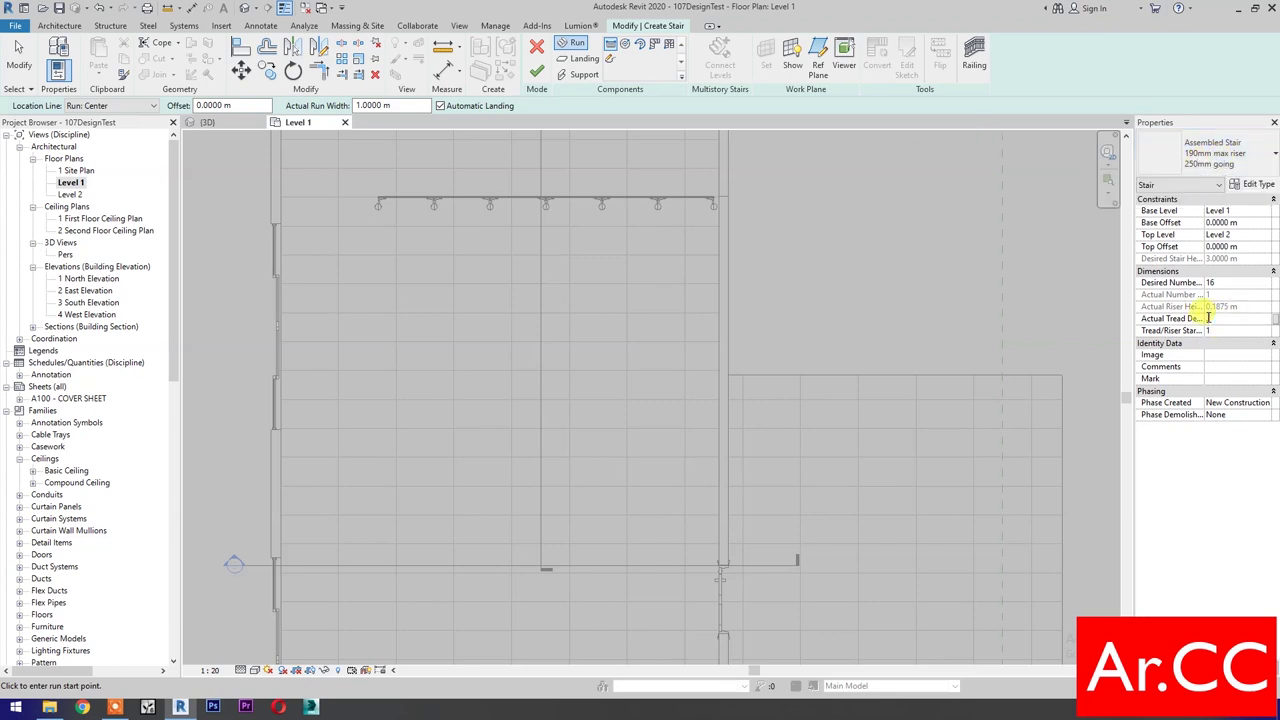
{"action": "type", "text": "0.3"}
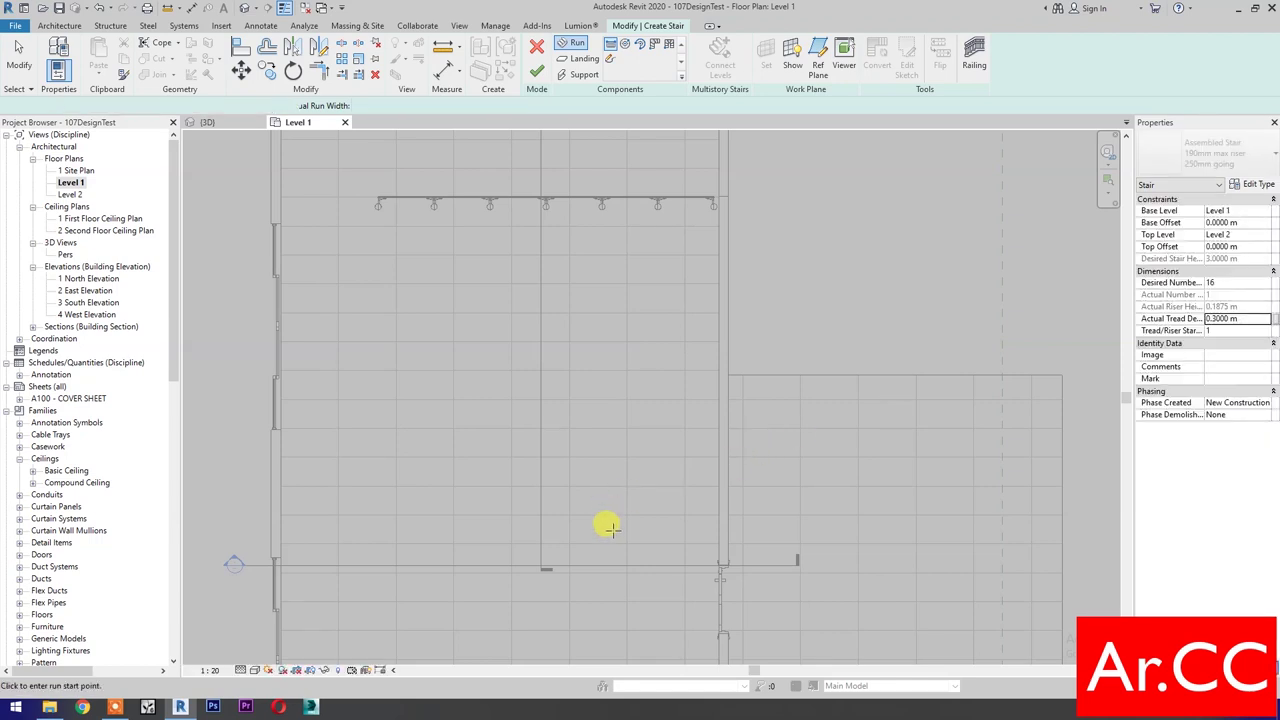
{"action": "left_click", "coordinate": [609, 528]}
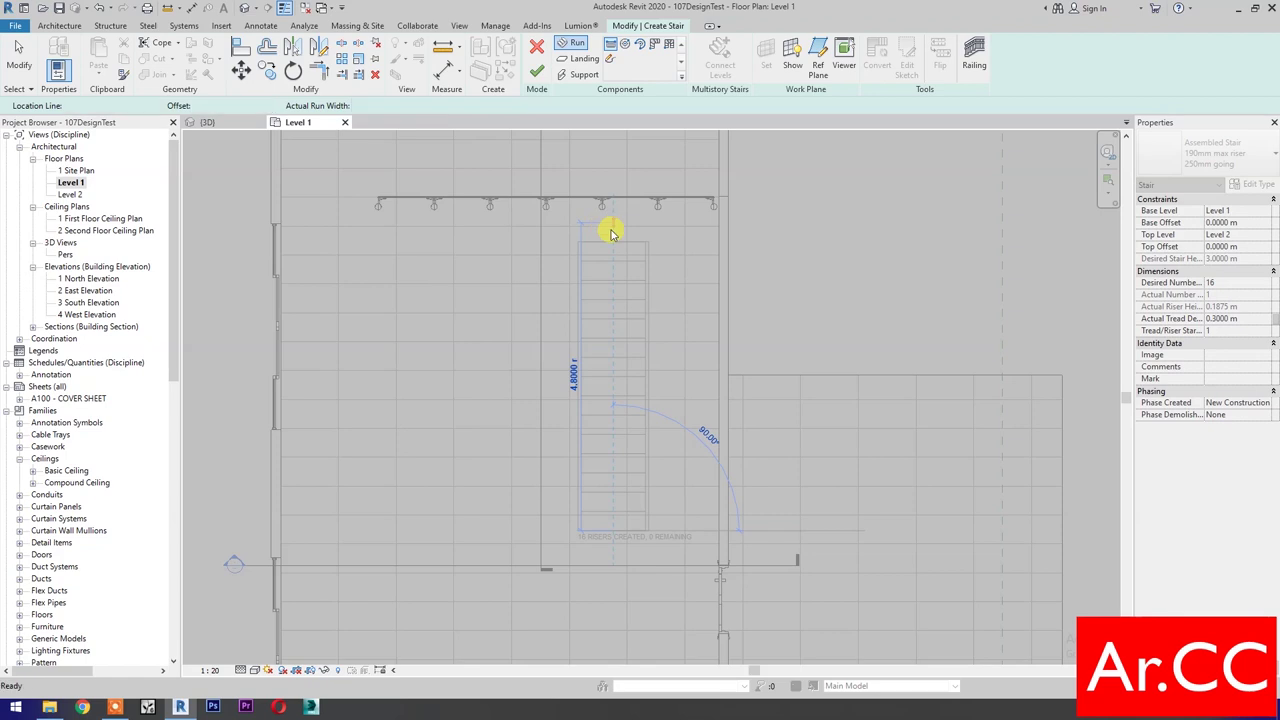
{"action": "left_click", "coordinate": [609, 226]}
{"action": "left_click", "coordinate": [538, 75]}
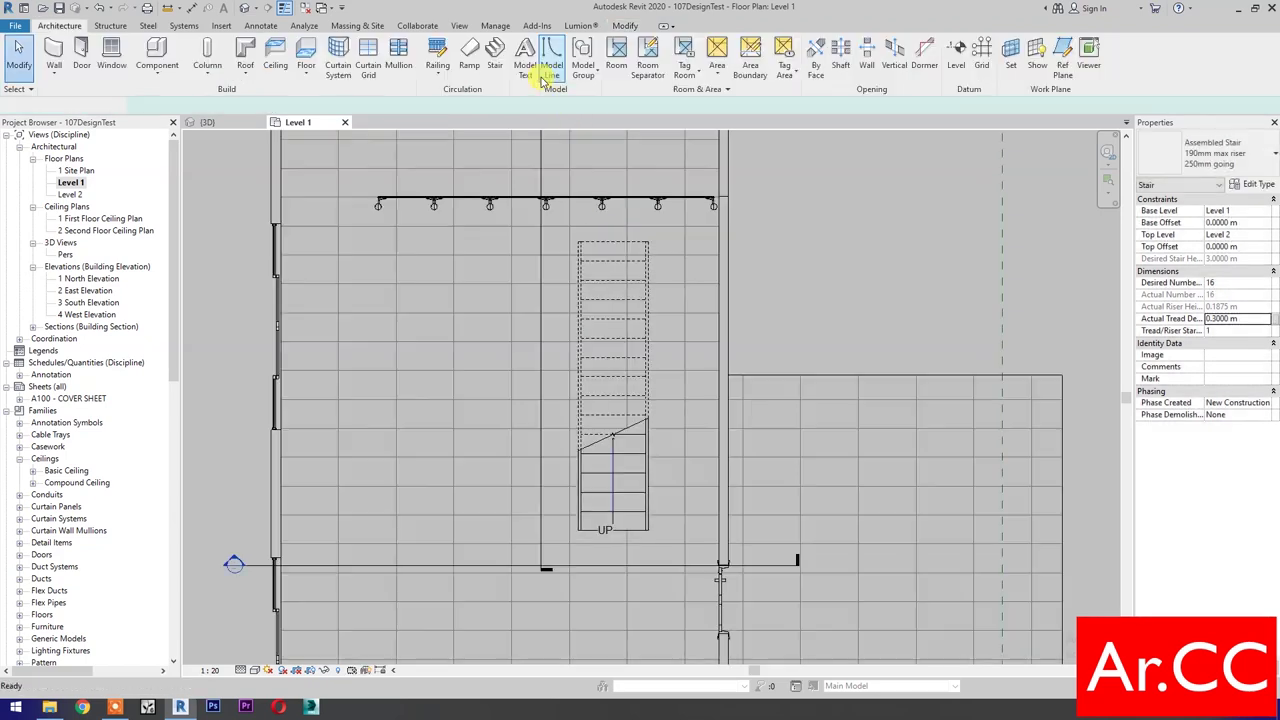
In the 3D view, load the Glass Rail Bracket, Handrail Profile, Handrail Start Turn Down and Stair Nosing Double S.S.Strip families from the Desktop
{"action": "left_click", "coordinate": [210, 122]}
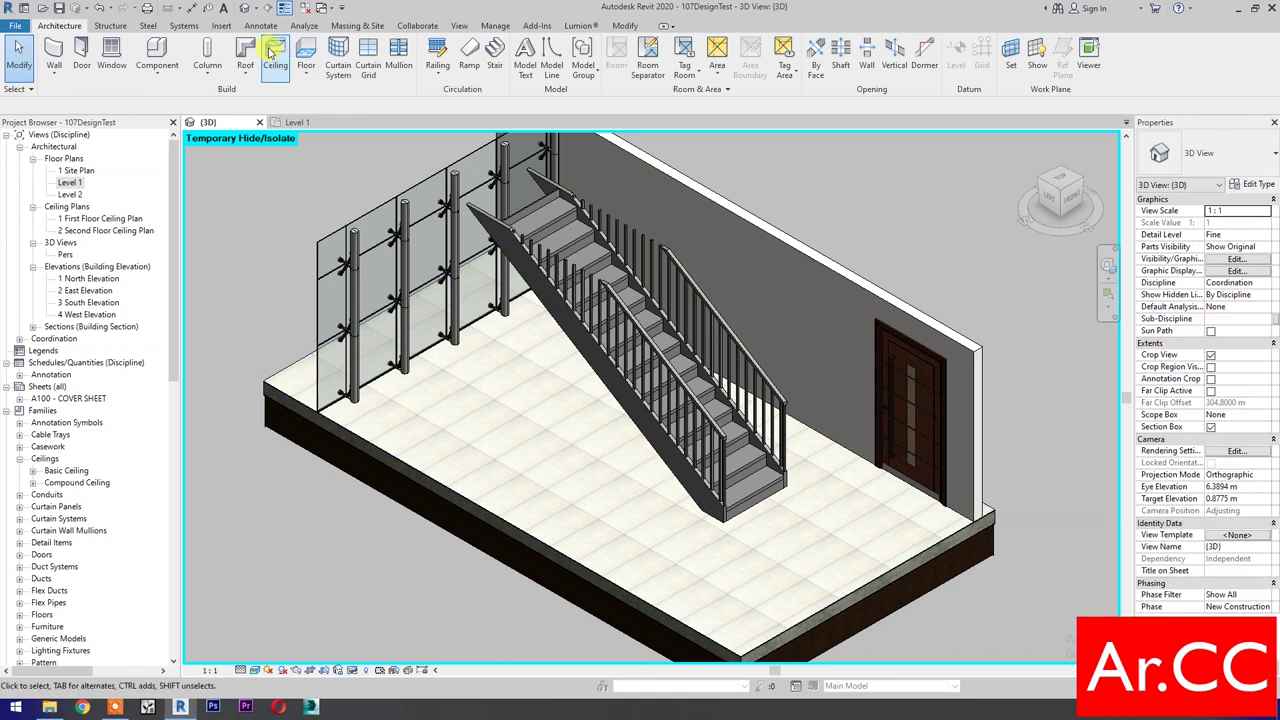
{"action": "left_click", "coordinate": [221, 25]}
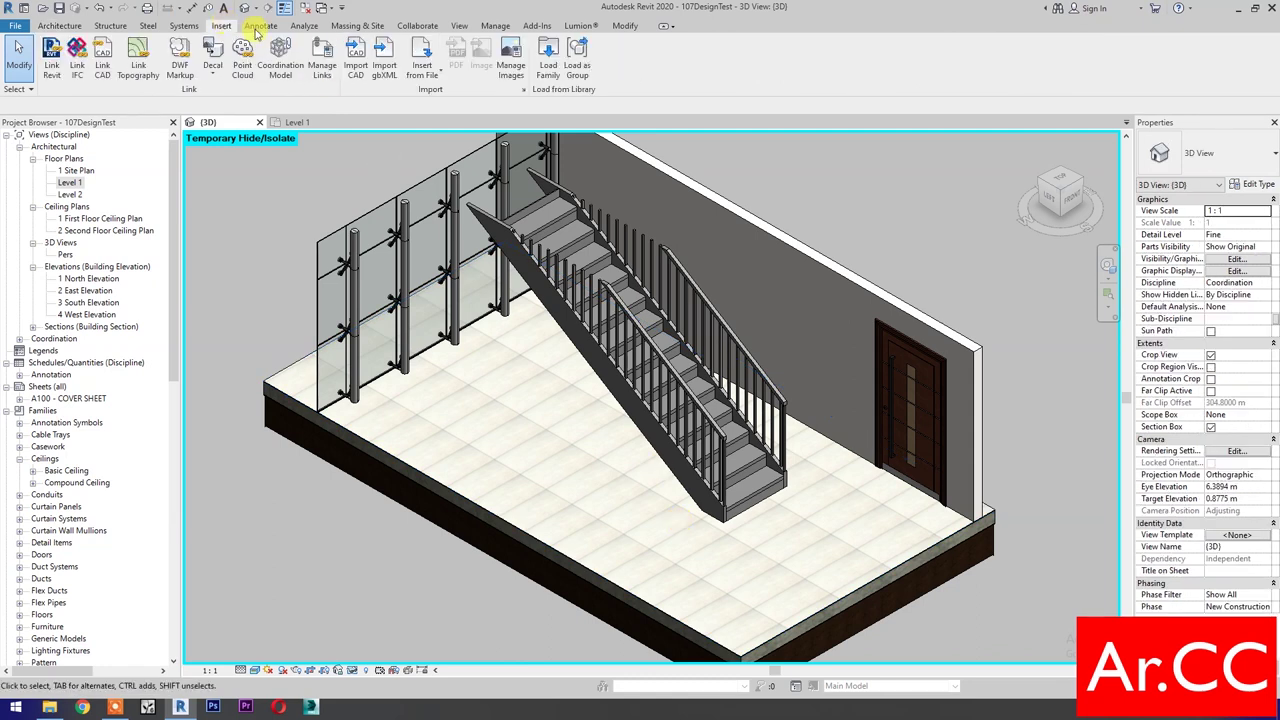
{"action": "left_click", "coordinate": [555, 78]}
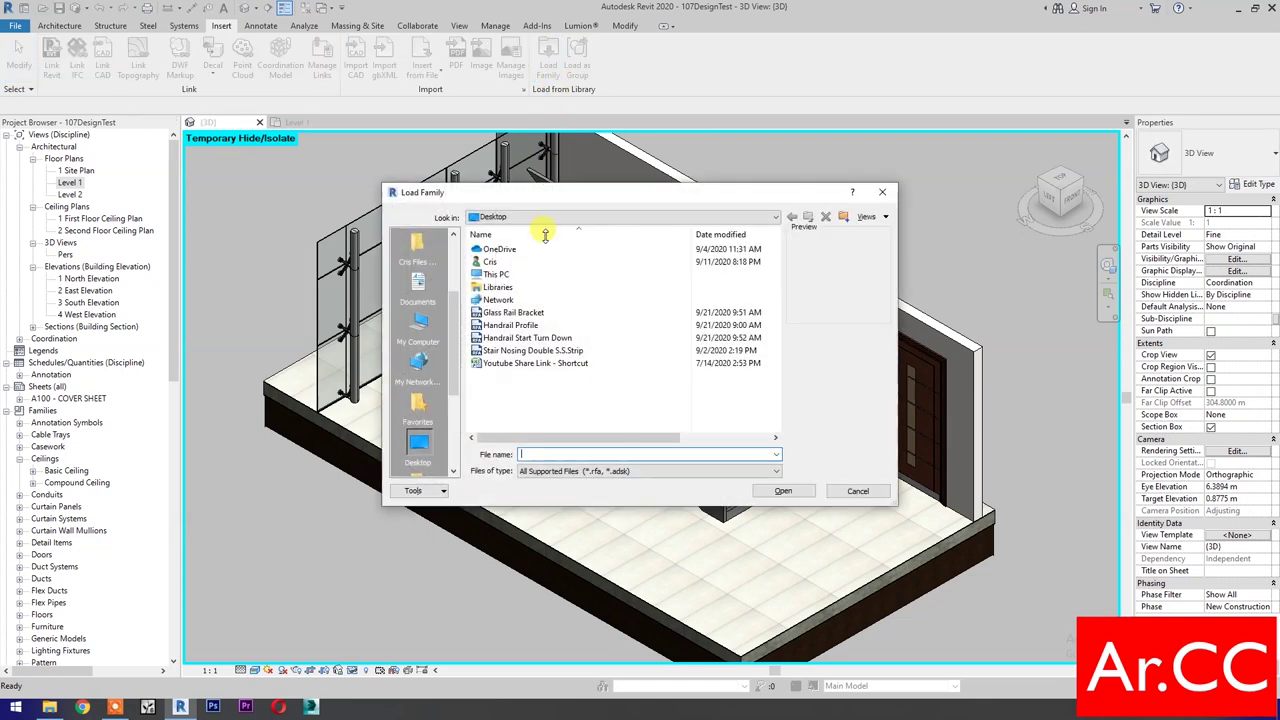
{"action": "left_click", "coordinate": [513, 313]}
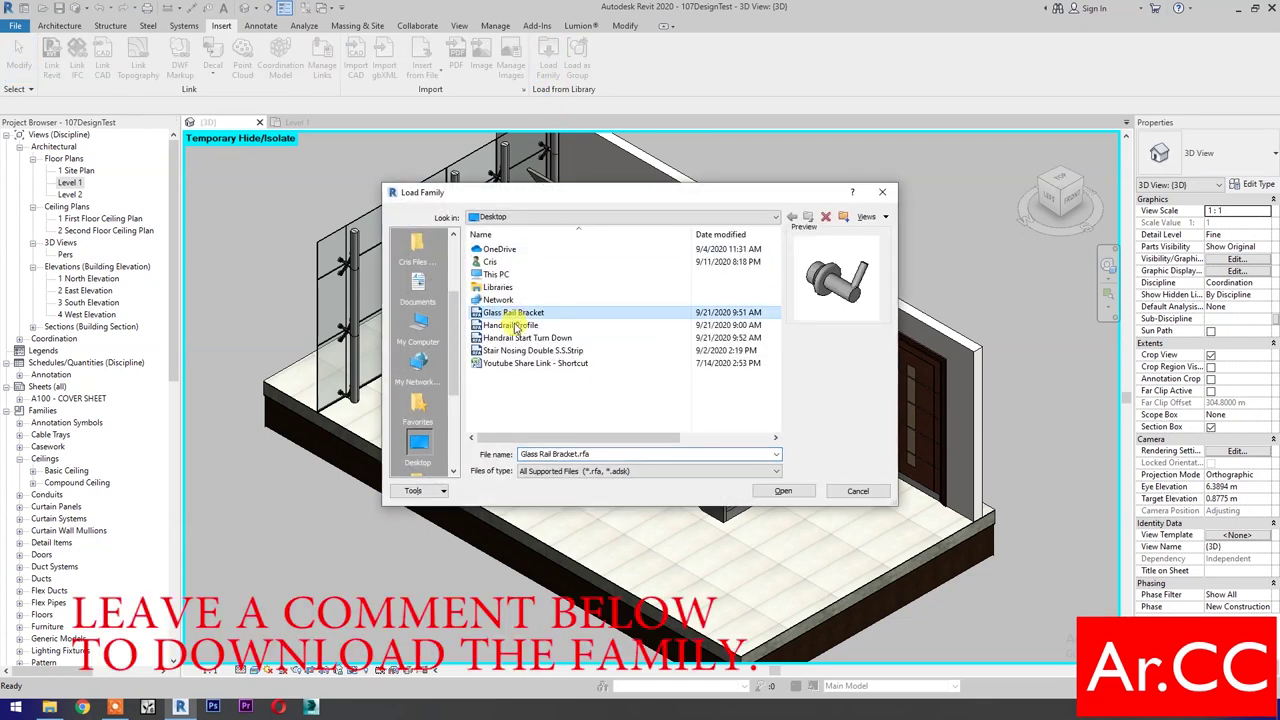
{"action": "left_click", "coordinate": [513, 326]}
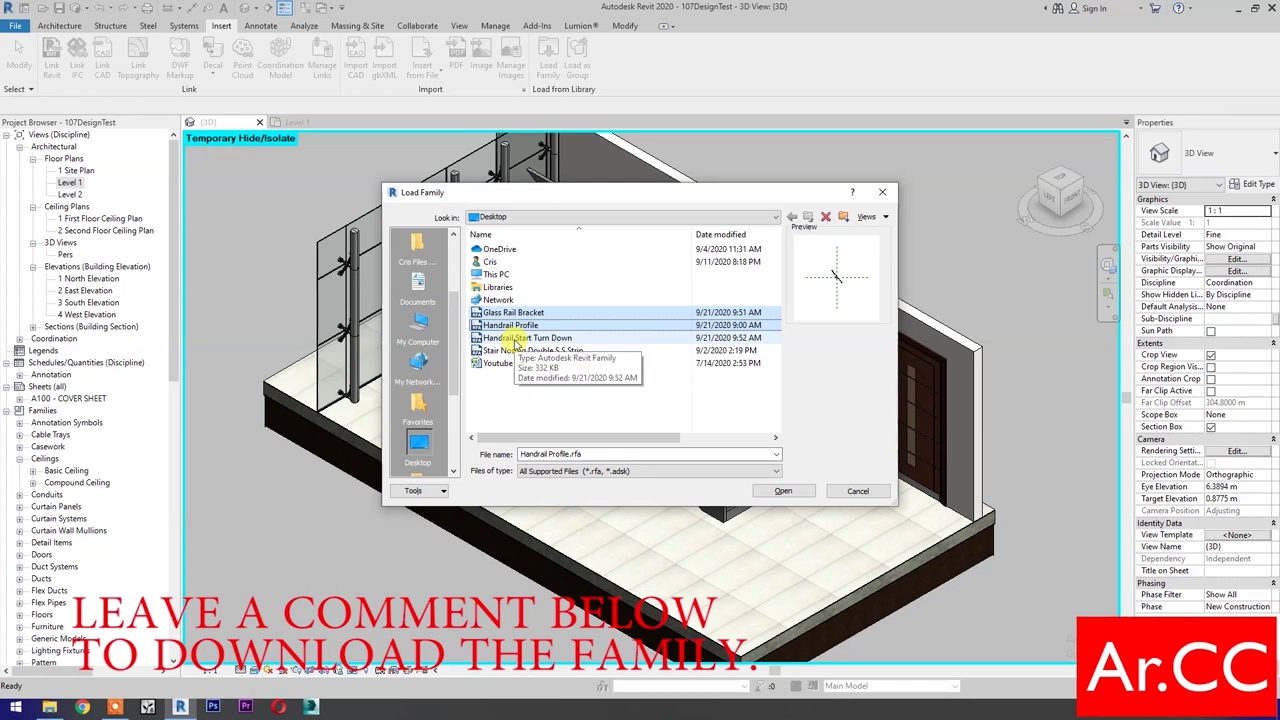
{"action": "left_click", "coordinate": [516, 339], "text": "ctrl"}
{"action": "left_click", "coordinate": [517, 351], "text": "ctrl"}
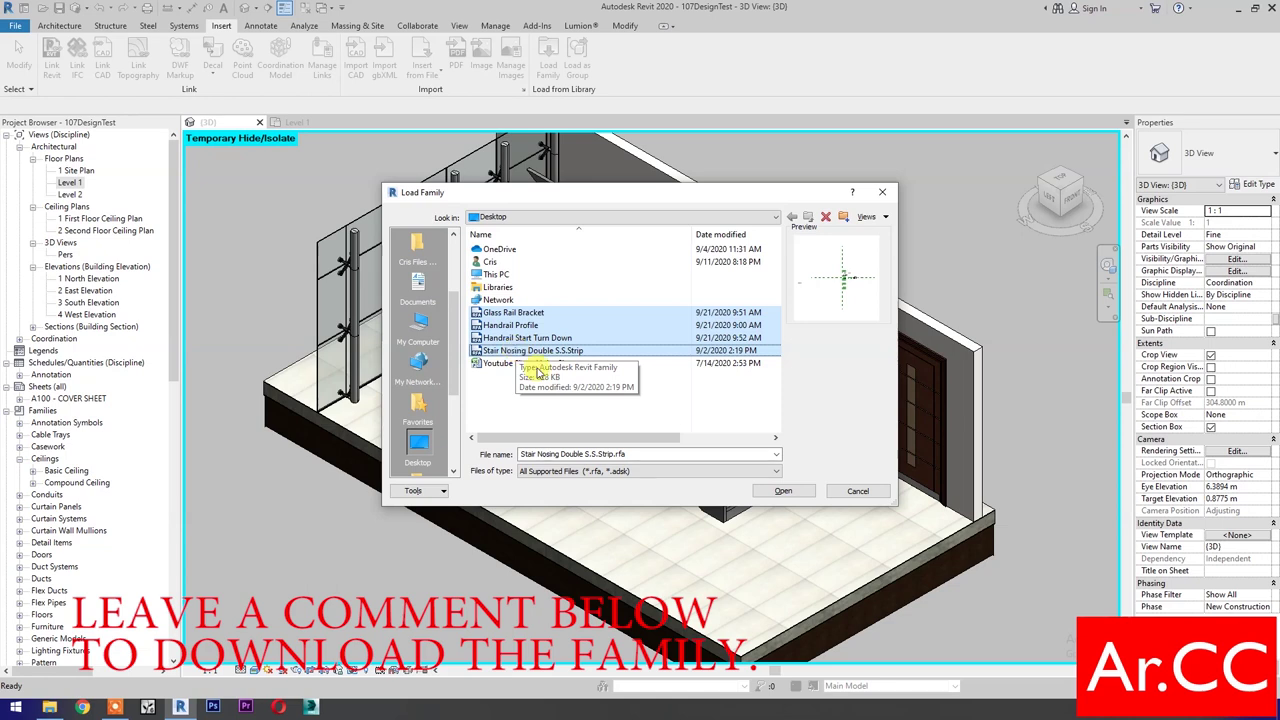
{"action": "left_click", "coordinate": [782, 492]}
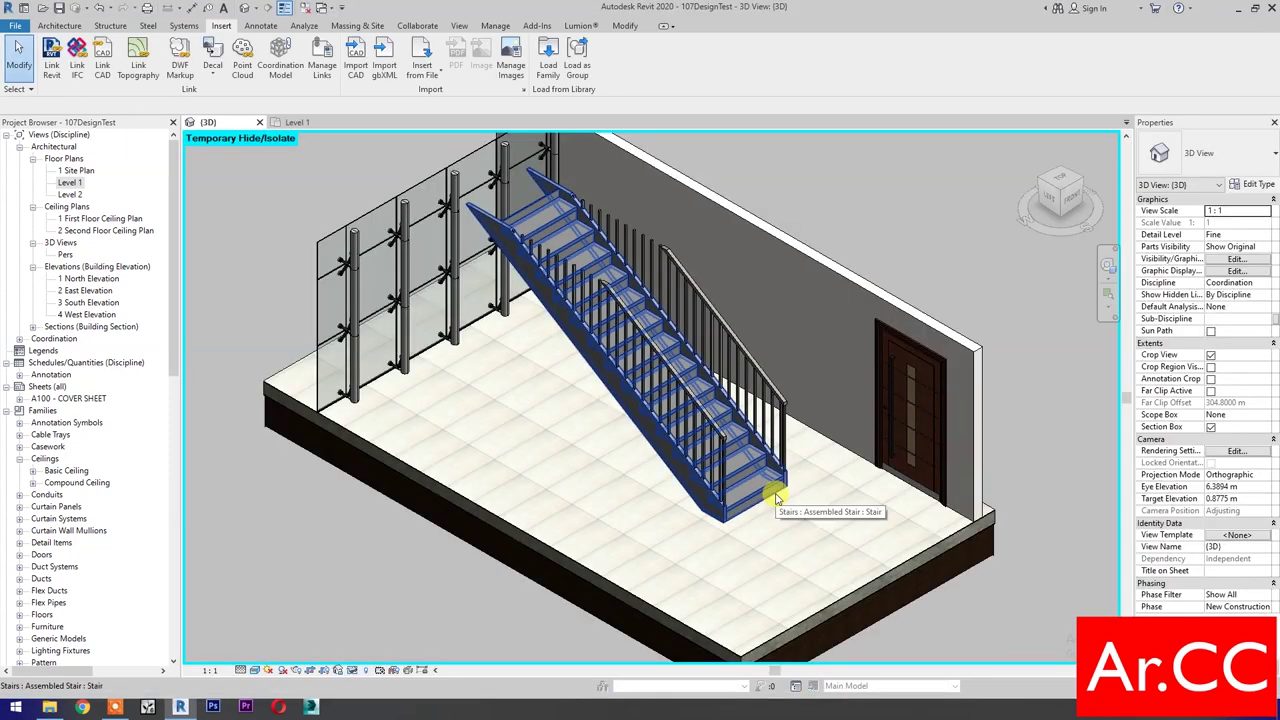
Duplicate the wall-side stair railing's type as "Handrail - Glass Railing" and disable its top rail
{"action": "left_click", "coordinate": [786, 405]}
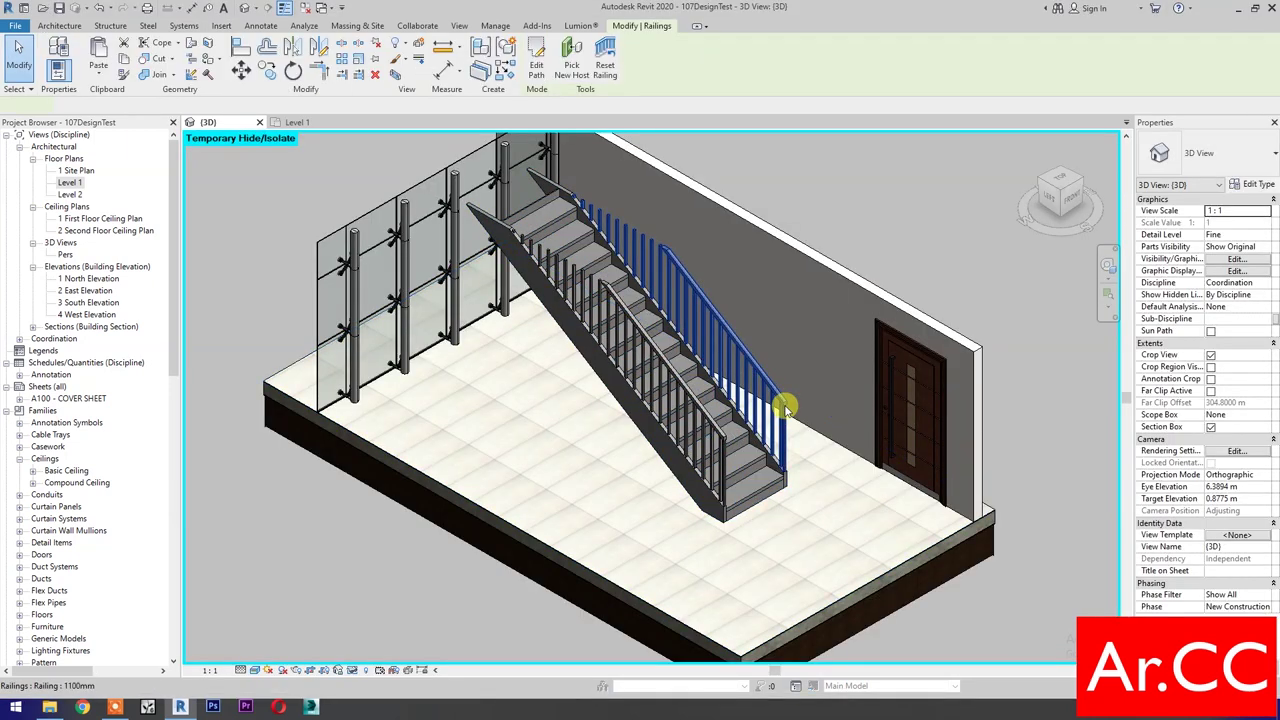
{"action": "left_click", "coordinate": [1266, 185]}
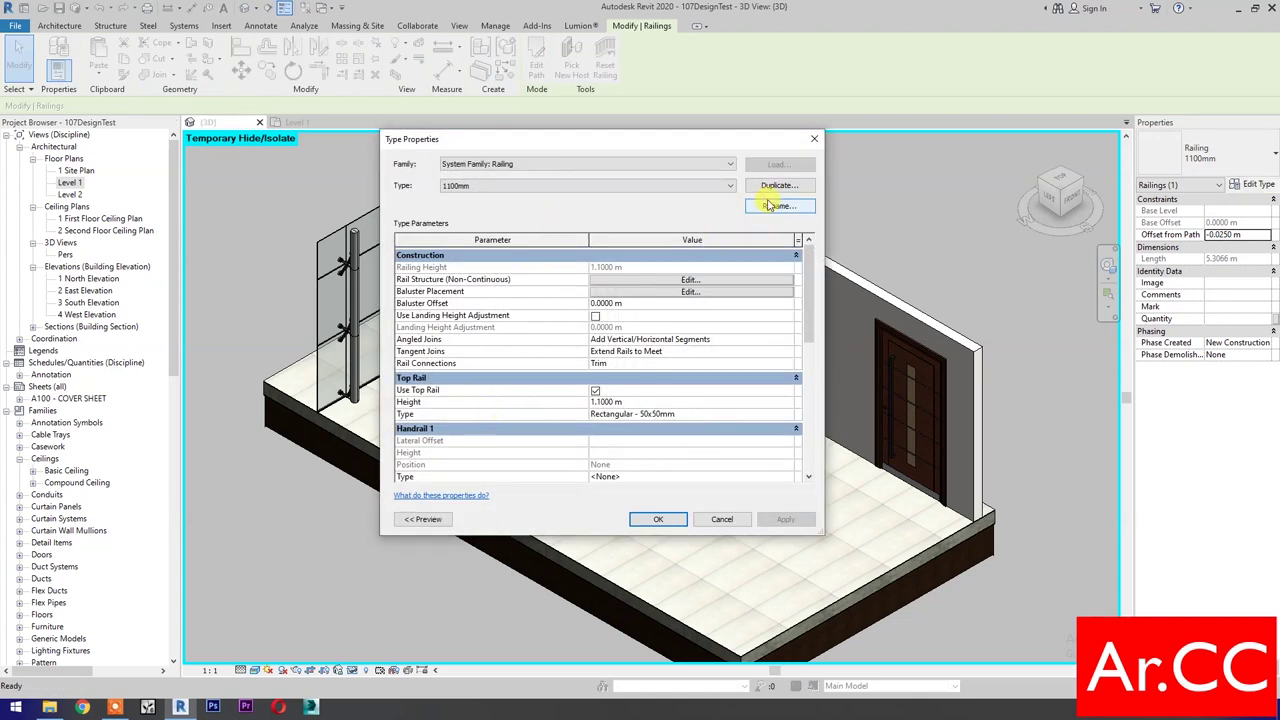
{"action": "left_click", "coordinate": [778, 186]}
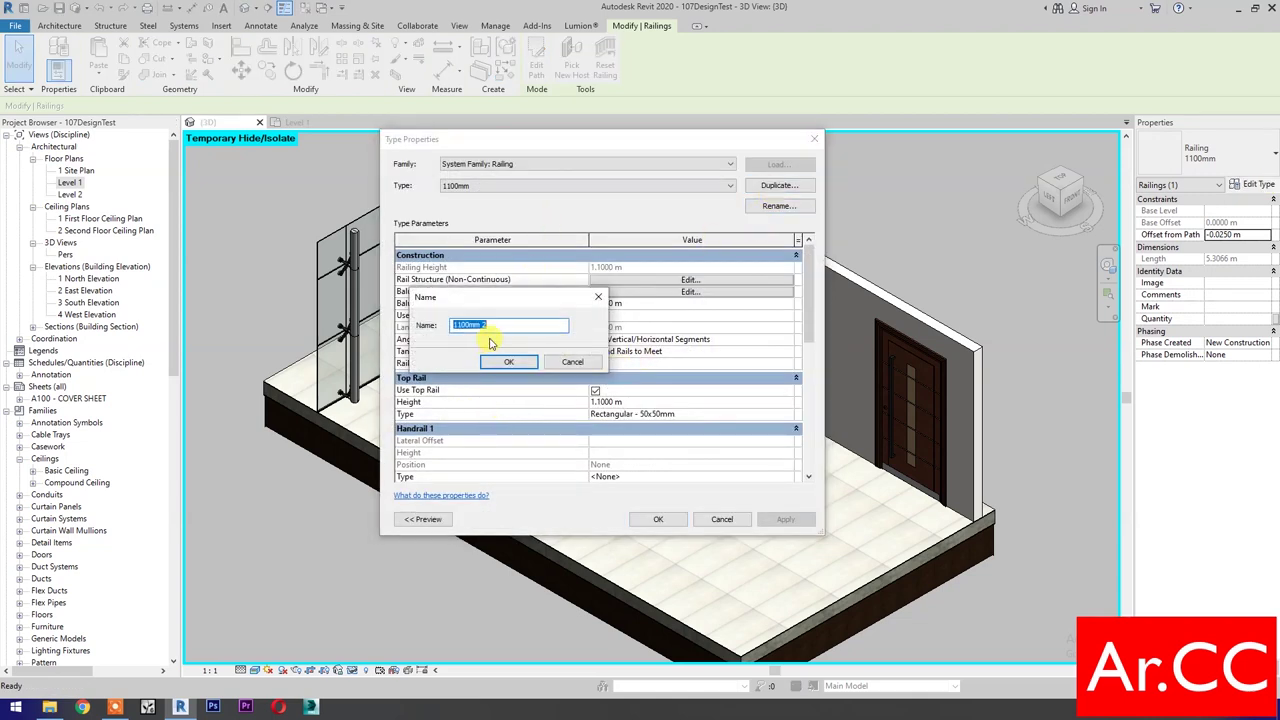
{"action": "type", "text": "Handrail - Glass Railing"}
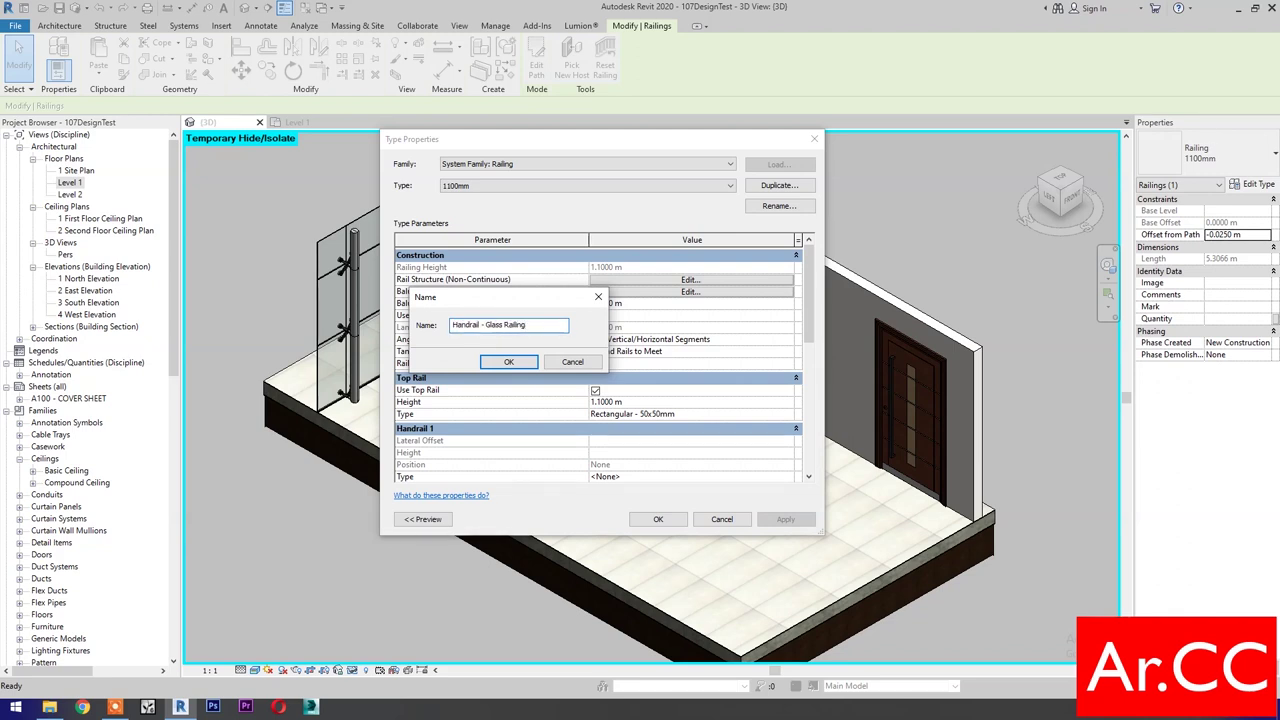
{"action": "left_click", "coordinate": [508, 361]}
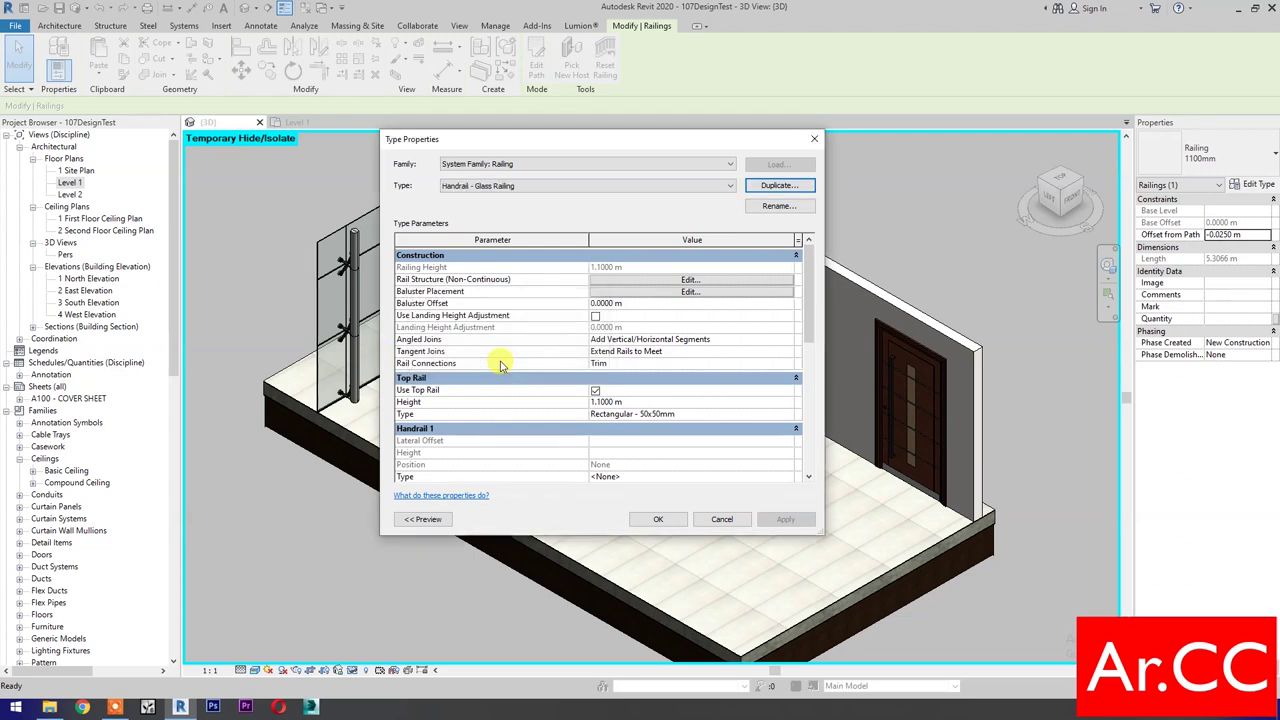
{"action": "left_click", "coordinate": [595, 390]}
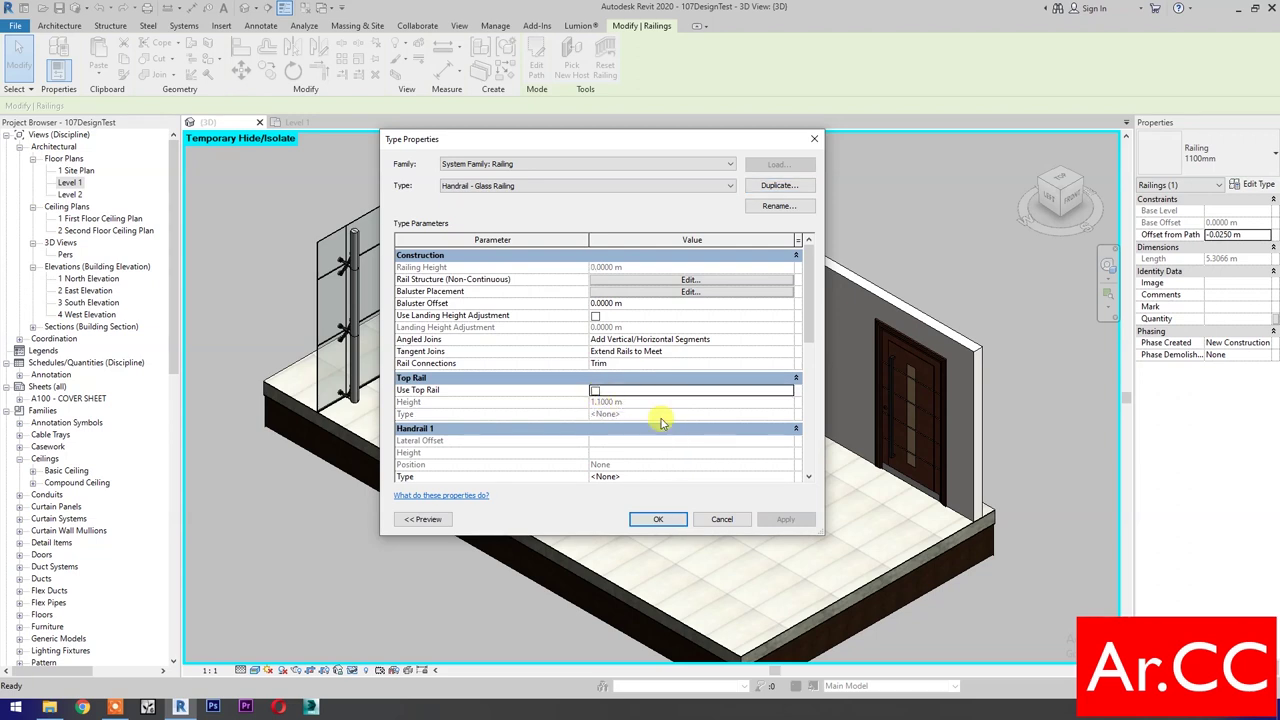
Add a rail named Handrail to the type's non-continuous rail structure with a height of 1 m
{"action": "left_click", "coordinate": [659, 283]}
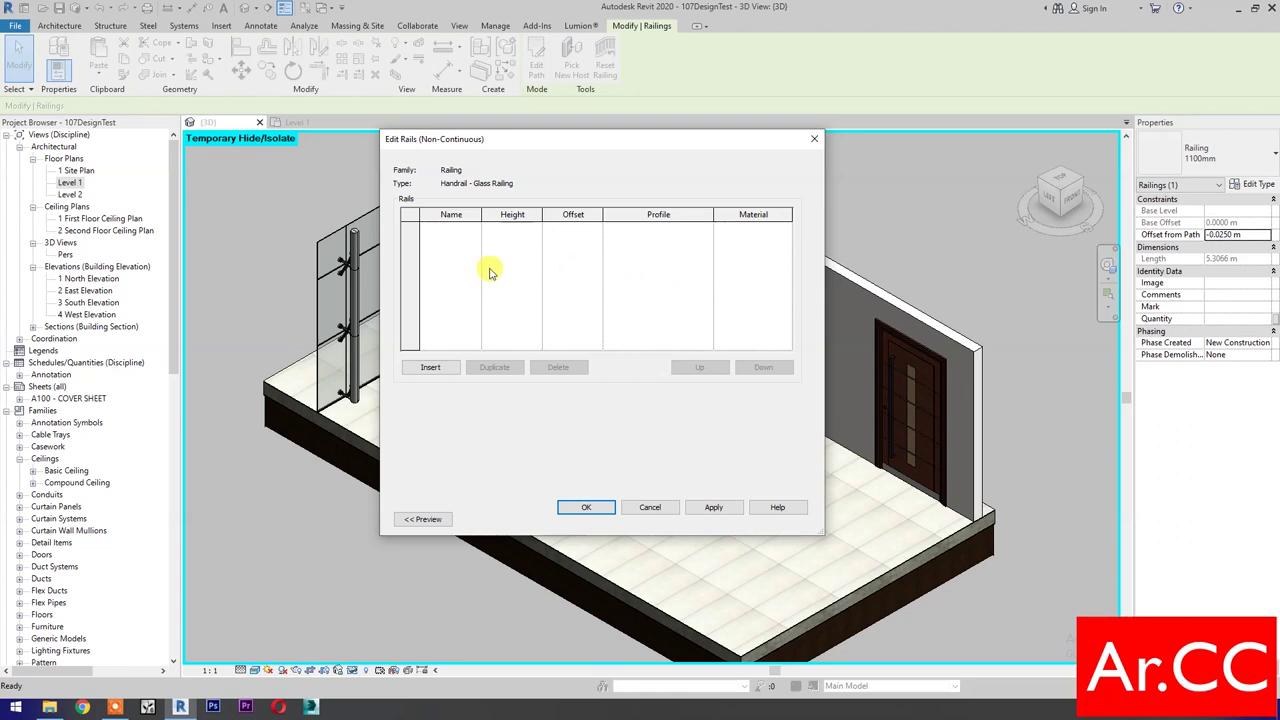
{"action": "left_click", "coordinate": [430, 369]}
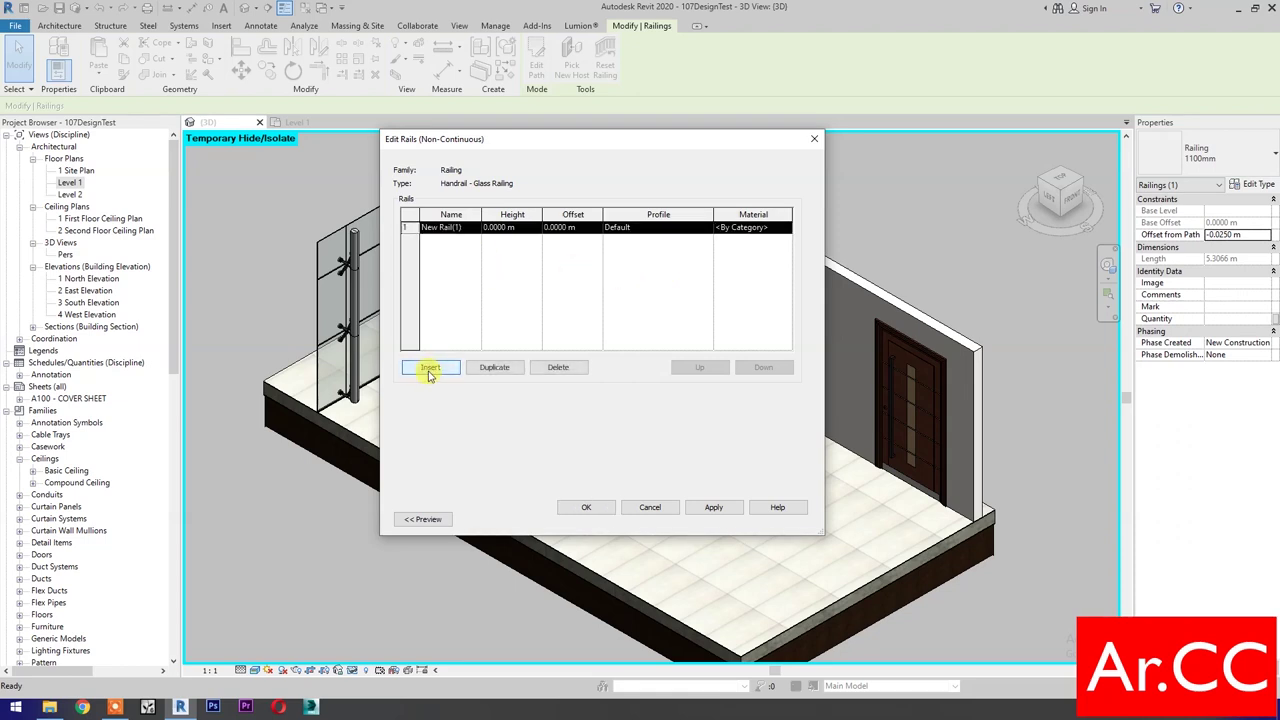
{"action": "left_click", "coordinate": [473, 227]}
{"action": "type", "text": "Handrail"}
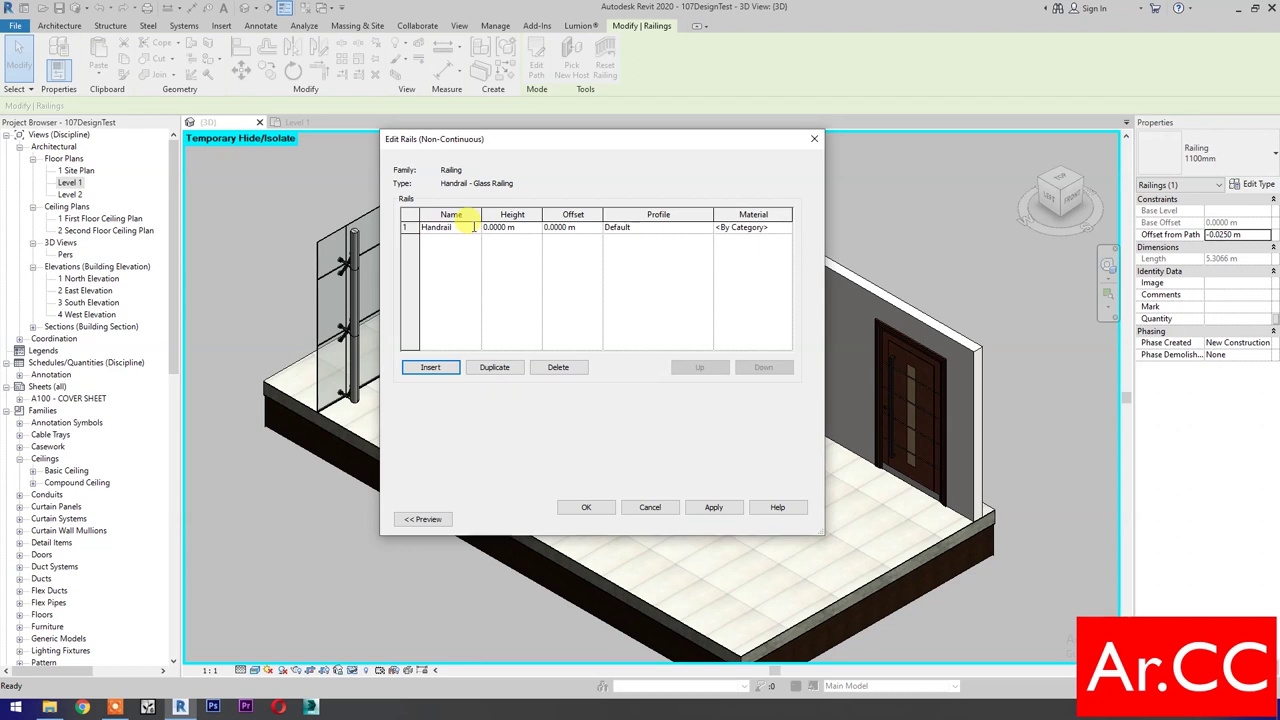
{"action": "left_click", "coordinate": [528, 227]}
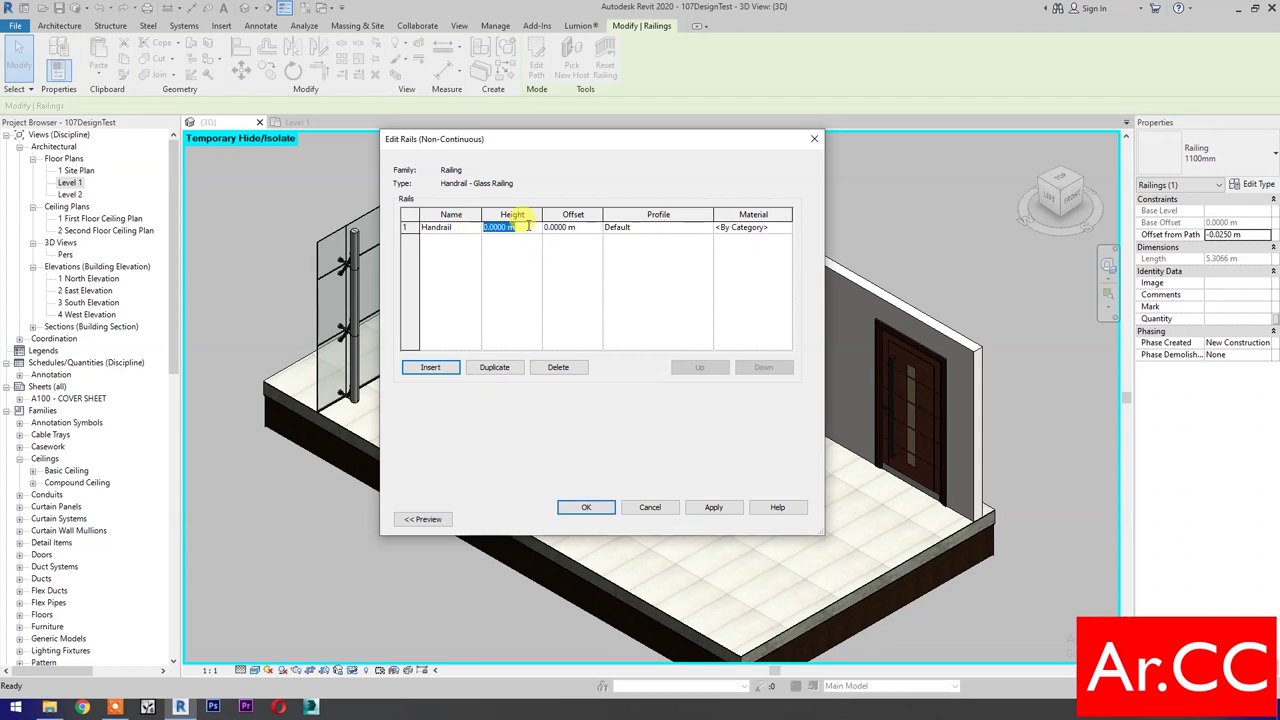
{"action": "type", "text": "1"}
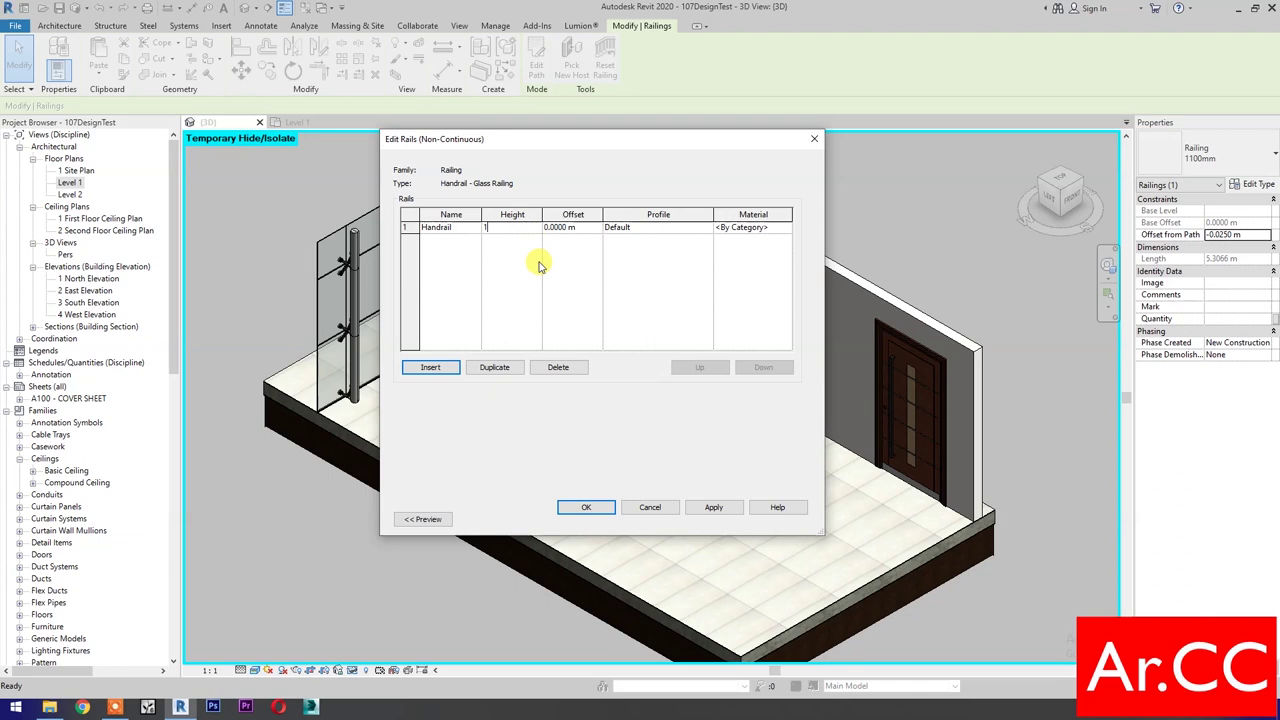
Assign the profile "Handrail Profile : 50mm Dia" to the Handrail rail
{"action": "left_click", "coordinate": [704, 228]}
{"action": "left_click", "coordinate": [707, 228]}
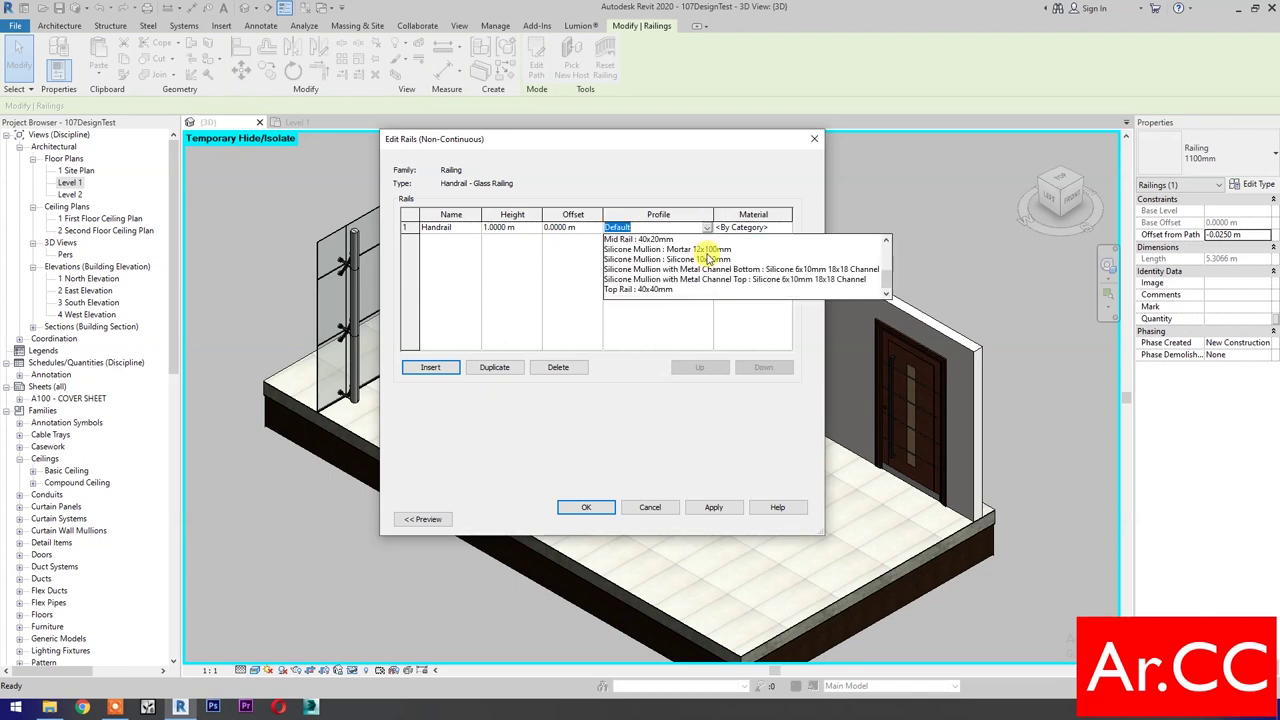
{"action": "scroll", "coordinate": [704, 270], "scroll_direction": "up", "scroll_amount": 5}
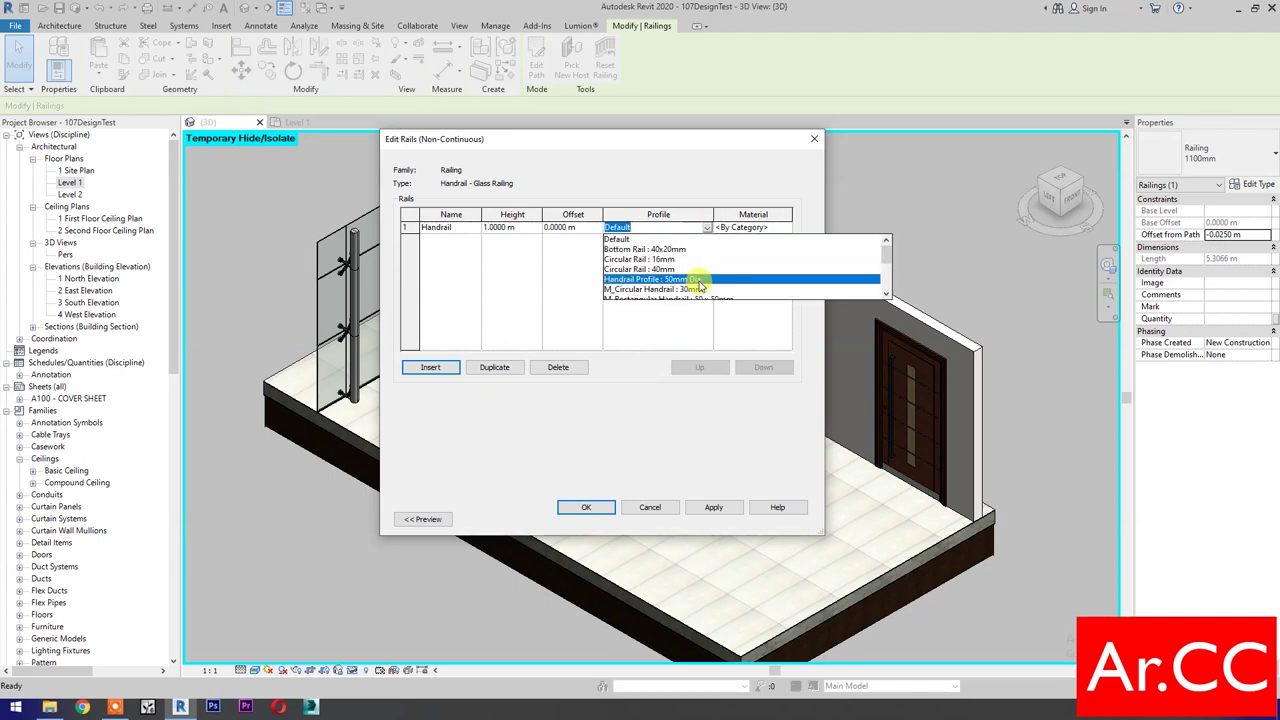
{"action": "left_click", "coordinate": [699, 280]}
Set the Handrail rail's material to "Stainless Steel, Polished - Handrail" and accept the rail structure
{"action": "left_click", "coordinate": [786, 231]}
{"action": "left_click", "coordinate": [786, 230]}
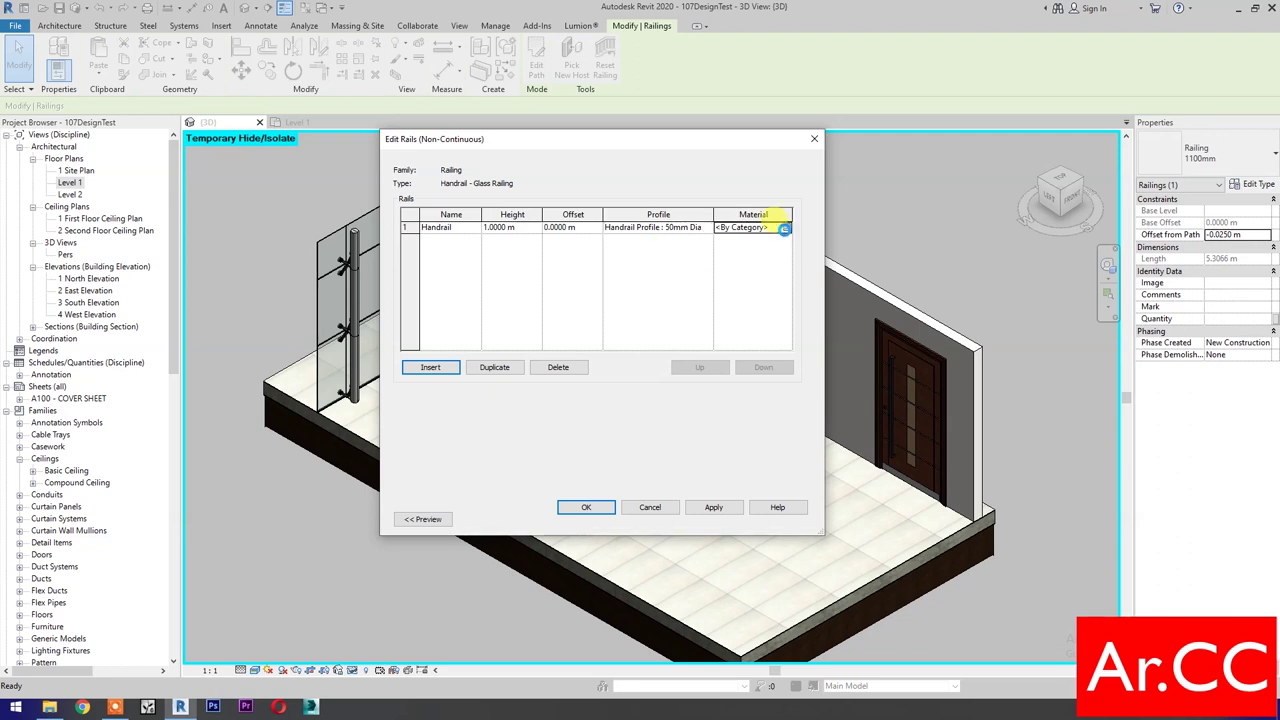
{"action": "left_click", "coordinate": [290, 241]}
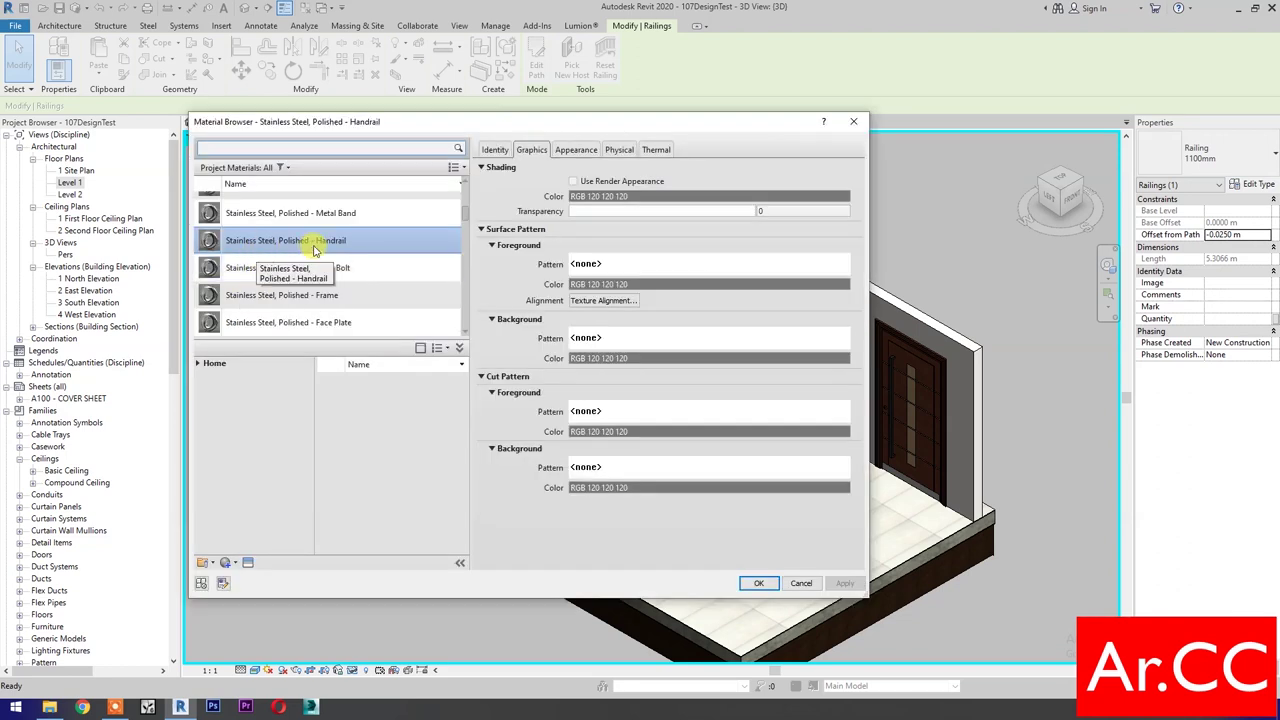
{"action": "left_click", "coordinate": [756, 584]}
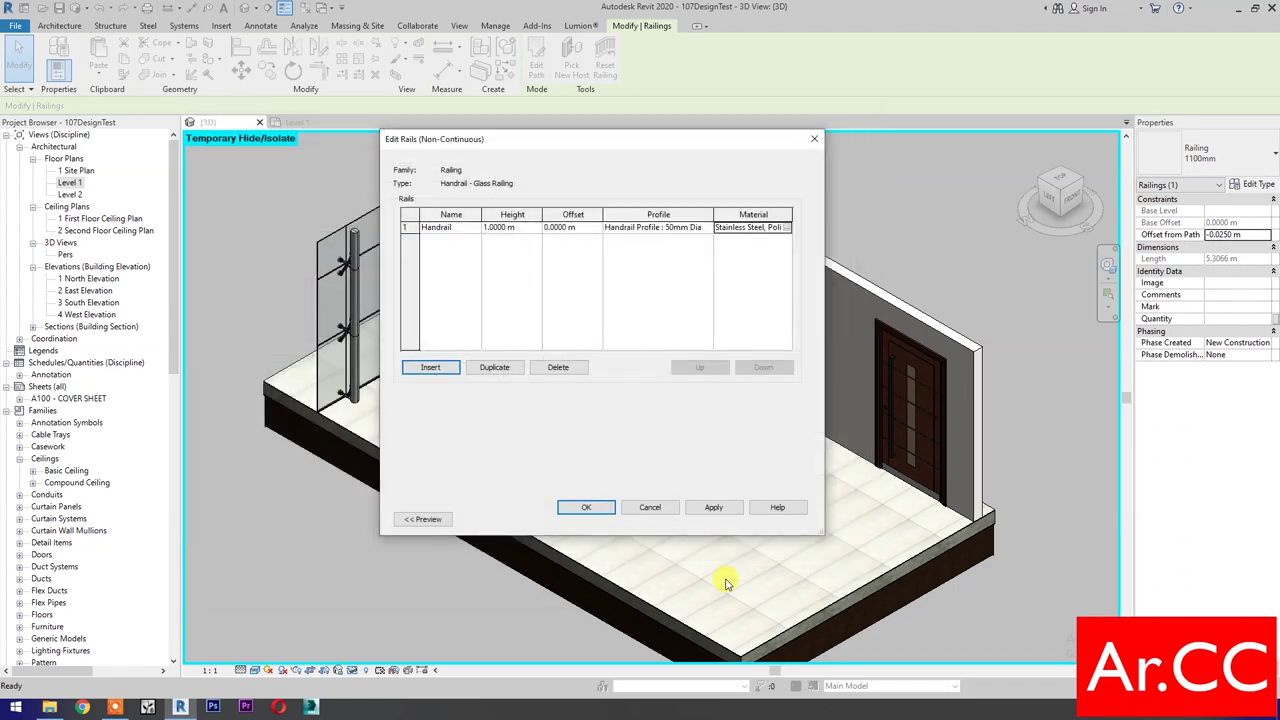
{"action": "left_click", "coordinate": [713, 508]}
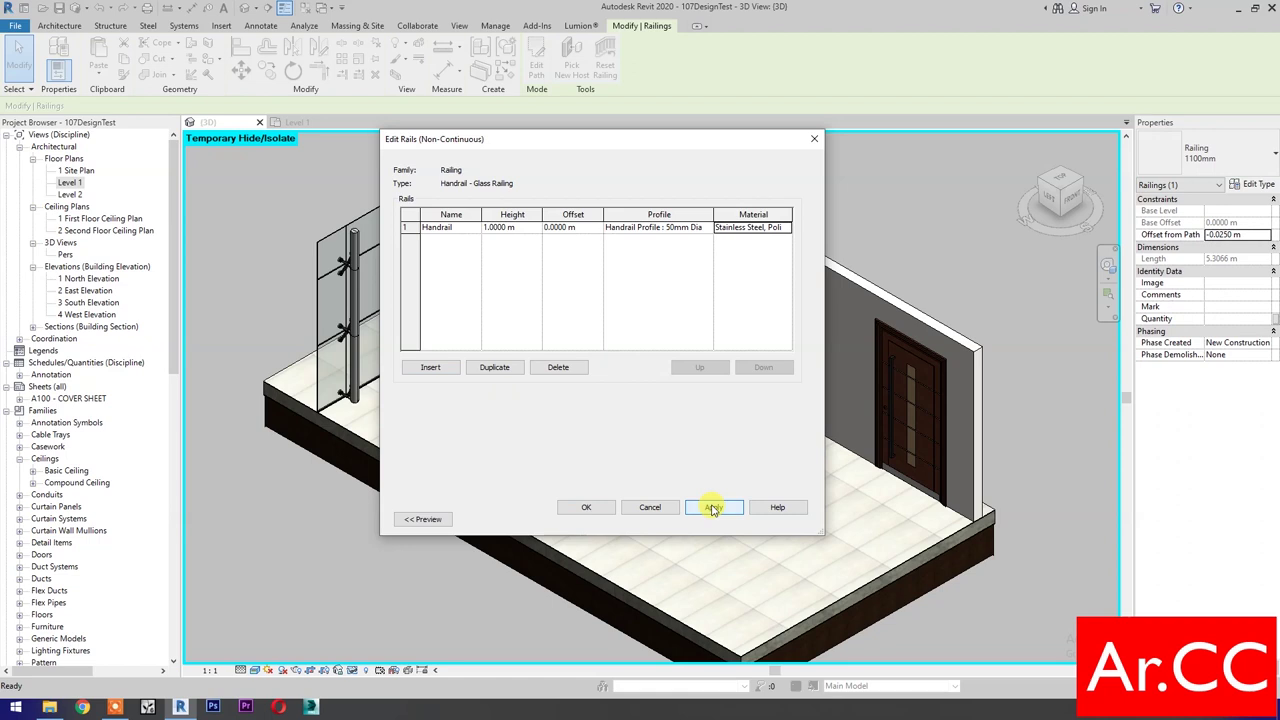
{"action": "left_click", "coordinate": [586, 508]}
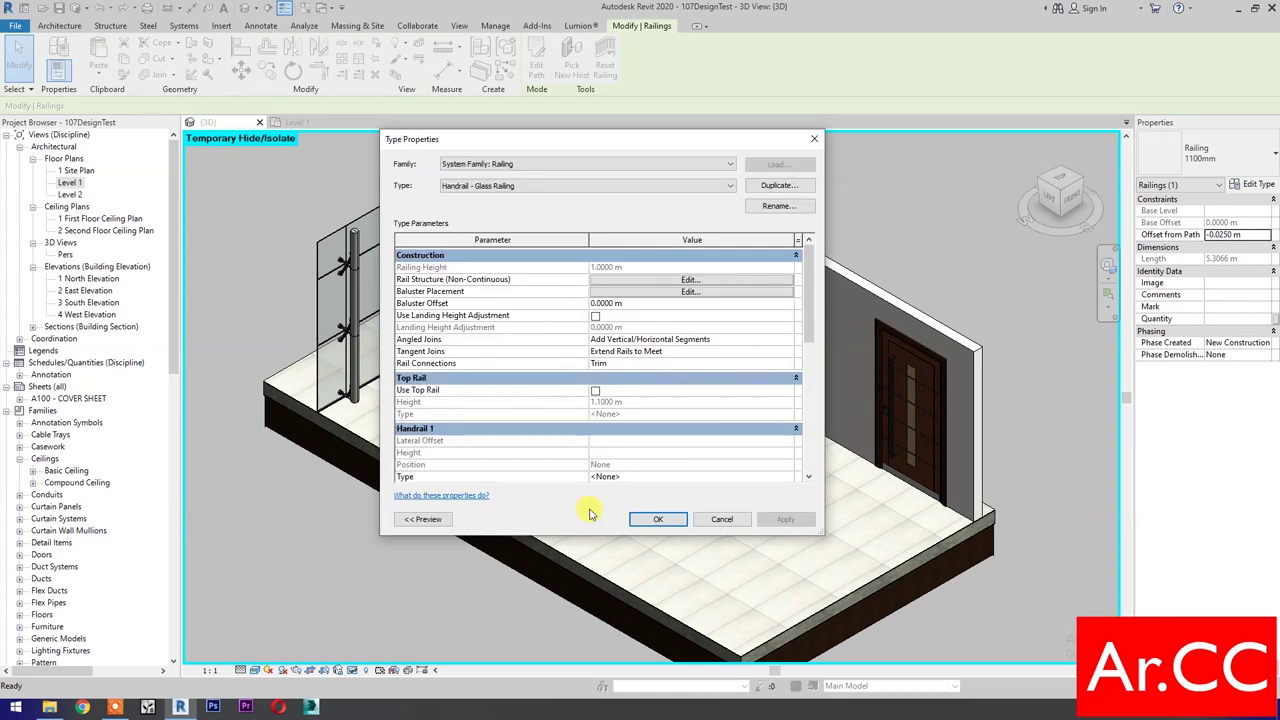
Set the regular baluster to "Glass Rail Bracket : Handrail - Bracket" with its top at Handrail and 1 m from the previous
{"action": "left_click", "coordinate": [651, 293]}
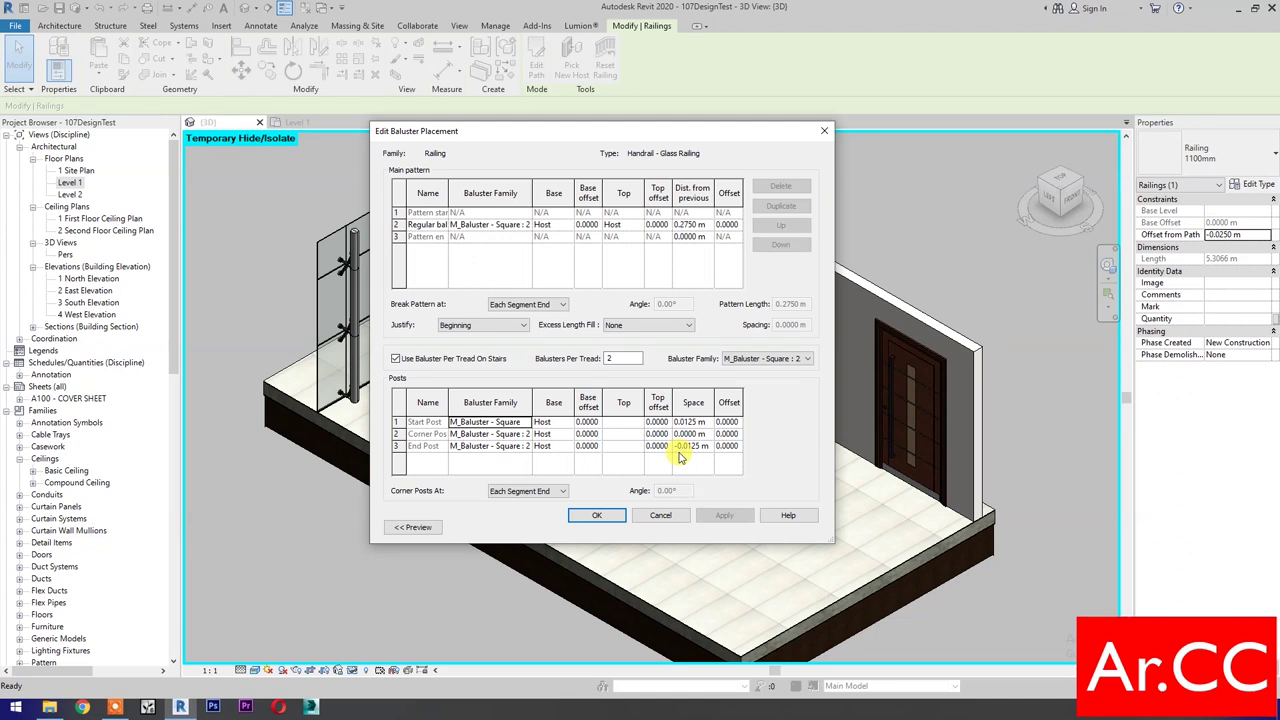
{"action": "left_click", "coordinate": [500, 224]}
{"action": "left_click", "coordinate": [525, 224]}
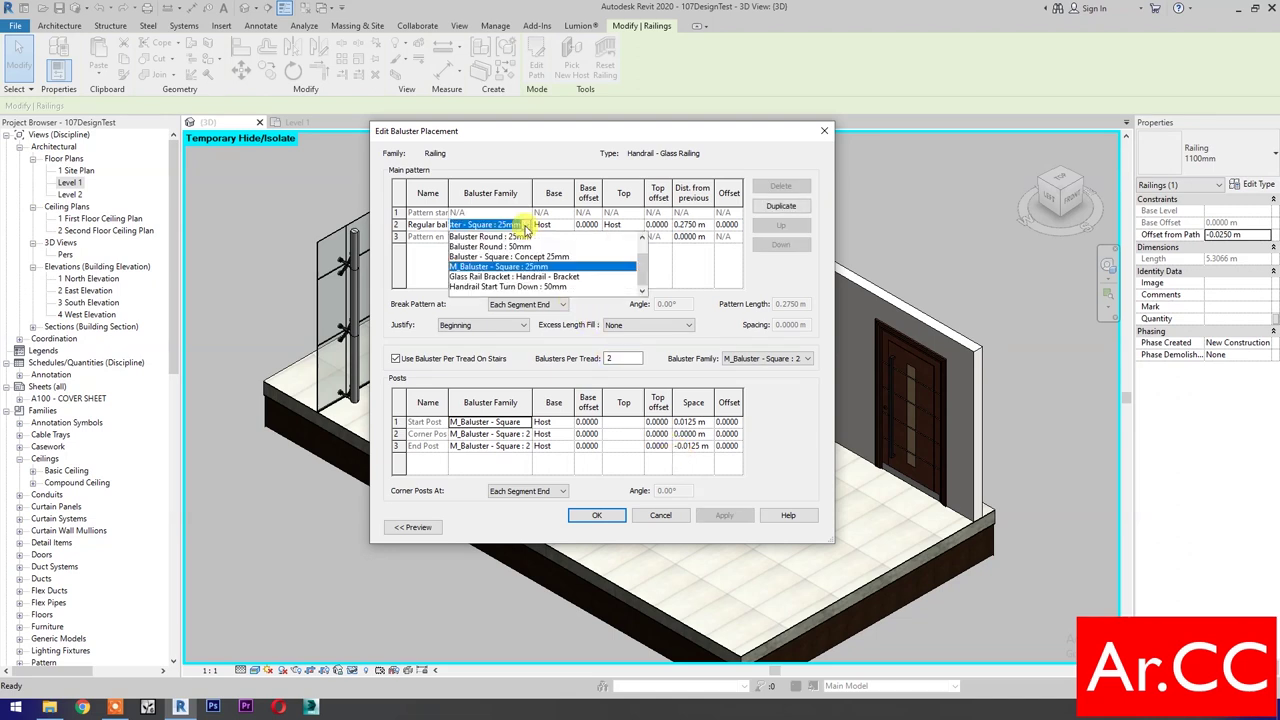
{"action": "left_click", "coordinate": [513, 276]}
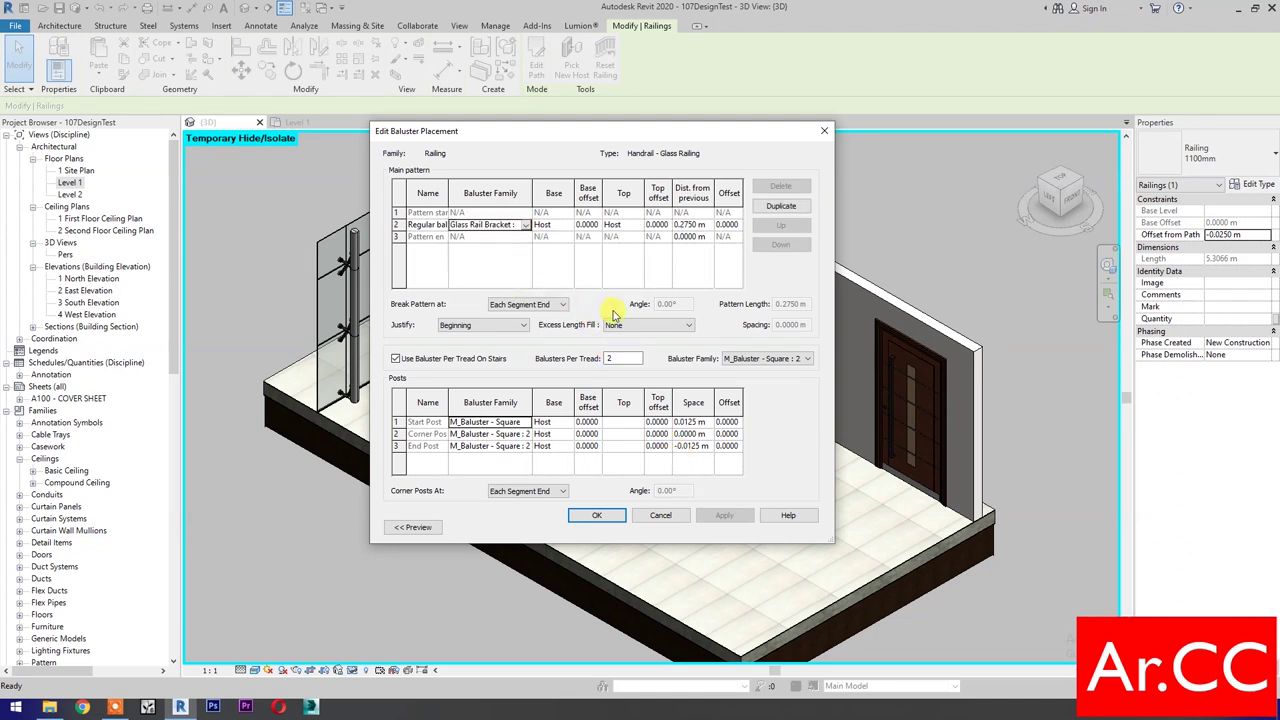
{"action": "left_click", "coordinate": [620, 224]}
{"action": "left_click", "coordinate": [637, 224]}
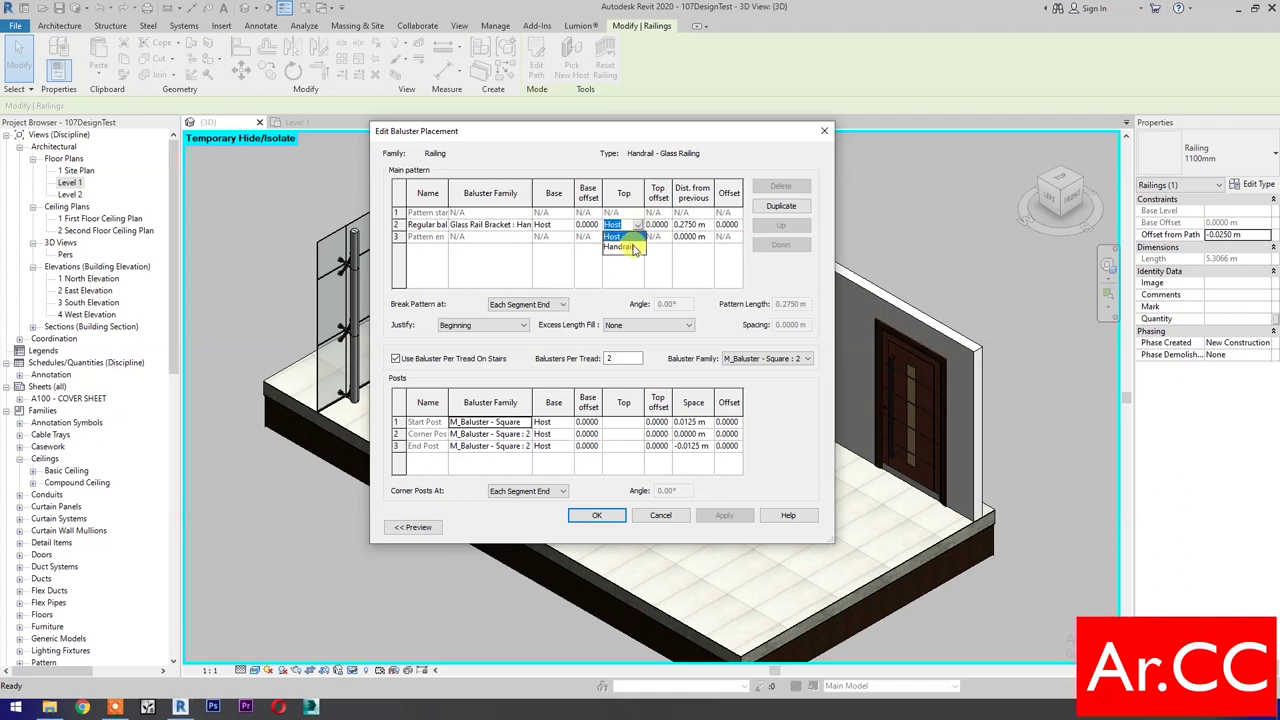
{"action": "left_click", "coordinate": [620, 247]}
{"action": "left_click", "coordinate": [708, 224]}
{"action": "left_click_drag", "start_coordinate": [709, 224], "coordinate": [675, 226]}
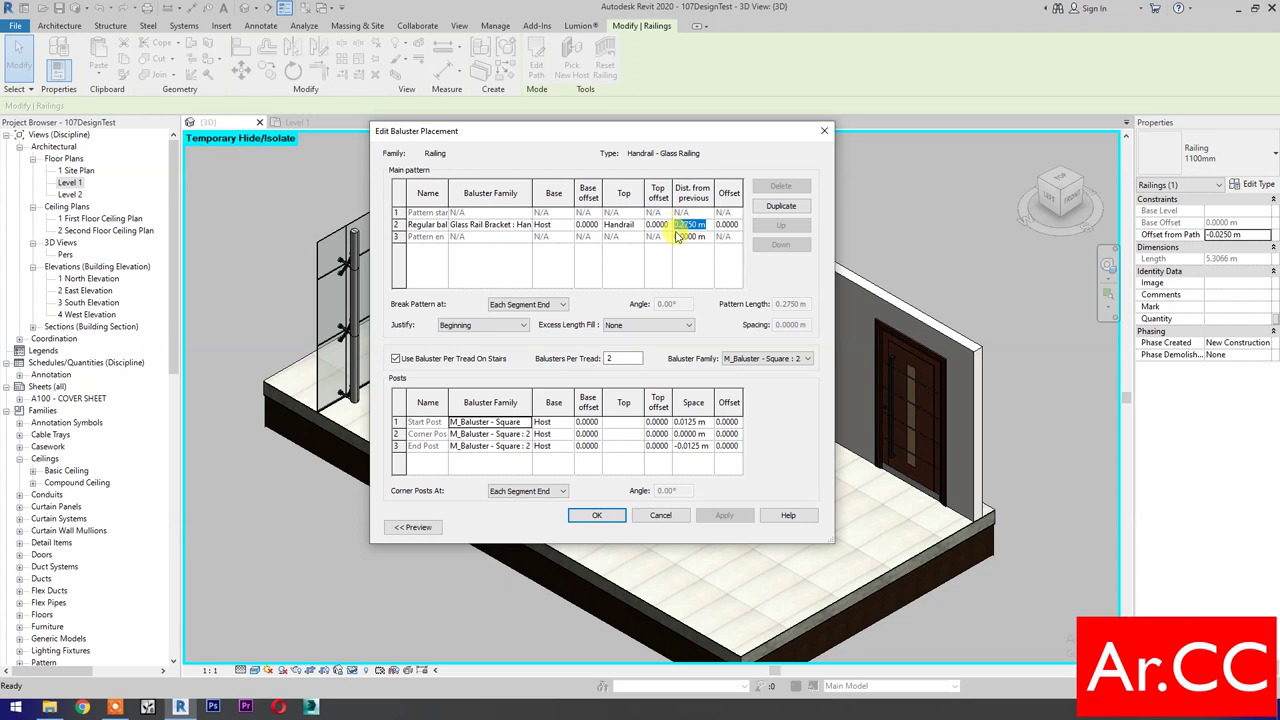
{"action": "type", "text": "1"}
Turn off baluster per tread on stairs and set the main pattern to break at Never
{"action": "left_click", "coordinate": [398, 360]}
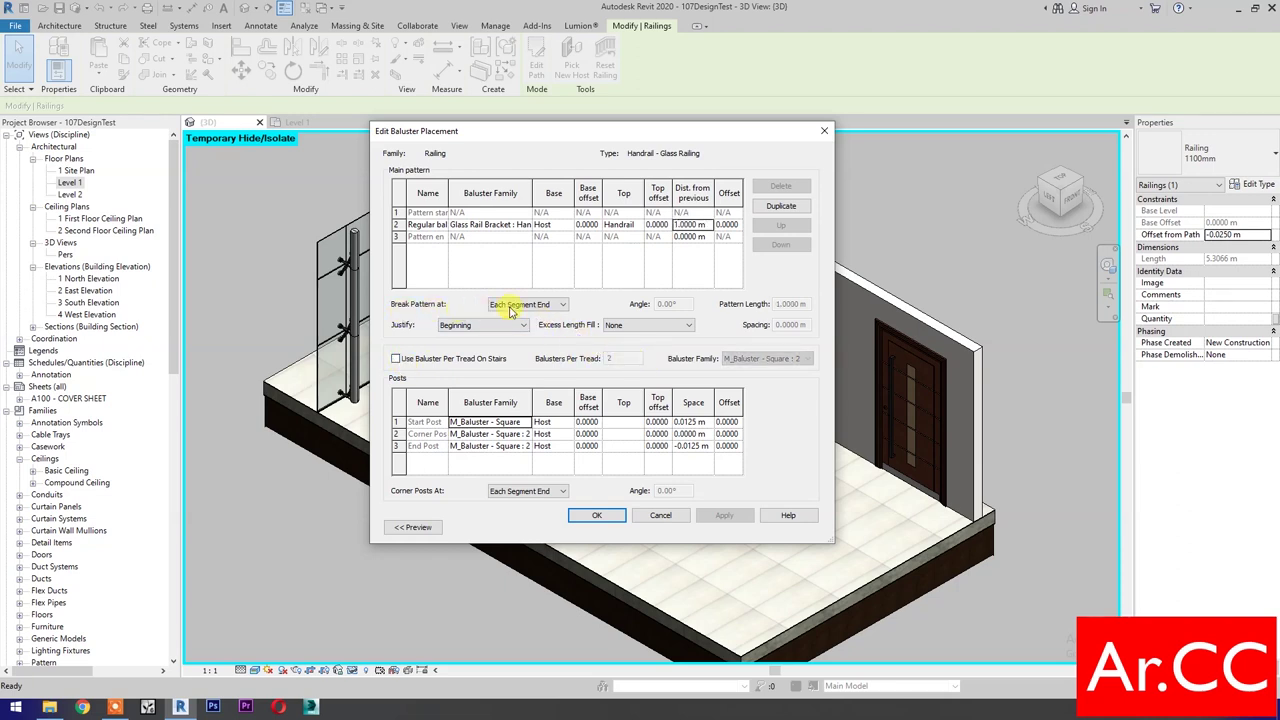
{"action": "left_click", "coordinate": [528, 304]}
{"action": "left_click", "coordinate": [517, 335]}
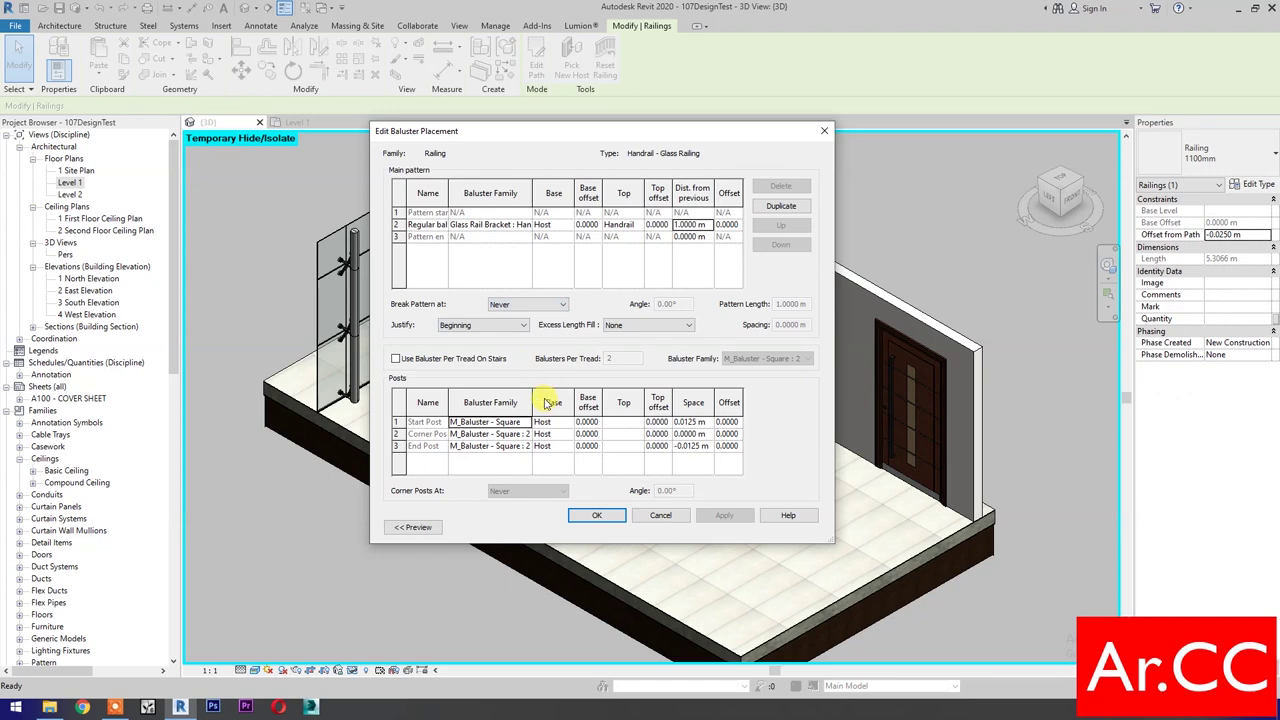
Set the baluster family of the end post and the corner post to None
{"action": "left_click", "coordinate": [505, 446]}
{"action": "left_click", "coordinate": [527, 446]}
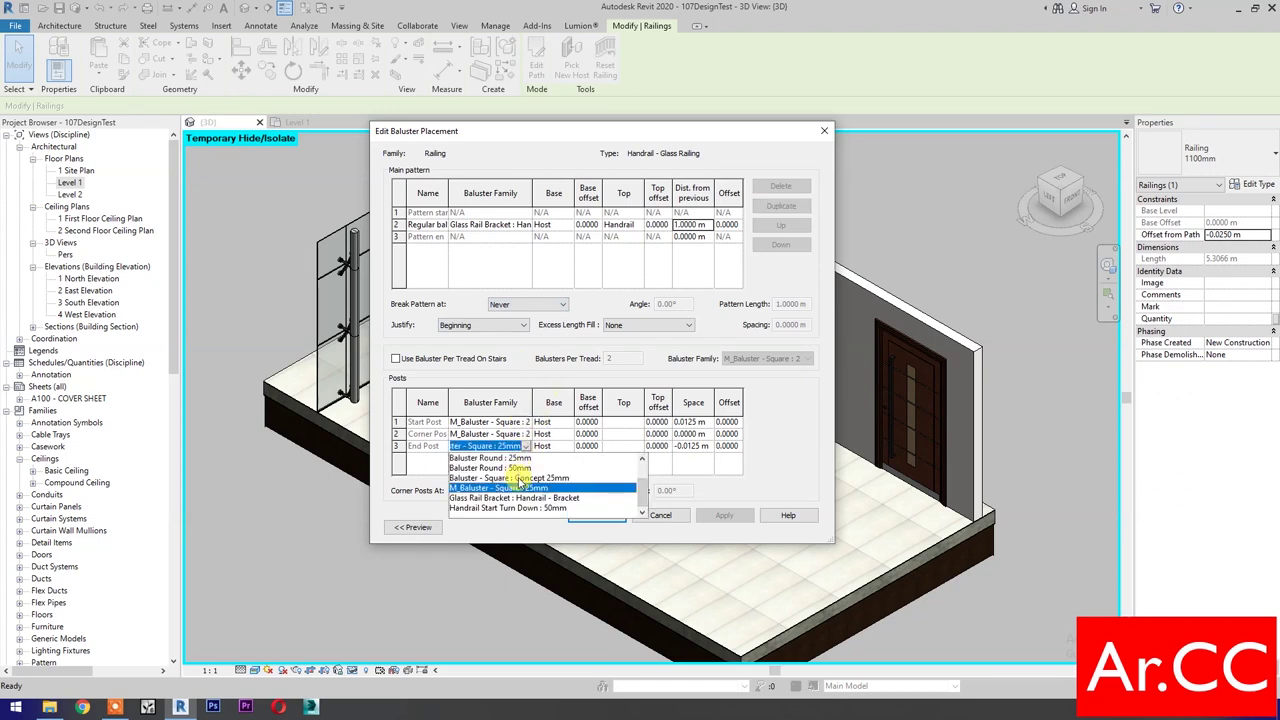
{"action": "scroll", "coordinate": [520, 476], "scroll_direction": "up", "scroll_amount": 2}
{"action": "left_click", "coordinate": [492, 458]}
{"action": "left_click", "coordinate": [524, 435]}
{"action": "left_click", "coordinate": [527, 434]}
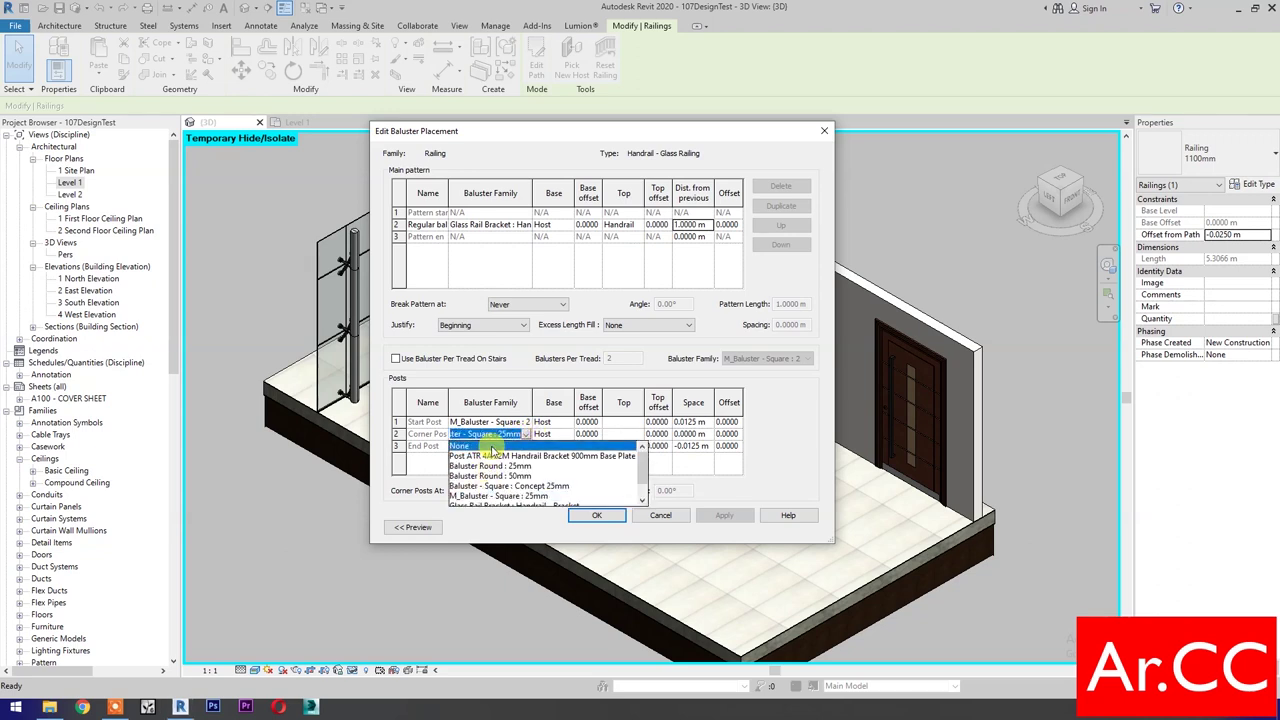
{"action": "left_click", "coordinate": [493, 447]}
Assign the baluster family "Handrail Start Turn Down : 50mm" to the start post
{"action": "left_click", "coordinate": [527, 424]}
{"action": "left_click", "coordinate": [527, 424]}
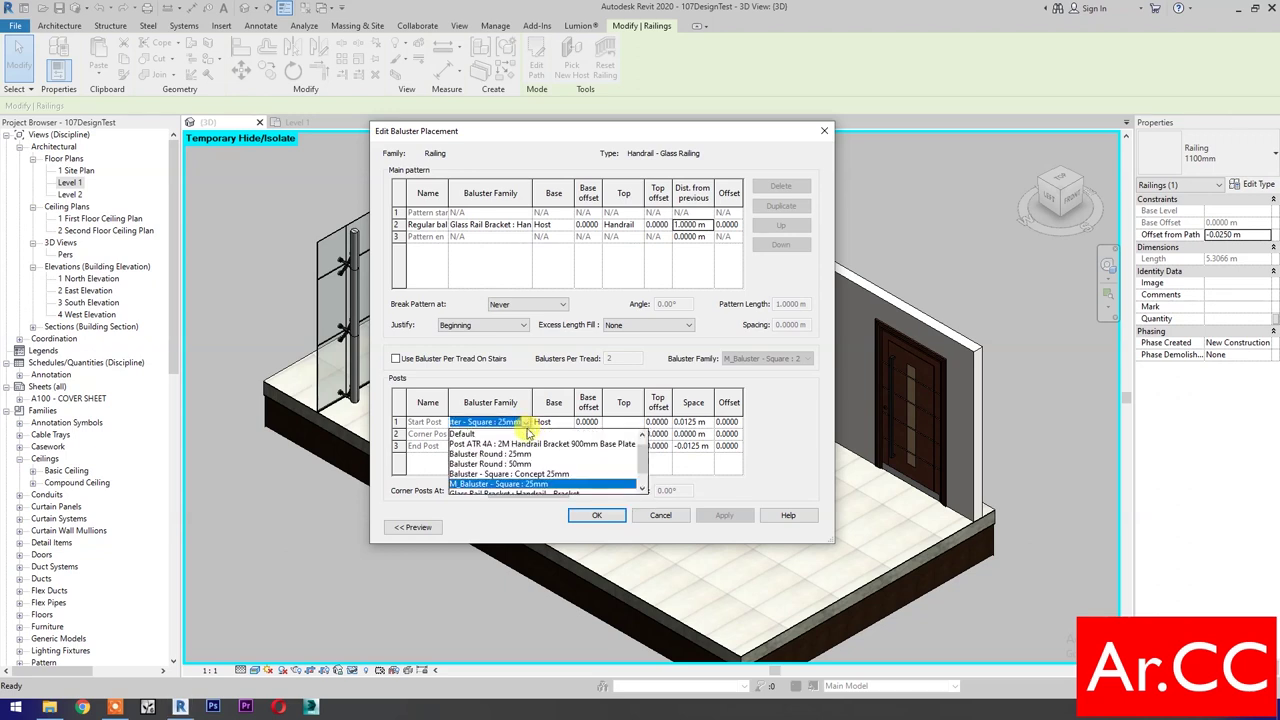
{"action": "scroll", "coordinate": [534, 452], "scroll_direction": "down", "scroll_amount": 1}
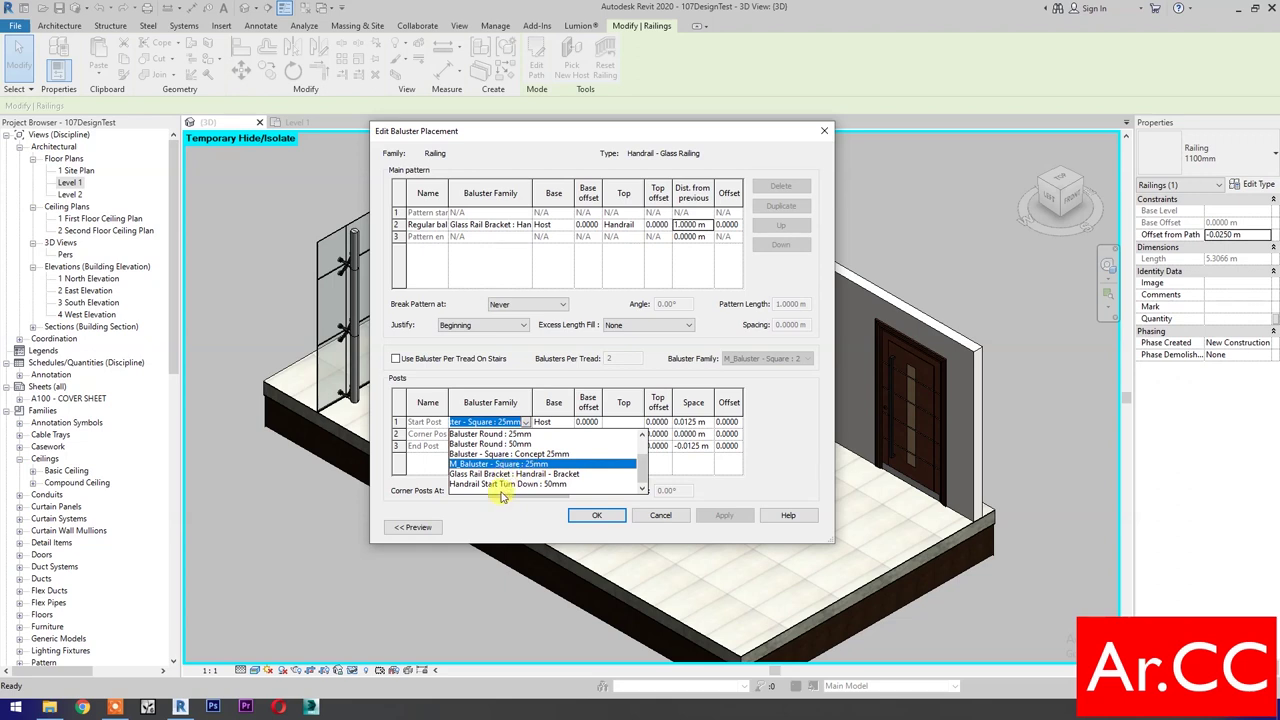
{"action": "left_click", "coordinate": [501, 485]}
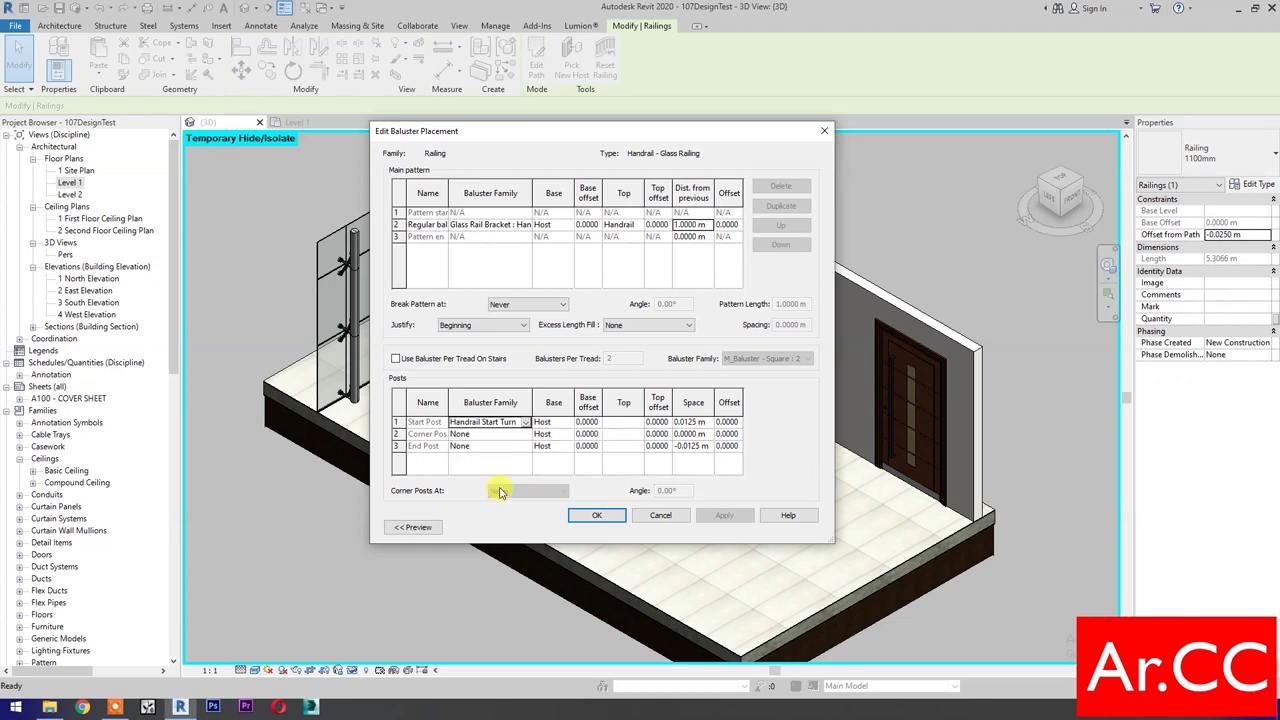
Set the space of both the end post and the start post to 0 m
{"action": "left_click", "coordinate": [711, 446]}
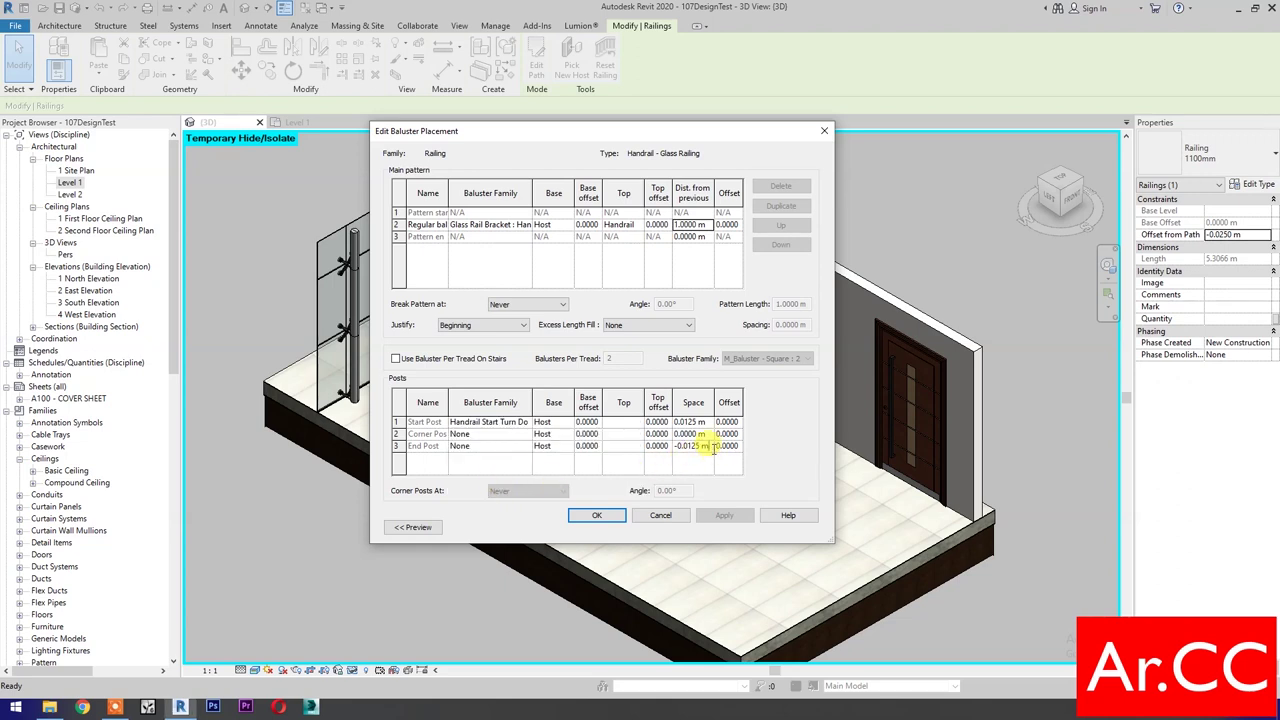
{"action": "left_click", "coordinate": [709, 446]}
{"action": "type", "text": "0"}
{"action": "left_click", "coordinate": [708, 423]}
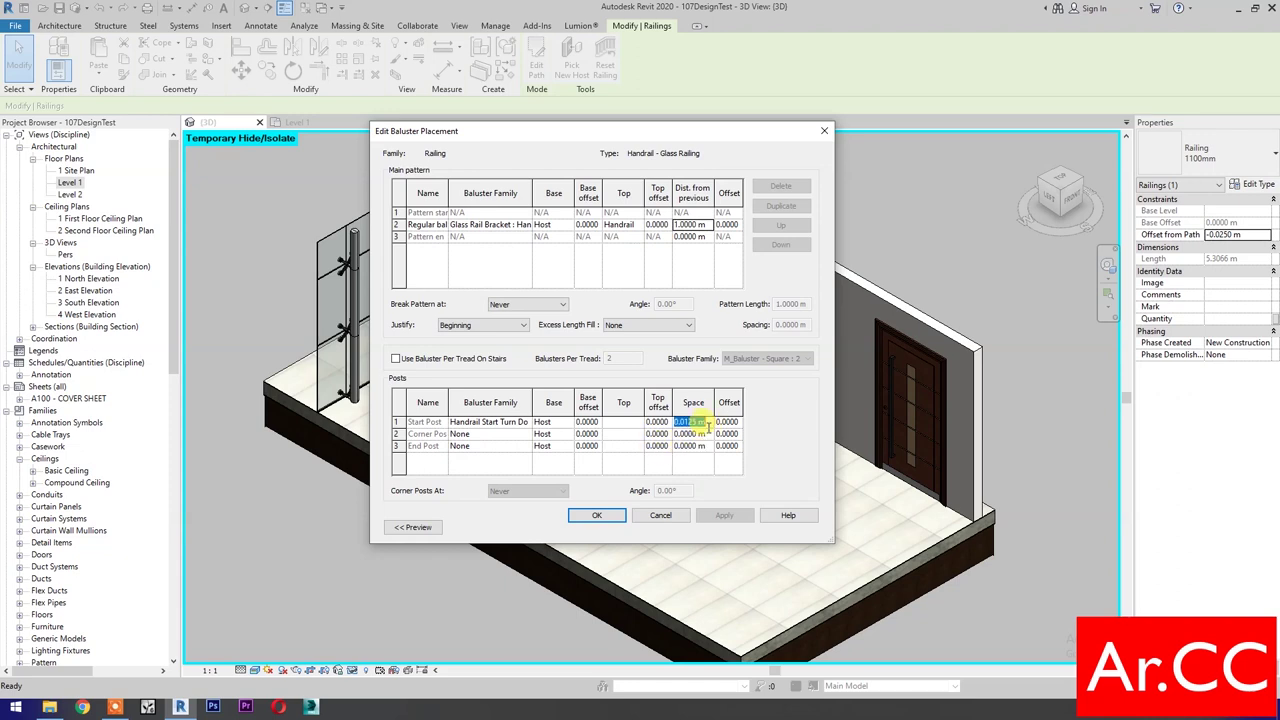
{"action": "type", "text": "0"}
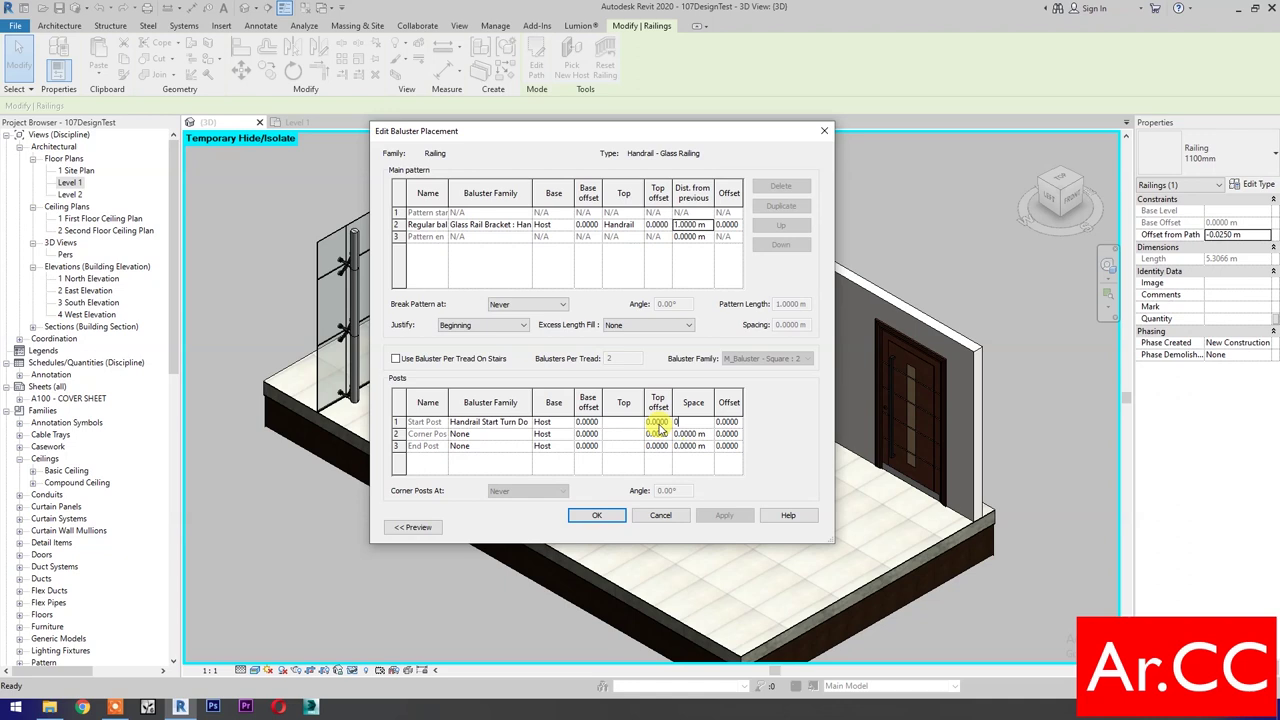
Give the start post a top offset of -0.054 m with its top at Handrail, and accept the railing type's settings
{"action": "left_click", "coordinate": [659, 424]}
{"action": "left_click_drag", "start_coordinate": [668, 421], "coordinate": [640, 423]}
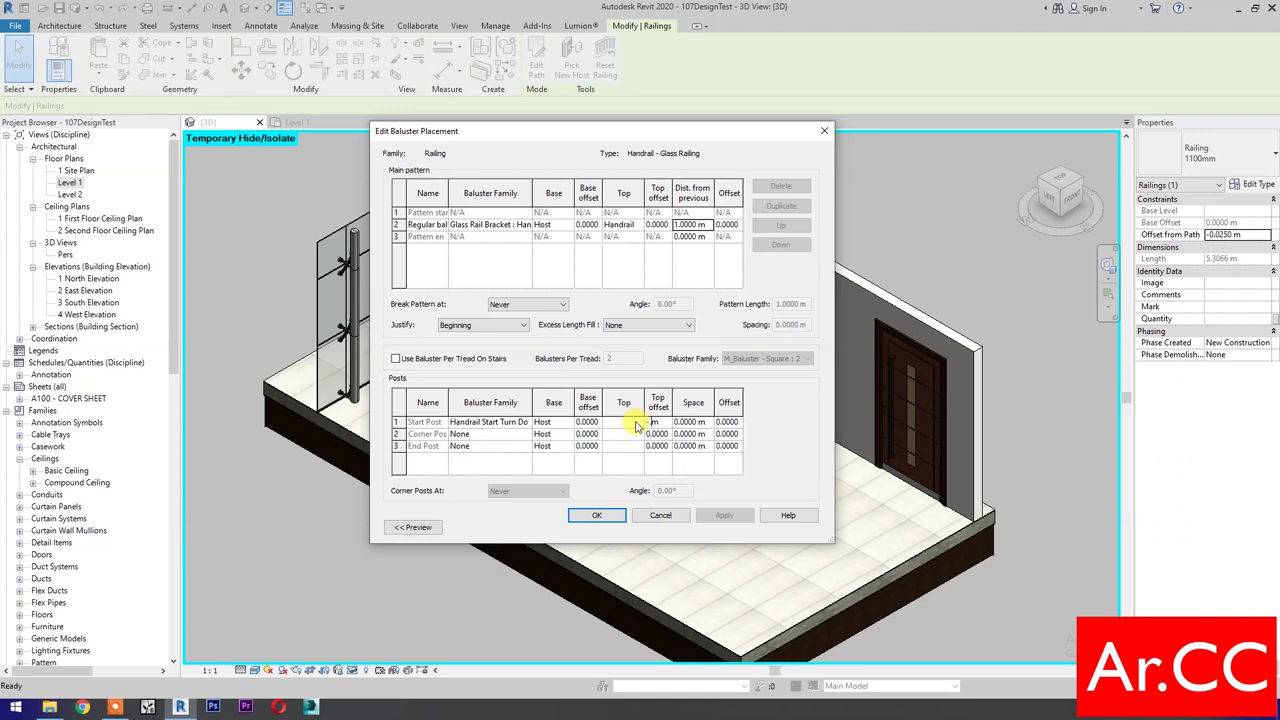
{"action": "left_click", "coordinate": [634, 433]}
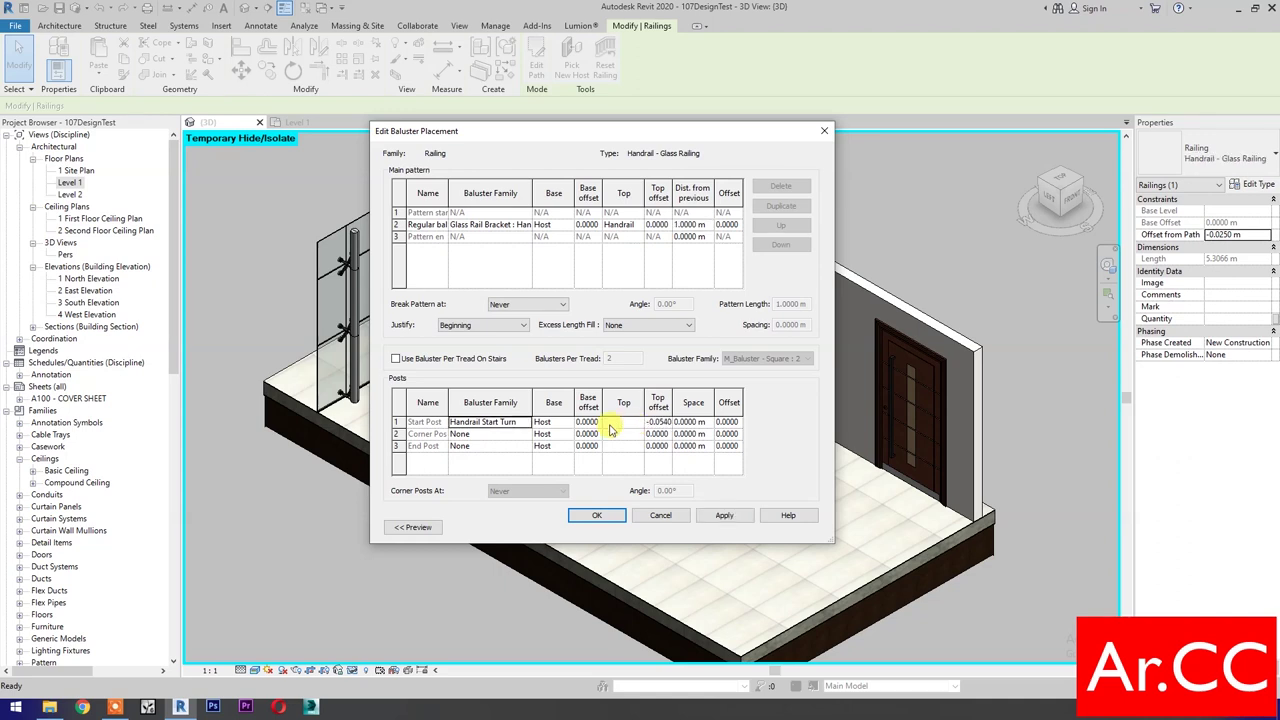
{"action": "left_click", "coordinate": [633, 436]}
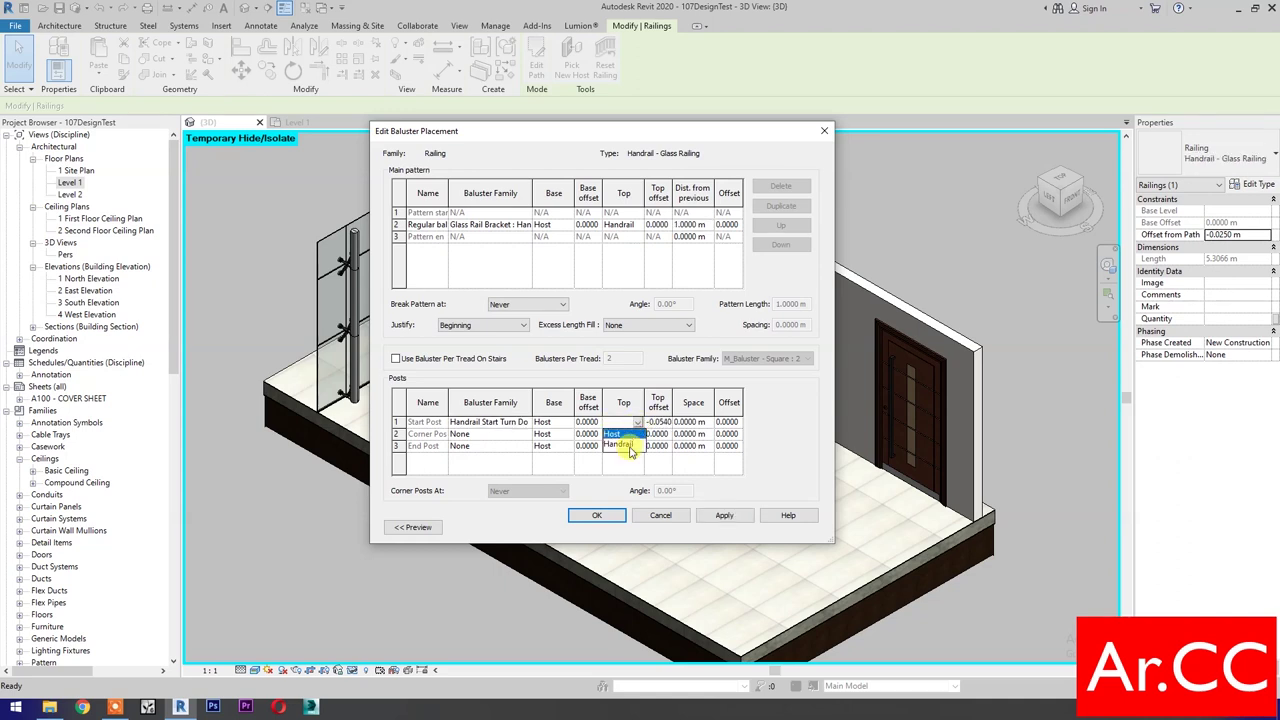
{"action": "left_click", "coordinate": [621, 444]}
{"action": "left_click", "coordinate": [723, 516]}
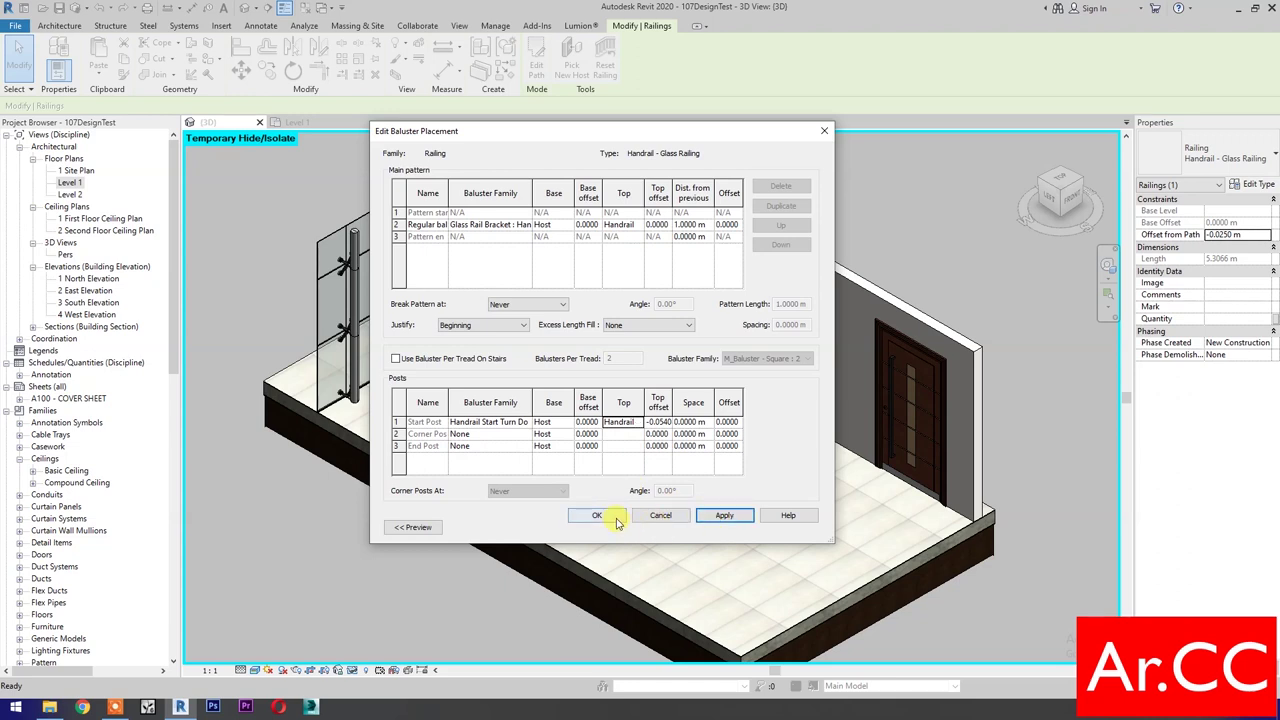
{"action": "left_click", "coordinate": [597, 515]}
{"action": "left_click", "coordinate": [657, 518]}
Change the open-side 1100mm stair railing to the type "Handrail - Glass Railing"
{"action": "left_click", "coordinate": [652, 553]}
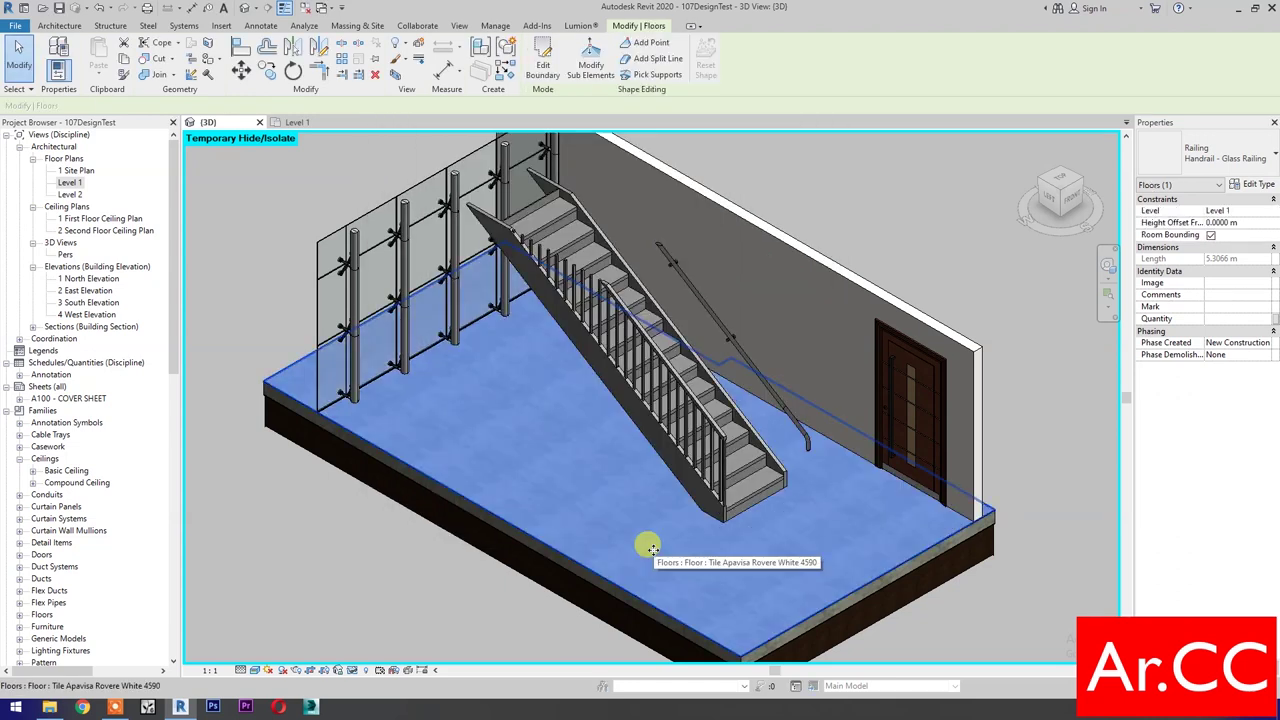
{"action": "scroll", "coordinate": [783, 473], "scroll_direction": "up", "scroll_amount": 2}
{"action": "scroll", "coordinate": [783, 473], "scroll_direction": "up", "scroll_amount": 1}
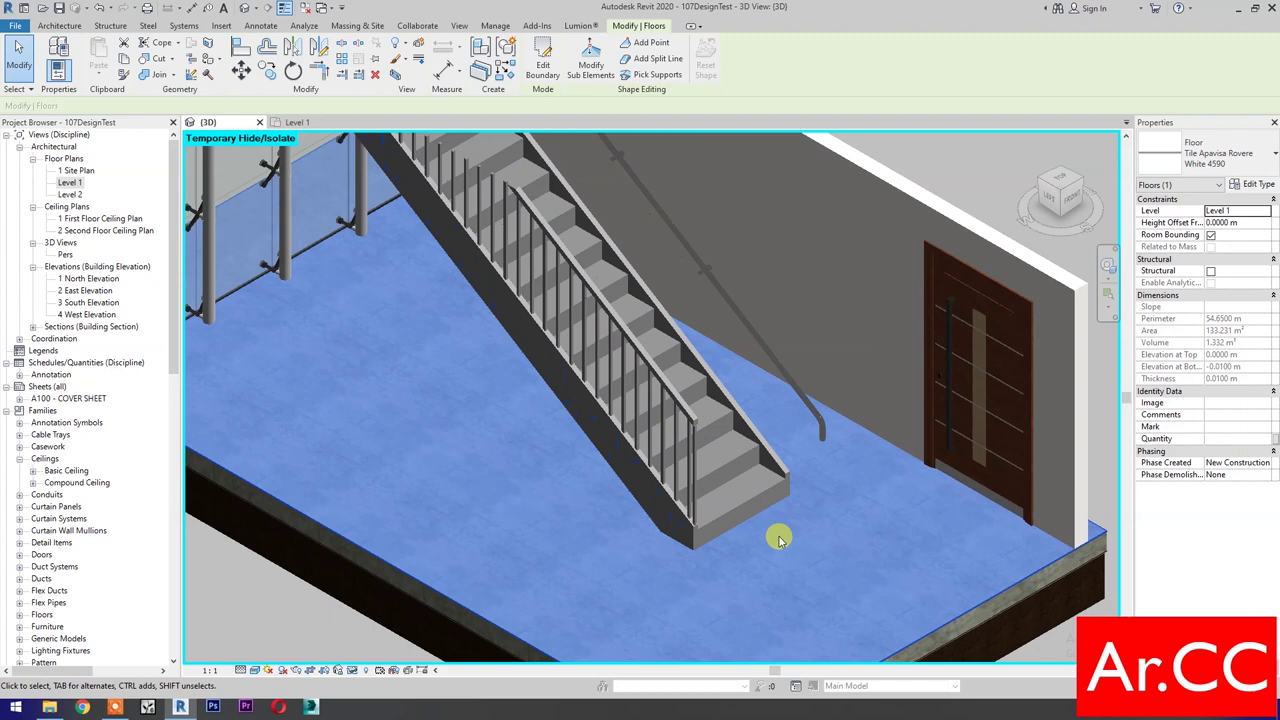
{"action": "key", "text": "Escape"}
{"action": "left_click", "coordinate": [684, 403]}
{"action": "left_click", "coordinate": [1220, 234]}
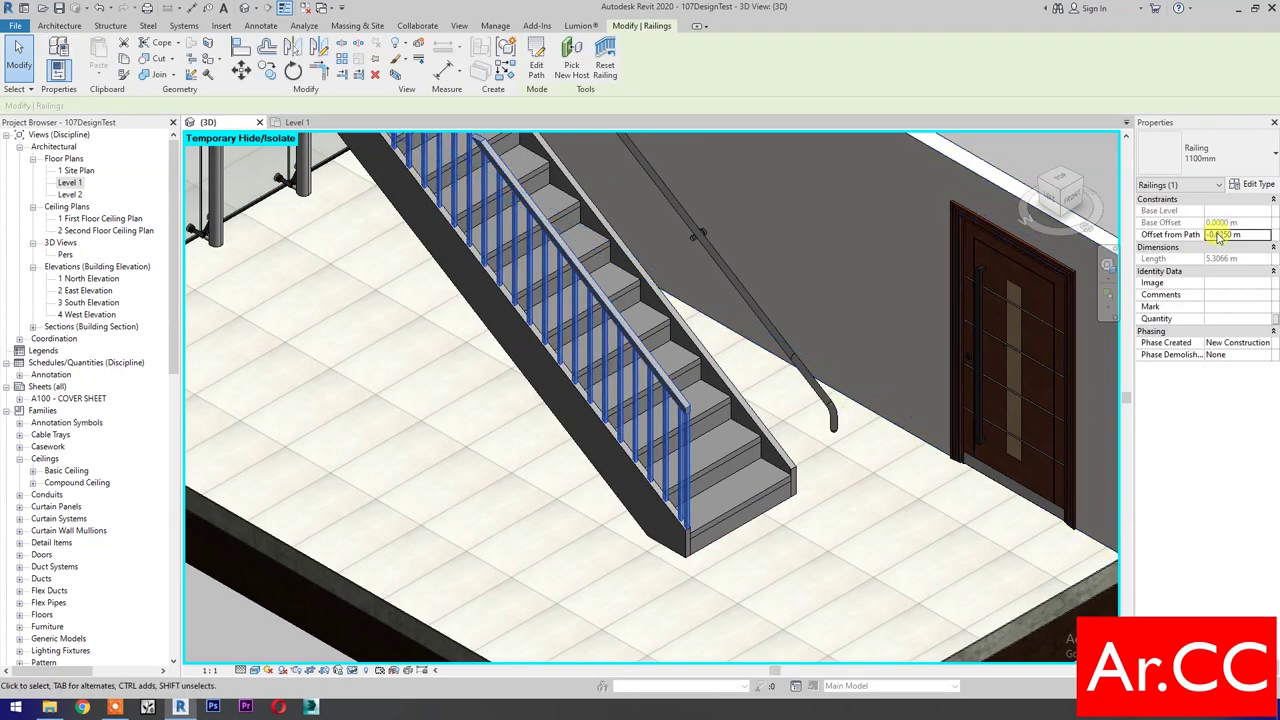
{"action": "left_click", "coordinate": [1228, 166]}
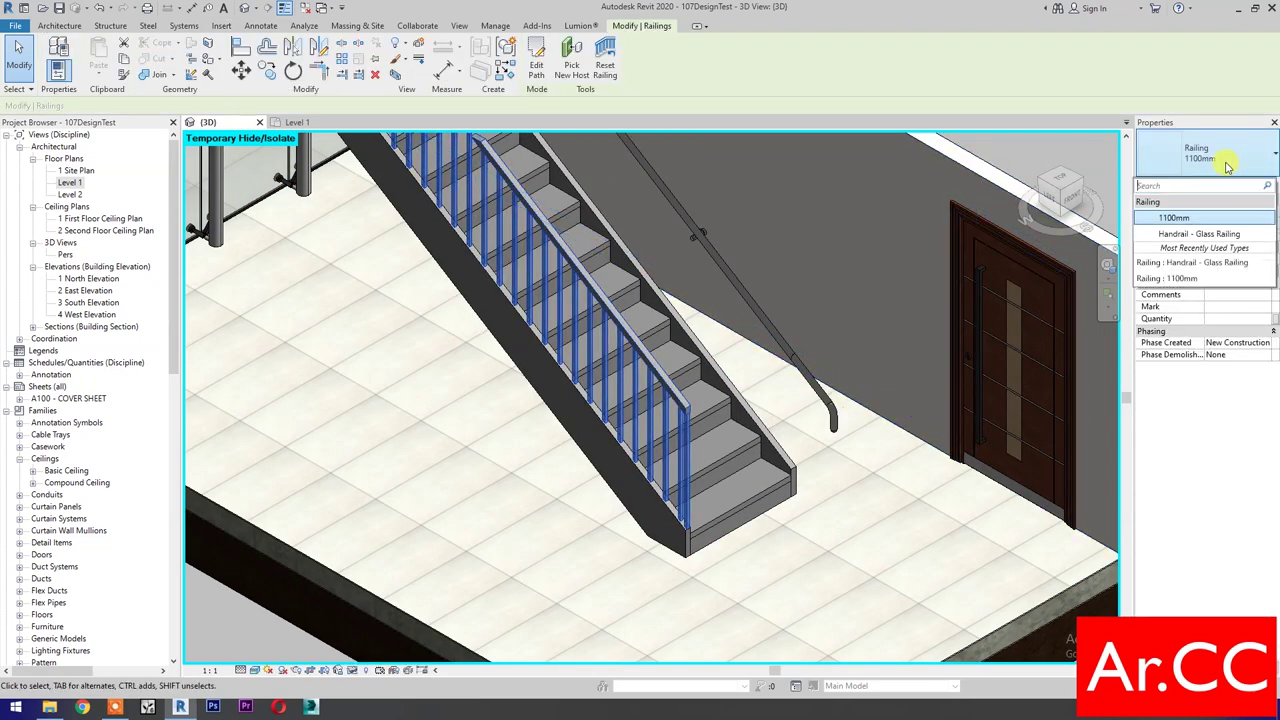
{"action": "left_click", "coordinate": [1238, 237]}
{"action": "key", "text": "Escape"}
{"action": "scroll", "coordinate": [805, 600], "scroll_direction": "down", "scroll_amount": 2}
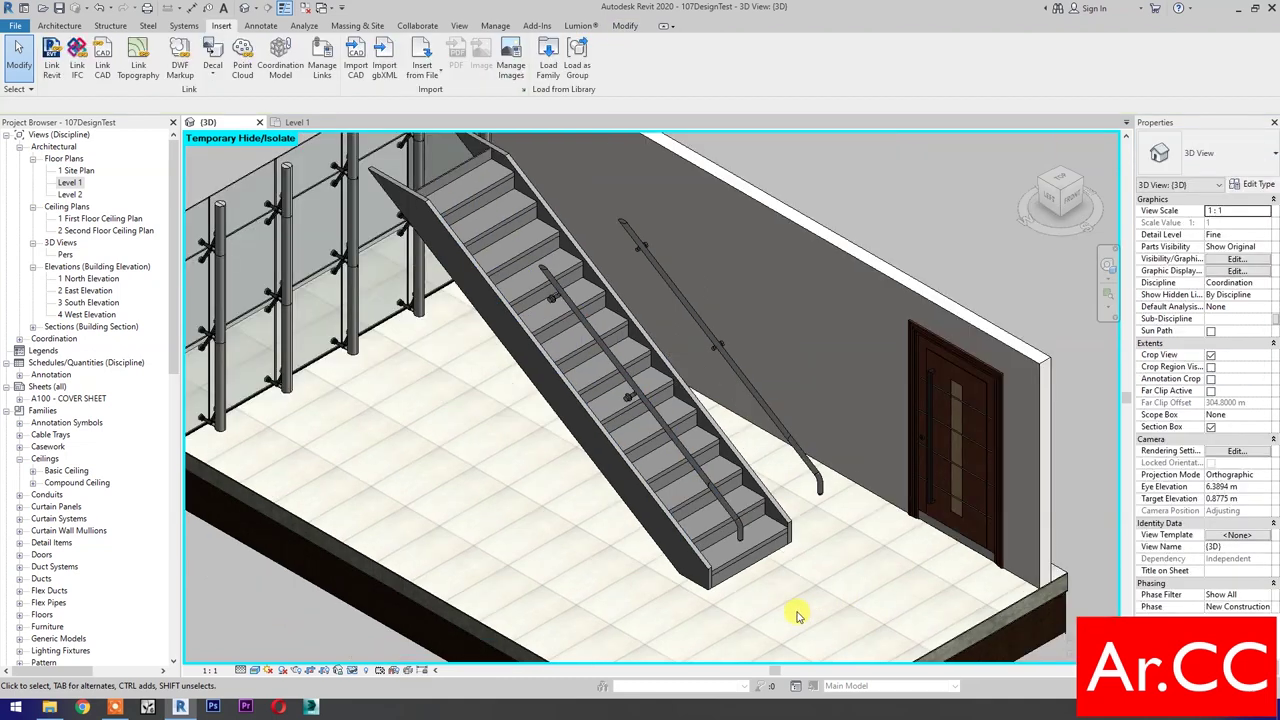
Duplicate the assembled stair's type under the name "Stair - Glass Railing"
{"action": "left_click", "coordinate": [777, 534]}
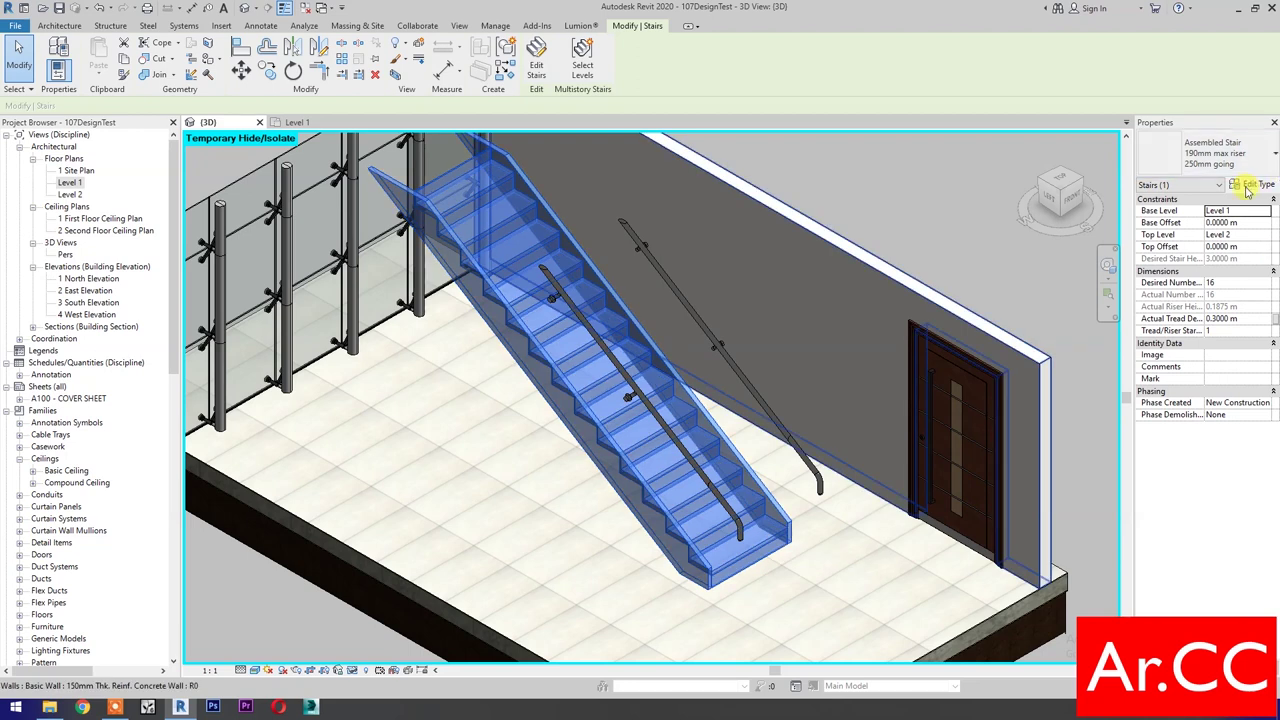
{"action": "left_click", "coordinate": [780, 186]}
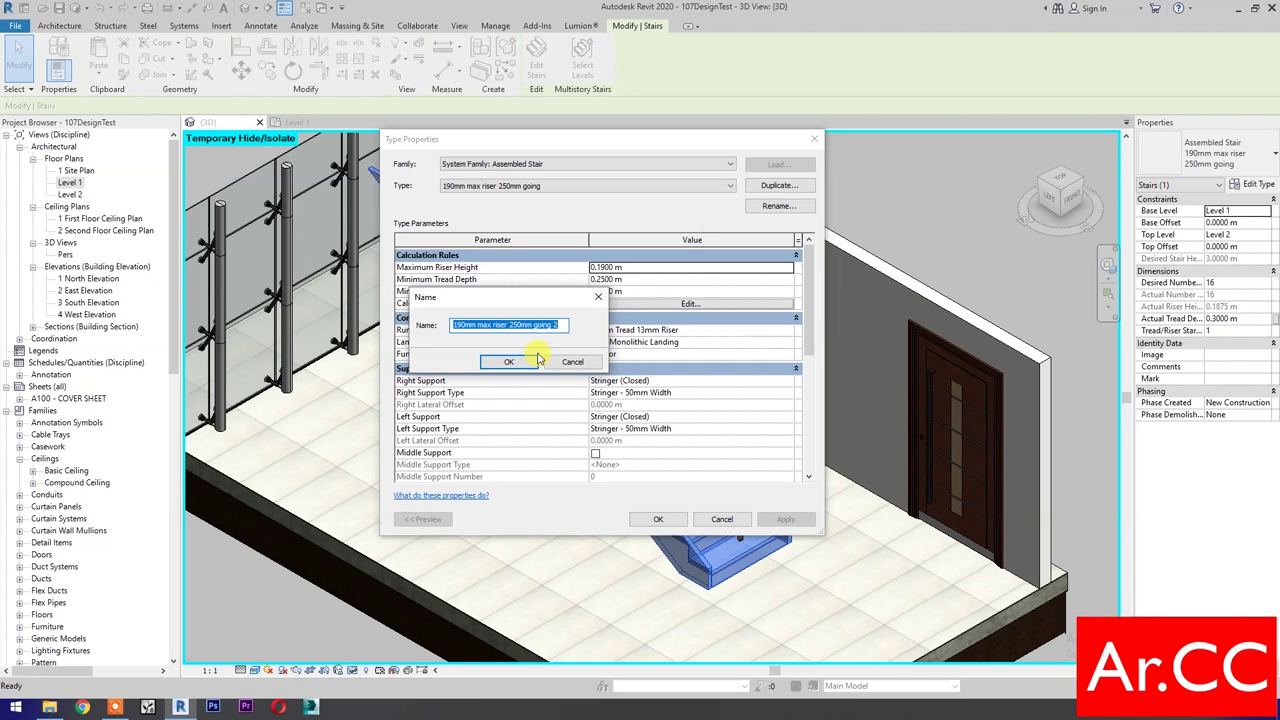
{"action": "type", "text": "Stair - Glass Railing"}
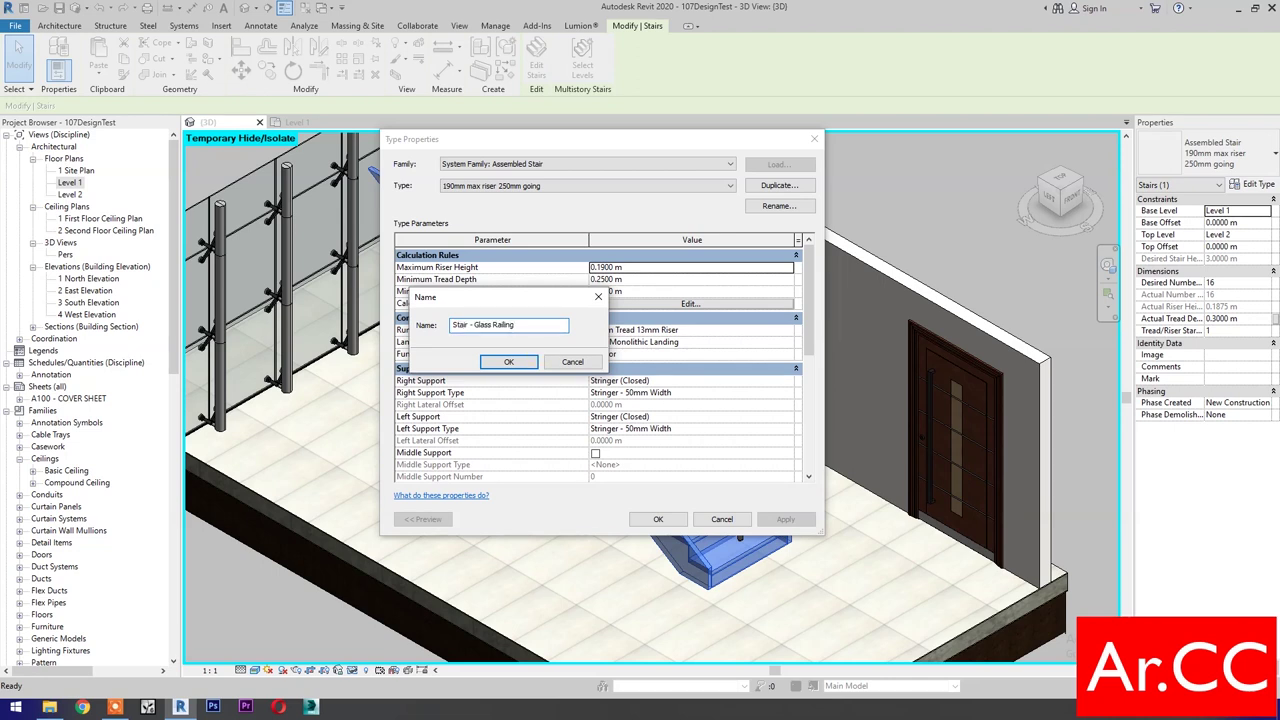
{"action": "left_click", "coordinate": [531, 364]}
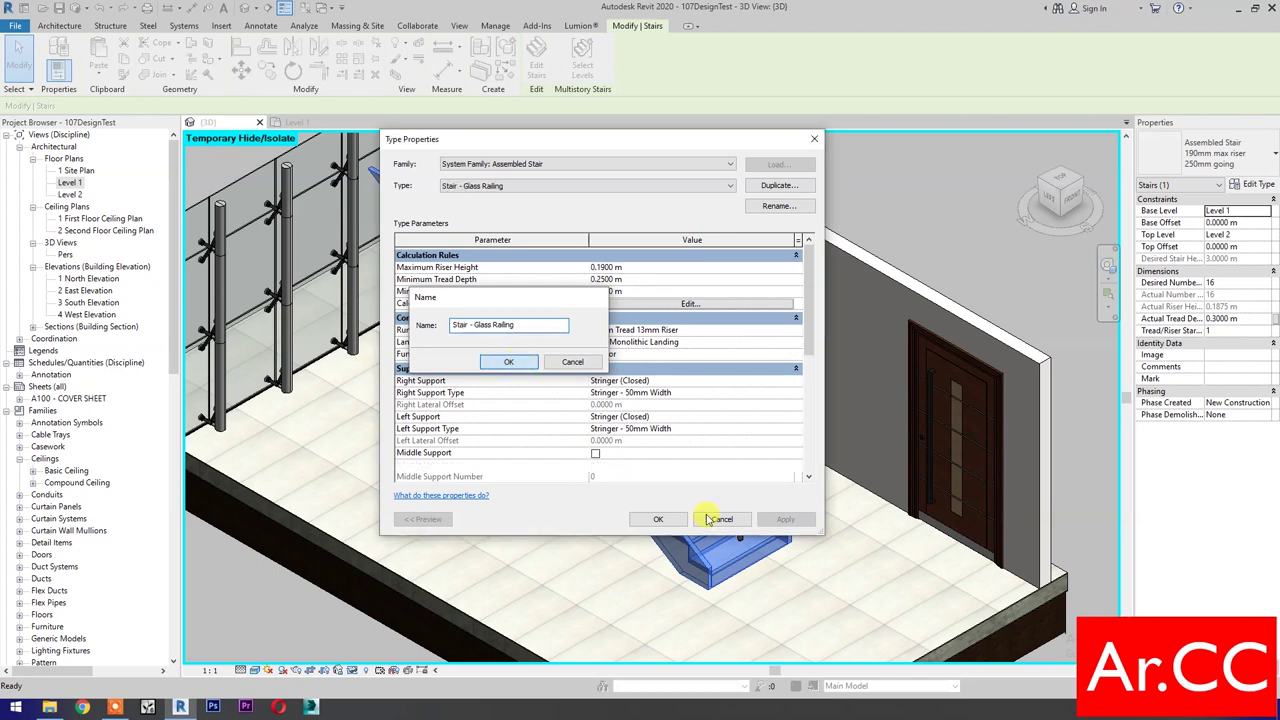
Duplicate the stair's run type "50mm Tread 13mm Riser" as "Stair - Glass Railing"
{"action": "left_click", "coordinate": [791, 337]}
{"action": "left_click", "coordinate": [791, 337]}
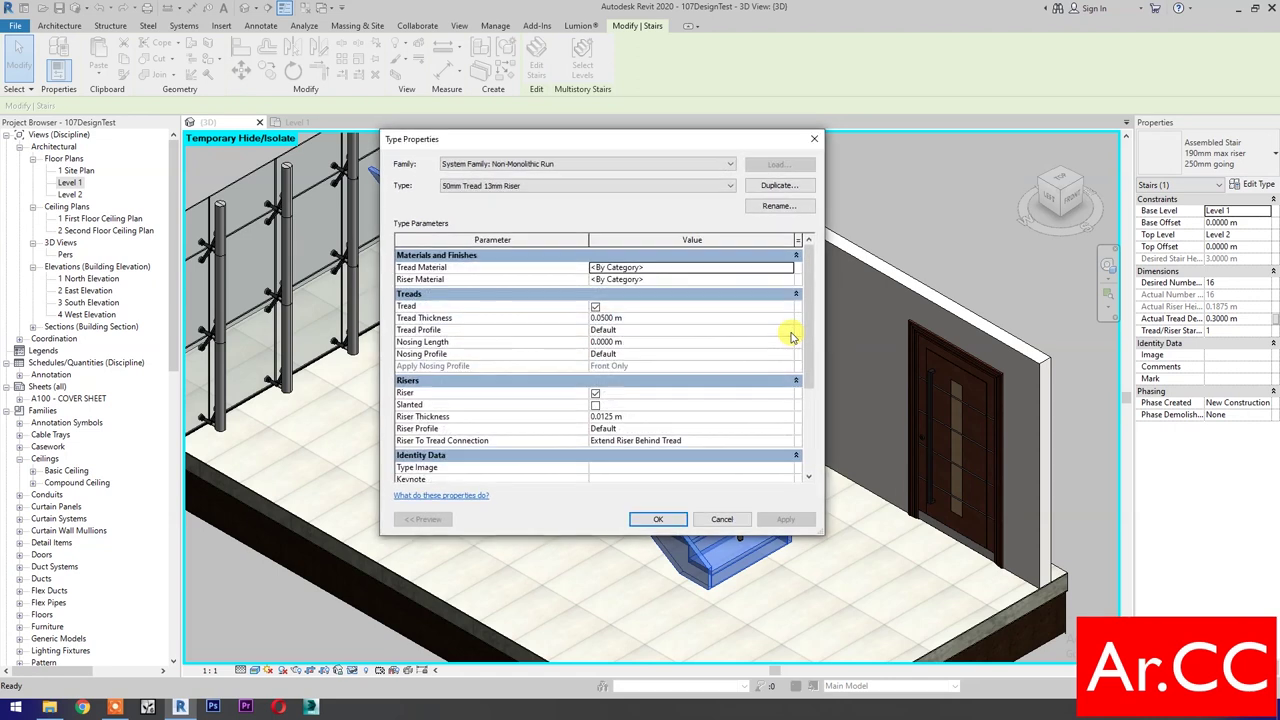
{"action": "left_click", "coordinate": [777, 186]}
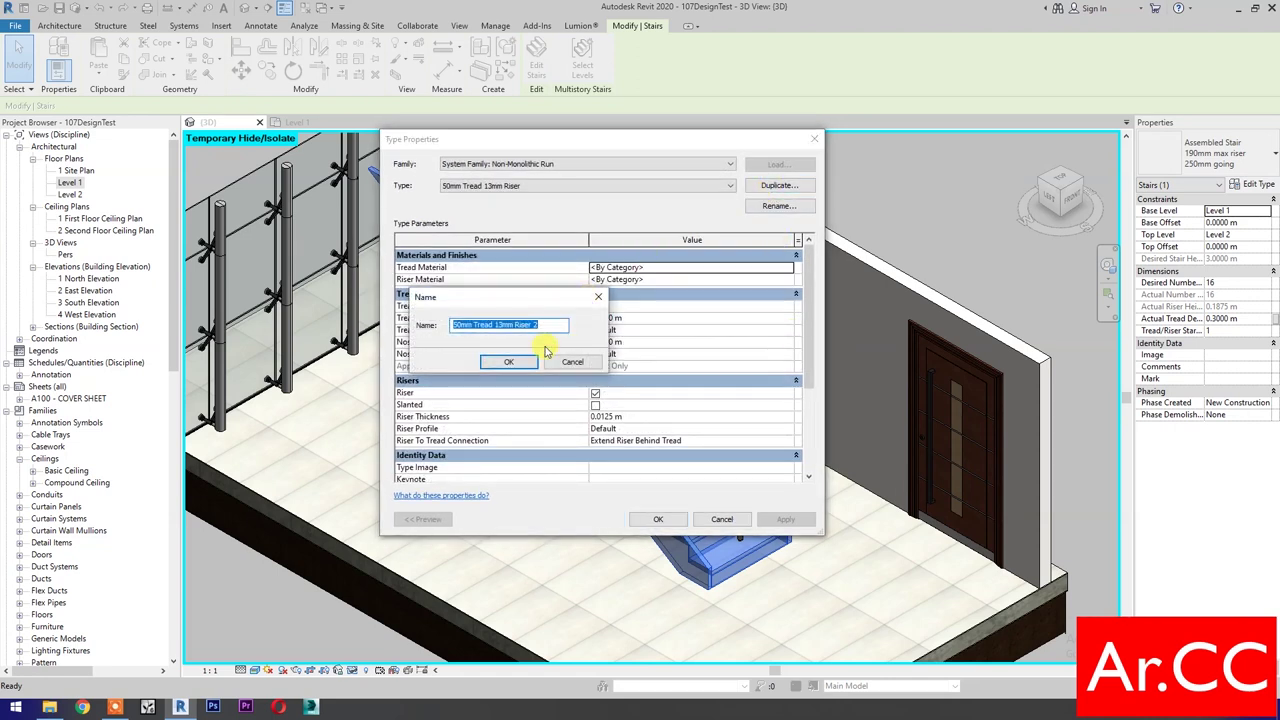
{"action": "type", "text": "Stair - Glass Railing"}
{"action": "left_click", "coordinate": [508, 362]}
For the run's tread material, add Marble from the Stone category of the AEC Materials library to the project materials
{"action": "left_click", "coordinate": [789, 269]}
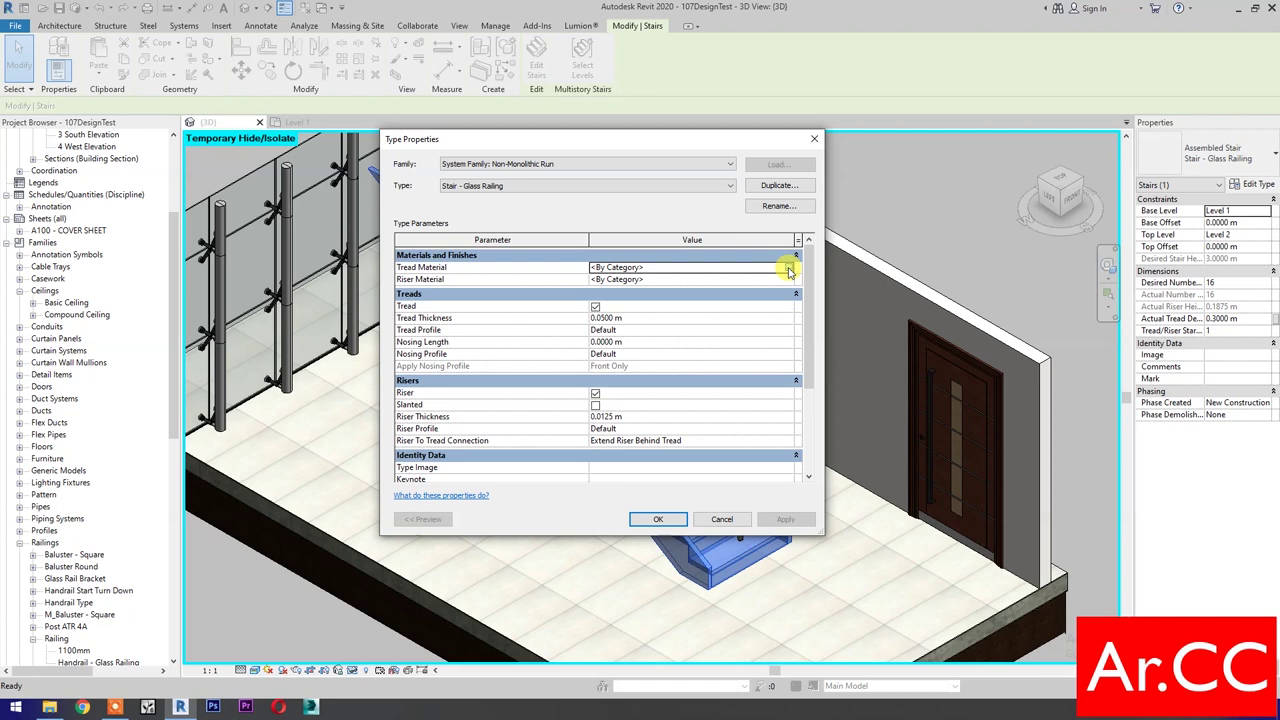
{"action": "left_click", "coordinate": [789, 268]}
{"action": "left_click", "coordinate": [788, 267]}
{"action": "left_click", "coordinate": [203, 365]}
{"action": "left_click", "coordinate": [197, 364]}
{"action": "left_click", "coordinate": [230, 389]}
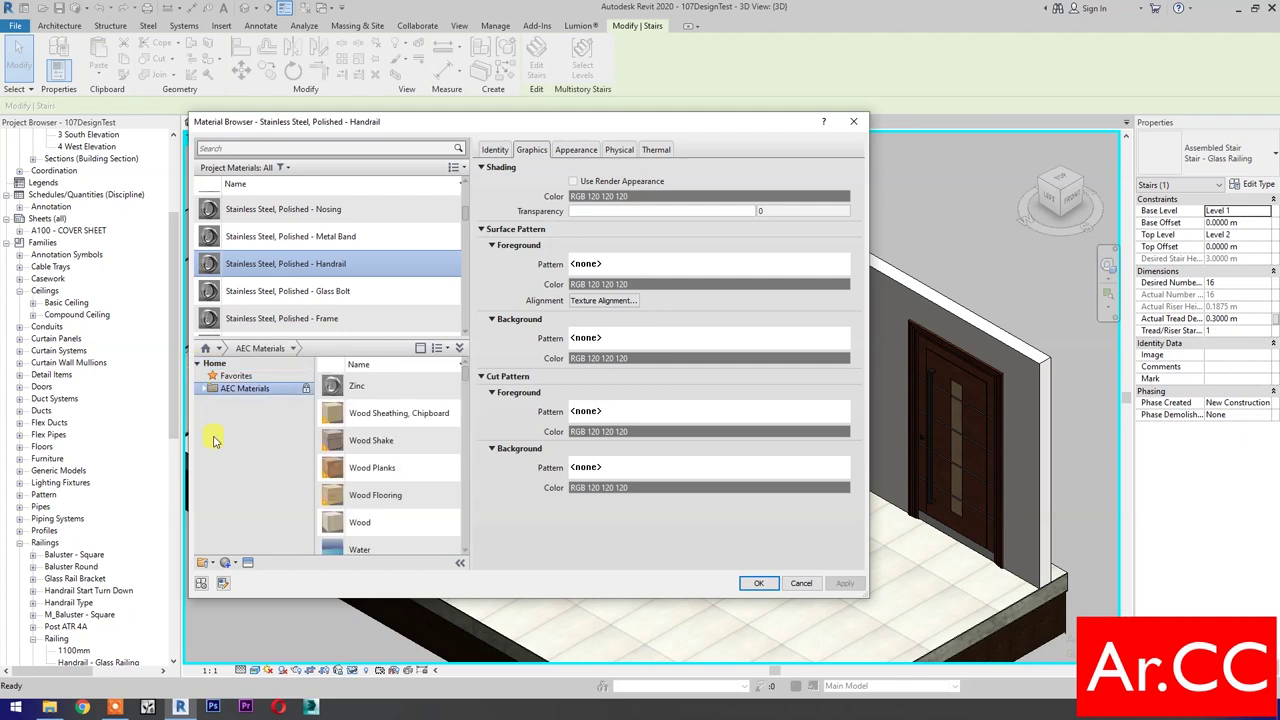
{"action": "left_click", "coordinate": [204, 389]}
{"action": "scroll", "coordinate": [270, 540], "scroll_direction": "down", "scroll_amount": 3}
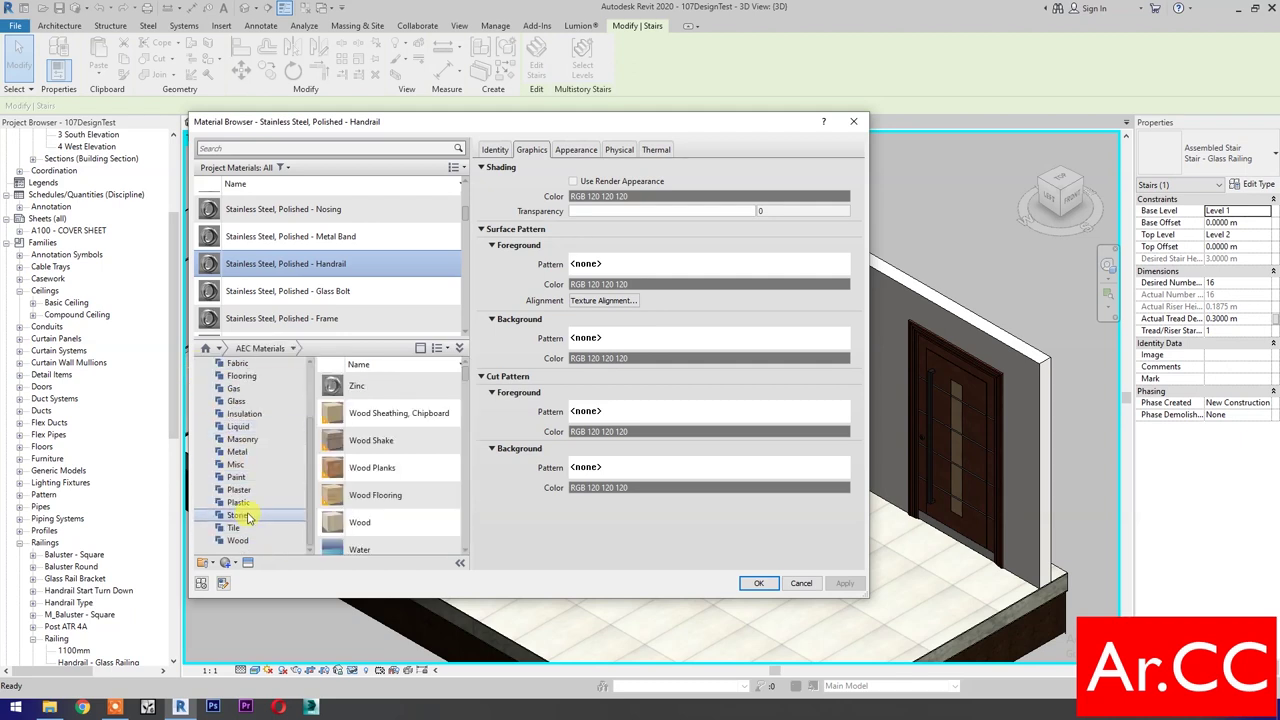
{"action": "left_click", "coordinate": [245, 515]}
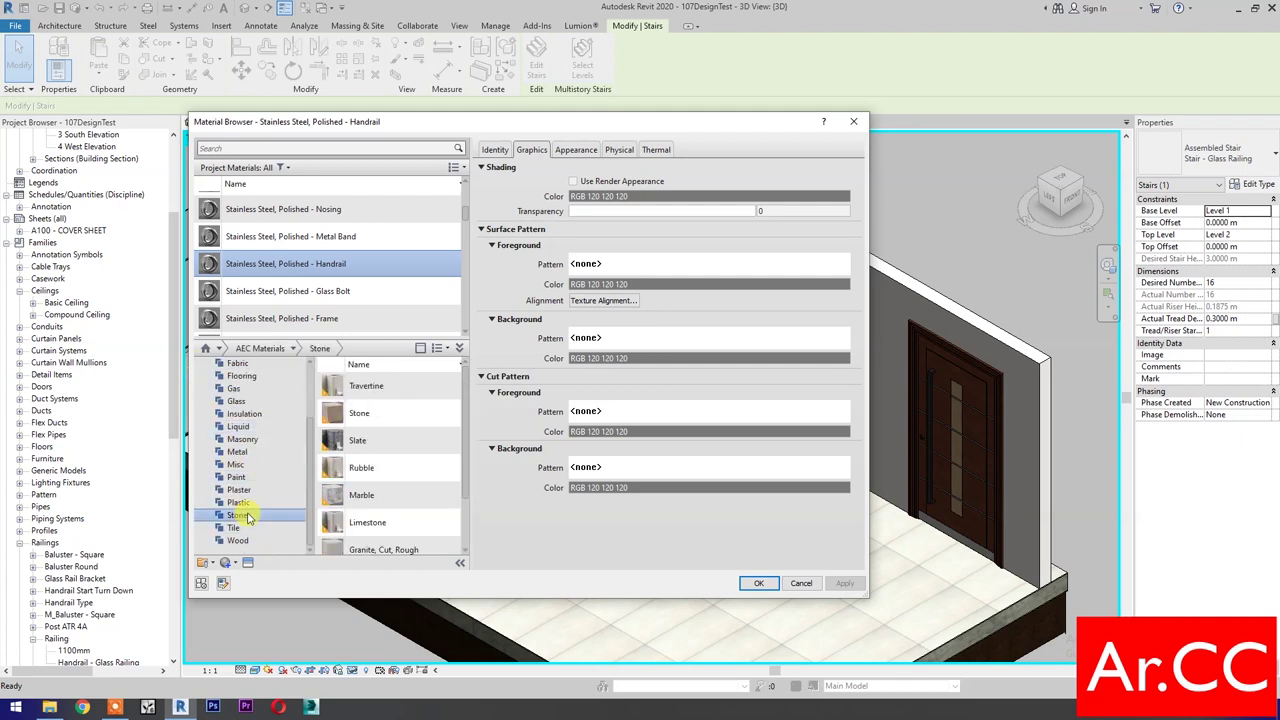
{"action": "left_click", "coordinate": [450, 494]}
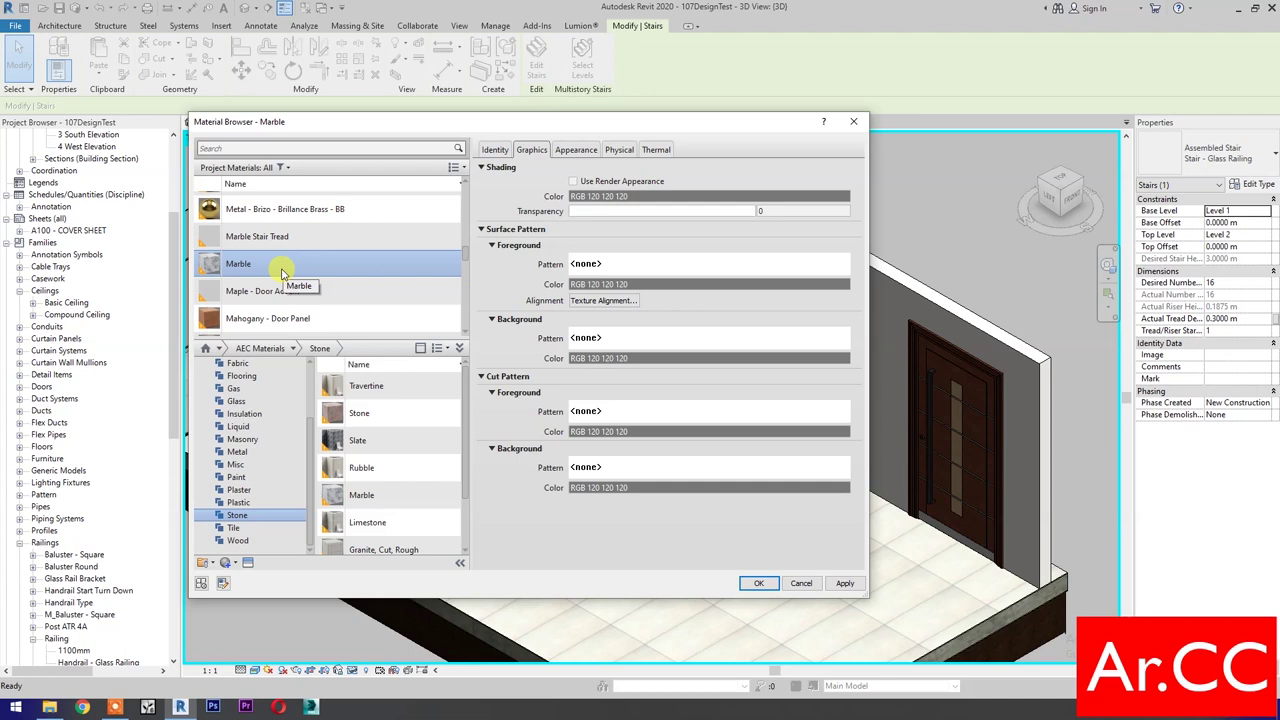
Rename the added Marble material as "Marble - Stair Treads" and assign it as the run's tread material
{"action": "right_click", "coordinate": [283, 272]}
{"action": "left_click", "coordinate": [318, 307]}
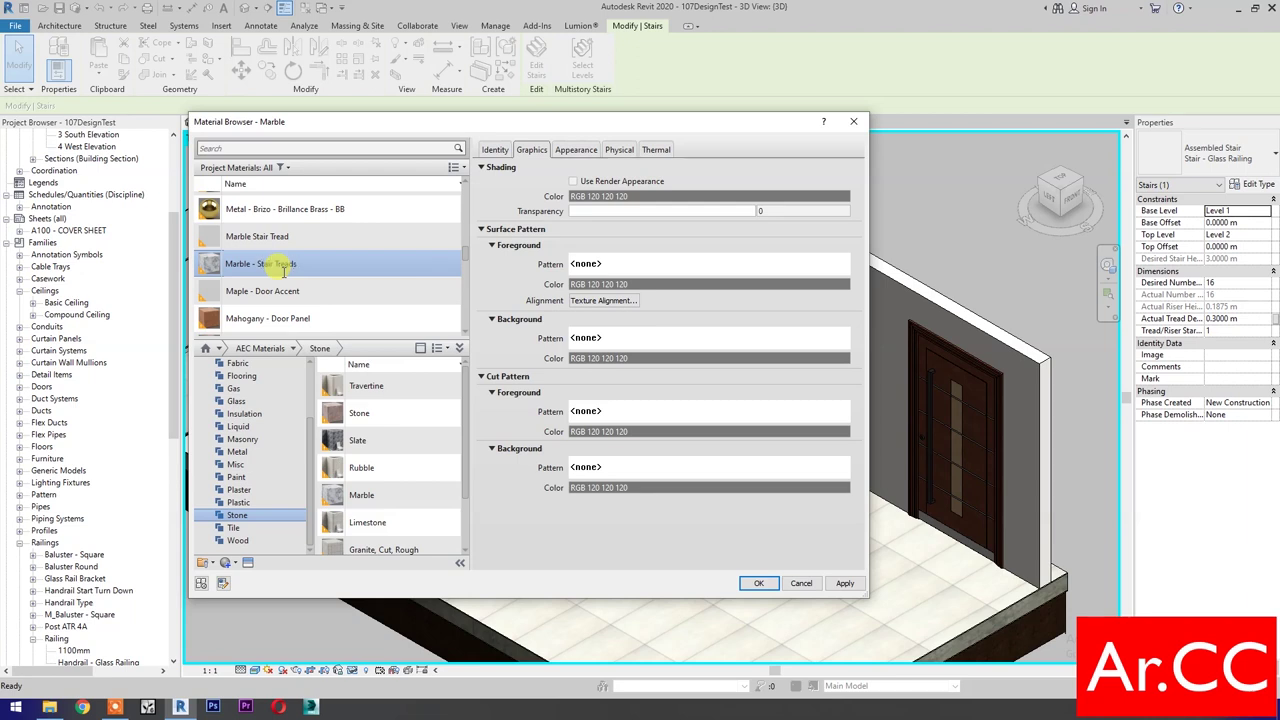
{"action": "left_click", "coordinate": [757, 585]}
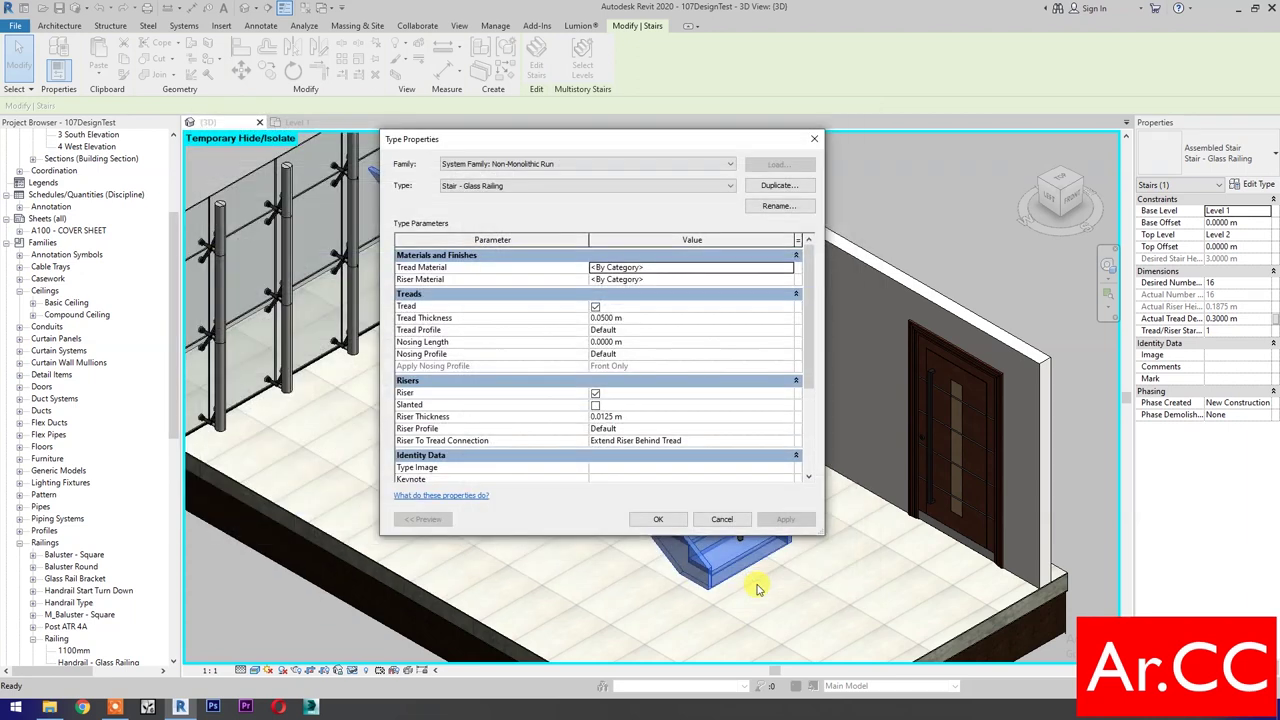
For the run's riser material, add "Stainless Steel, Polished" from the Metal category of the AEC Materials library to the project materials
{"action": "left_click", "coordinate": [791, 281]}
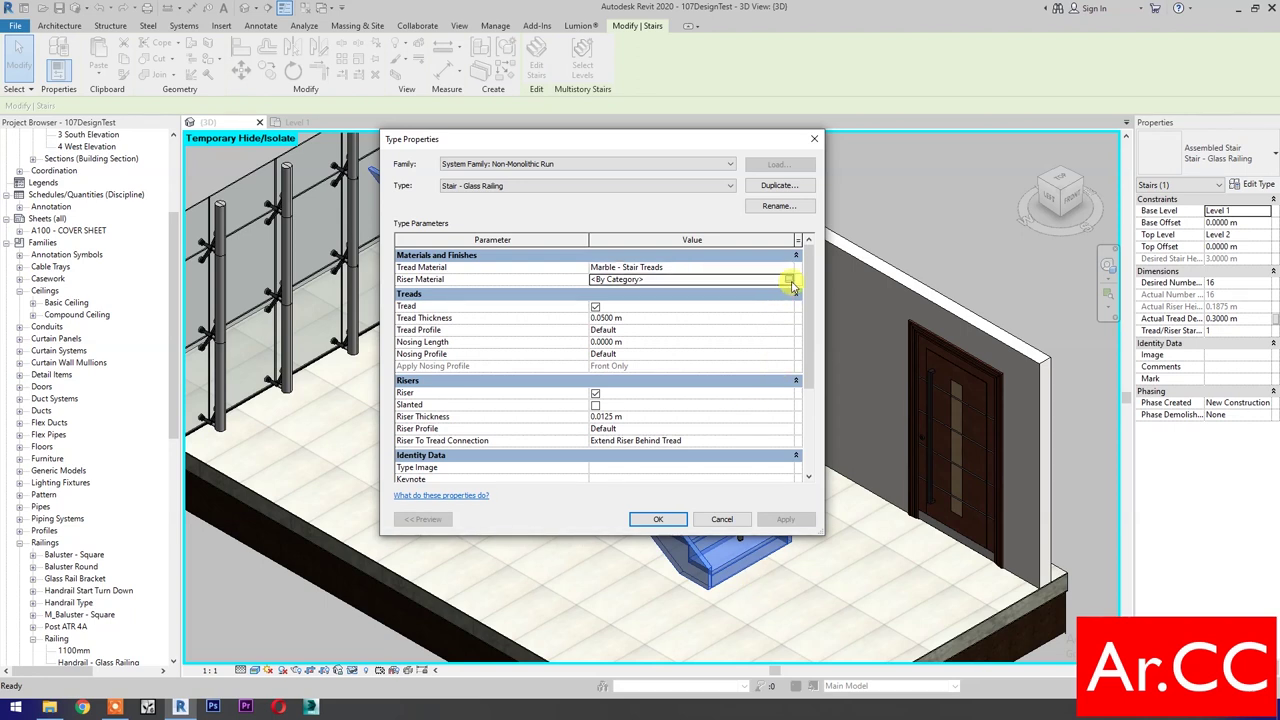
{"action": "left_click", "coordinate": [790, 281]}
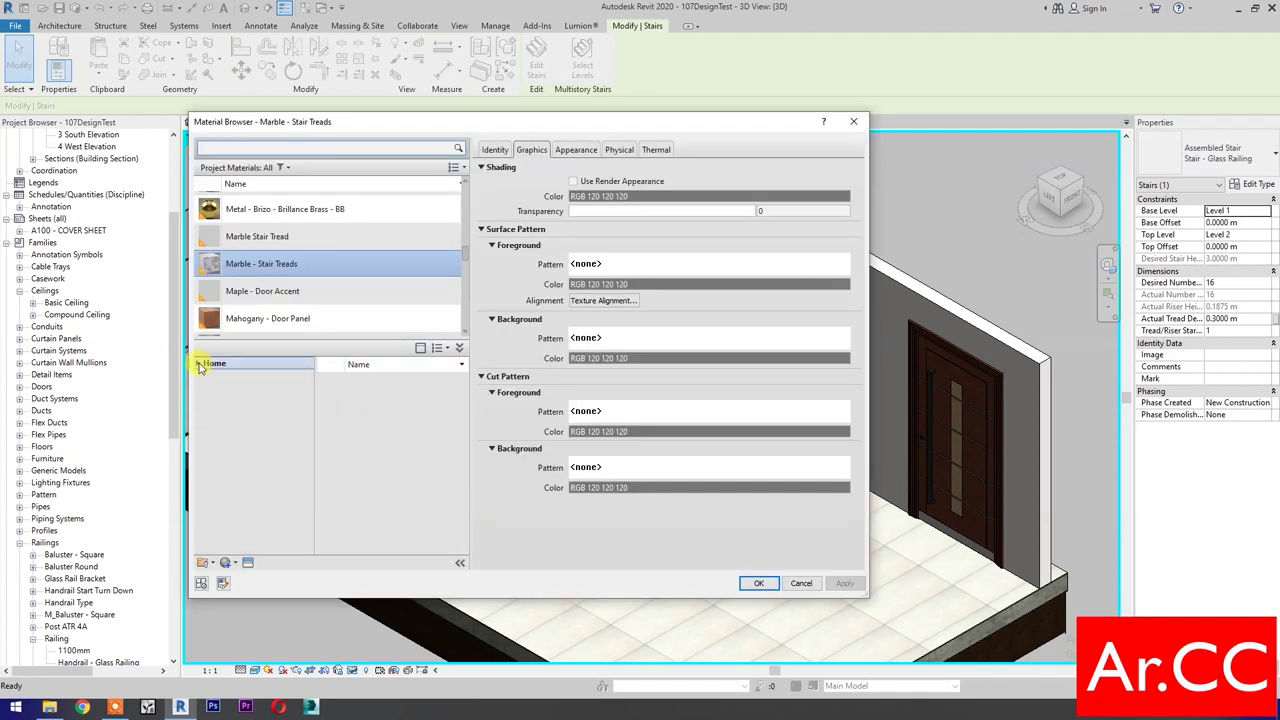
{"action": "left_click", "coordinate": [197, 363]}
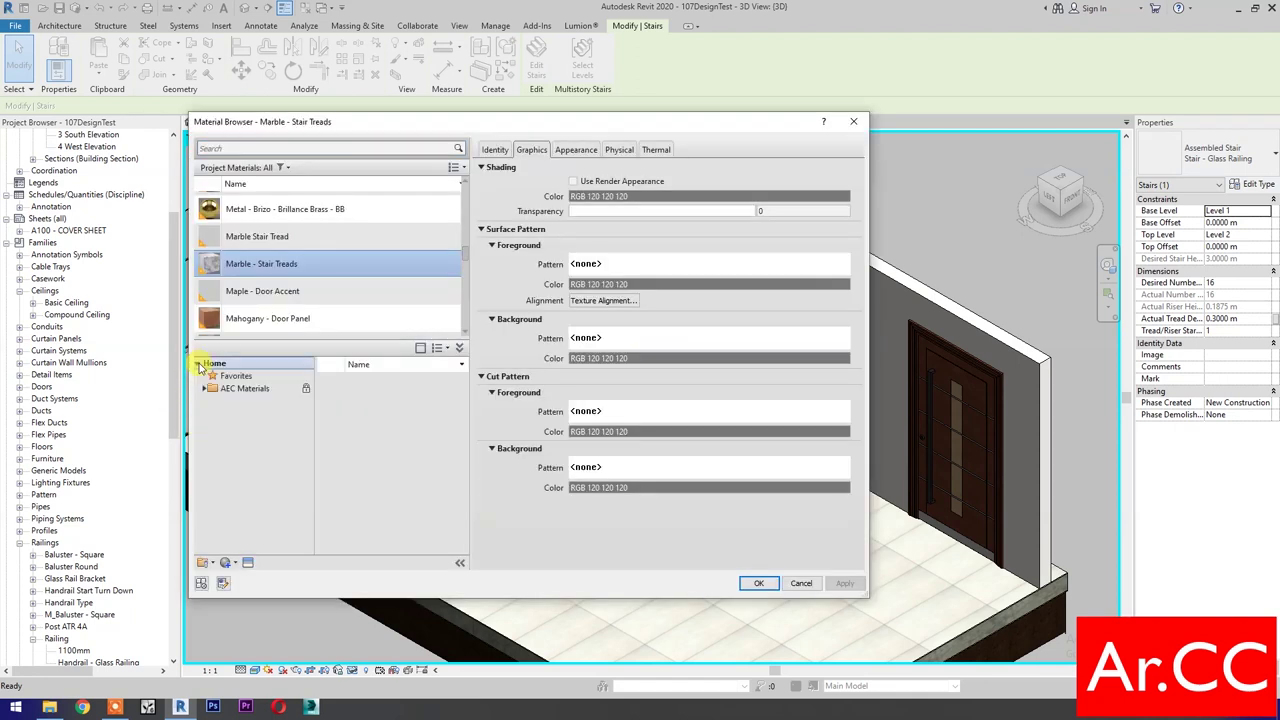
{"action": "left_click", "coordinate": [204, 389]}
{"action": "scroll", "coordinate": [240, 525], "scroll_direction": "down", "scroll_amount": 2}
{"action": "left_click", "coordinate": [237, 451]}
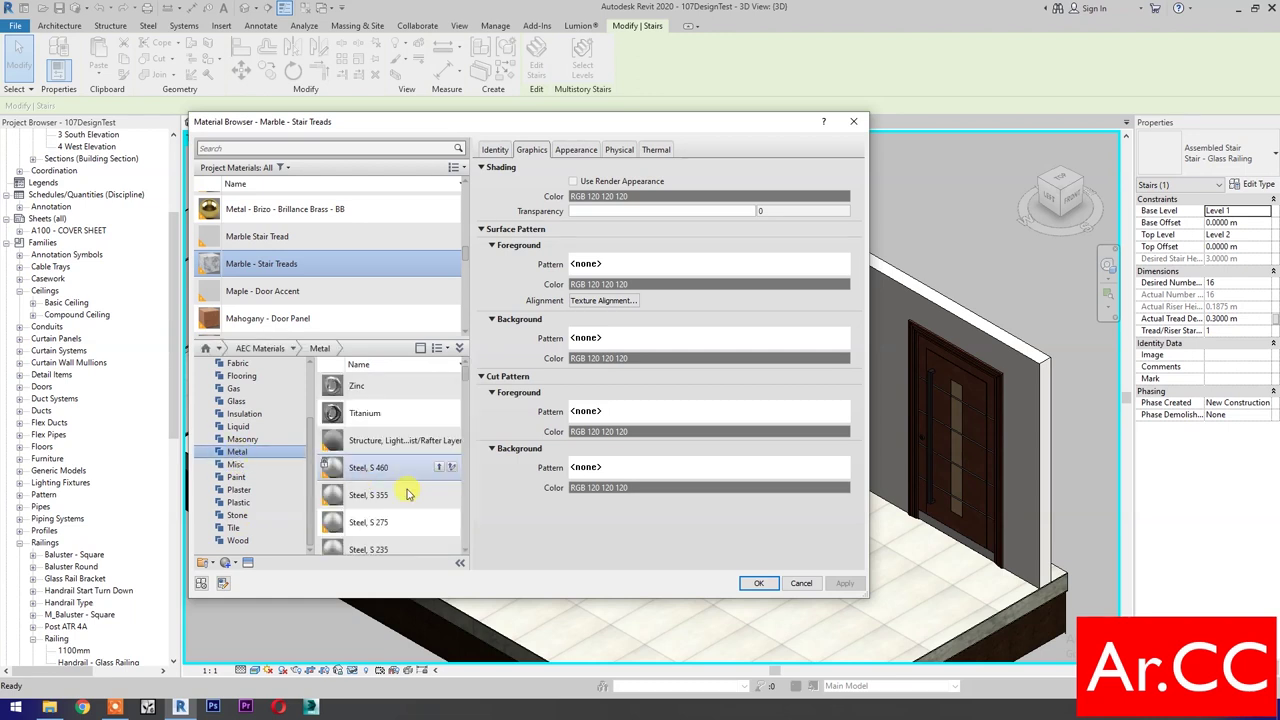
{"action": "scroll", "coordinate": [407, 494], "scroll_direction": "down", "scroll_amount": 5}
{"action": "scroll", "coordinate": [410, 520], "scroll_direction": "down", "scroll_amount": 5}
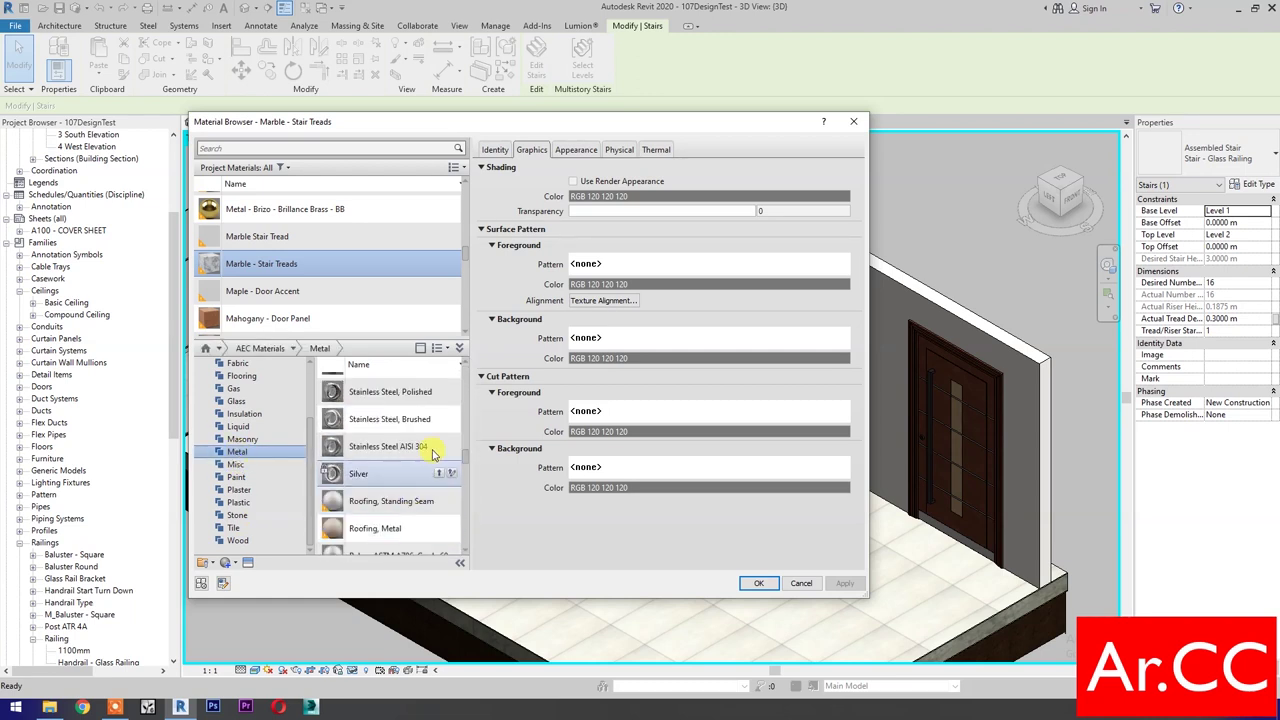
{"action": "left_click", "coordinate": [451, 391]}
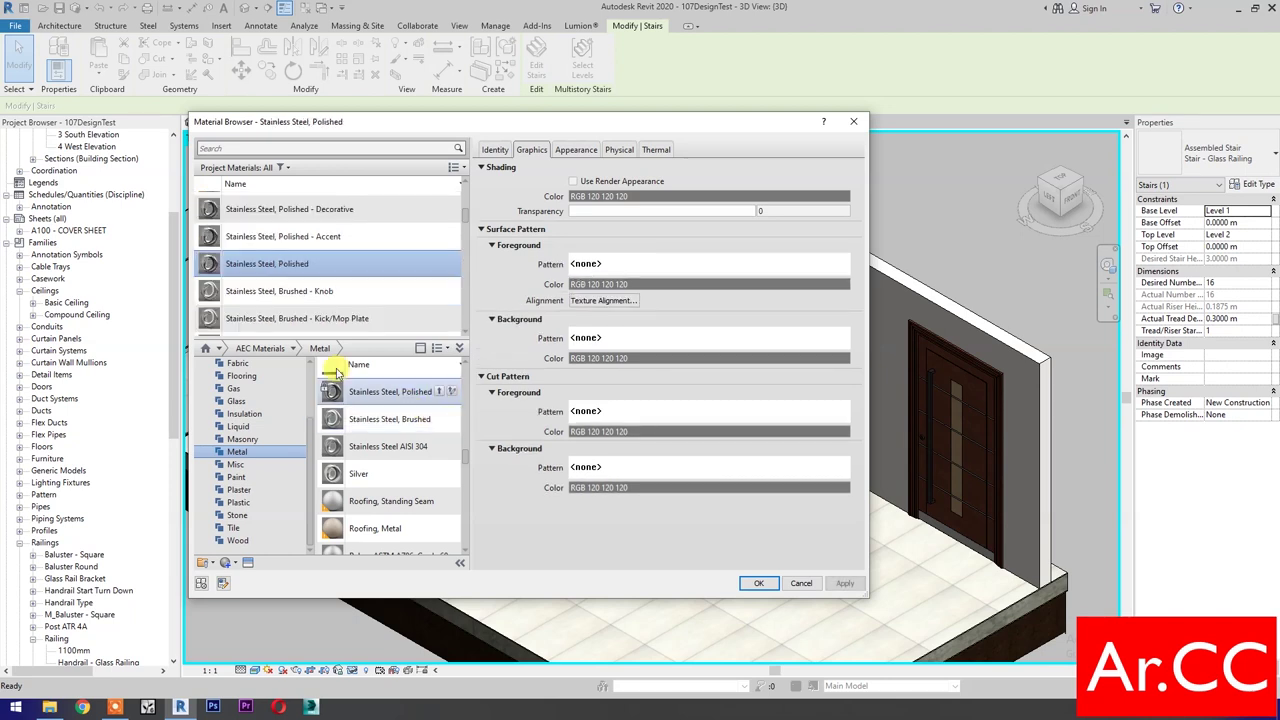
Rename the added polished stainless steel as "Stainless Steel, Polished - Strip" and assign it as the riser material
{"action": "right_click", "coordinate": [327, 249]}
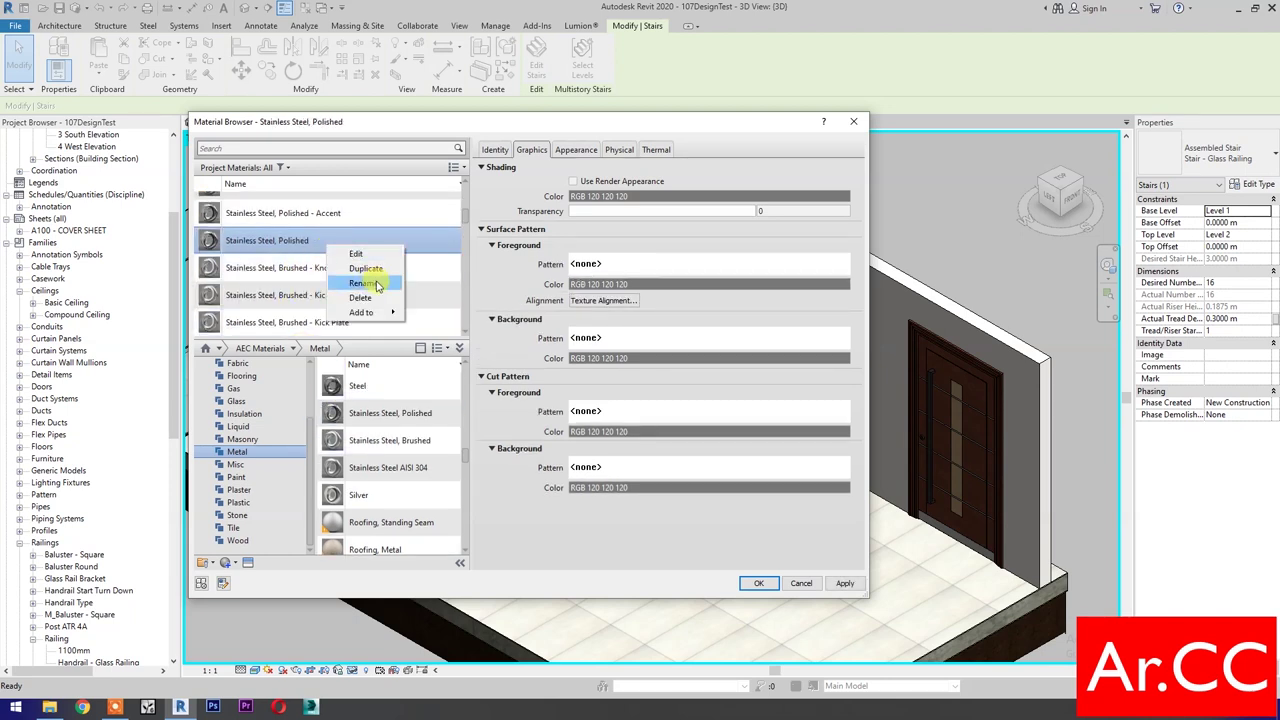
{"action": "left_click", "coordinate": [363, 282]}
{"action": "left_click", "coordinate": [346, 242]}
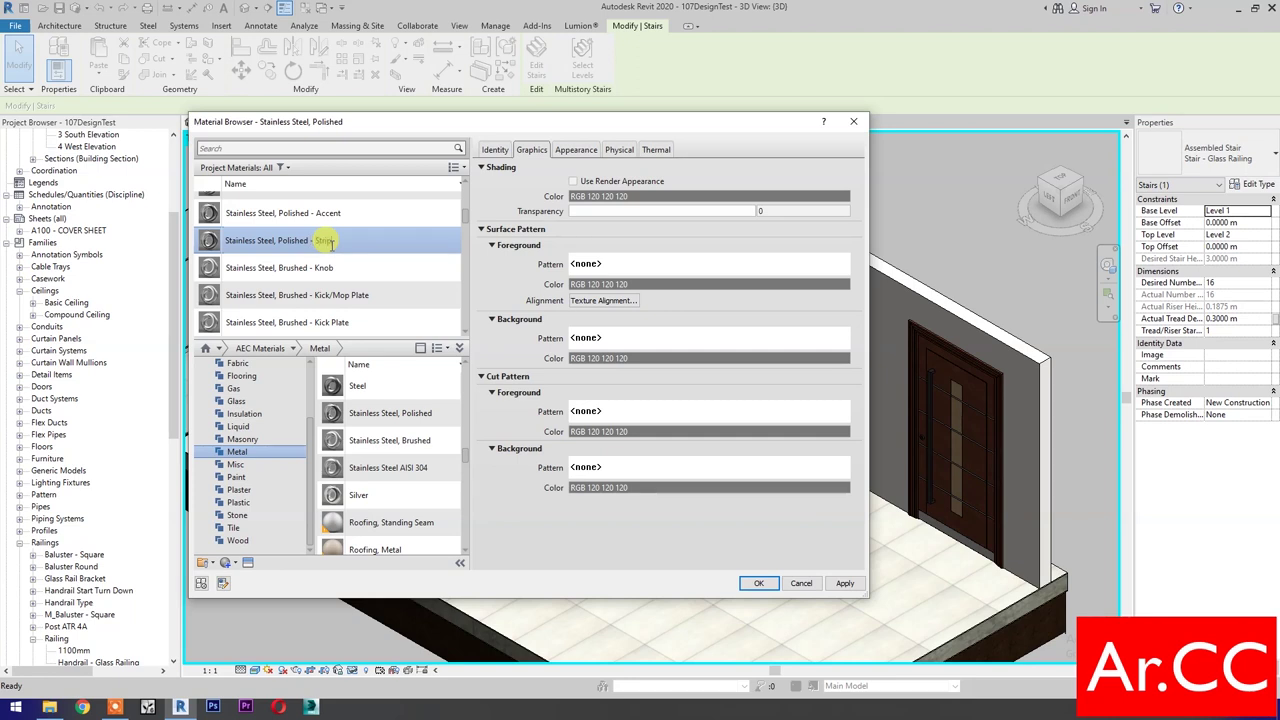
{"action": "left_click", "coordinate": [762, 583]}
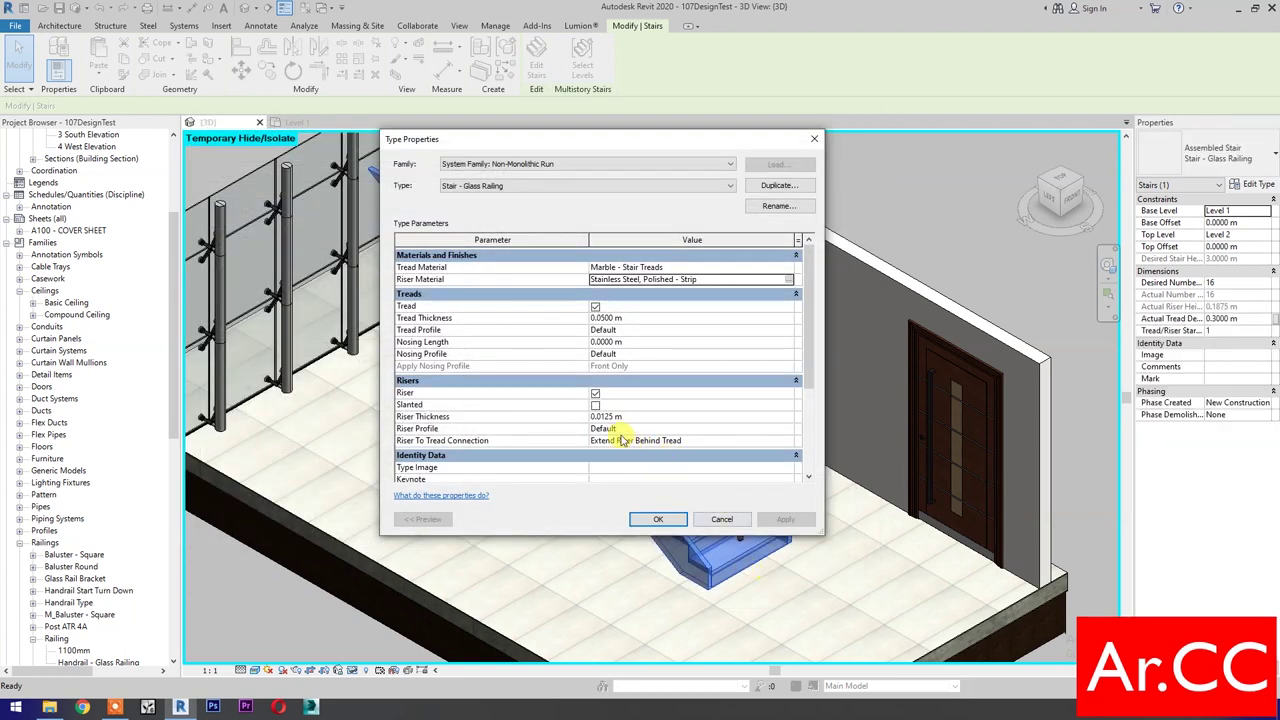
Set the run type's tread thickness to 0.1 m and its nosing length to 0.05 m
{"action": "left_click", "coordinate": [655, 321]}
{"action": "key", "text": "BackSpace"}
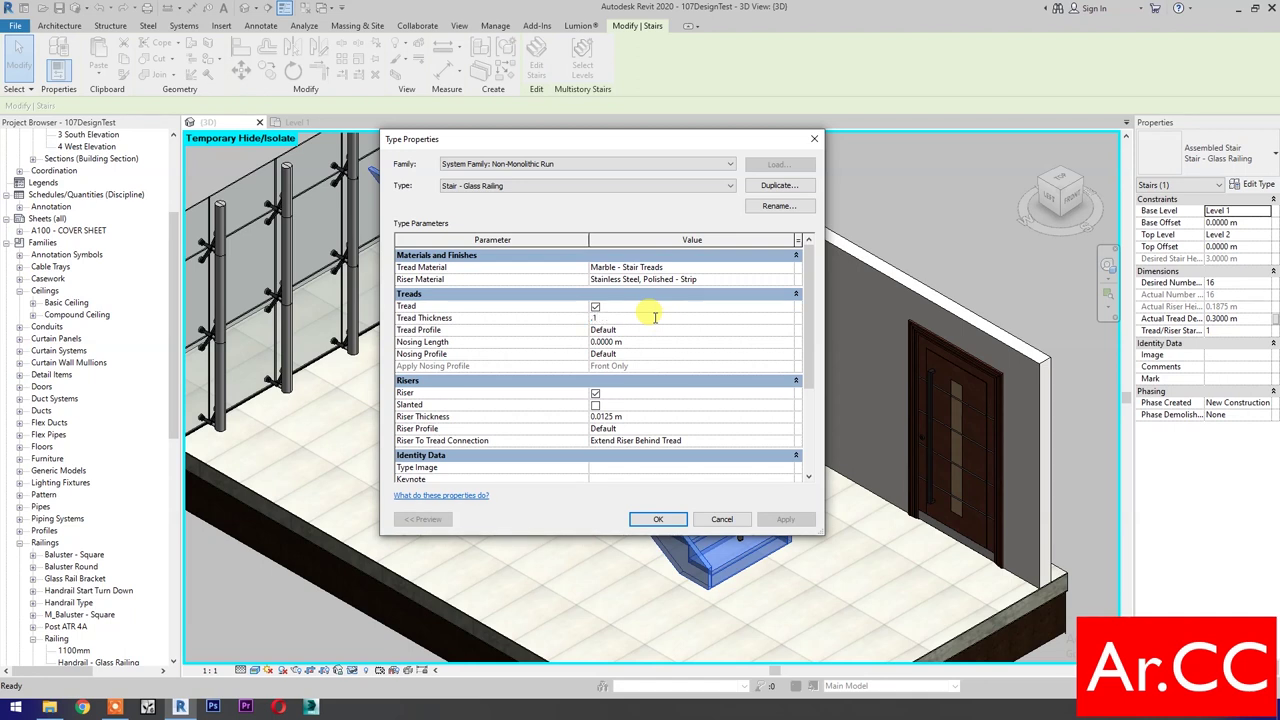
{"action": "left_click", "coordinate": [657, 343]}
{"action": "type", "text": ".05"}
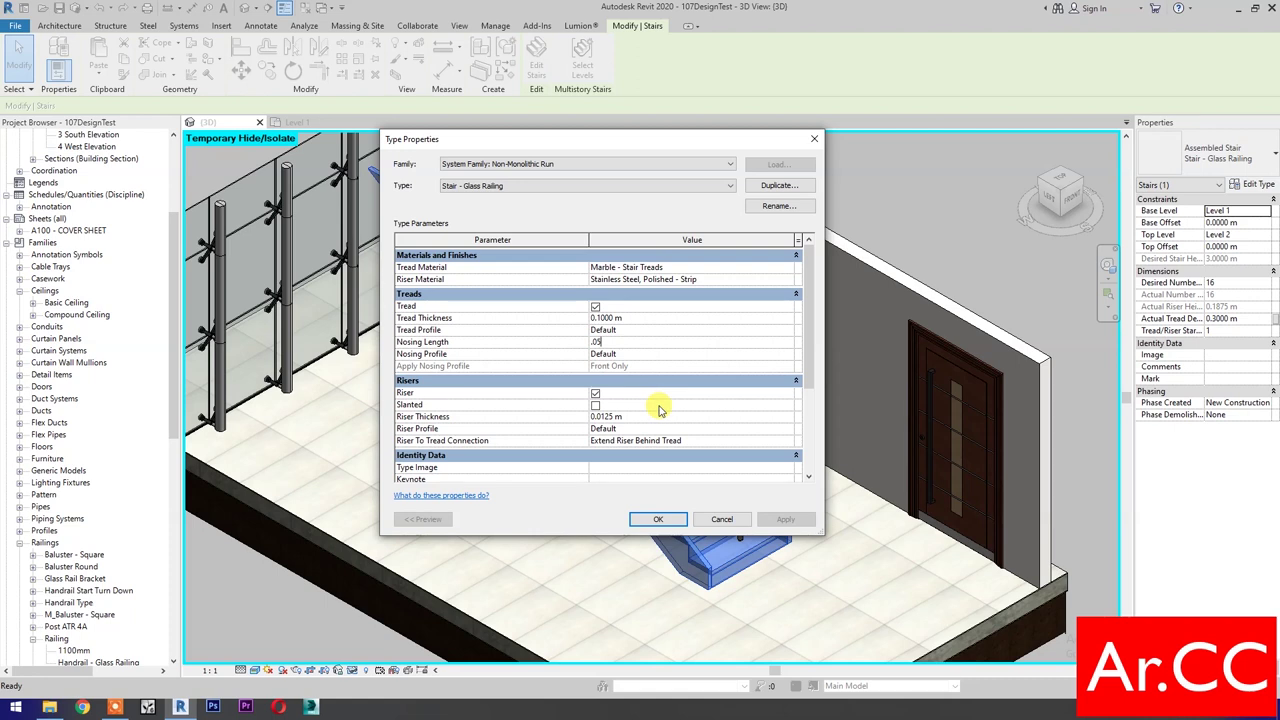
Set the run type's riser profile to "Stair Nosing Double S.S.Strip" and accept the run type's properties
{"action": "scroll", "coordinate": [590, 397], "scroll_direction": "down", "scroll_amount": 1}
{"action": "left_click", "coordinate": [640, 402]}
{"action": "left_click", "coordinate": [787, 405]}
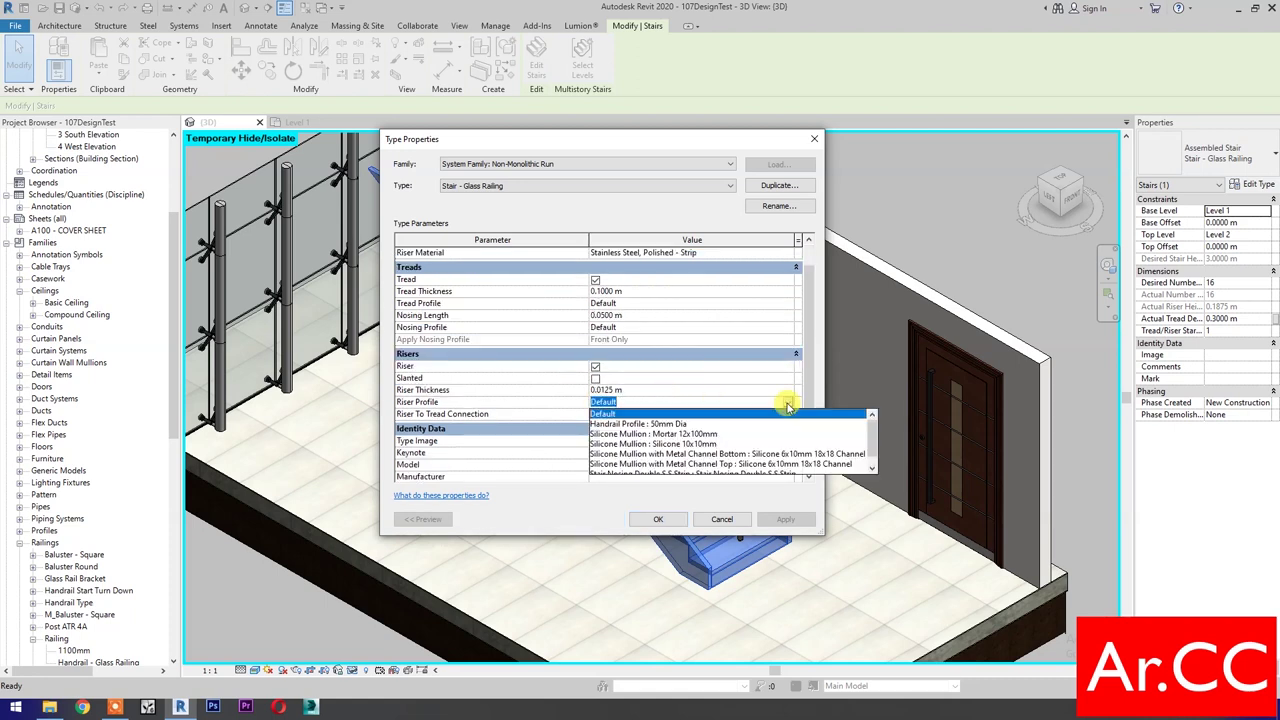
{"action": "scroll", "coordinate": [711, 437], "scroll_direction": "down", "scroll_amount": 1}
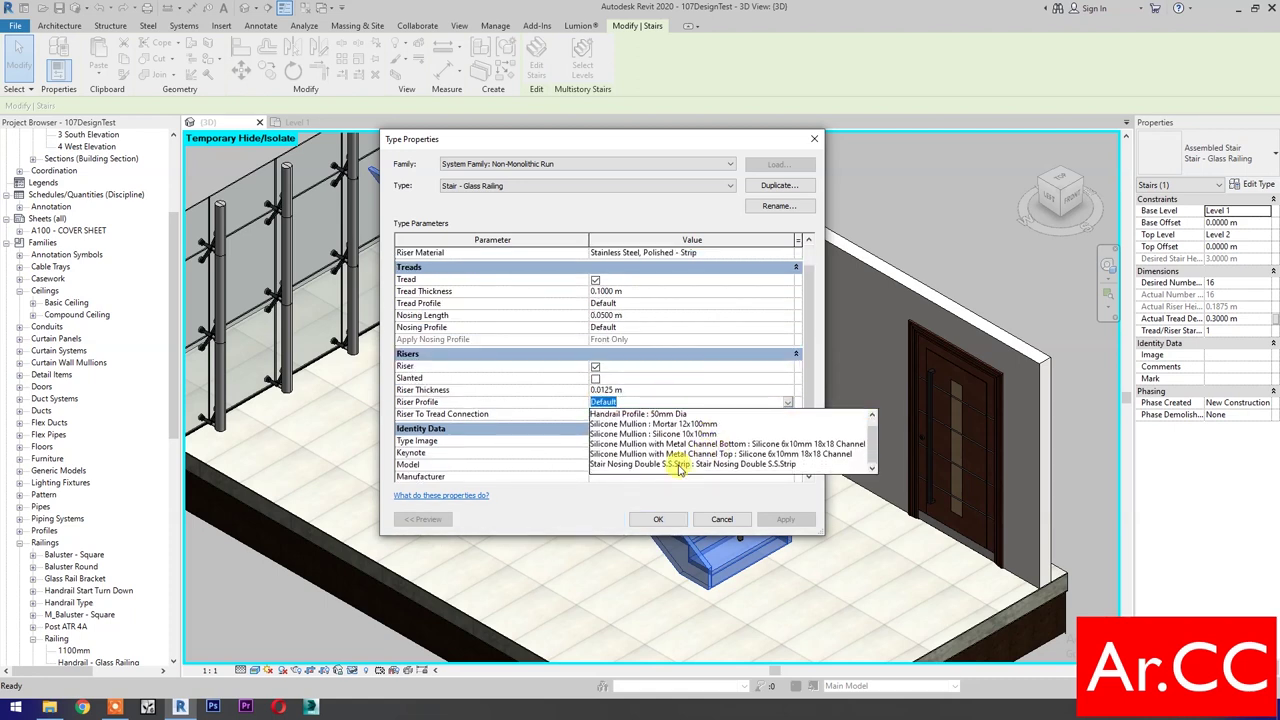
{"action": "left_click", "coordinate": [678, 464]}
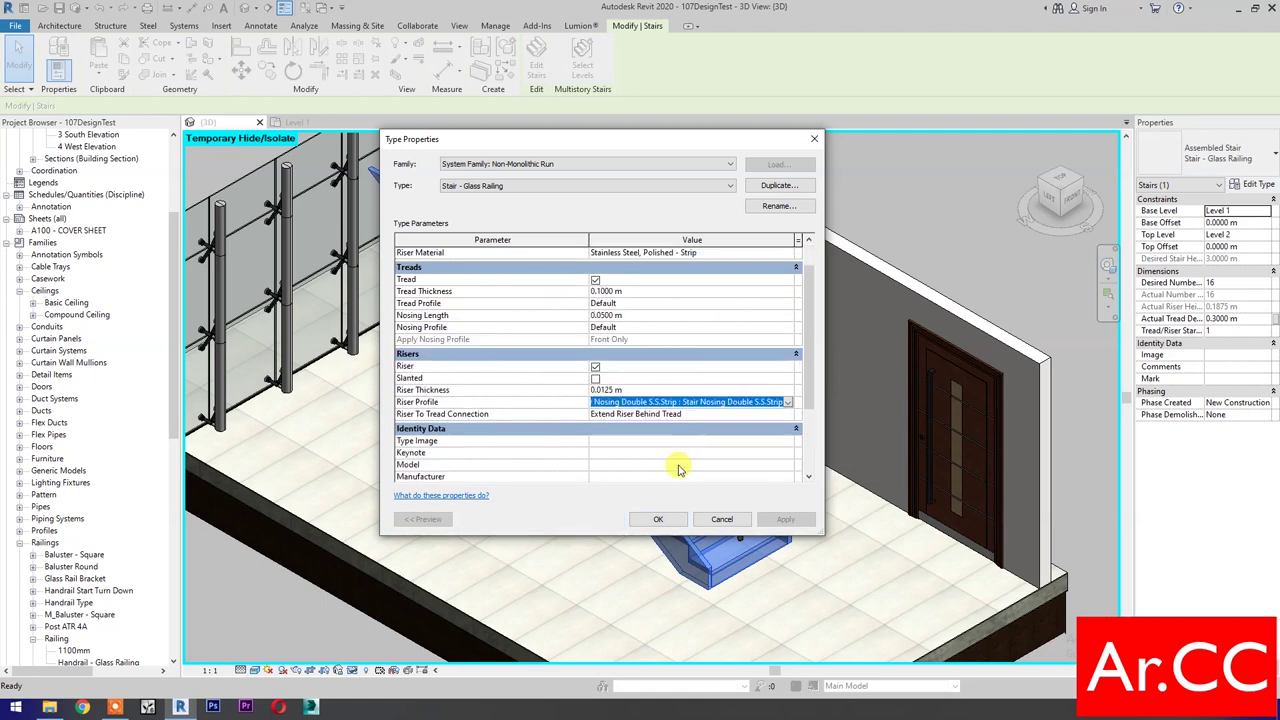
{"action": "left_click", "coordinate": [660, 519]}
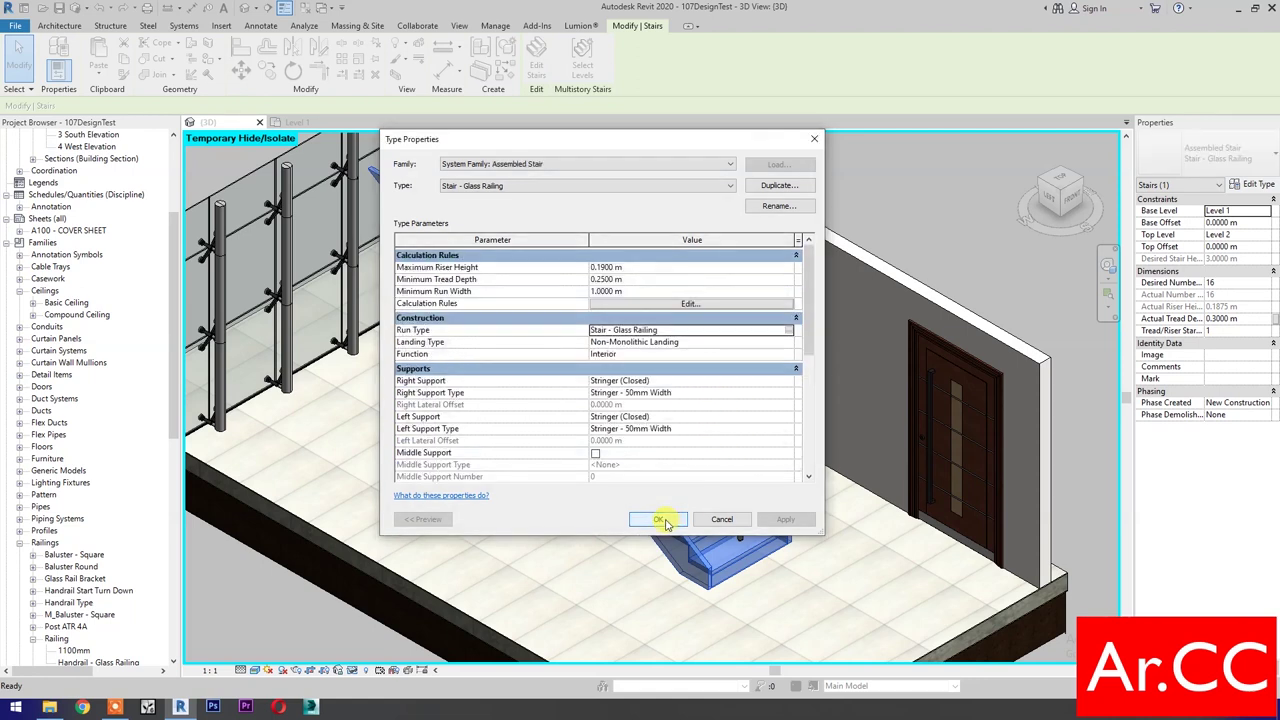
Duplicate the right support's stringer type "Stringer - 50mm Width" as "Glass Rail - 20mm Thick"
{"action": "left_click", "coordinate": [787, 396]}
{"action": "left_click", "coordinate": [788, 393]}
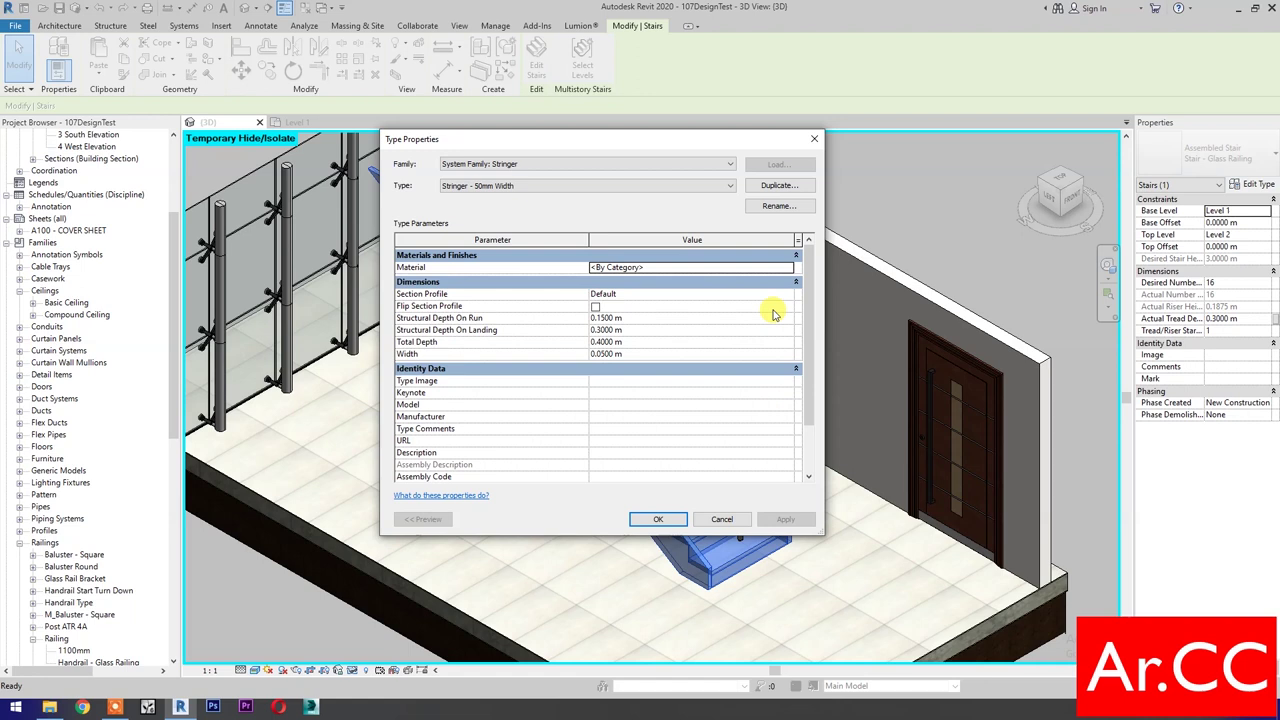
{"action": "left_click", "coordinate": [779, 185]}
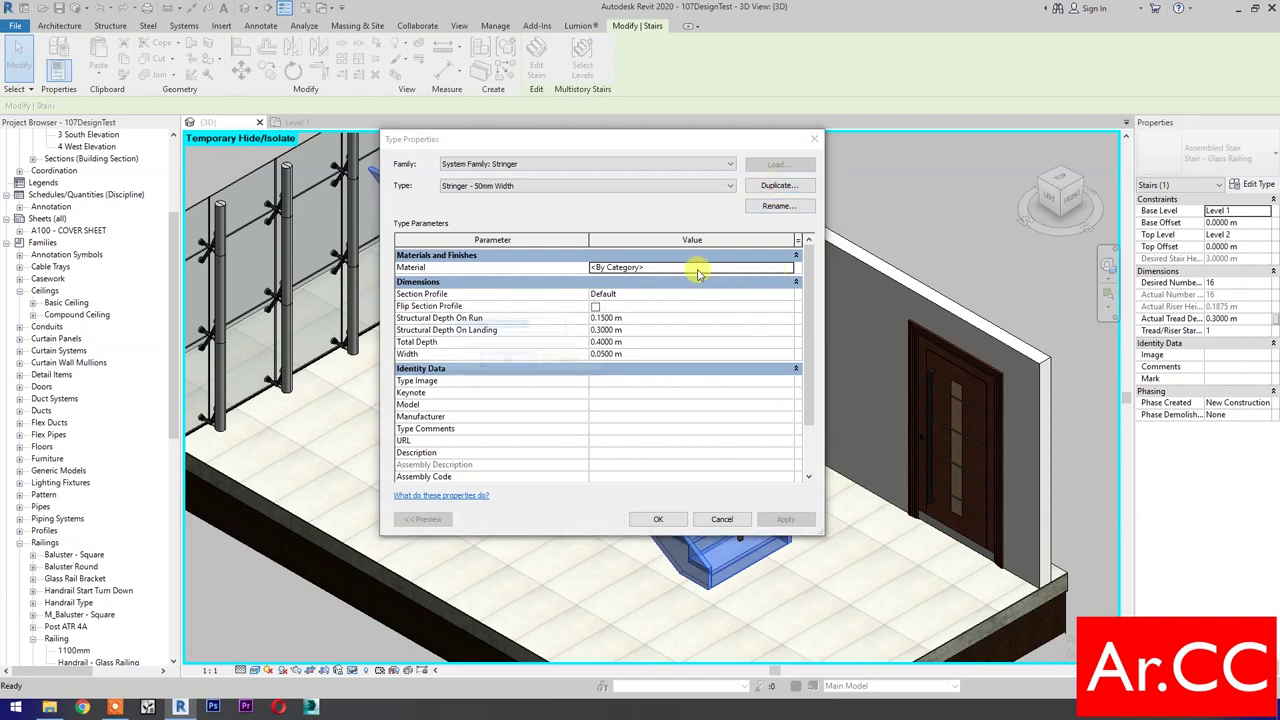
{"action": "type", "text": "Glass Rail"}
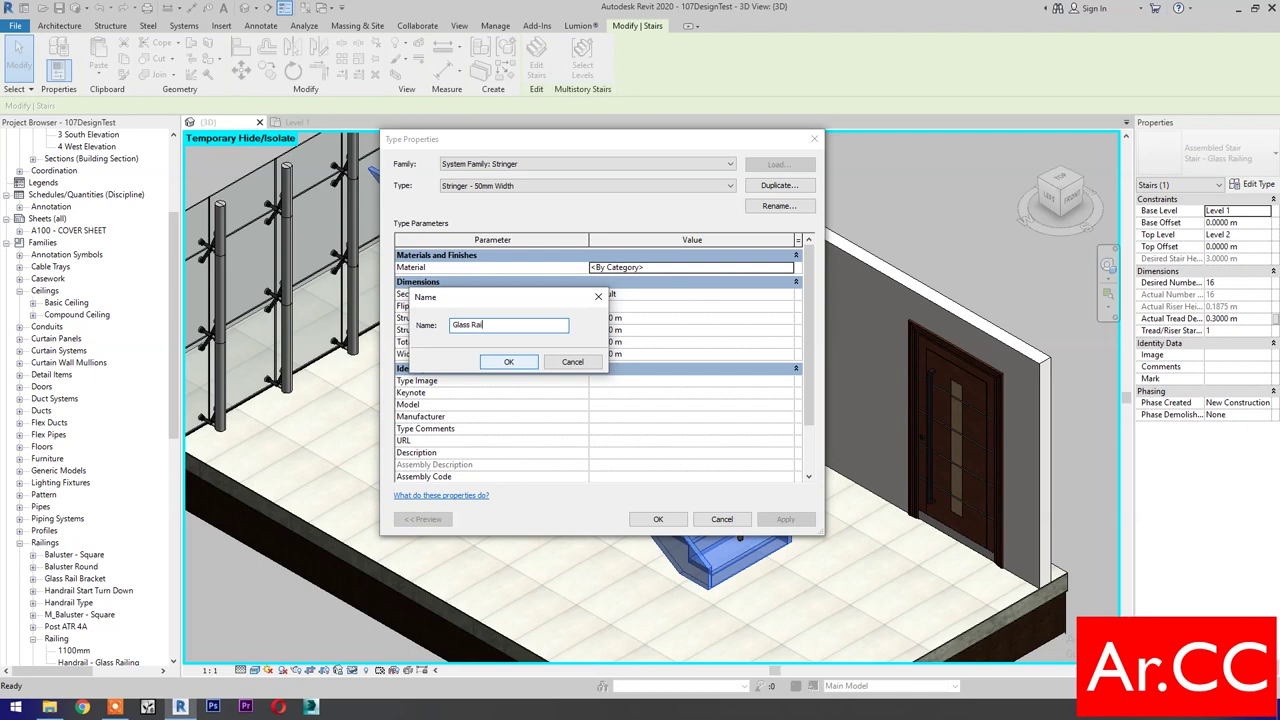
{"action": "type", "text": " - 20mm Thick"}
{"action": "left_click", "coordinate": [509, 362]}
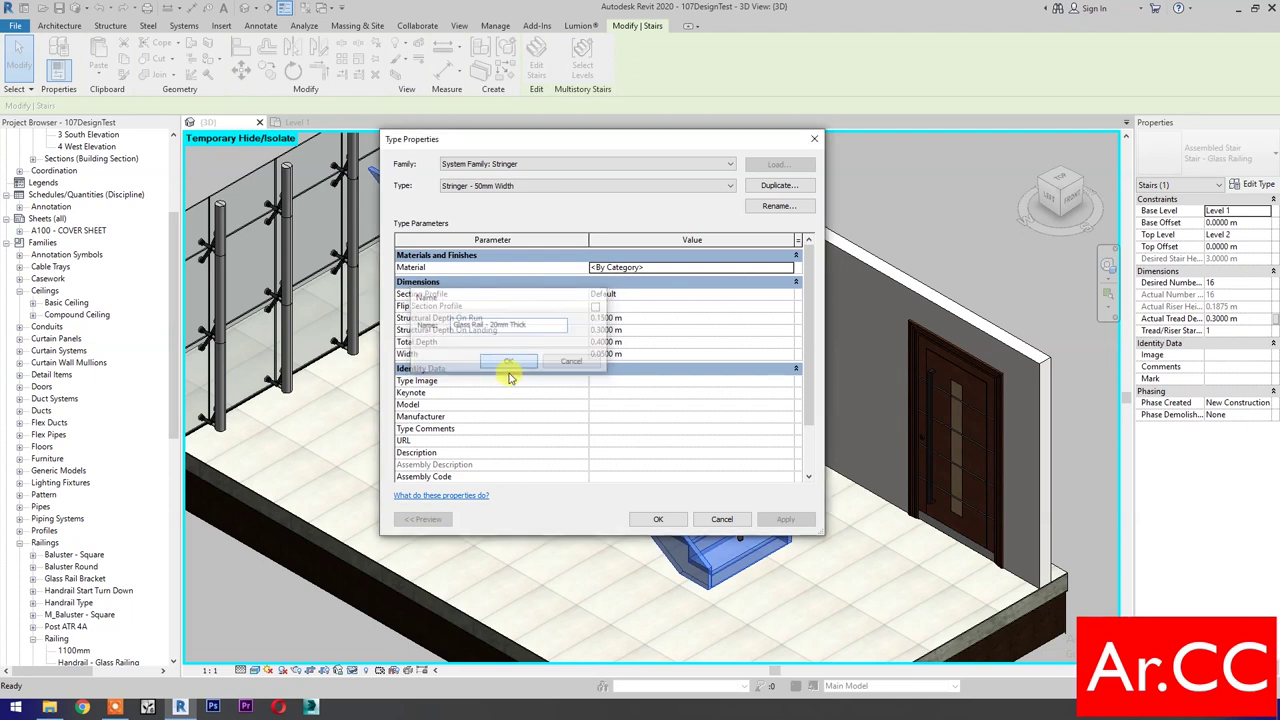
Set the new stringer type's structural depth on run to 0.2 m, total depth to 1.5 m and width to 0.02 m
{"action": "left_click", "coordinate": [634, 319]}
{"action": "double_click", "coordinate": [636, 320]}
{"action": "key", "text": "BackSpace"}
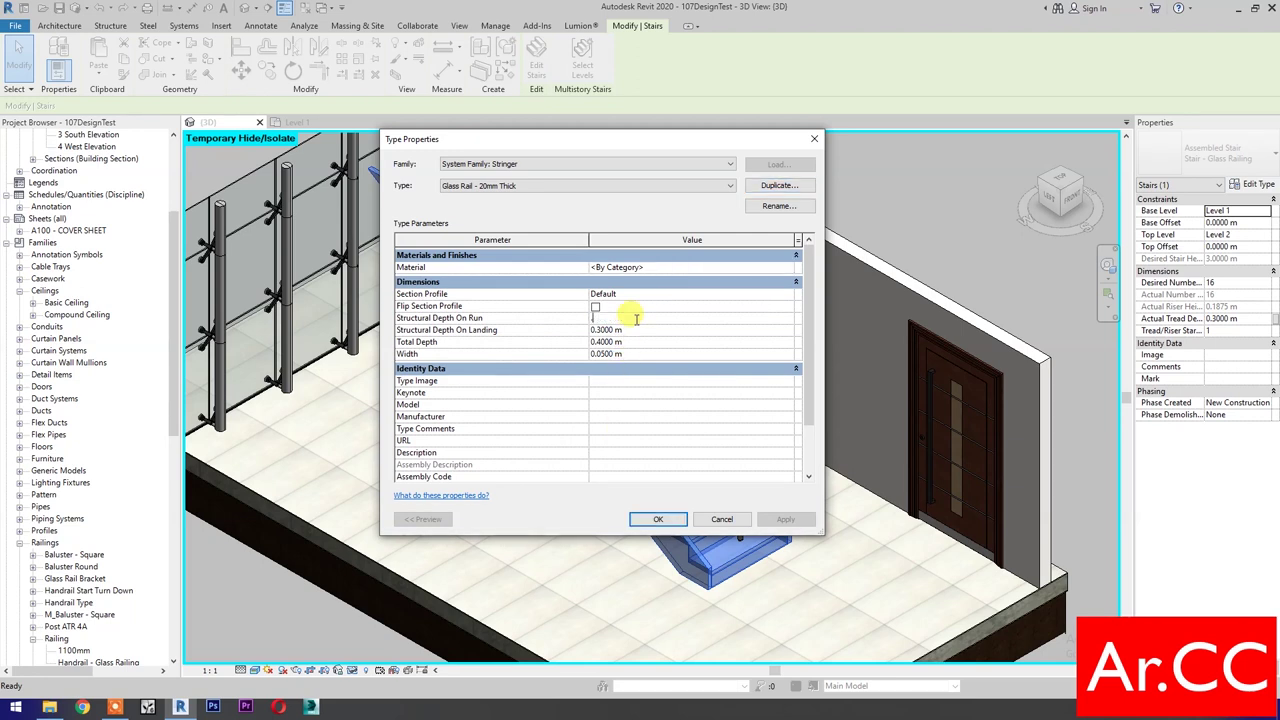
{"action": "double_click", "coordinate": [637, 342]}
{"action": "type", "text": "1.5"}
{"action": "left_click", "coordinate": [638, 353]}
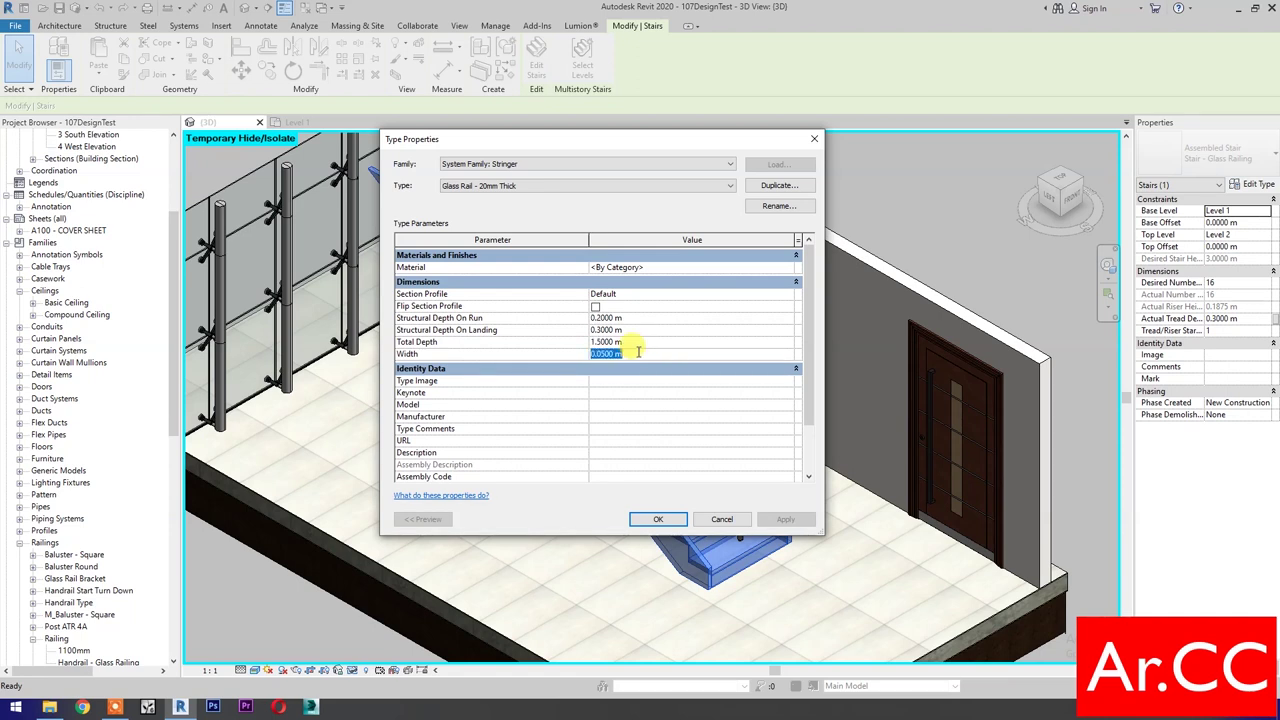
{"action": "type", "text": ".02"}
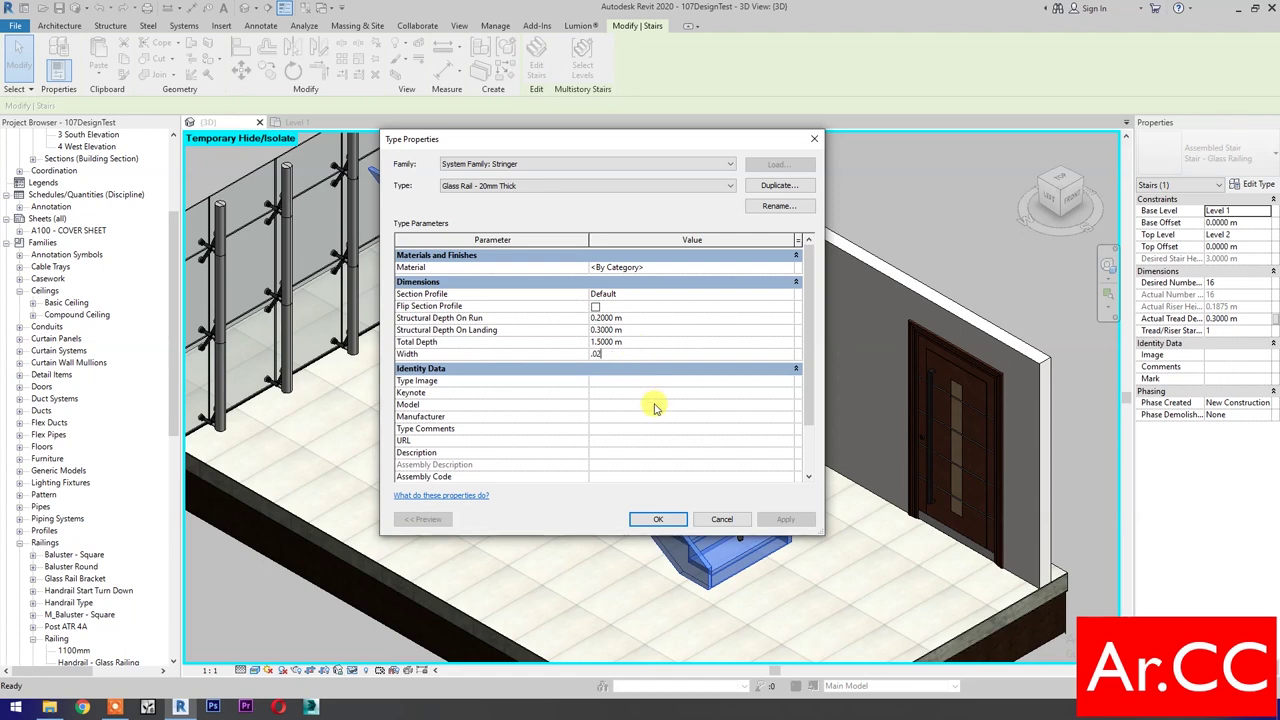
For the stringer's material, add "Glass, Clear Glazing, Tempered" from the Glass category of the AEC Materials library to the project materials
{"action": "left_click", "coordinate": [790, 269]}
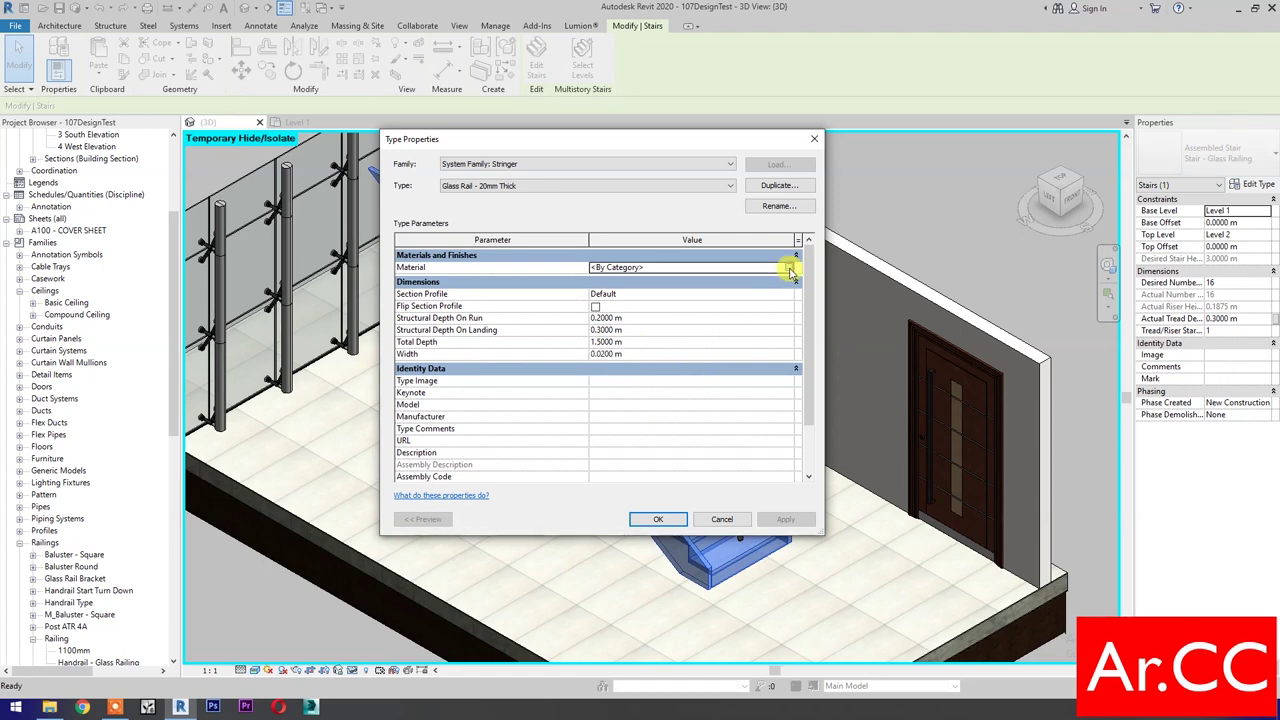
{"action": "left_click", "coordinate": [789, 268]}
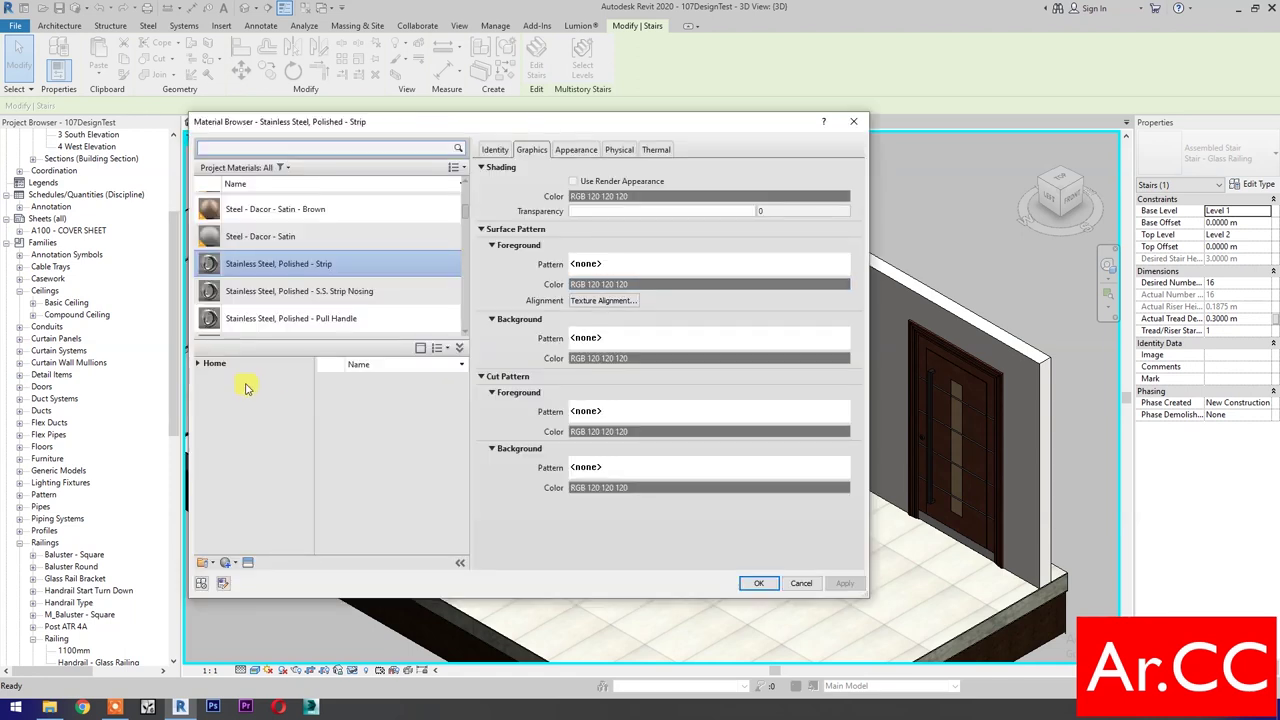
{"action": "left_click", "coordinate": [198, 363]}
{"action": "left_click", "coordinate": [204, 390]}
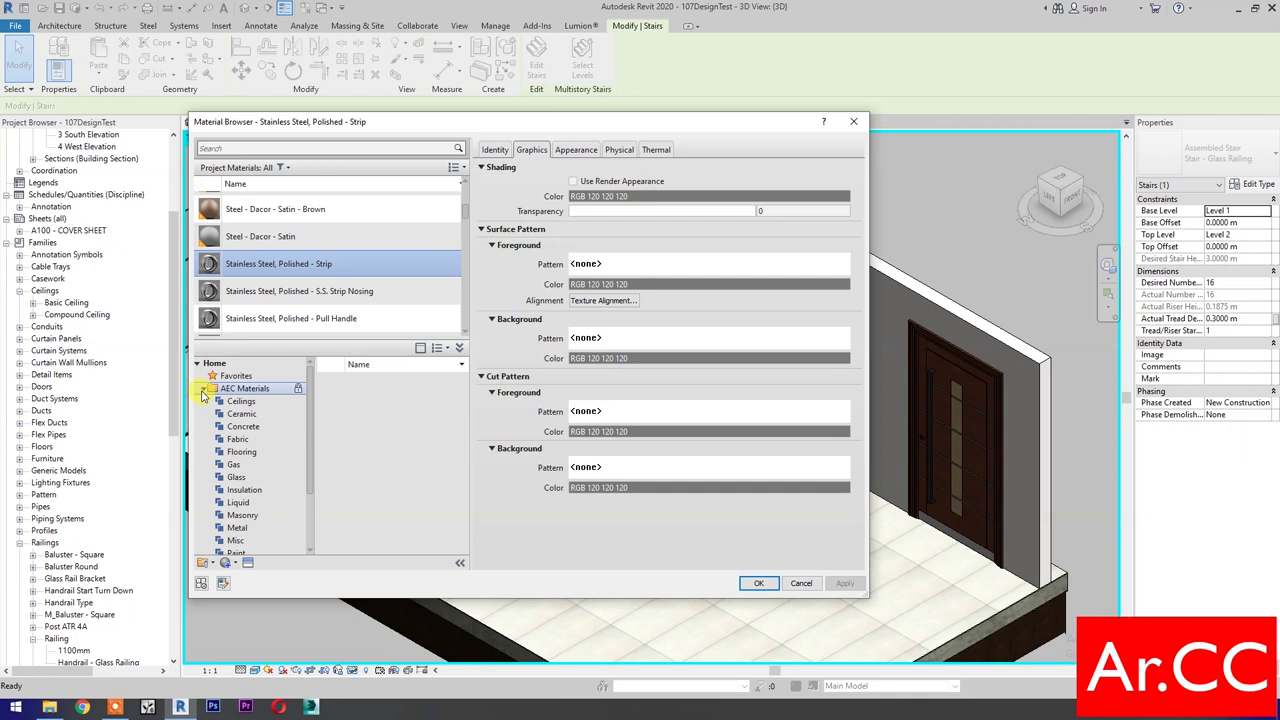
{"action": "left_click", "coordinate": [231, 477]}
{"action": "scroll", "coordinate": [432, 545], "scroll_direction": "down", "scroll_amount": 1}
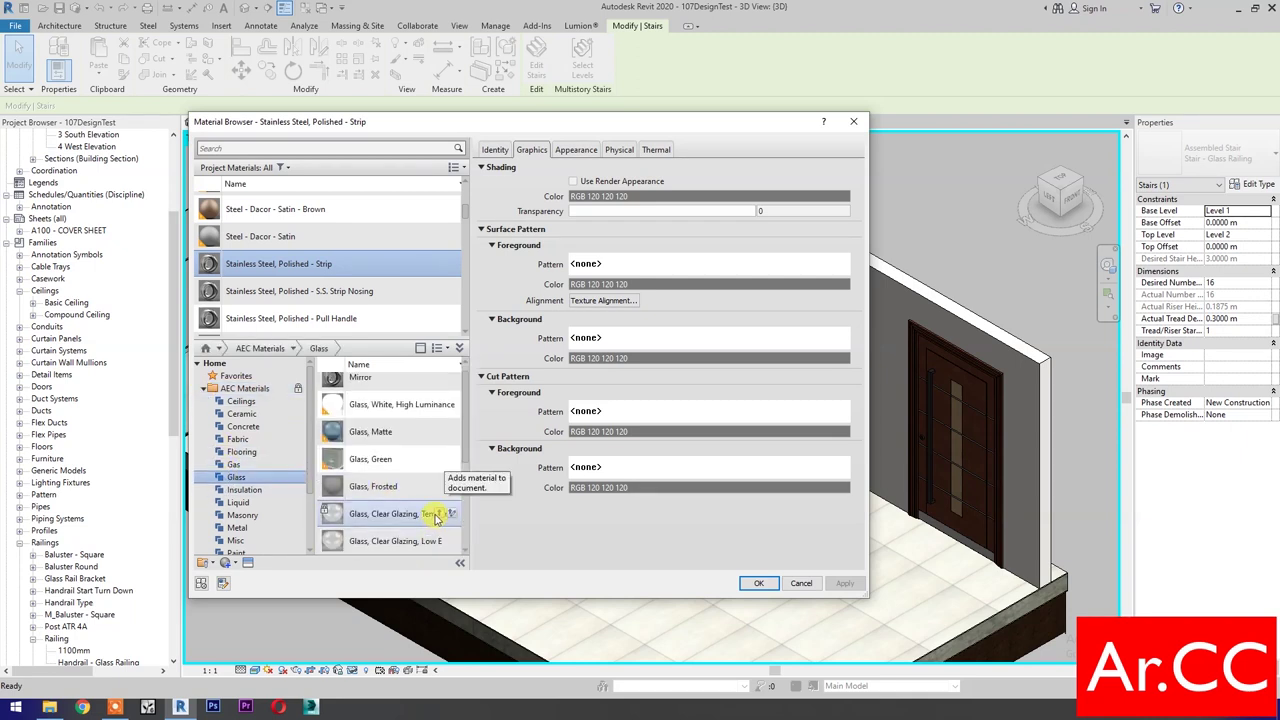
{"action": "left_click", "coordinate": [437, 514]}
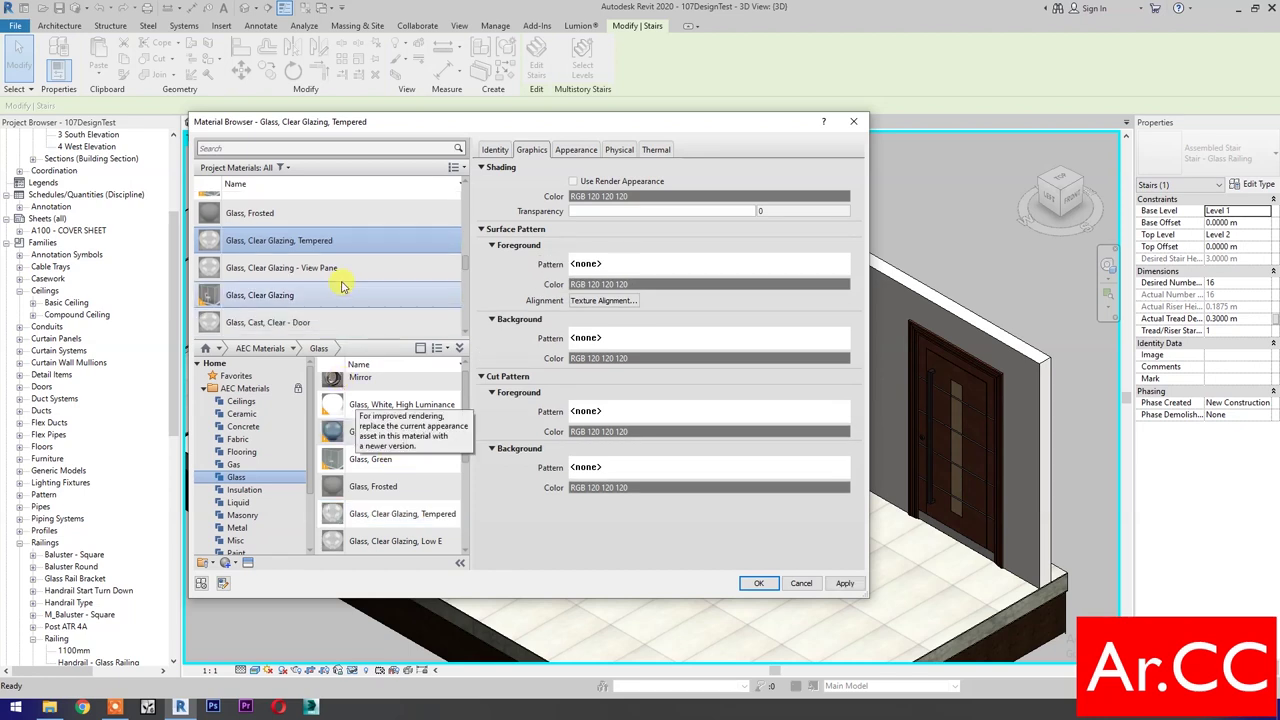
Rename the added glass as "Glass, Clear Glazing, Tempered - Railing", assign it to the stringer type and accept the type's properties
{"action": "right_click", "coordinate": [345, 246]}
{"action": "left_click", "coordinate": [380, 283]}
{"action": "left_click", "coordinate": [370, 238]}
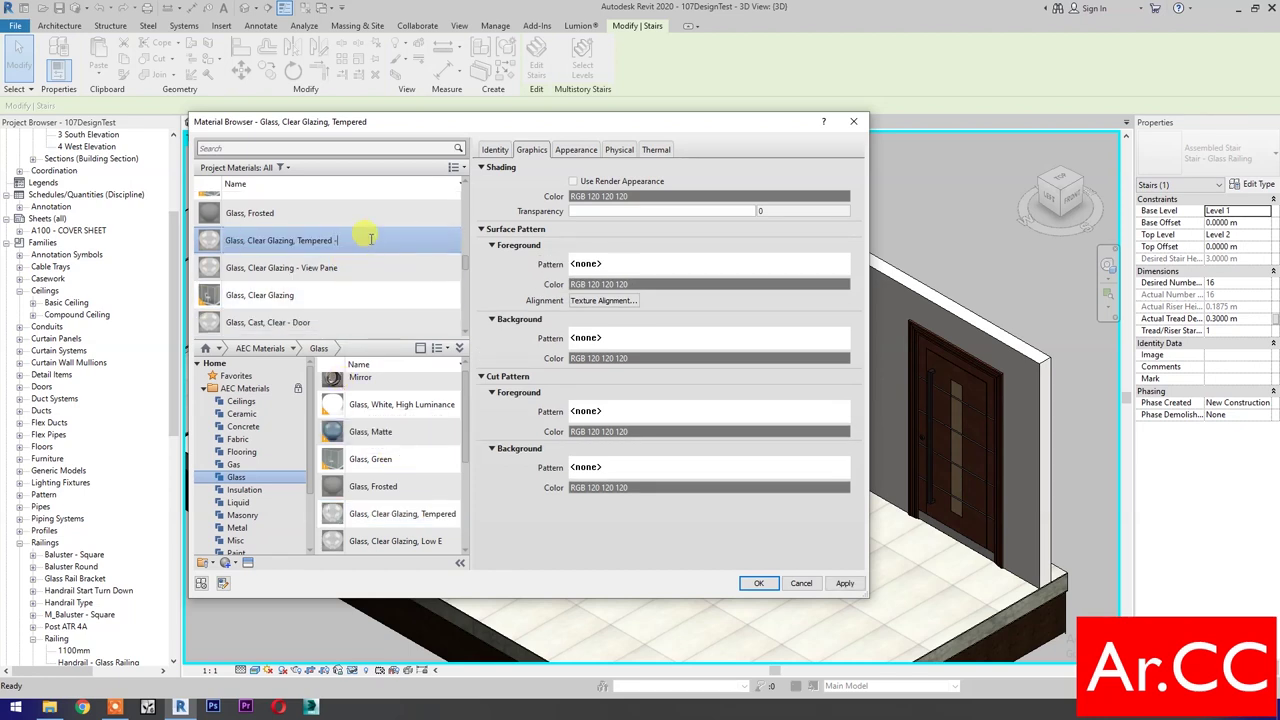
{"action": "key", "text": "Return"}
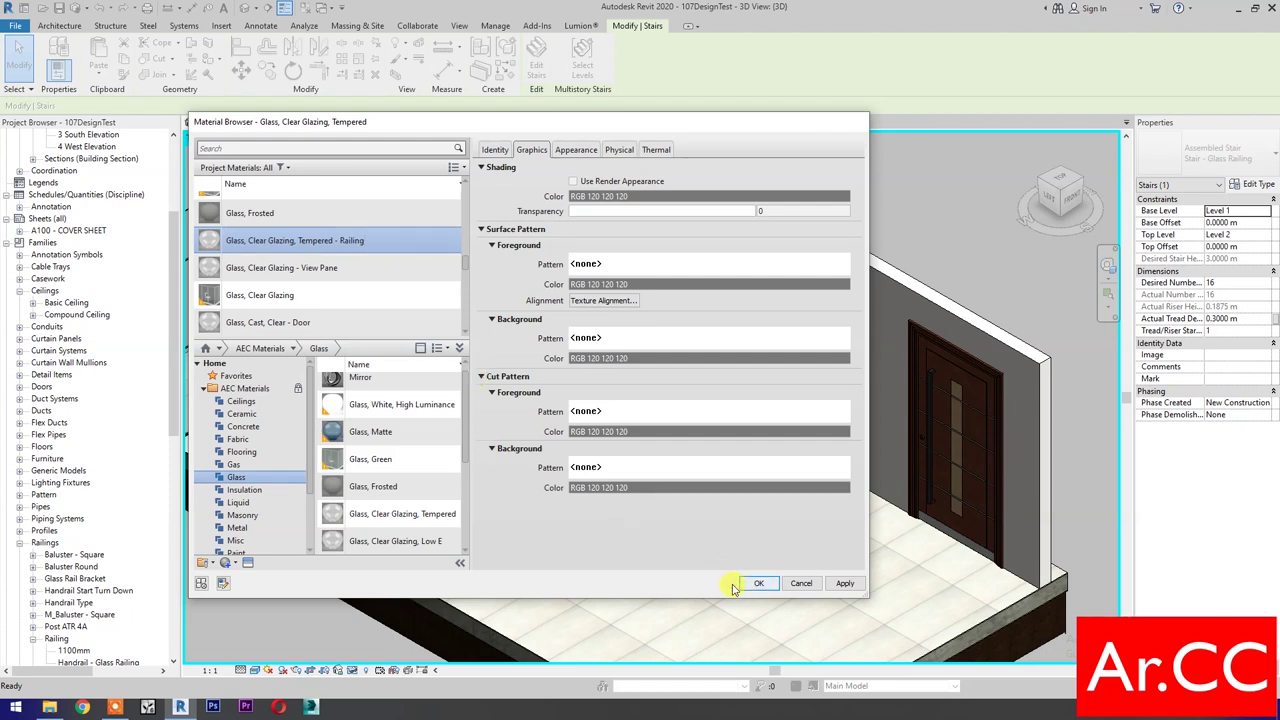
{"action": "left_click", "coordinate": [757, 583]}
{"action": "left_click", "coordinate": [658, 520]}
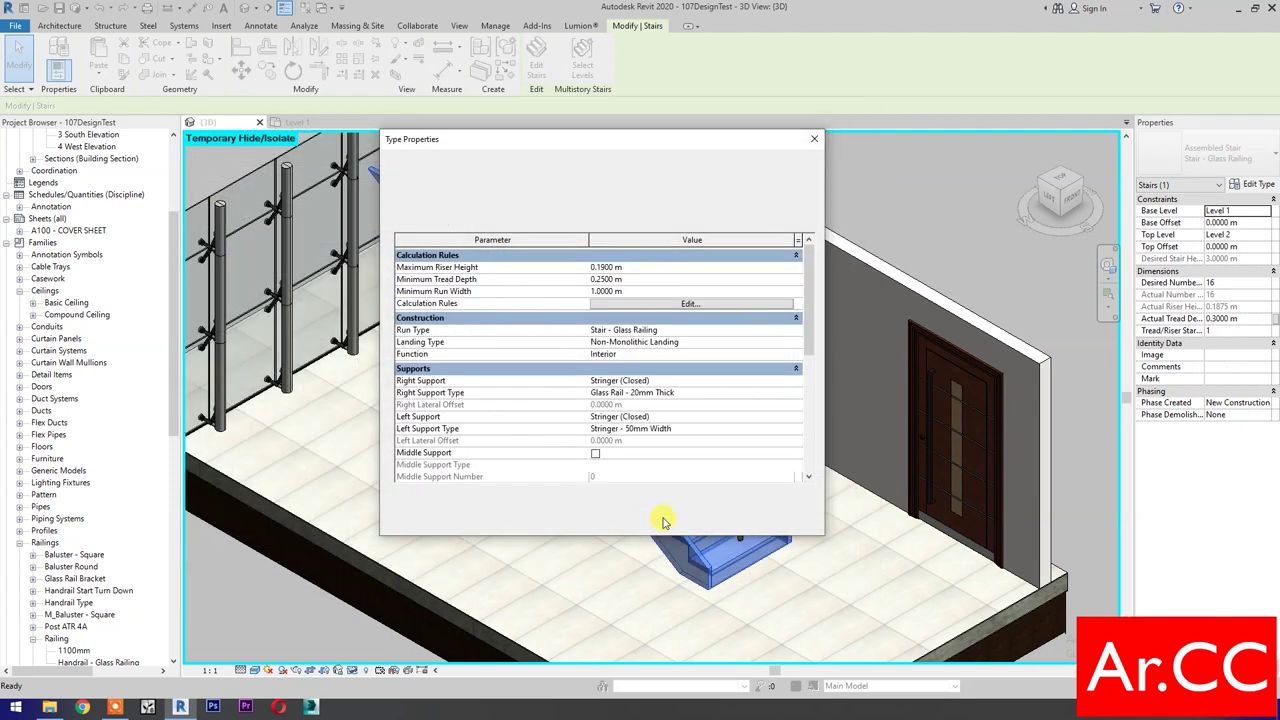
Assign the stringer type "Glass Rail - 20mm Thick" to the stair's left support and accept the stair type's properties
{"action": "left_click", "coordinate": [790, 430]}
{"action": "left_click", "coordinate": [789, 429]}
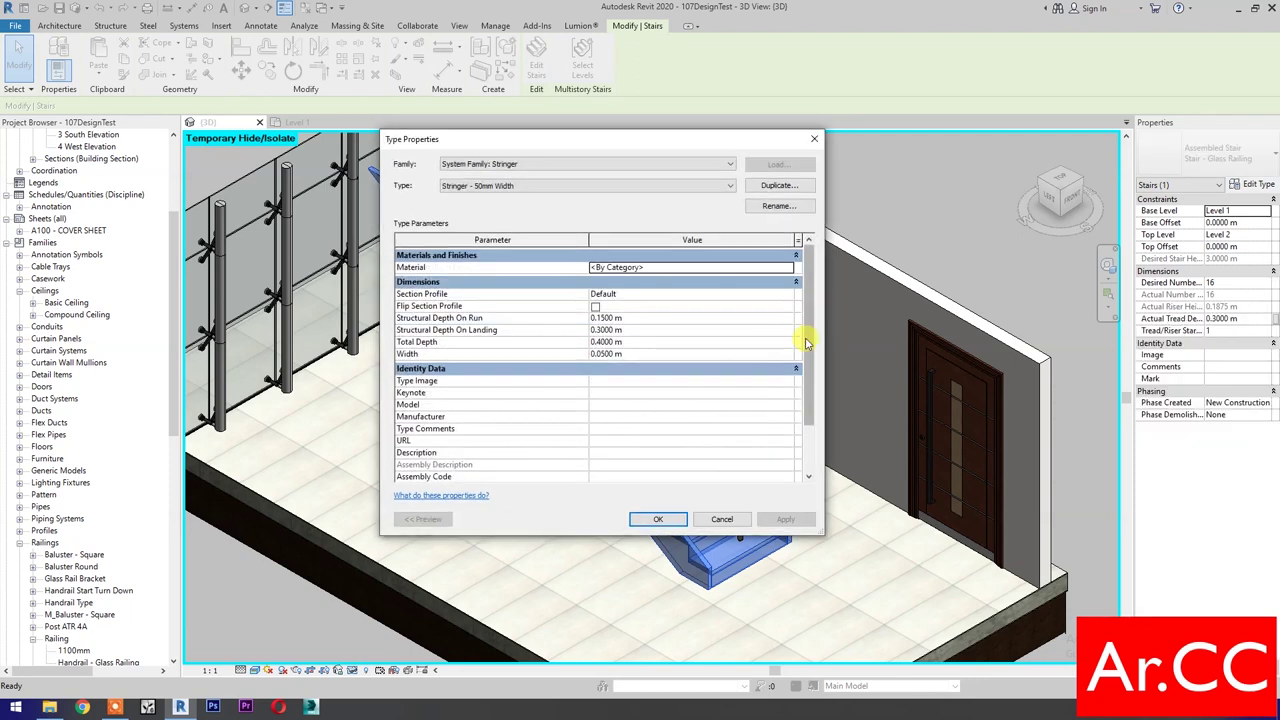
{"action": "left_click", "coordinate": [662, 186]}
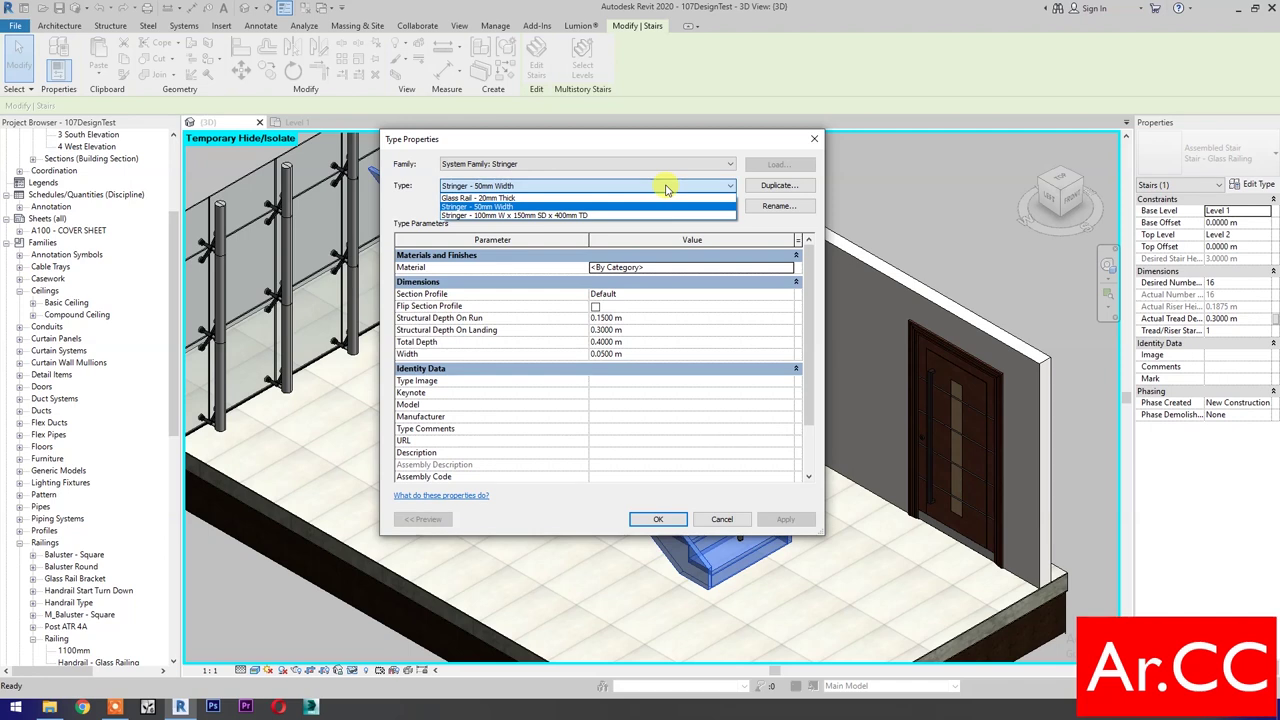
{"action": "left_click", "coordinate": [609, 198]}
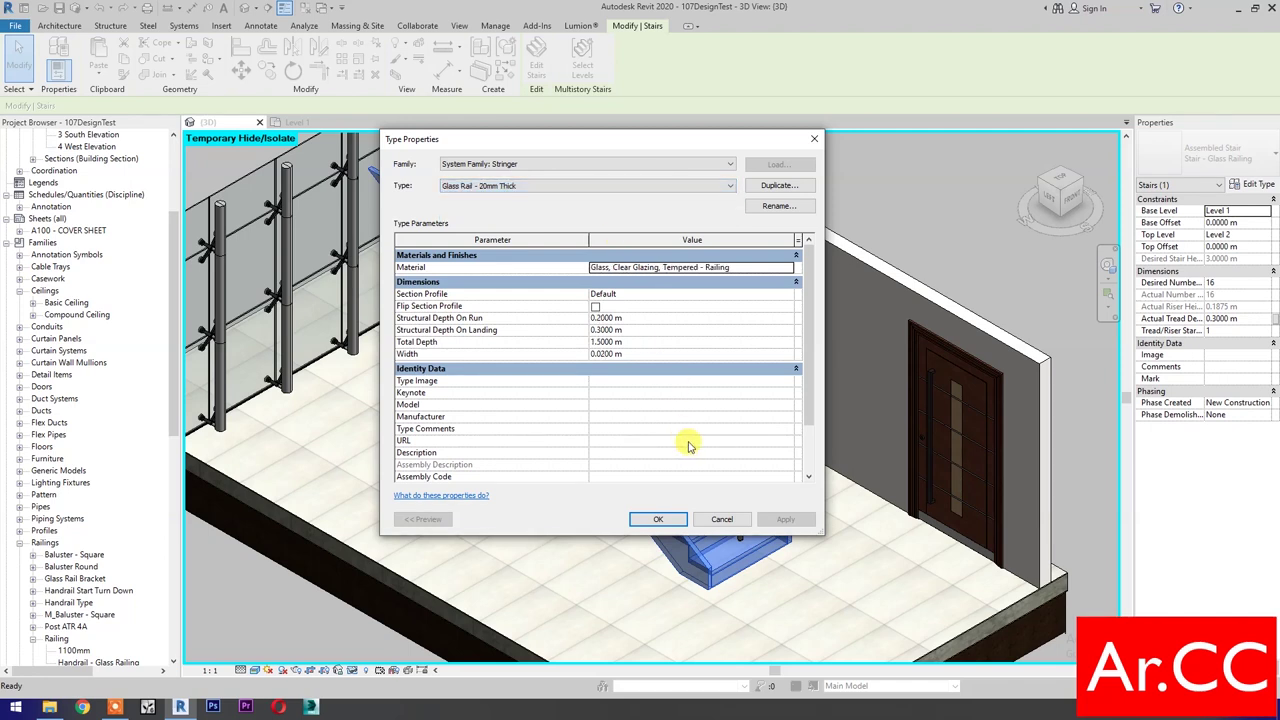
{"action": "left_click", "coordinate": [659, 520]}
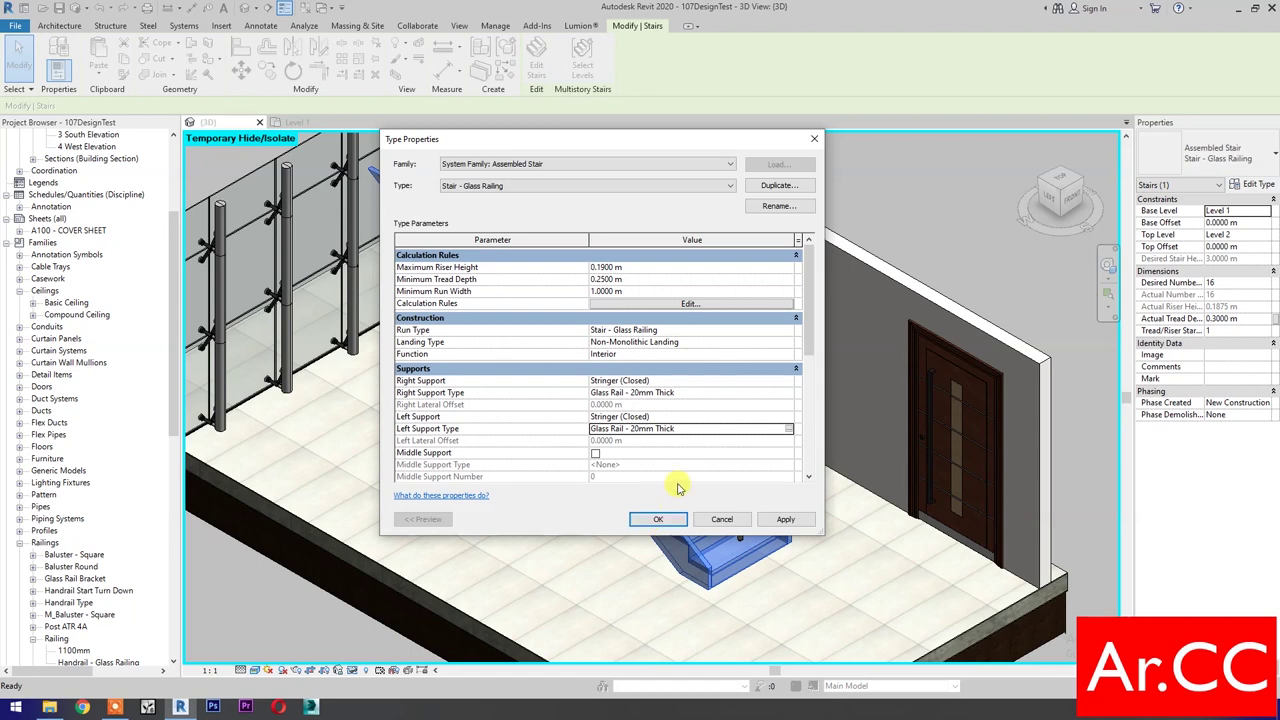
{"action": "left_click", "coordinate": [788, 522]}
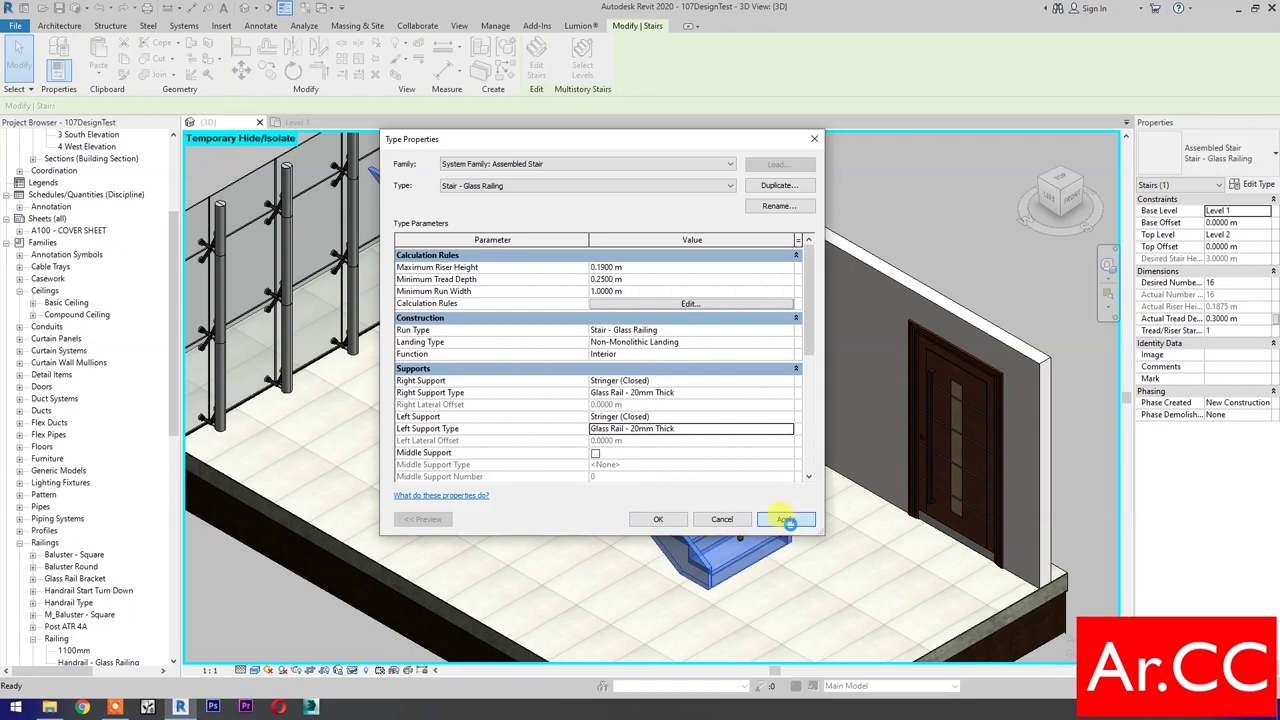
{"action": "left_click", "coordinate": [788, 521]}
{"action": "left_click", "coordinate": [666, 522]}
Enable the middle support in the stair type and duplicate its carriage type as "Carriage - 200mm Width"
{"action": "left_click", "coordinate": [1252, 185]}
{"action": "scroll", "coordinate": [702, 466], "scroll_direction": "down", "scroll_amount": 2}
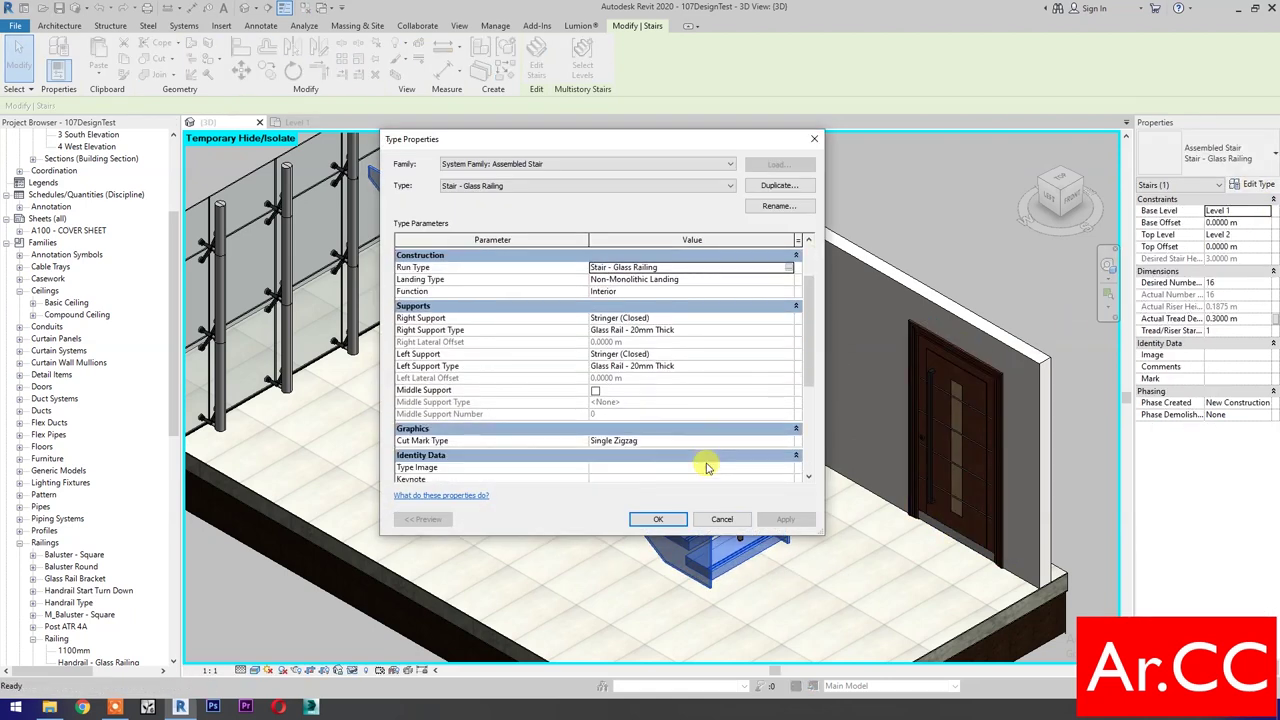
{"action": "left_click", "coordinate": [595, 390]}
{"action": "left_click", "coordinate": [789, 405]}
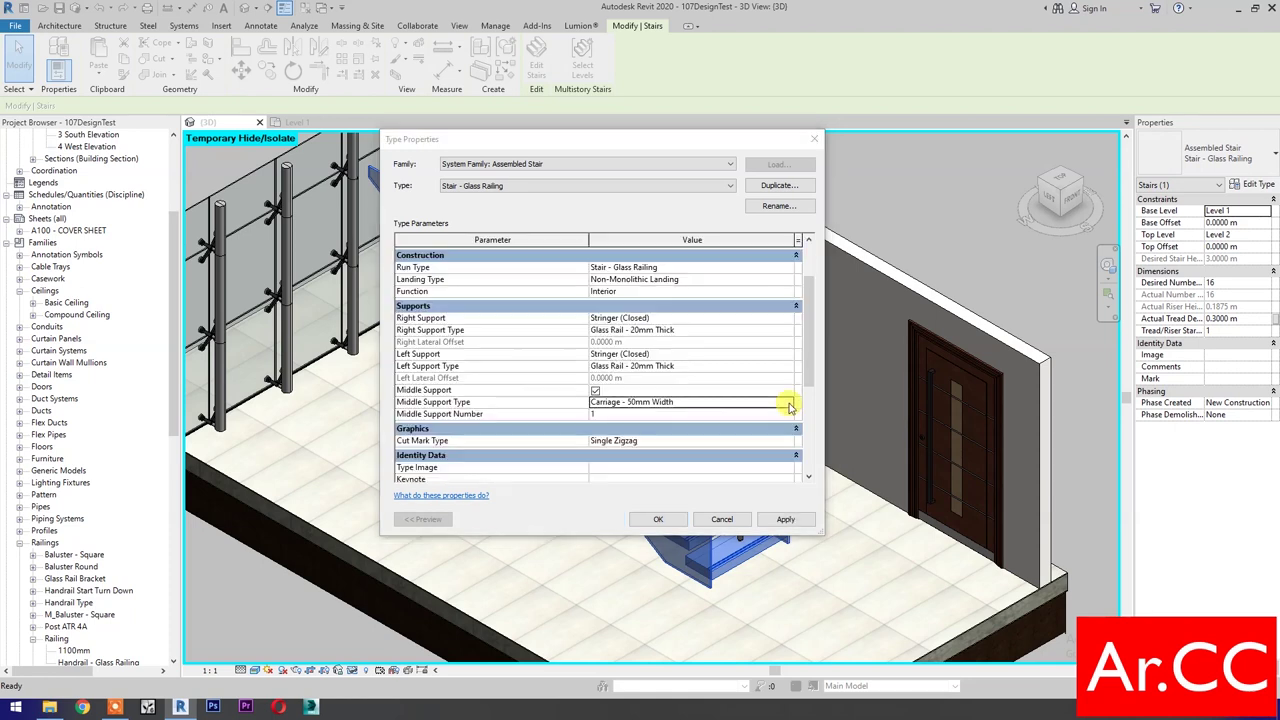
{"action": "left_click", "coordinate": [779, 185]}
{"action": "left_click", "coordinate": [531, 325]}
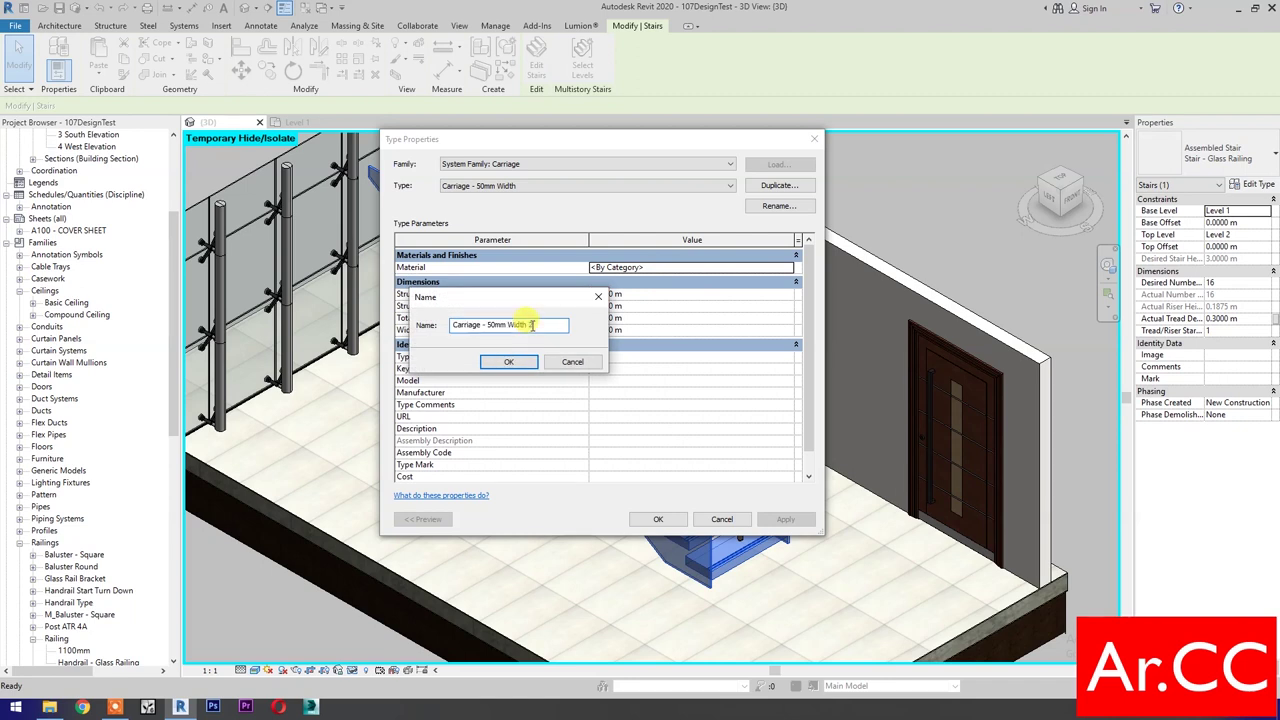
{"action": "key", "text": "BackSpace"}
{"action": "double_click", "coordinate": [493, 325]}
{"action": "type", "text": "200mm"}
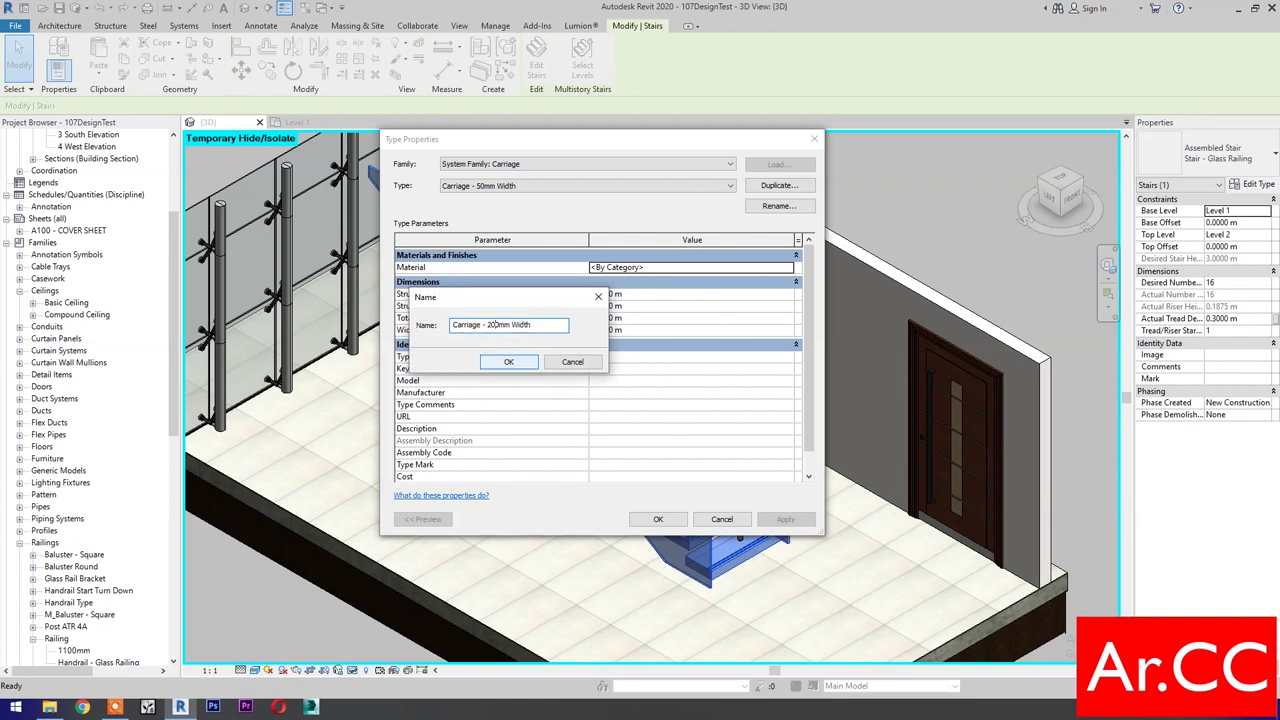
{"action": "left_click", "coordinate": [508, 361]}
Set the new carriage type's width to 0.2 m, structural depth on run to 0.3 m and total depth to 0.5 m, and accept both types' properties
{"action": "left_click", "coordinate": [668, 329]}
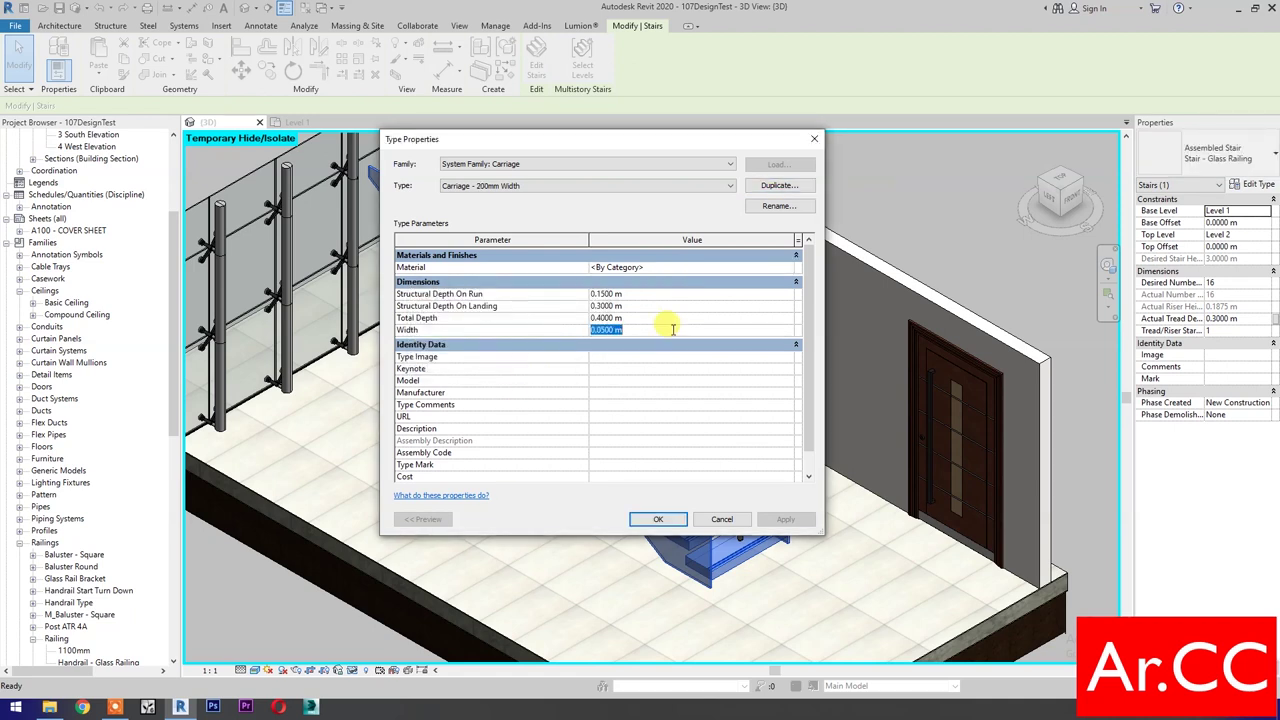
{"action": "type", "text": "0.2"}
{"action": "left_click", "coordinate": [647, 295]}
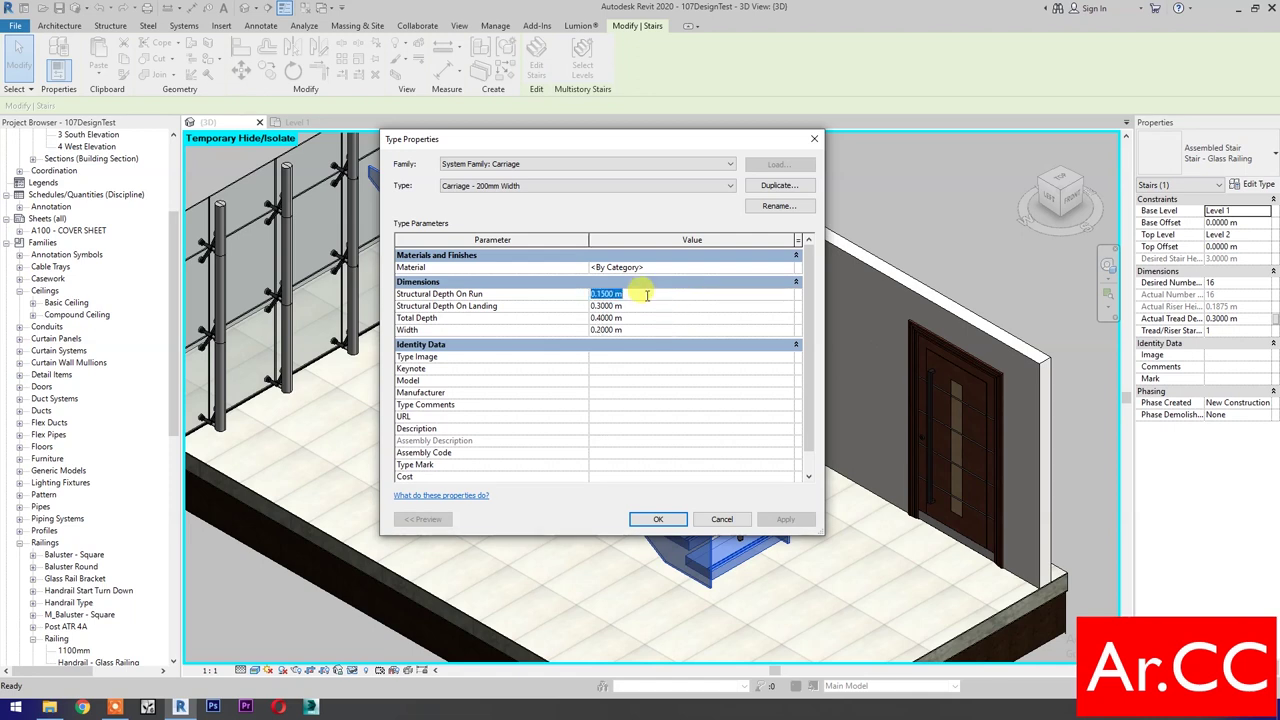
{"action": "type", "text": ".3"}
{"action": "left_click", "coordinate": [650, 318]}
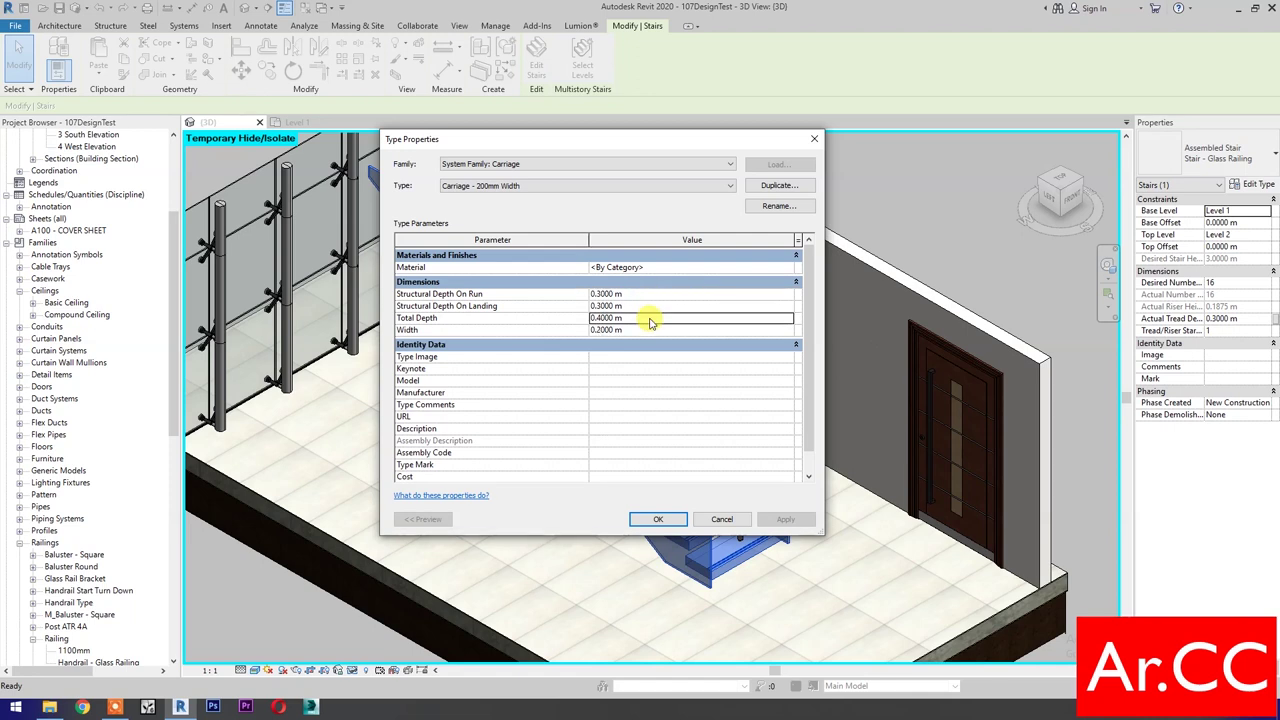
{"action": "key", "text": "BackSpace"}
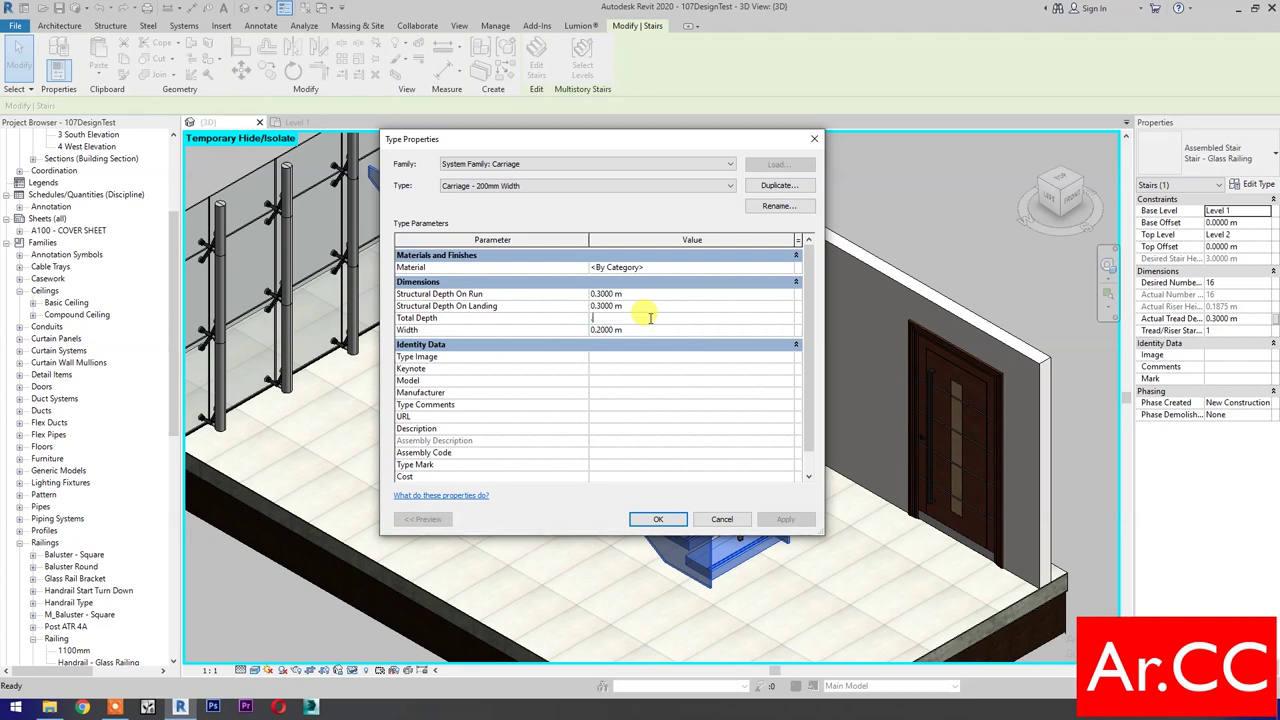
{"action": "type", "text": "0.5"}
{"action": "left_click", "coordinate": [658, 519]}
{"action": "left_click", "coordinate": [652, 519]}
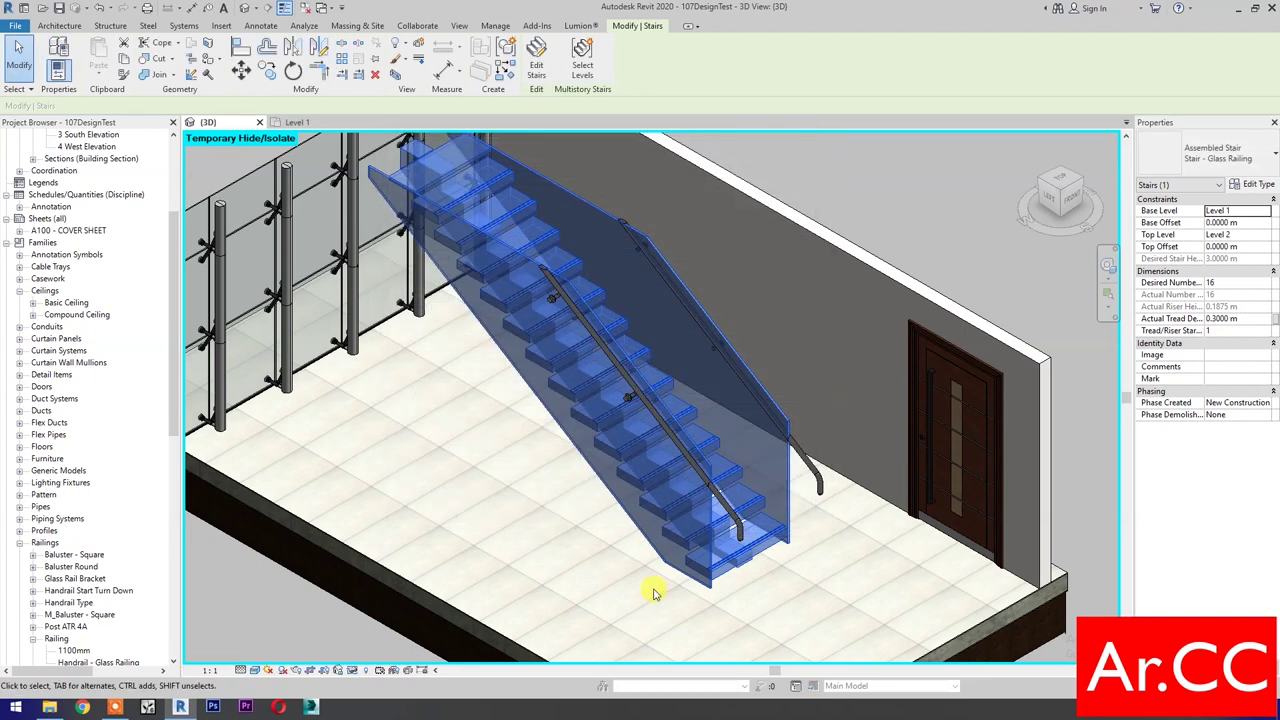
{"action": "left_click", "coordinate": [655, 592]}
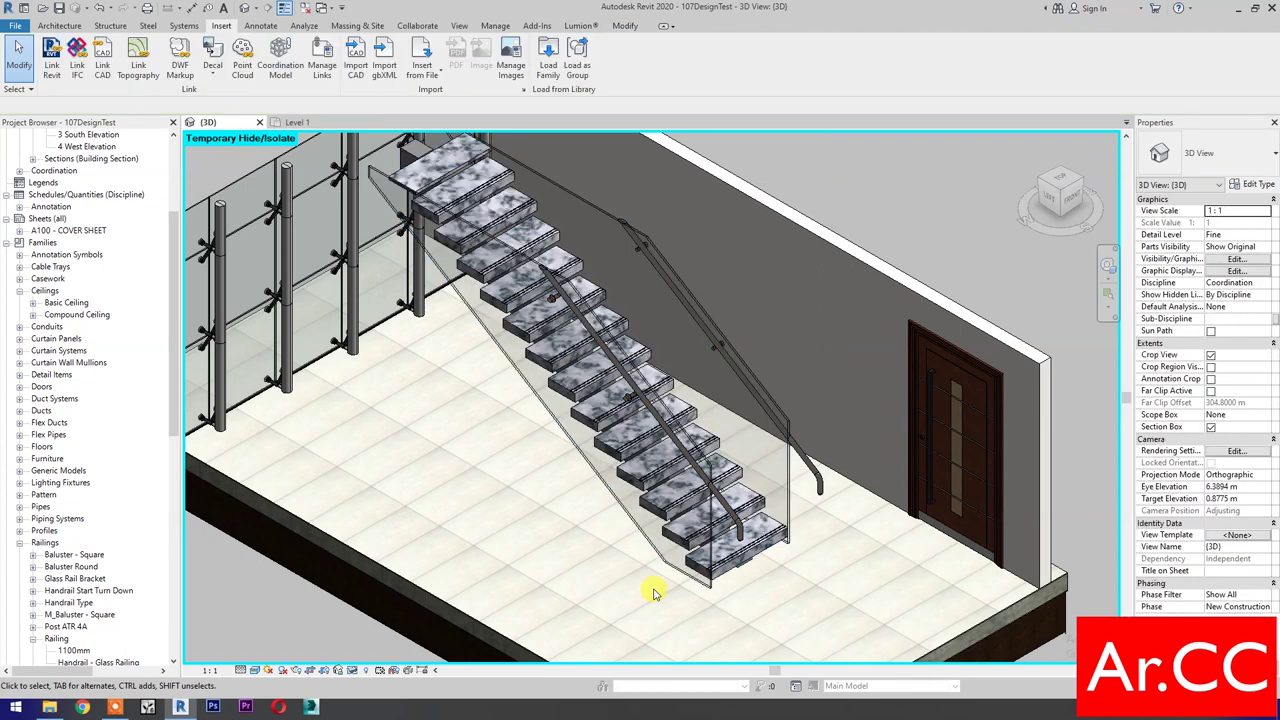
In the Level 1 plan, set the offset from path of the stair's right railing to 0.075 m
{"action": "key", "text": "ctrl+Tab"}
{"action": "scroll", "coordinate": [660, 560], "scroll_direction": "down", "scroll_amount": 3}
{"action": "middle_click_drag", "start_coordinate": [770, 510], "coordinate": [780, 465]}
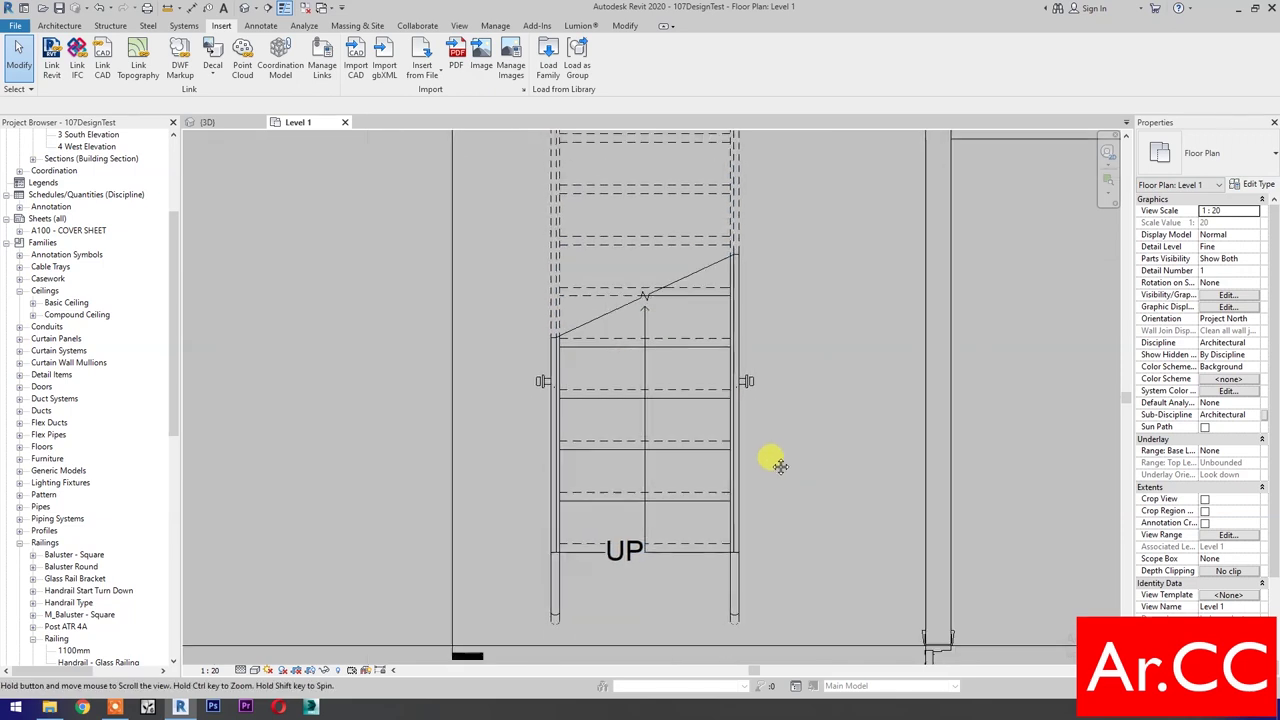
{"action": "left_click", "coordinate": [737, 571]}
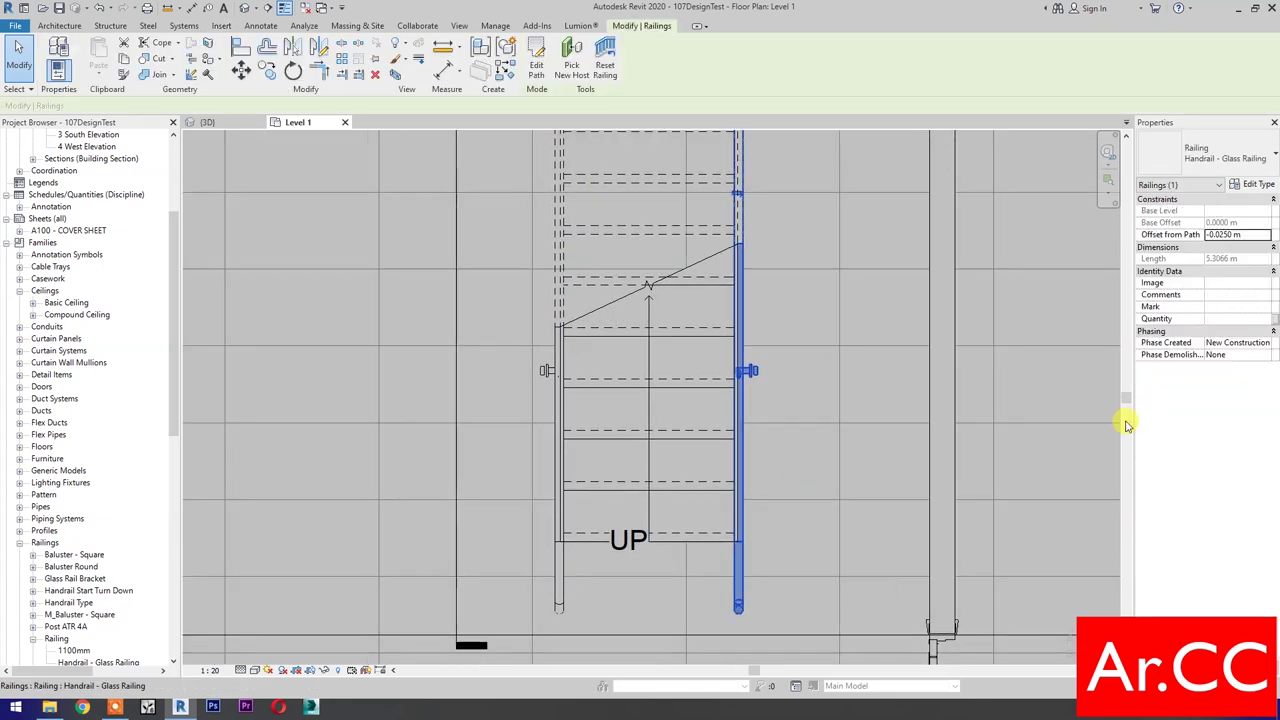
{"action": "double_click", "coordinate": [1248, 234]}
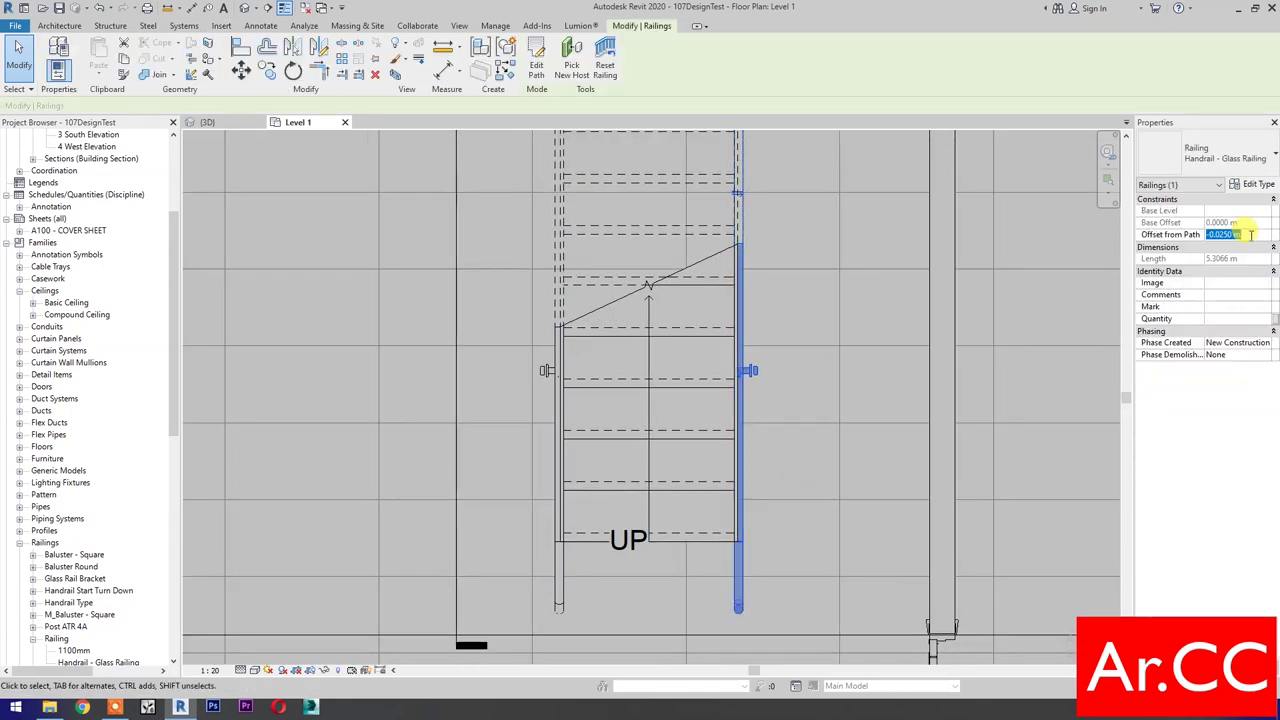
{"action": "type", "text": ".075"}
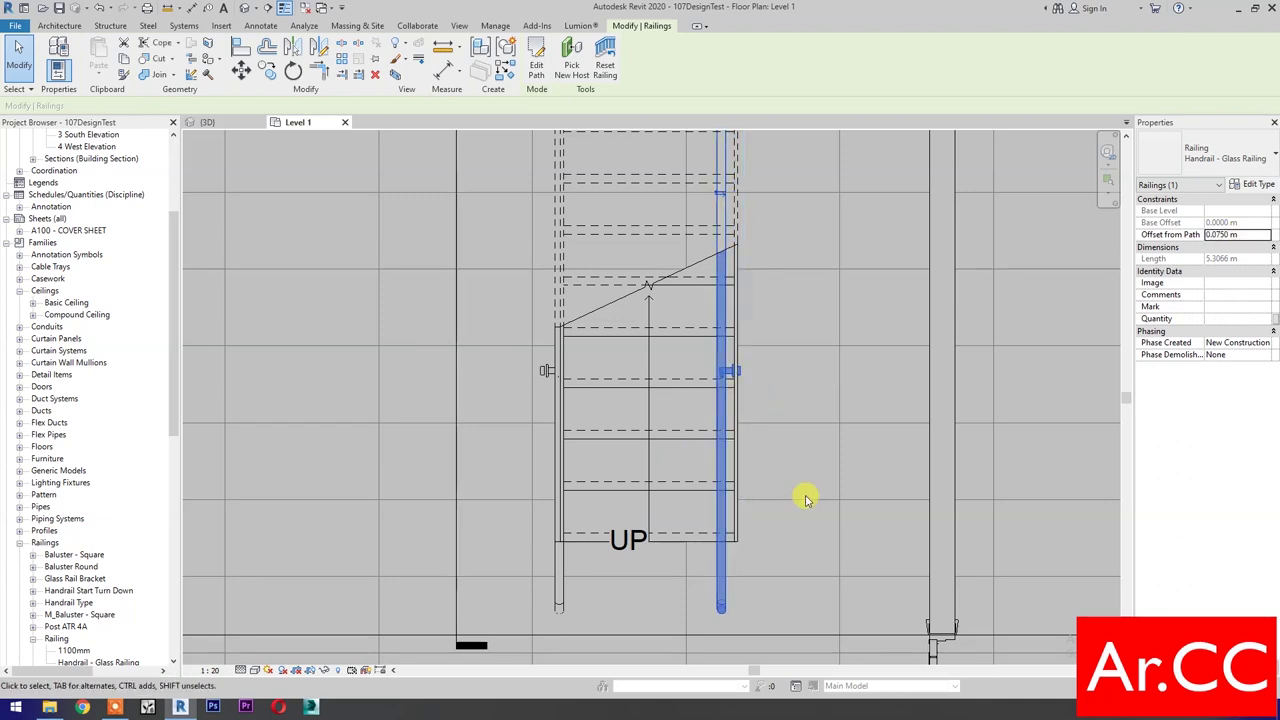
Set the left railing's offset from path to 0.075 m, check its bracket against the glass and return to the 3D view
{"action": "left_click", "coordinate": [559, 603]}
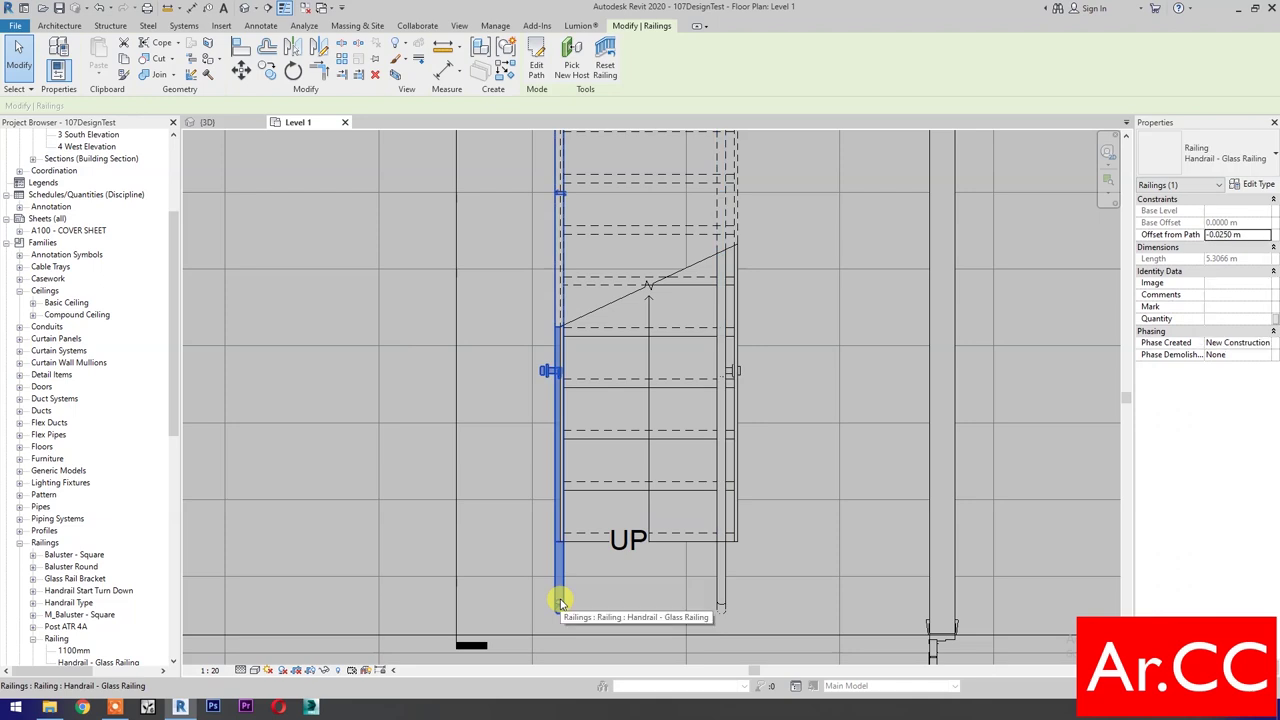
{"action": "left_click", "coordinate": [1258, 234]}
{"action": "key", "text": "BackSpace"}
{"action": "type", "text": "0.075"}
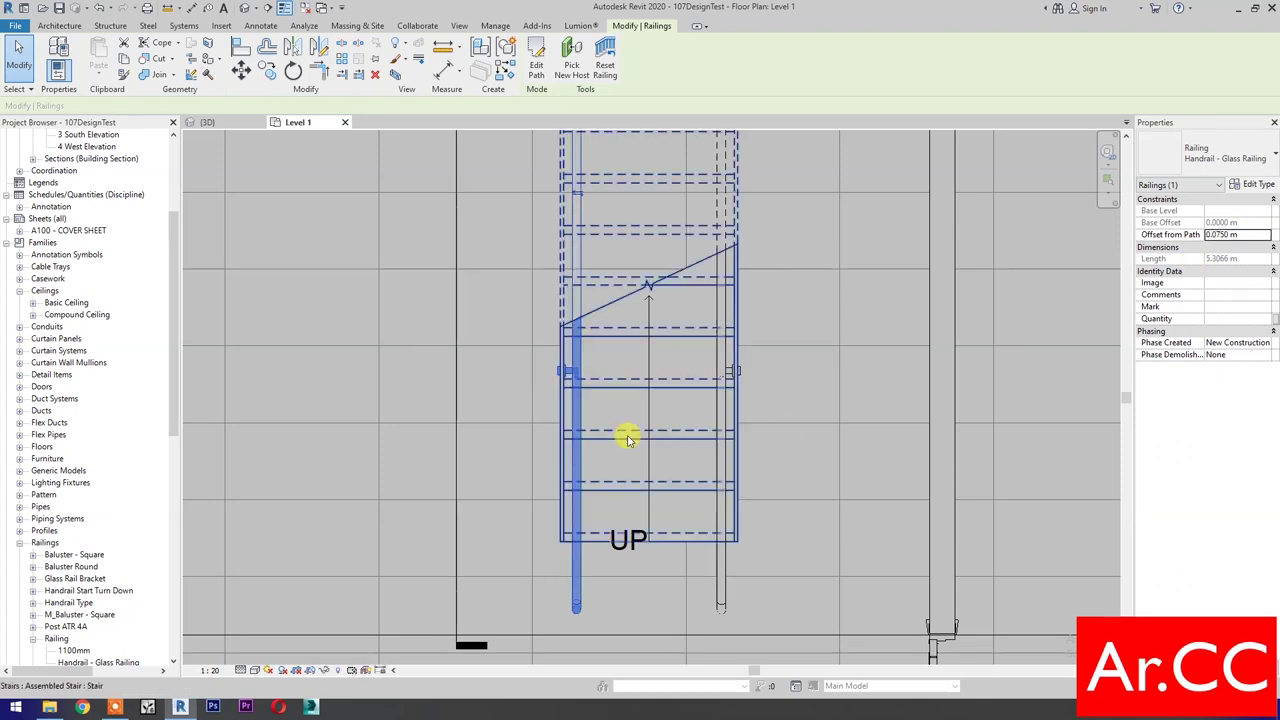
{"action": "scroll", "coordinate": [557, 380], "scroll_direction": "up", "scroll_amount": 5}
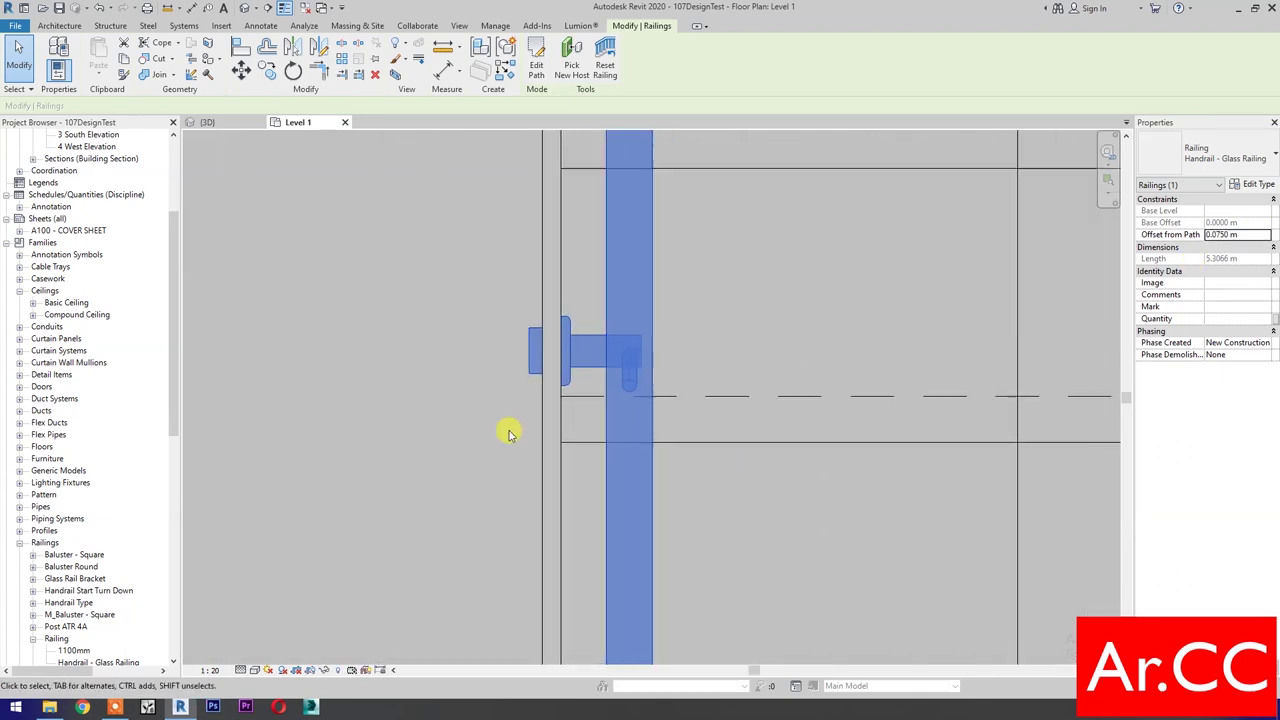
{"action": "scroll", "coordinate": [508, 434], "scroll_direction": "down", "scroll_amount": 4}
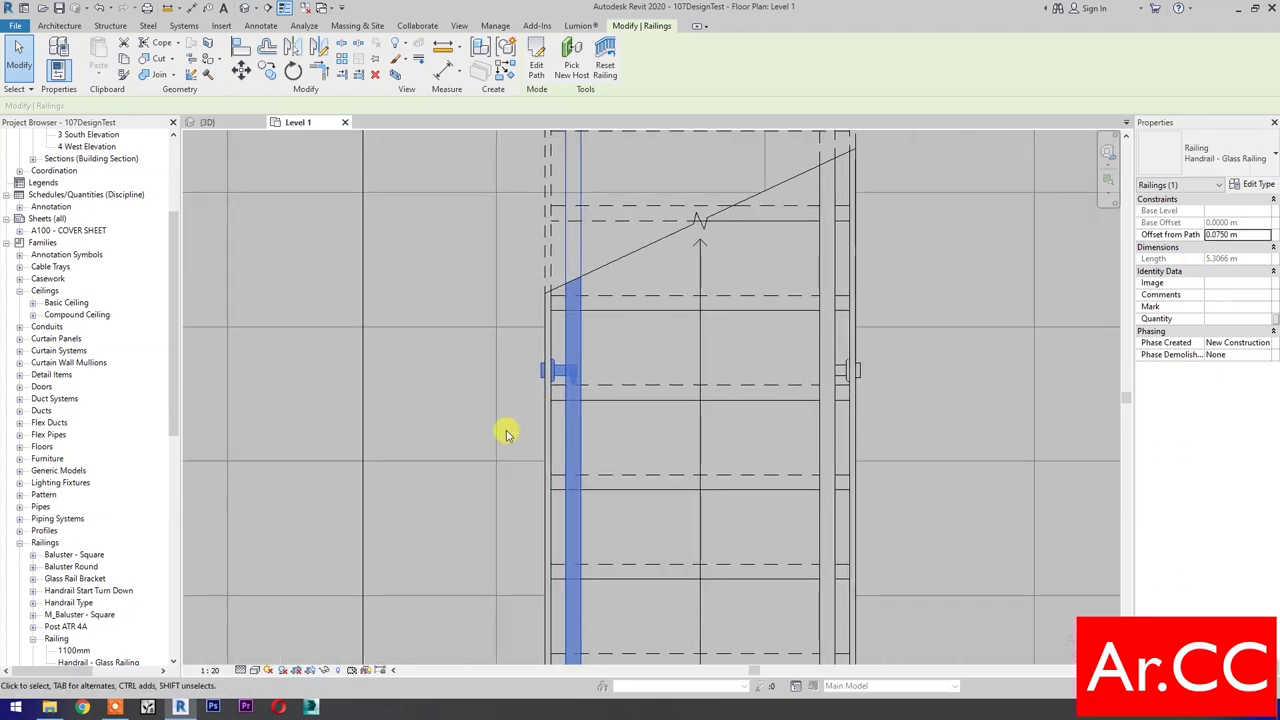
{"action": "key", "text": "ctrl+Tab"}
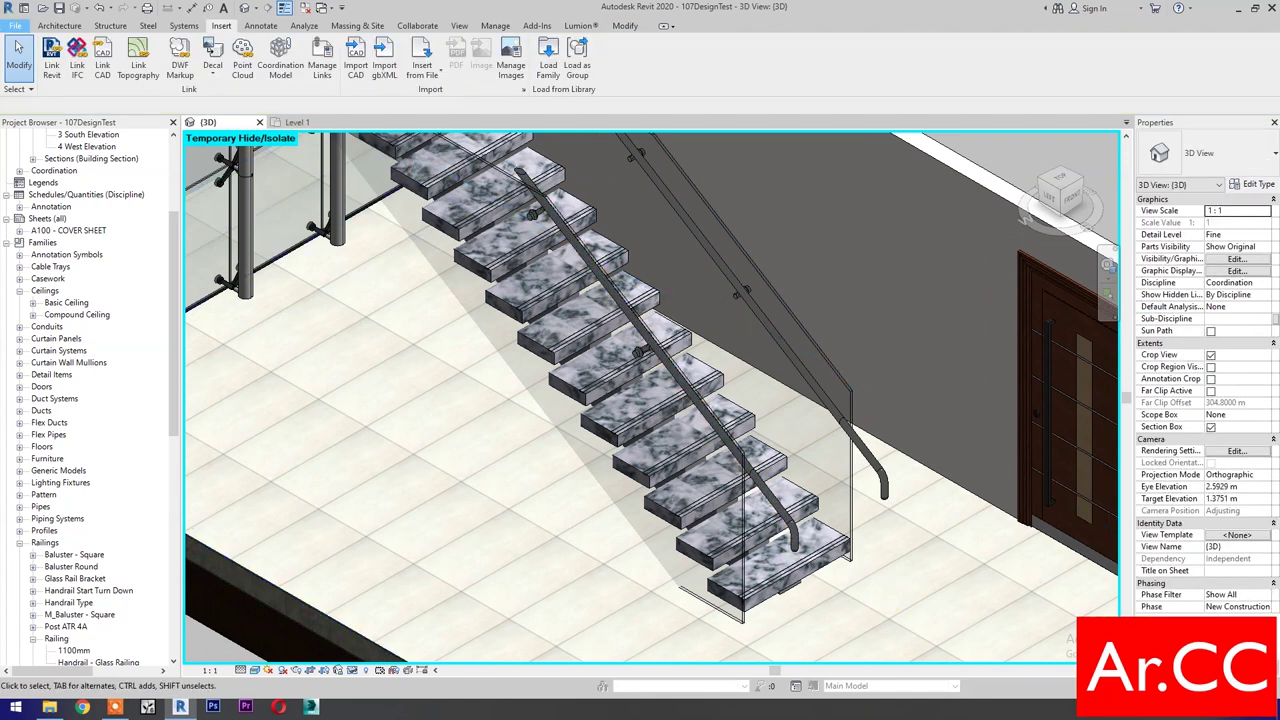
Create a new family from the "Metric Generic Model face based" template, saving the project when asked
{"action": "left_click", "coordinate": [5, 25]}
{"action": "mouse_move", "coordinate": [40, 76]}
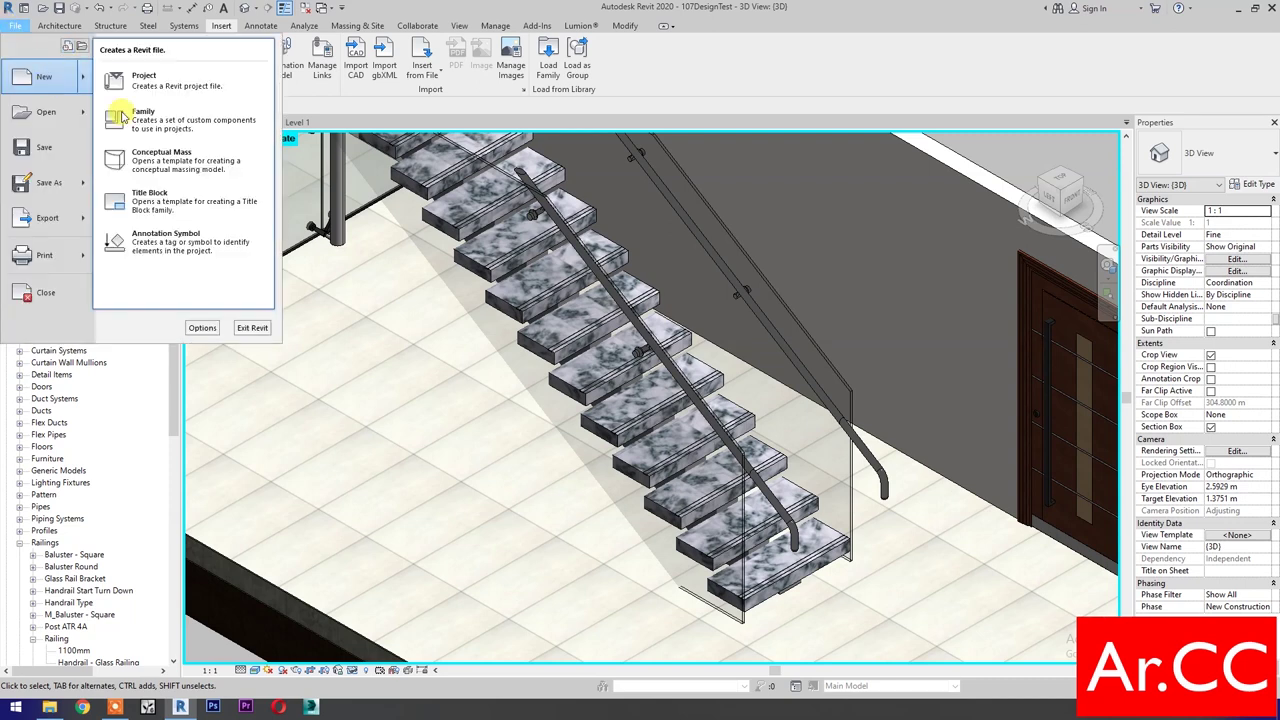
{"action": "left_click", "coordinate": [160, 133]}
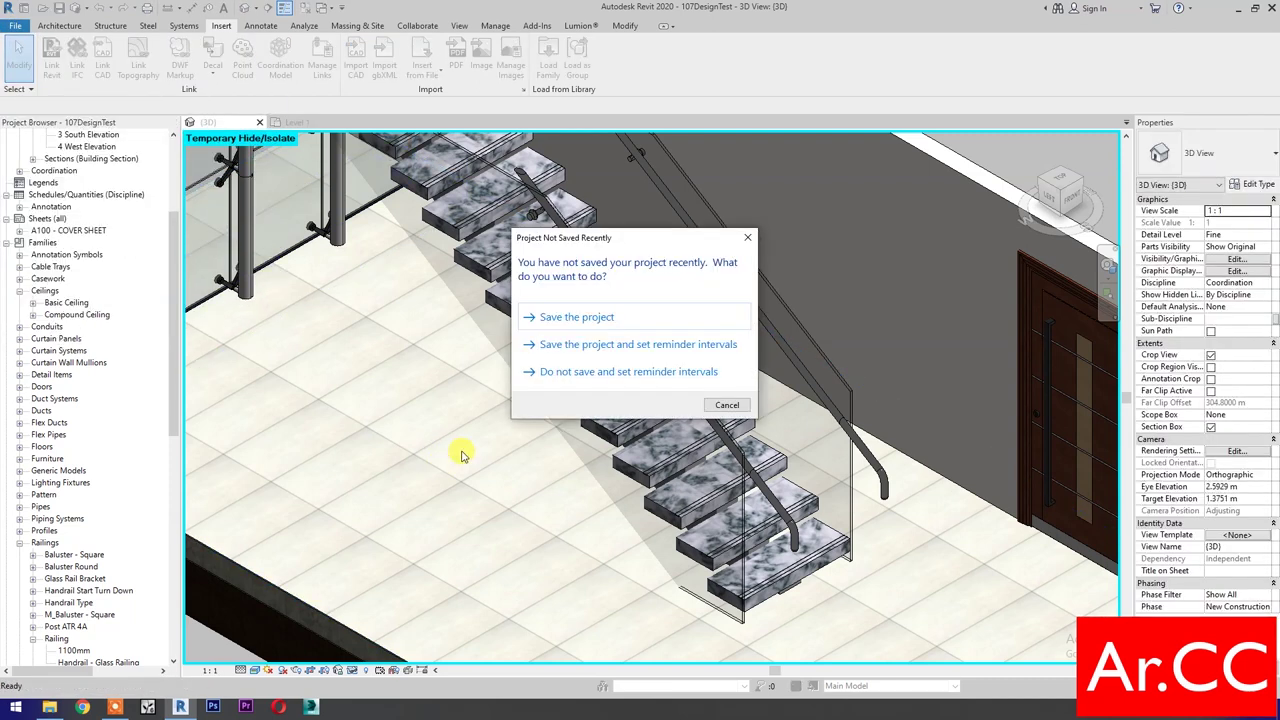
{"action": "left_click", "coordinate": [603, 322]}
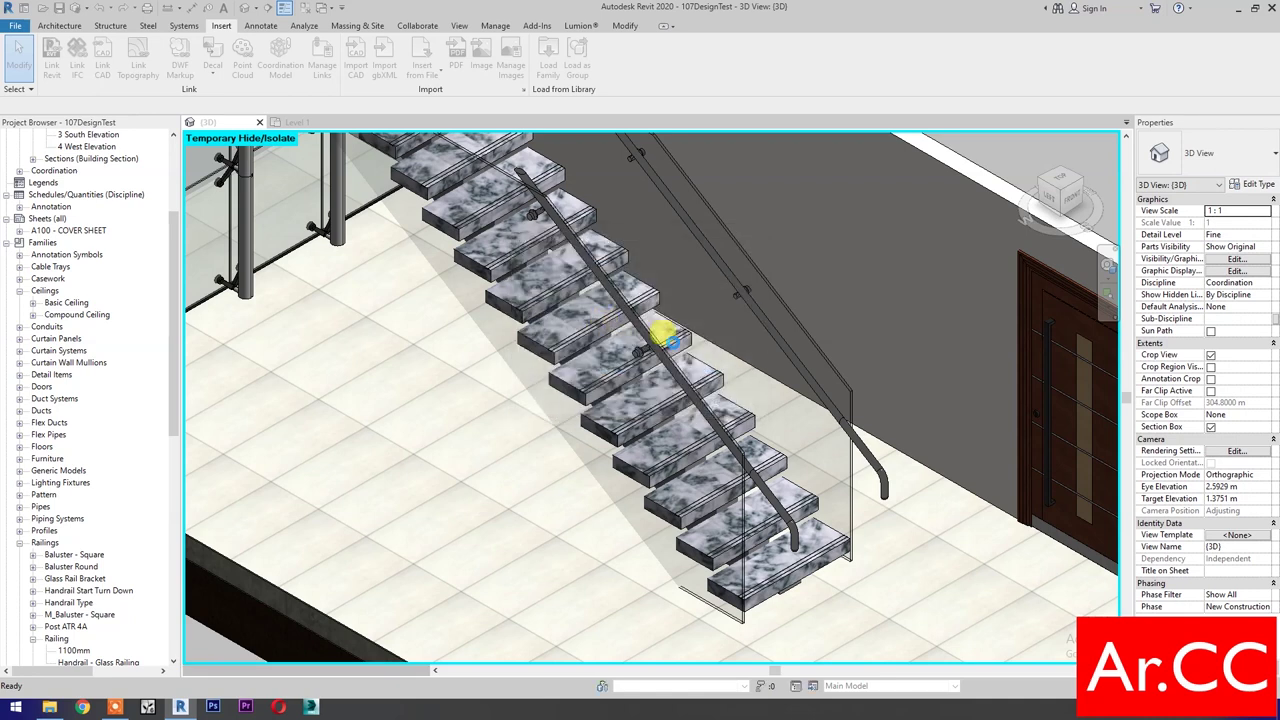
{"action": "scroll", "coordinate": [673, 345], "scroll_direction": "up", "scroll_amount": 8}
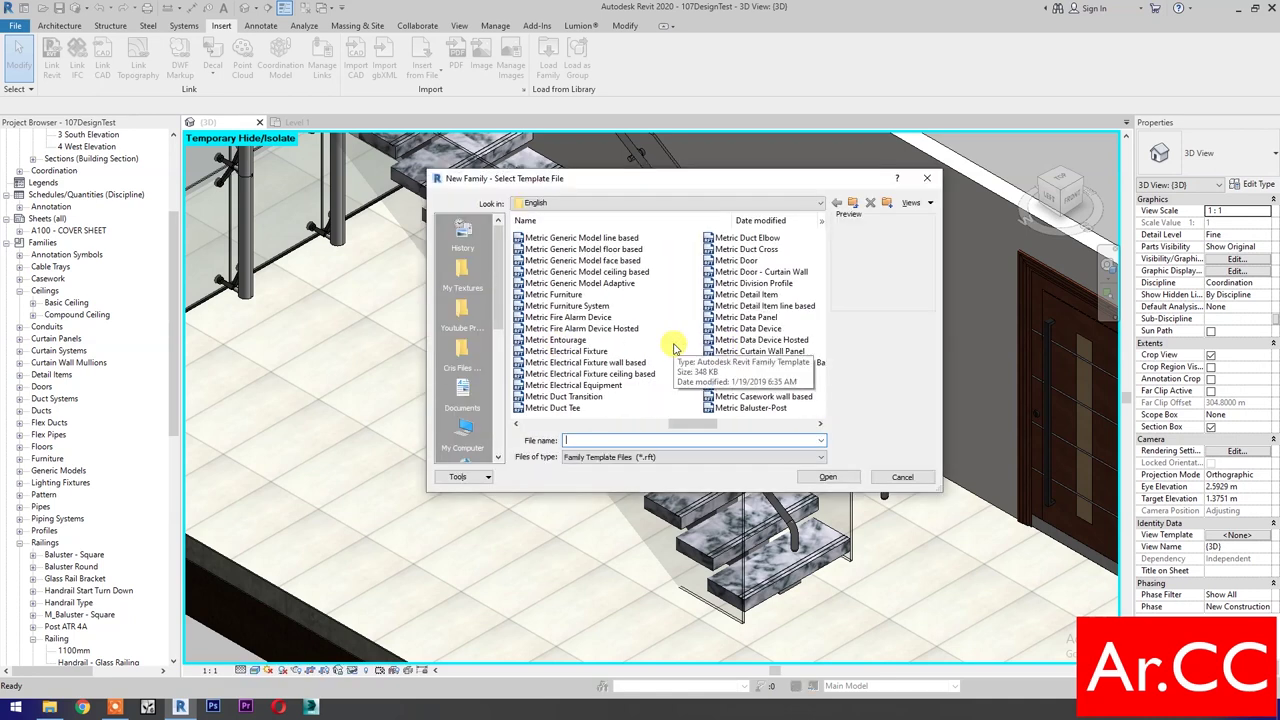
{"action": "left_click", "coordinate": [600, 260]}
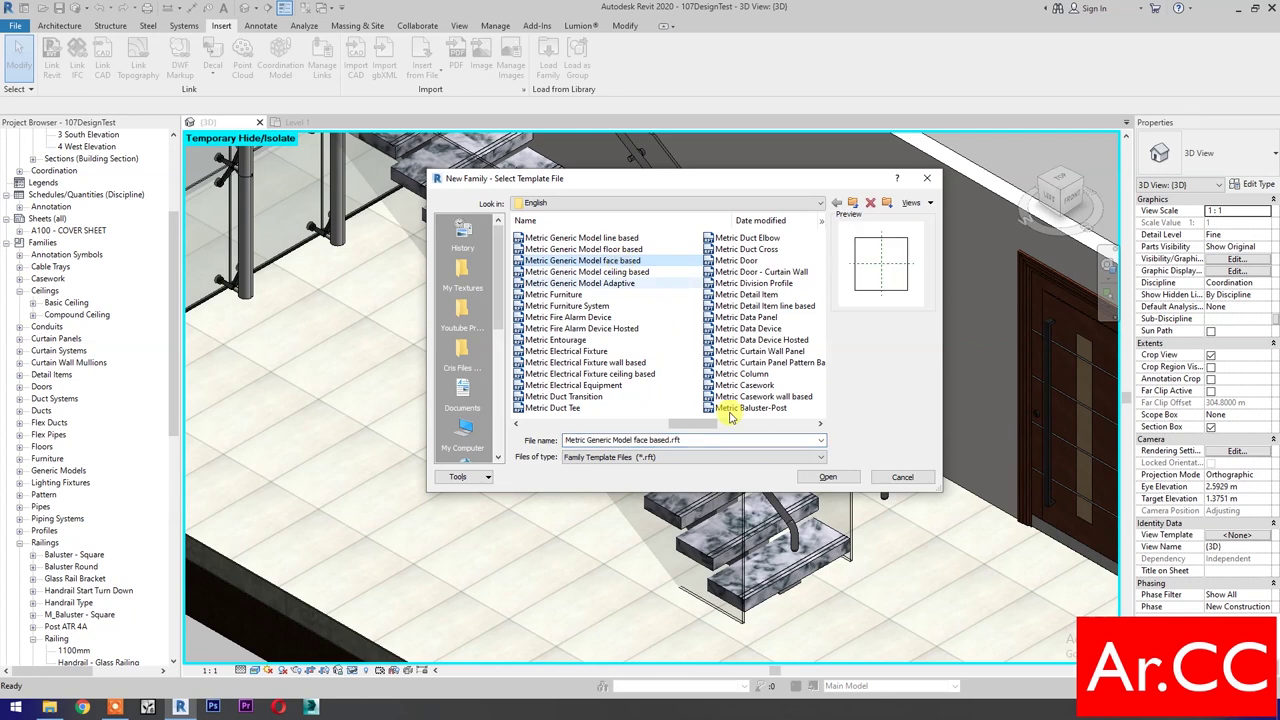
{"action": "left_click", "coordinate": [810, 477]}
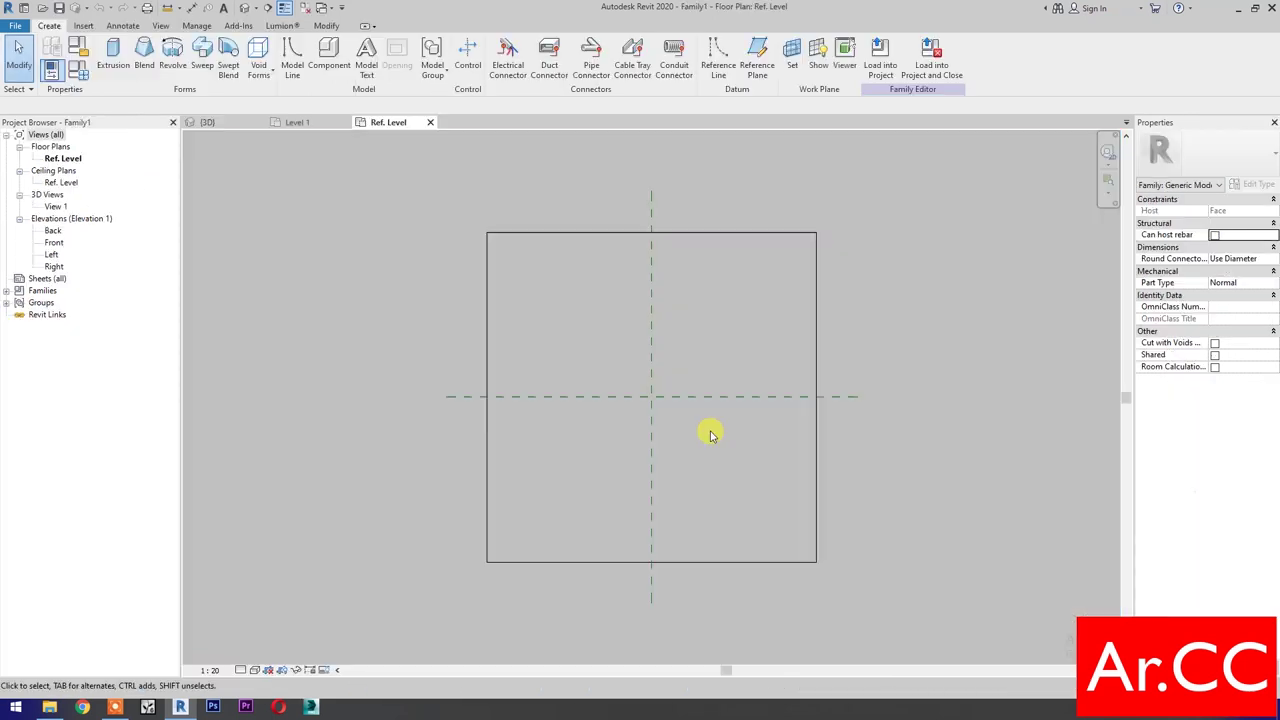
Draw a vertical reference plane about 128 mm left of the Center (Left/Right) plane and mirror a copy of it about that plane
{"action": "scroll", "coordinate": [686, 405], "scroll_direction": "up", "scroll_amount": 2}
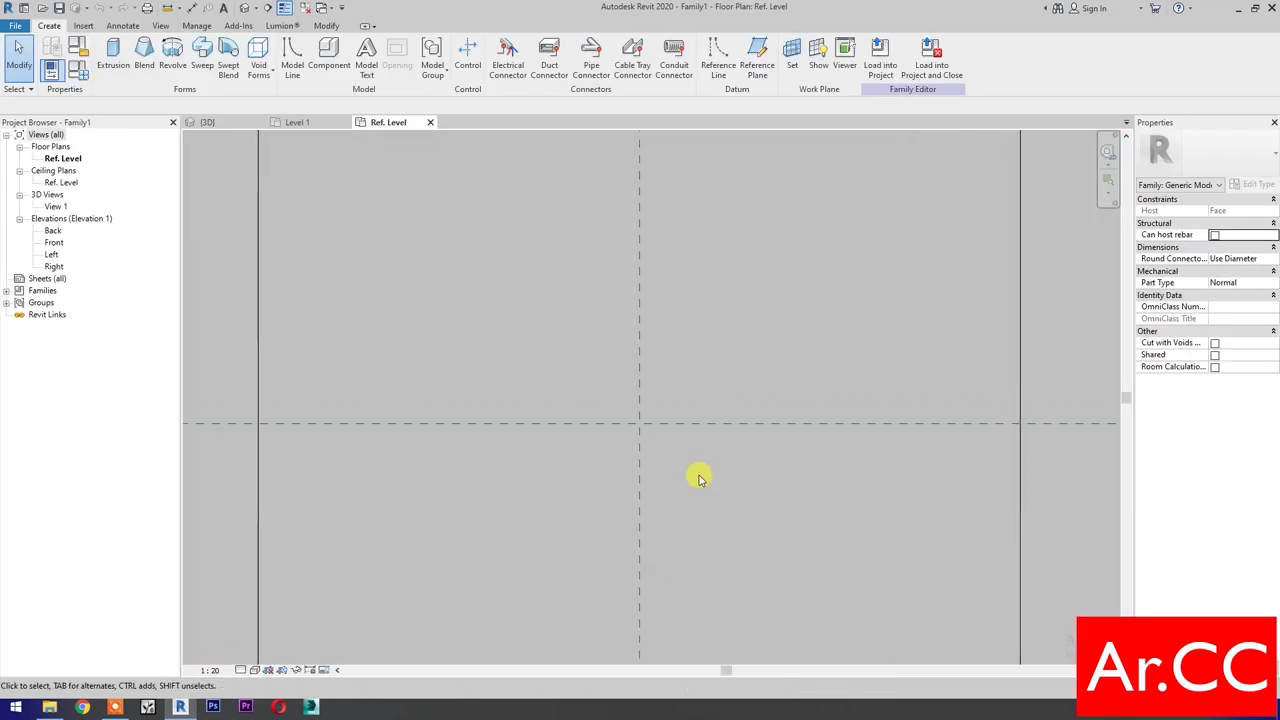
{"action": "left_click", "coordinate": [600, 351]}
{"action": "left_click", "coordinate": [599, 492]}
{"action": "key", "text": "Escape"}
{"action": "key", "text": "Escape"}
{"action": "left_click", "coordinate": [599, 456]}
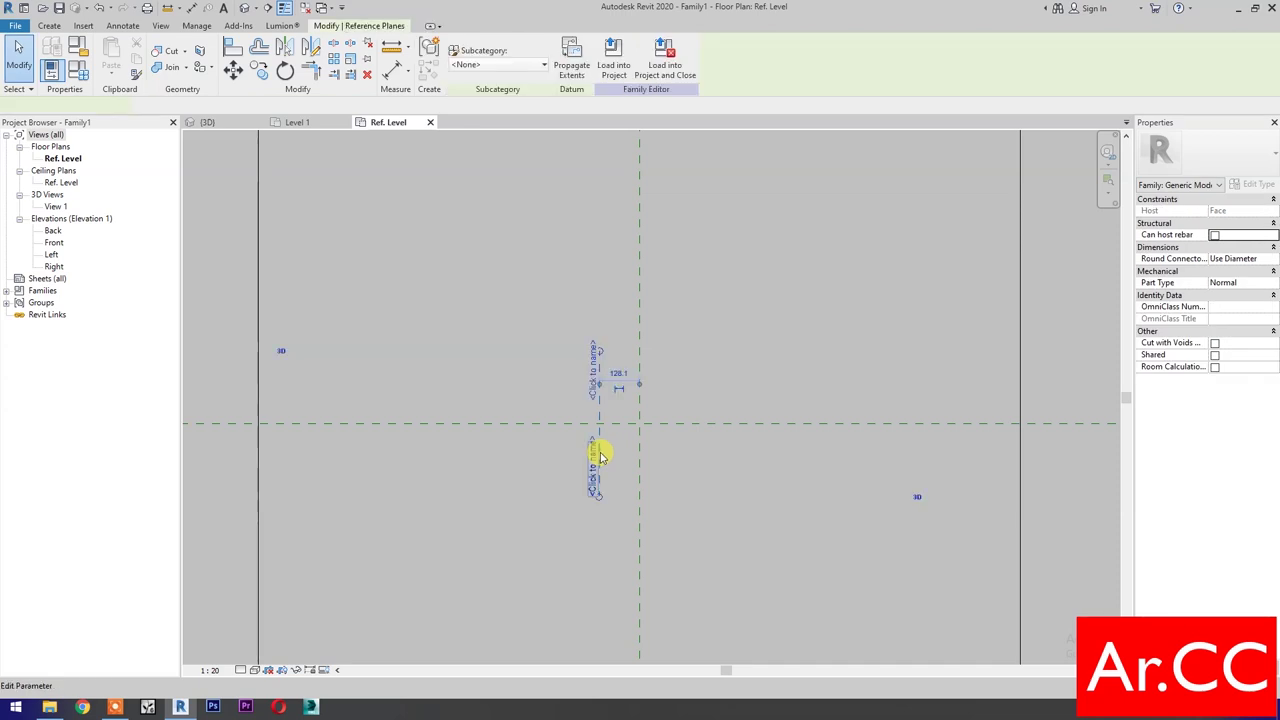
{"action": "key", "text": "m"}
{"action": "key", "text": "m"}
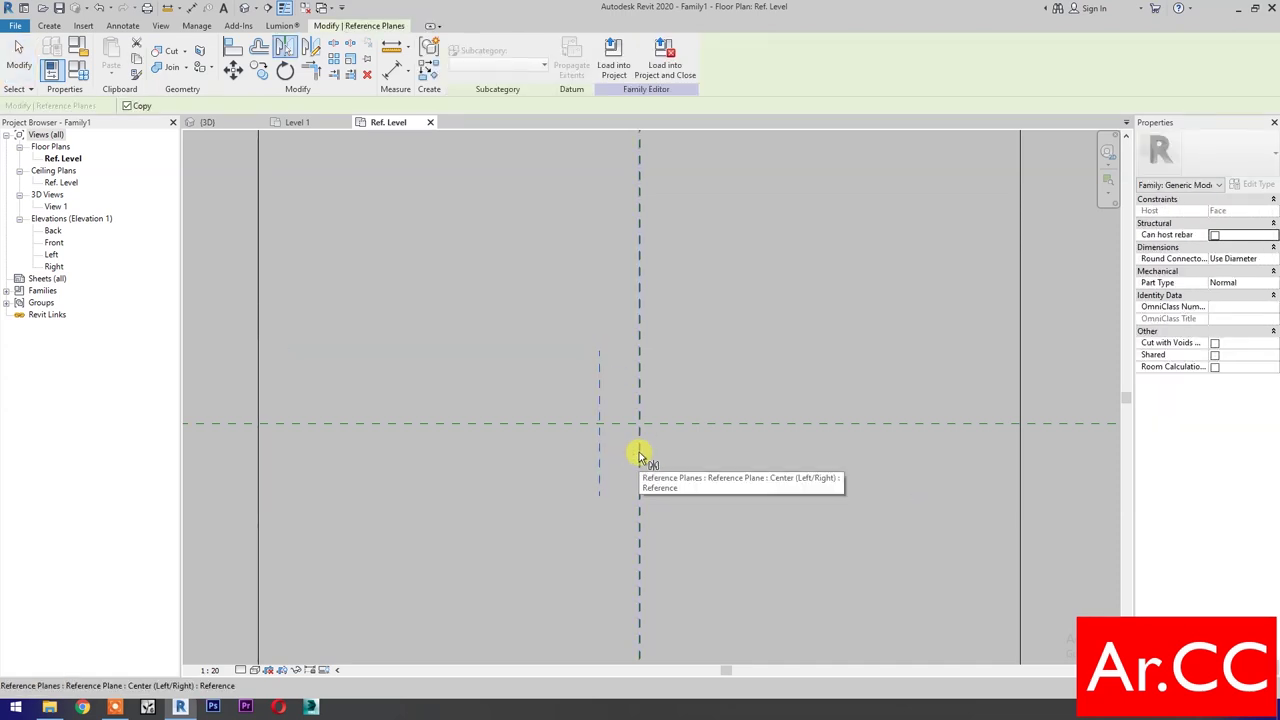
{"action": "left_click", "coordinate": [640, 456]}
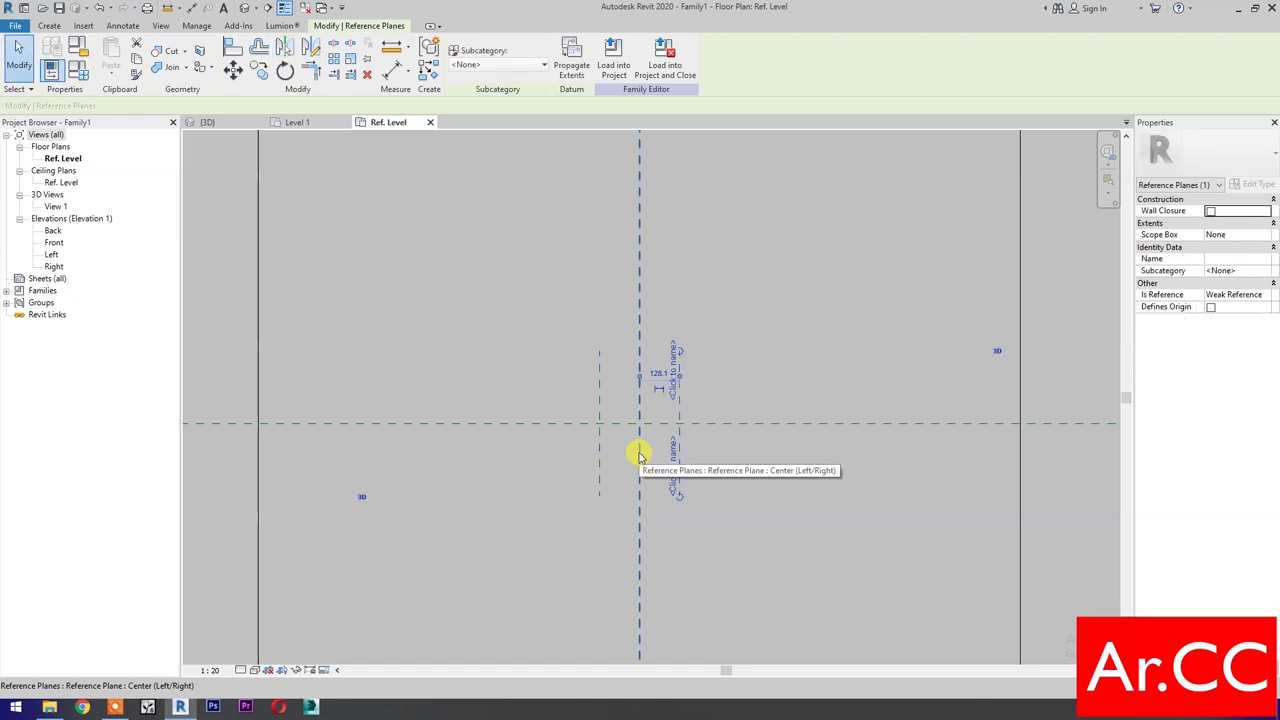
Add a chained aligned dimension across the three vertical reference planes and make its segments equal
{"action": "key", "text": "i"}
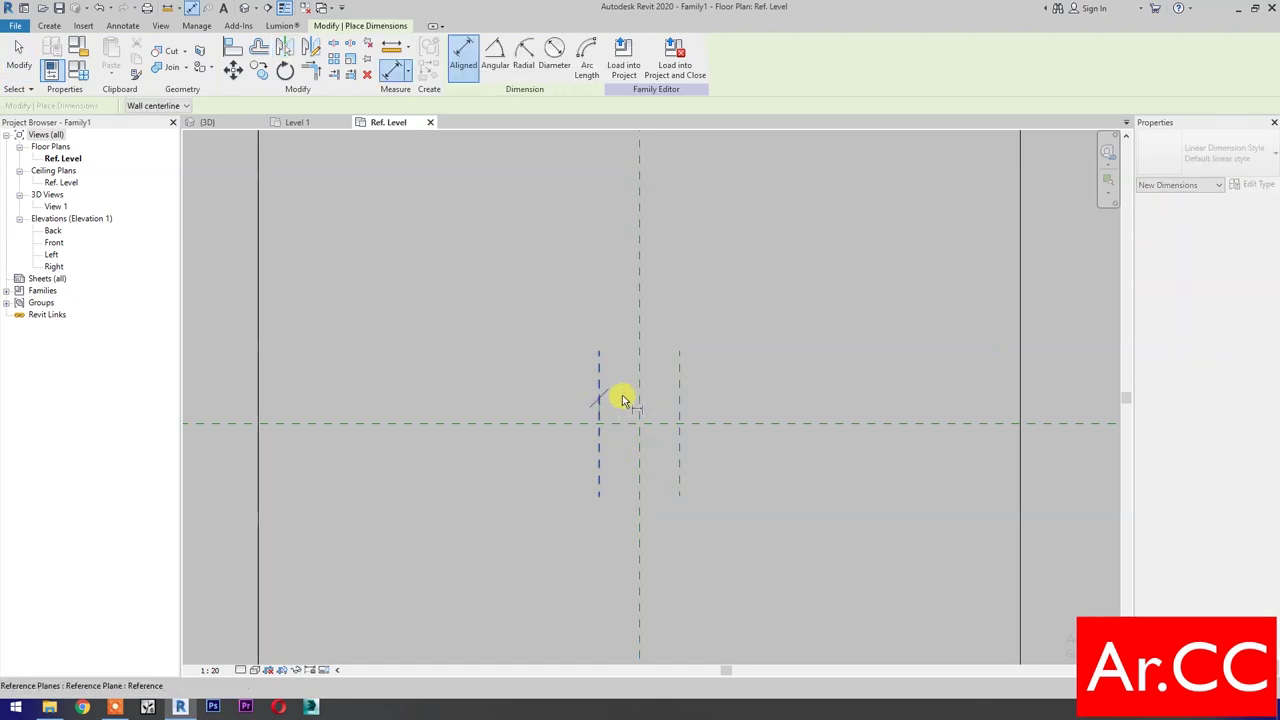
{"action": "left_click", "coordinate": [641, 398]}
{"action": "left_click", "coordinate": [680, 378]}
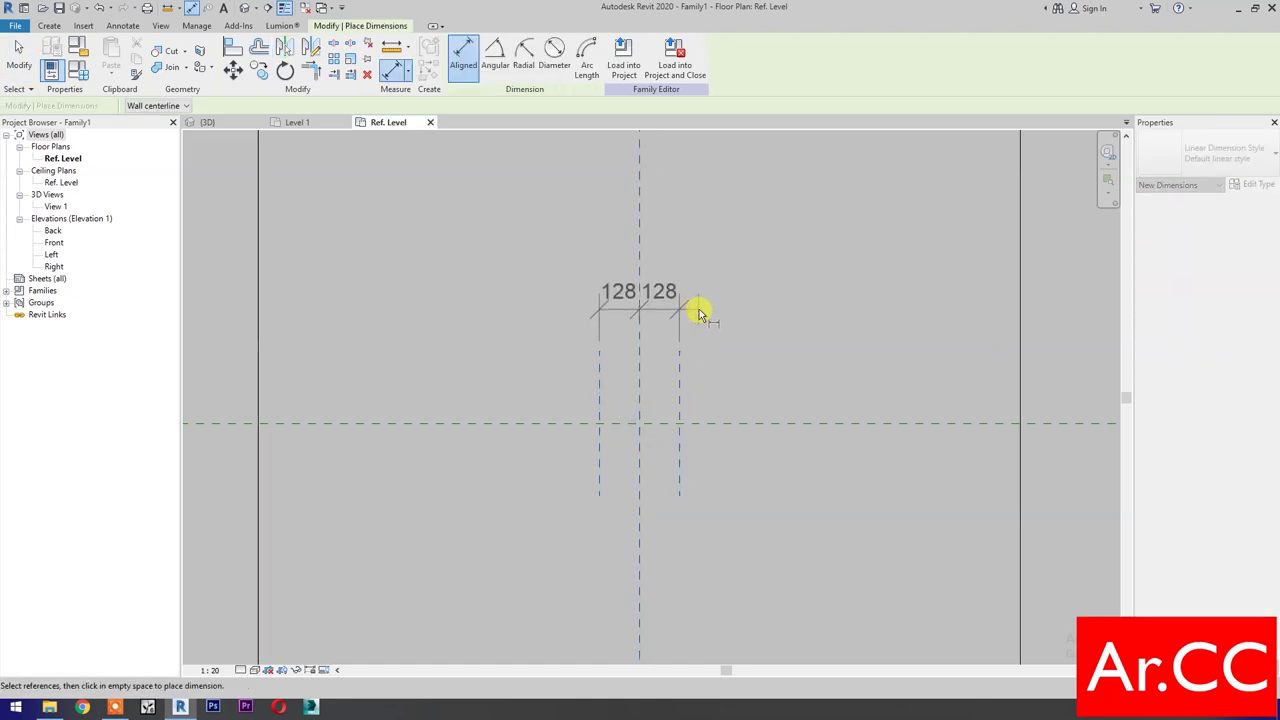
{"action": "left_click", "coordinate": [672, 316]}
{"action": "left_click", "coordinate": [639, 229]}
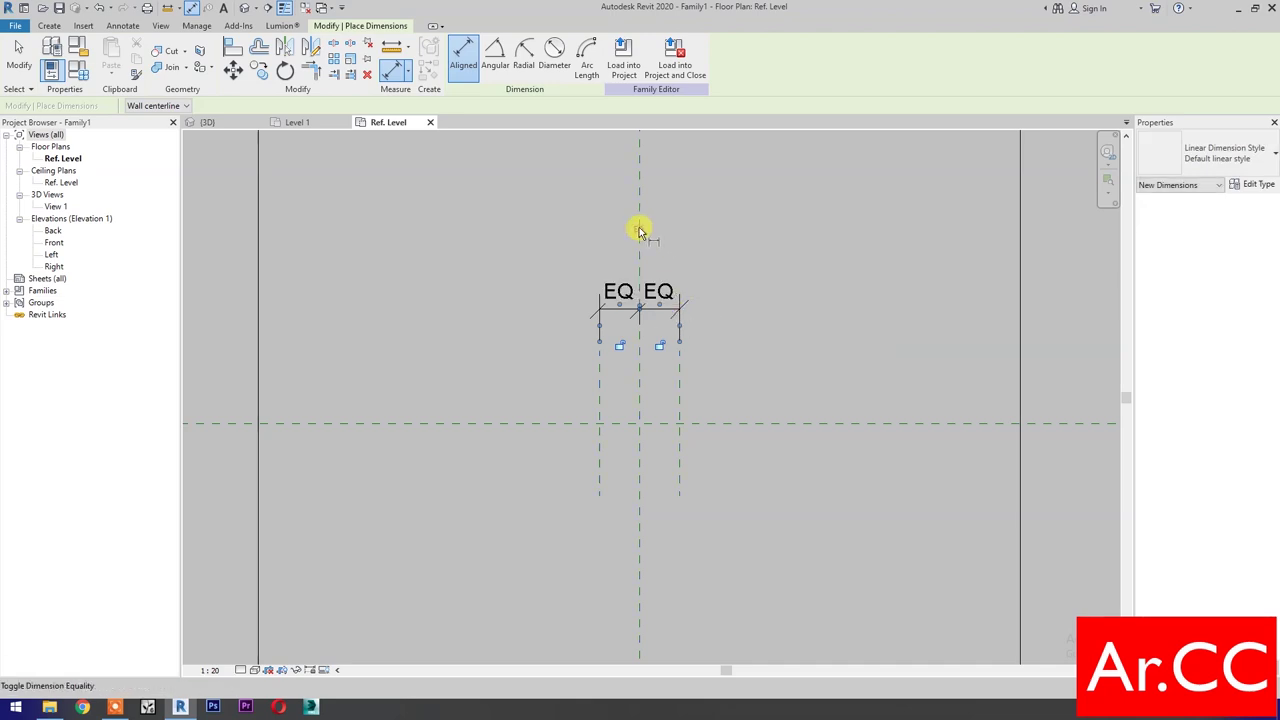
Add an overall aligned dimension between the two outer vertical reference planes, above the equality dimension
{"action": "left_click", "coordinate": [600, 378]}
{"action": "left_click", "coordinate": [640, 383]}
{"action": "left_click", "coordinate": [680, 388]}
{"action": "left_click", "coordinate": [700, 270]}
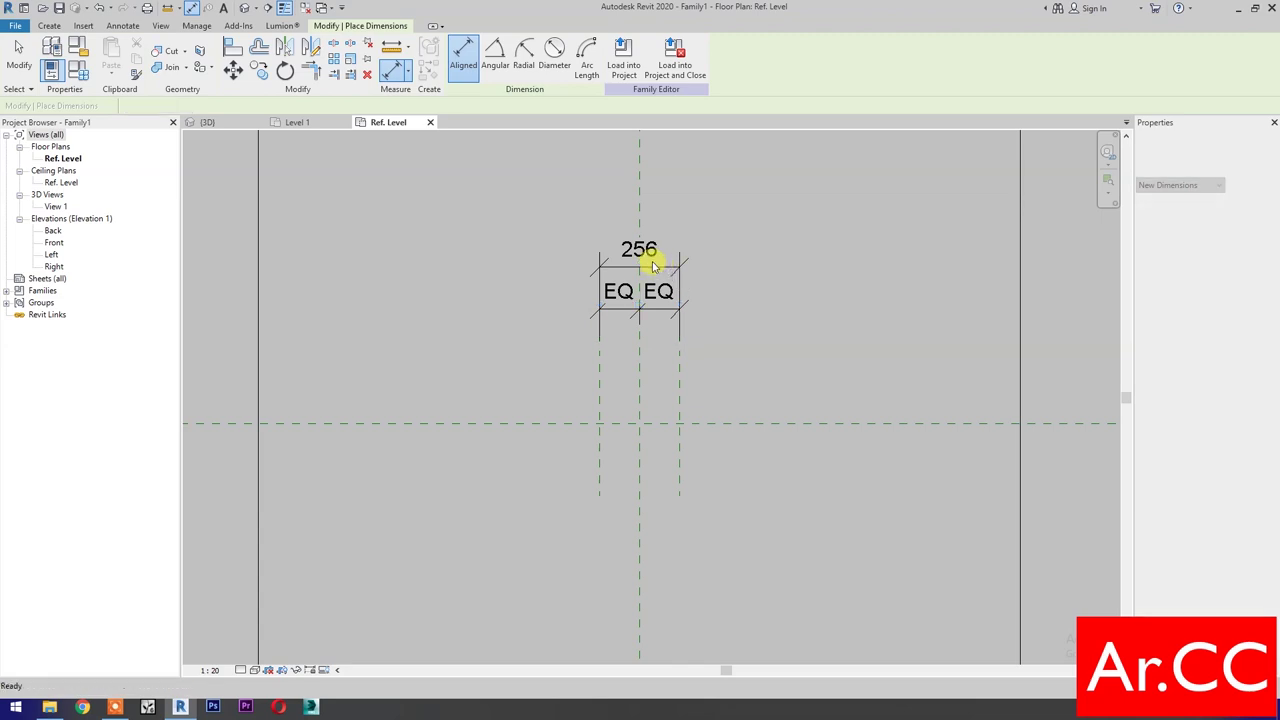
{"action": "key", "text": "Escape"}
{"action": "key", "text": "Escape"}
Label the overall dimension with a new family type parameter named "Width", grouped under Dimensions
{"action": "left_click", "coordinate": [652, 270]}
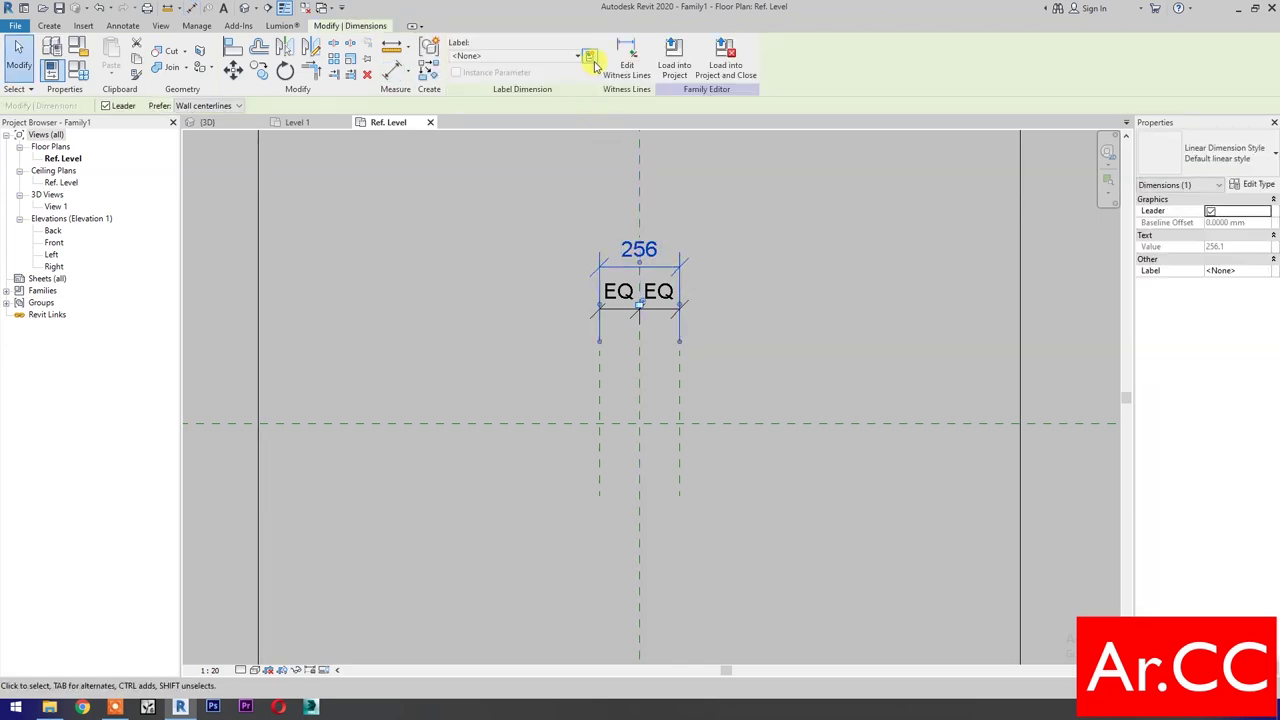
{"action": "left_click", "coordinate": [590, 57]}
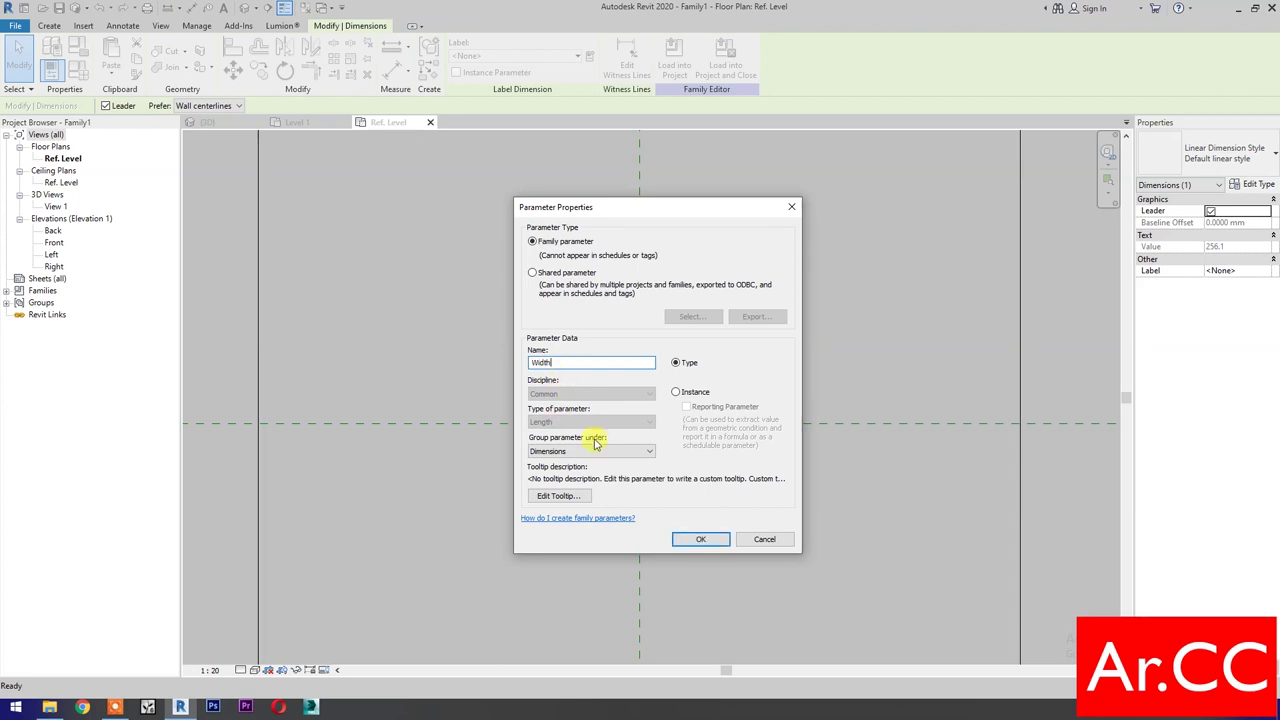
{"action": "left_click", "coordinate": [695, 539]}
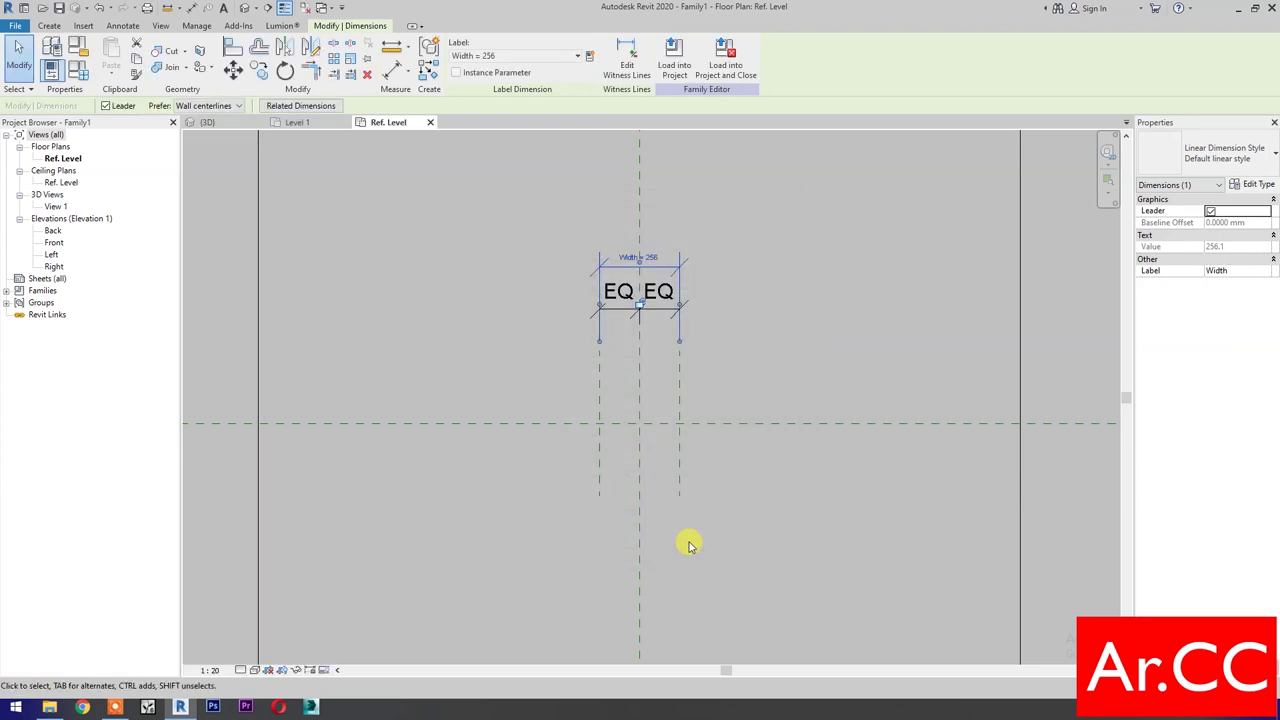
Set the Width parameter to 200 mm in the family types
{"action": "scroll", "coordinate": [670, 525], "scroll_direction": "up", "scroll_amount": 3}
{"action": "left_click", "coordinate": [645, 490]}
{"action": "middle_click_drag", "start_coordinate": [634, 474], "coordinate": [630, 549]}
{"action": "left_click", "coordinate": [82, 75]}
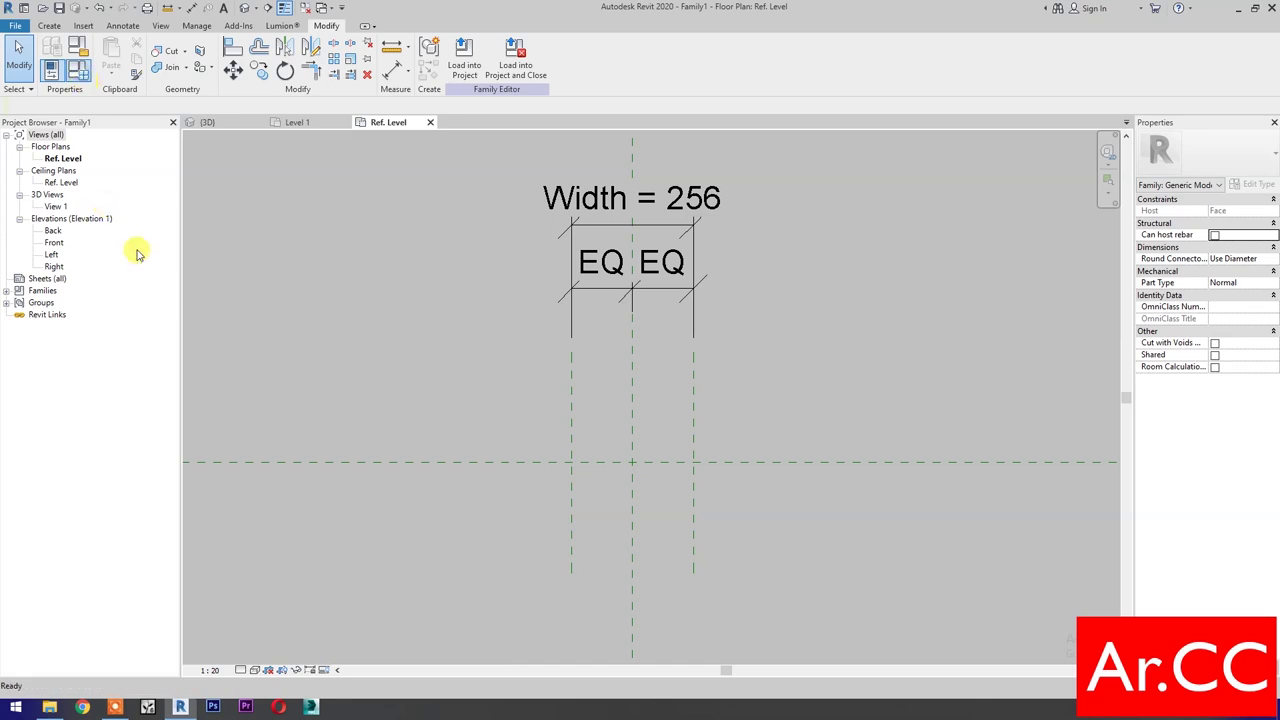
{"action": "left_click", "coordinate": [286, 198]}
{"action": "double_click", "coordinate": [286, 198]}
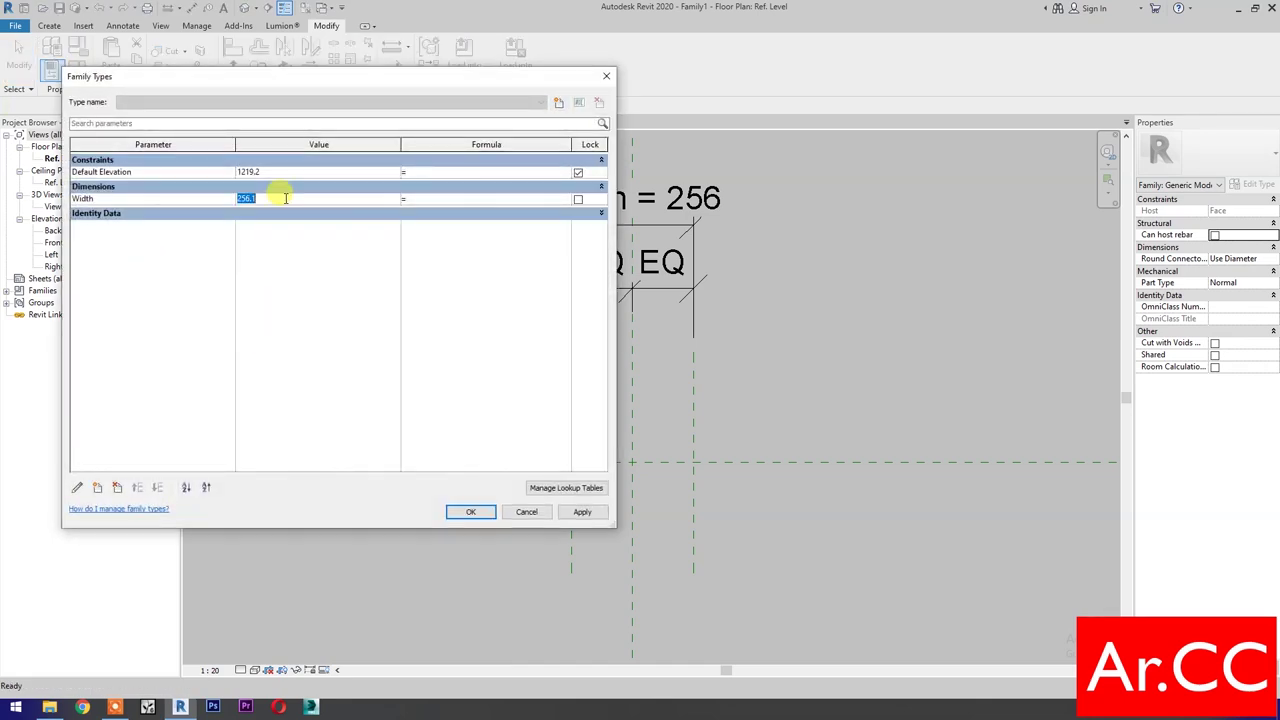
{"action": "type", "text": "200"}
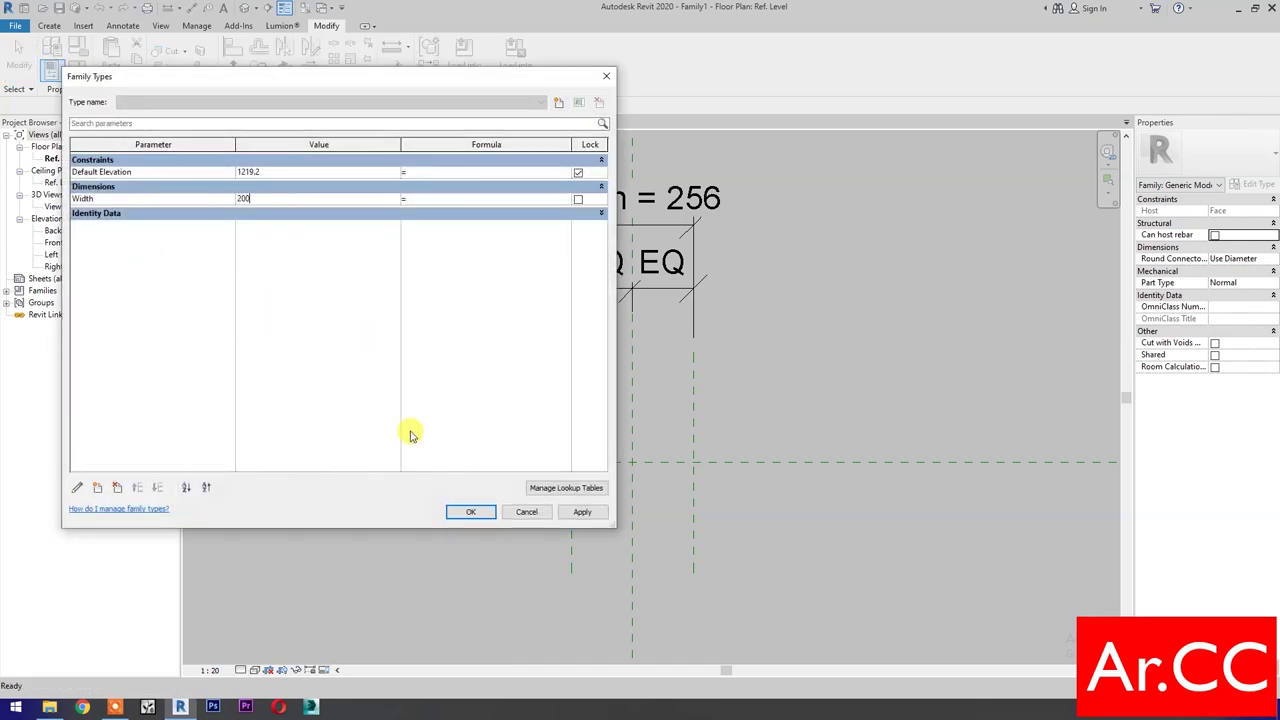
{"action": "left_click", "coordinate": [470, 511]}
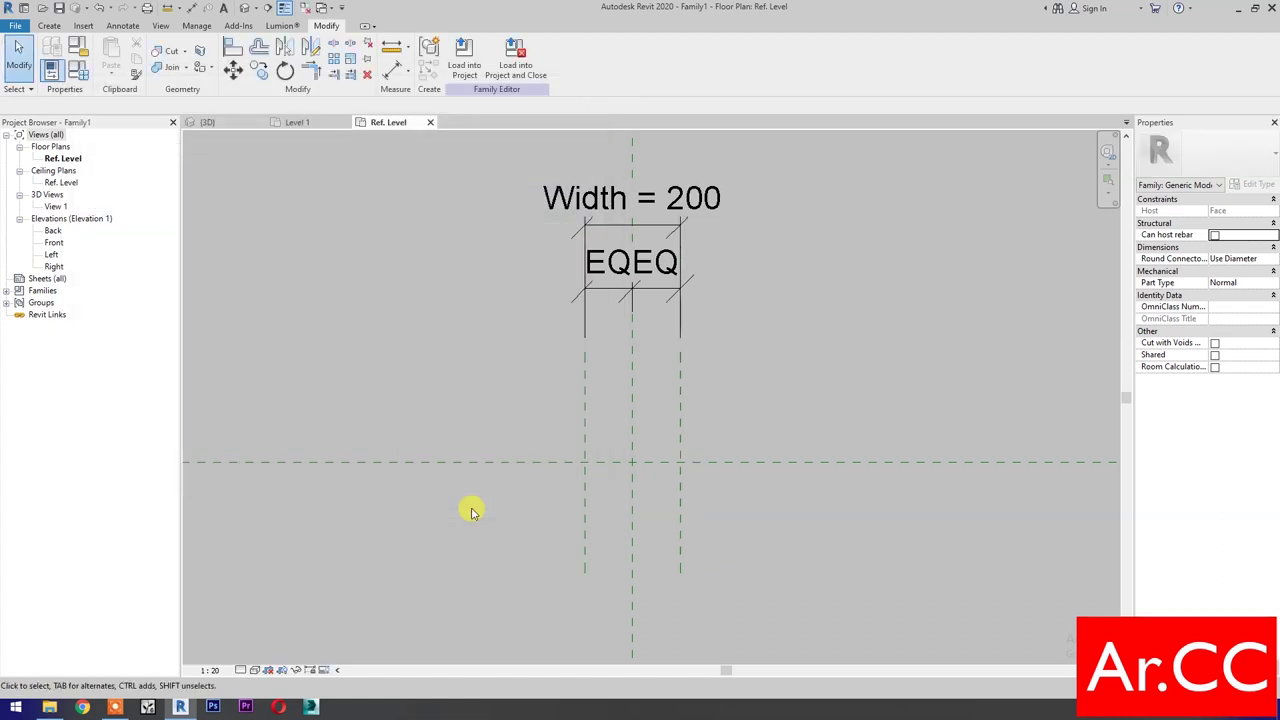
Start an extrusion and sketch two circles about 50 mm in diameter where the outer reference planes cross the Center (Front/Back) plane
{"action": "left_click", "coordinate": [49, 26]}
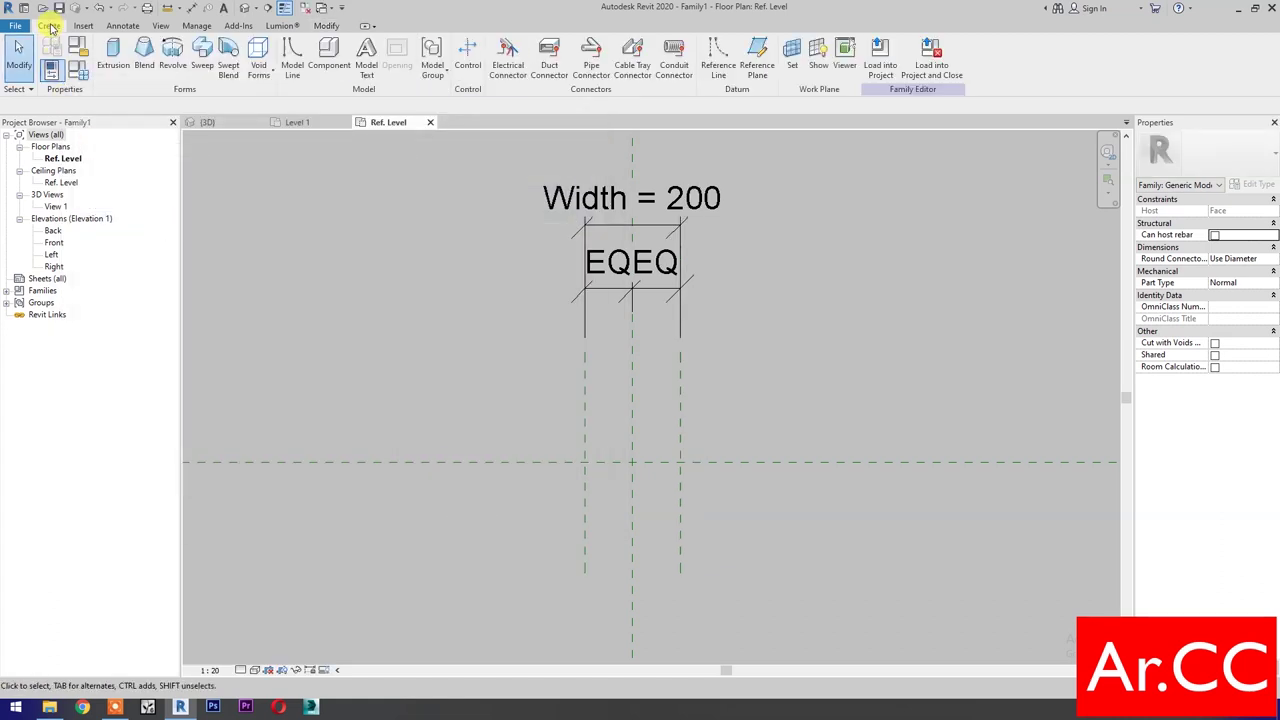
{"action": "left_click", "coordinate": [112, 55]}
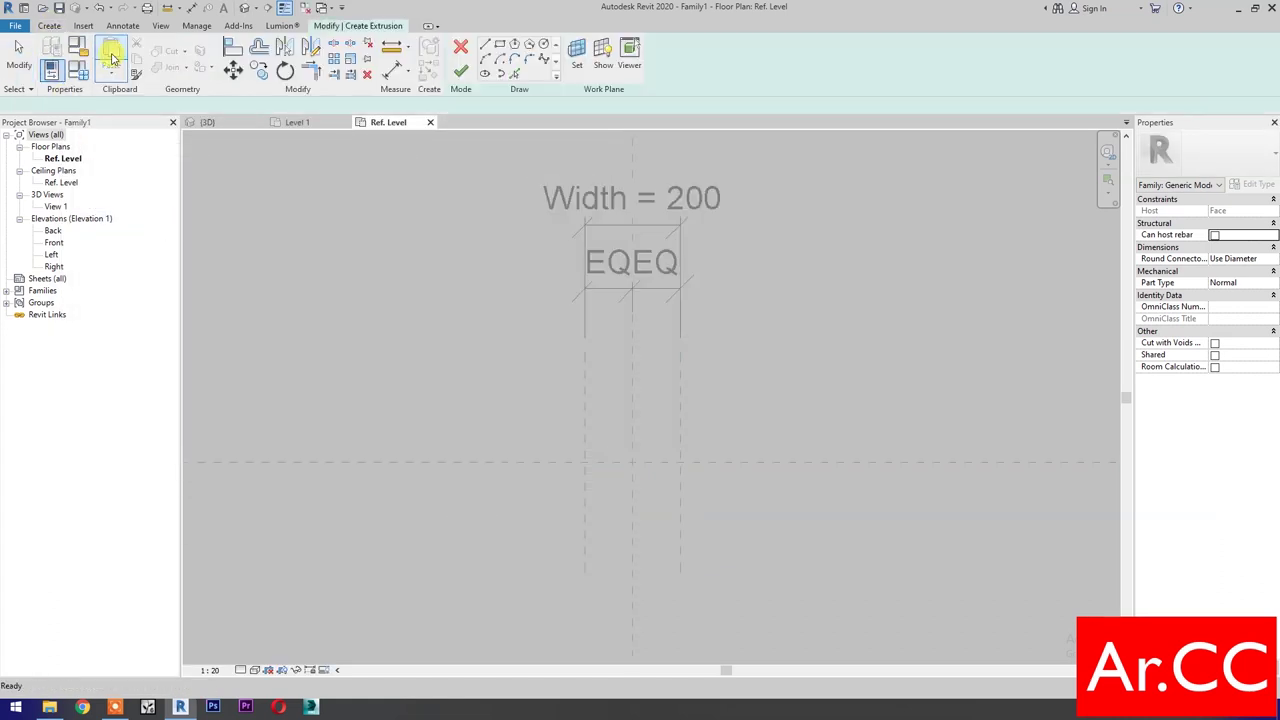
{"action": "left_click", "coordinate": [545, 45]}
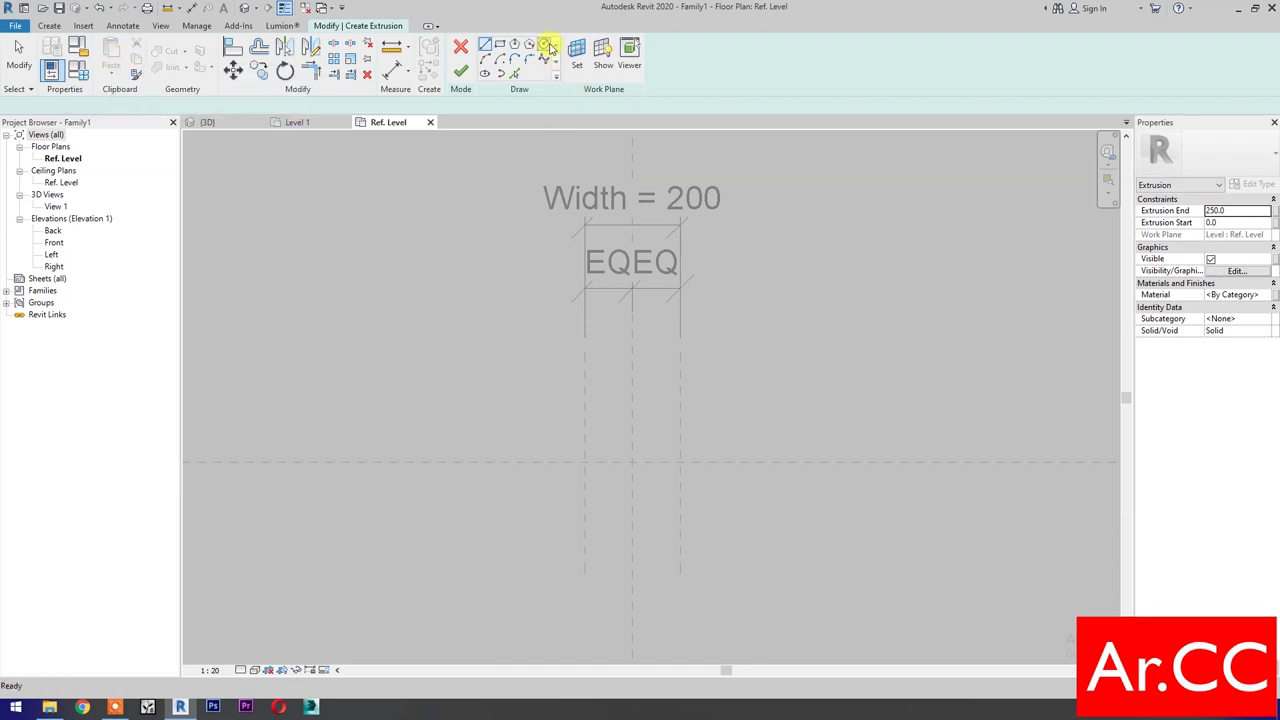
{"action": "scroll", "coordinate": [585, 505], "scroll_direction": "up", "scroll_amount": 2}
{"action": "scroll", "coordinate": [585, 461], "scroll_direction": "up", "scroll_amount": 1}
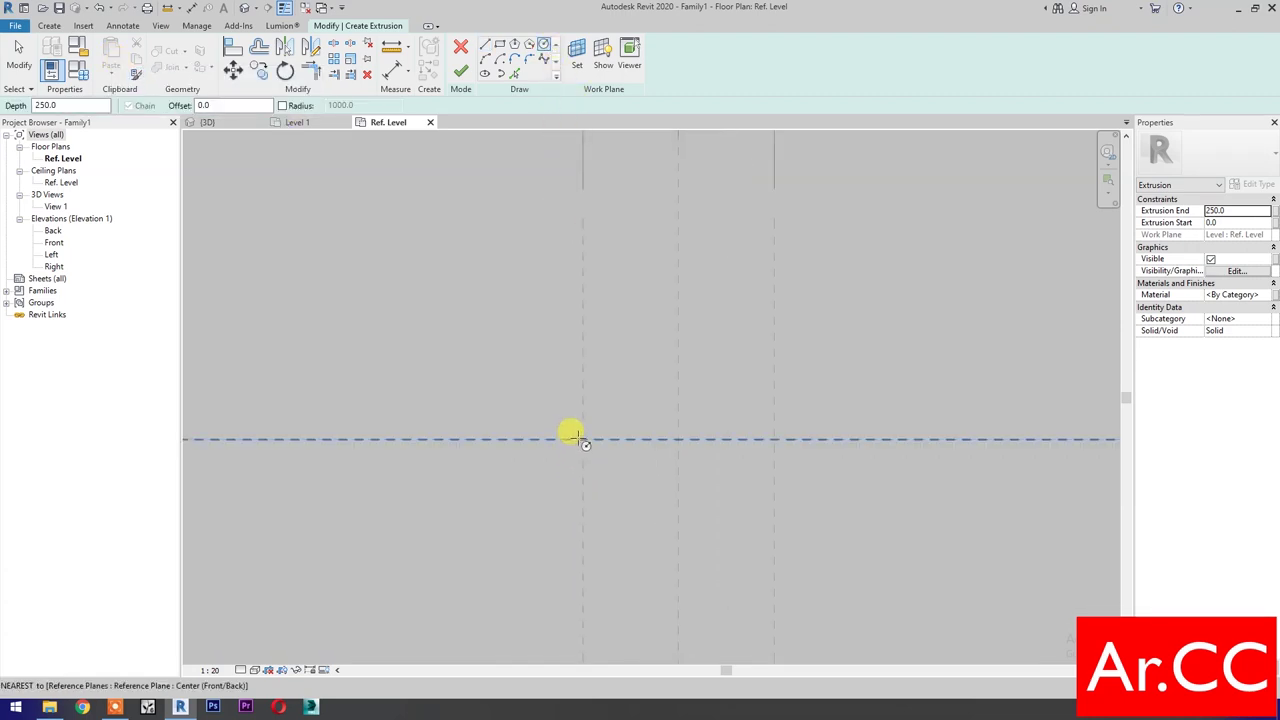
{"action": "left_click", "coordinate": [583, 438]}
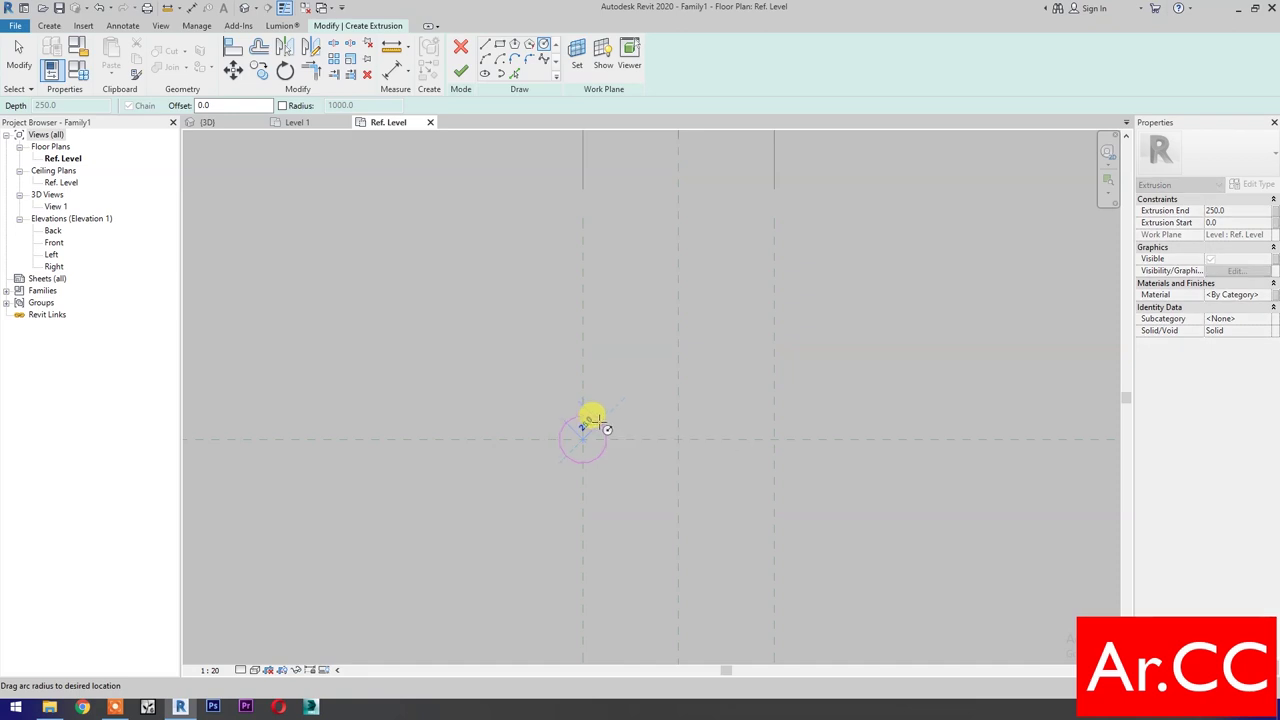
{"action": "left_click", "coordinate": [600, 424]}
{"action": "left_click", "coordinate": [774, 438]}
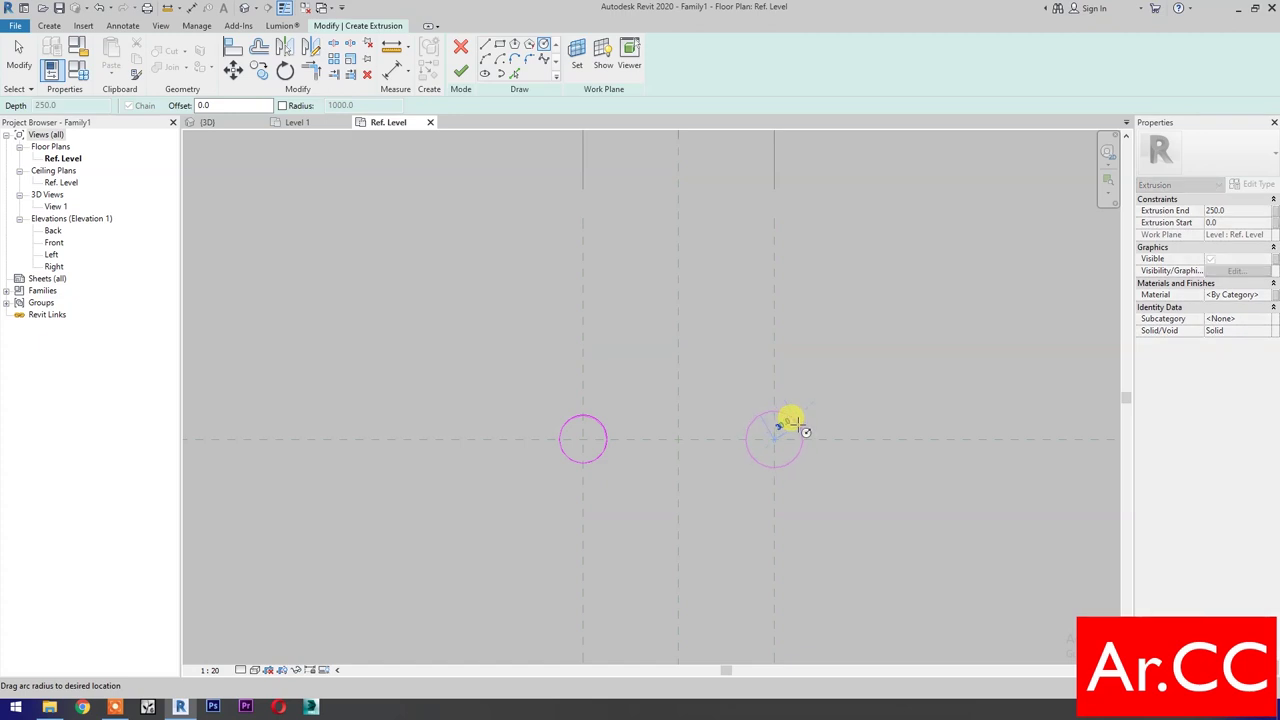
{"action": "left_click", "coordinate": [788, 421]}
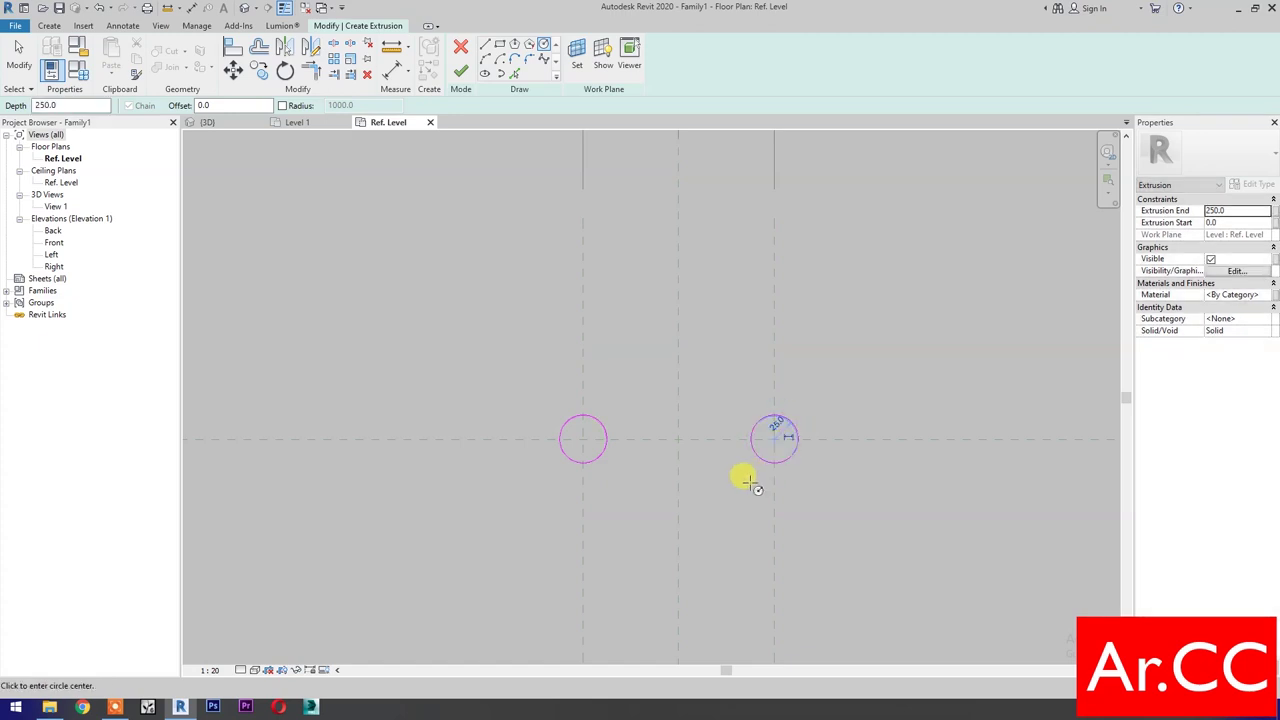
{"action": "key", "text": "Escape"}
Add a diameter dimension to each of the two sketched circles
{"action": "left_click", "coordinate": [49, 25]}
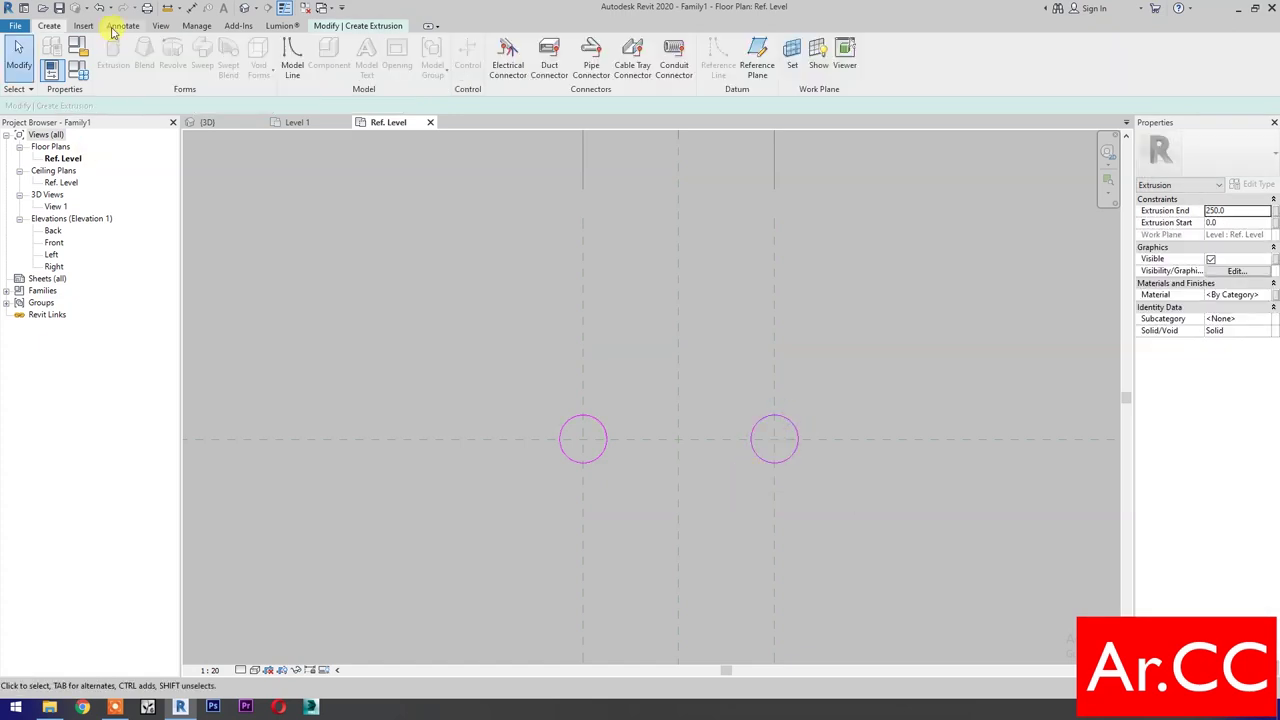
{"action": "left_click", "coordinate": [123, 25]}
{"action": "left_click", "coordinate": [146, 55]}
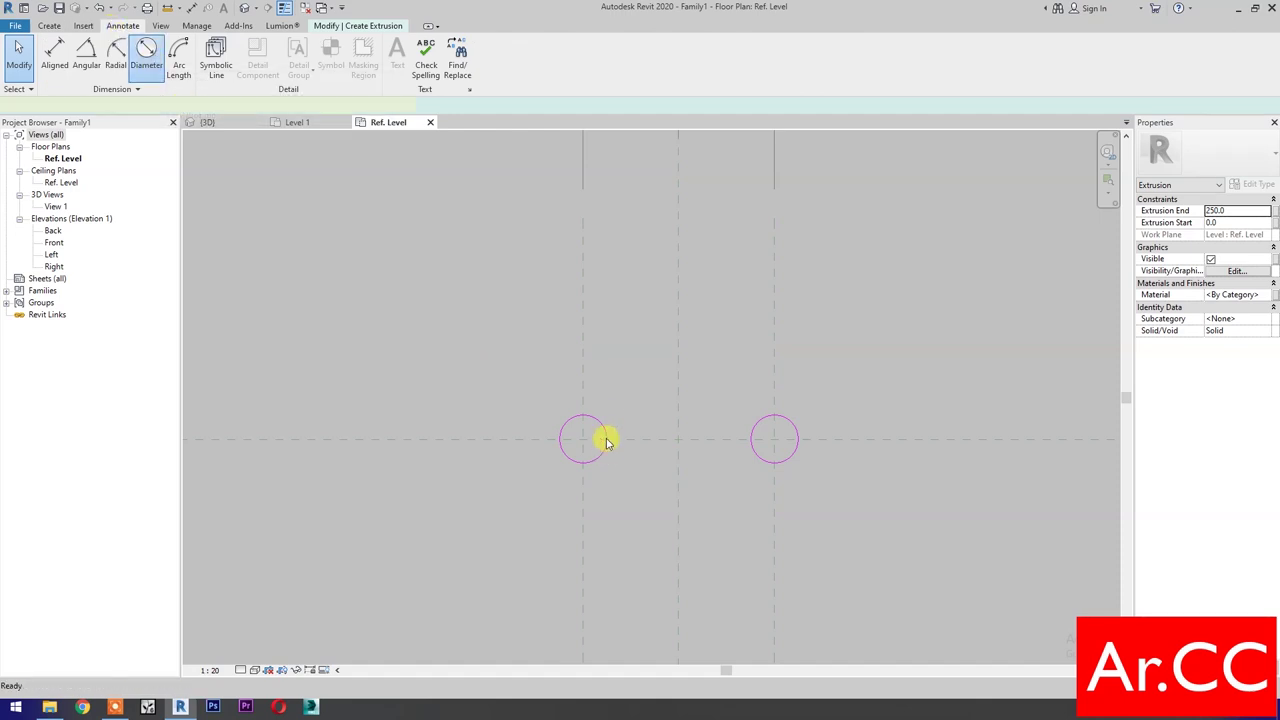
{"action": "left_click", "coordinate": [605, 435]}
{"action": "left_click", "coordinate": [632, 391]}
{"action": "left_click", "coordinate": [797, 424]}
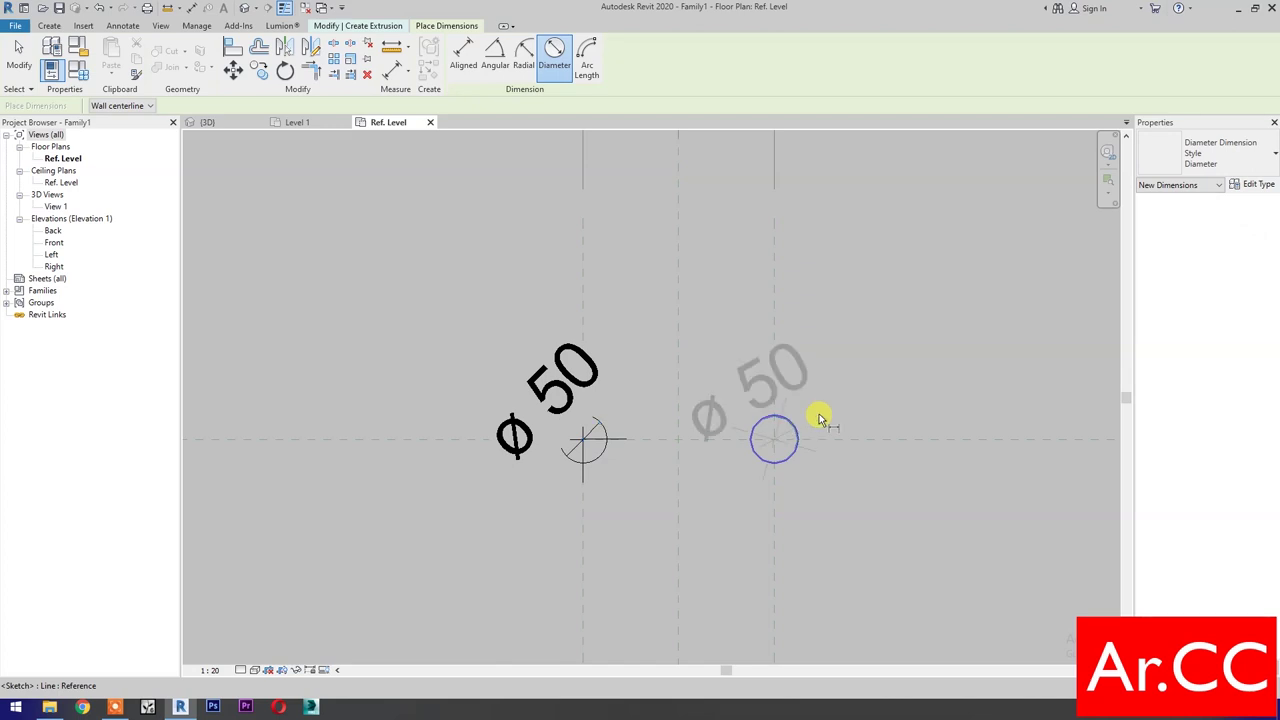
{"action": "left_click", "coordinate": [857, 386]}
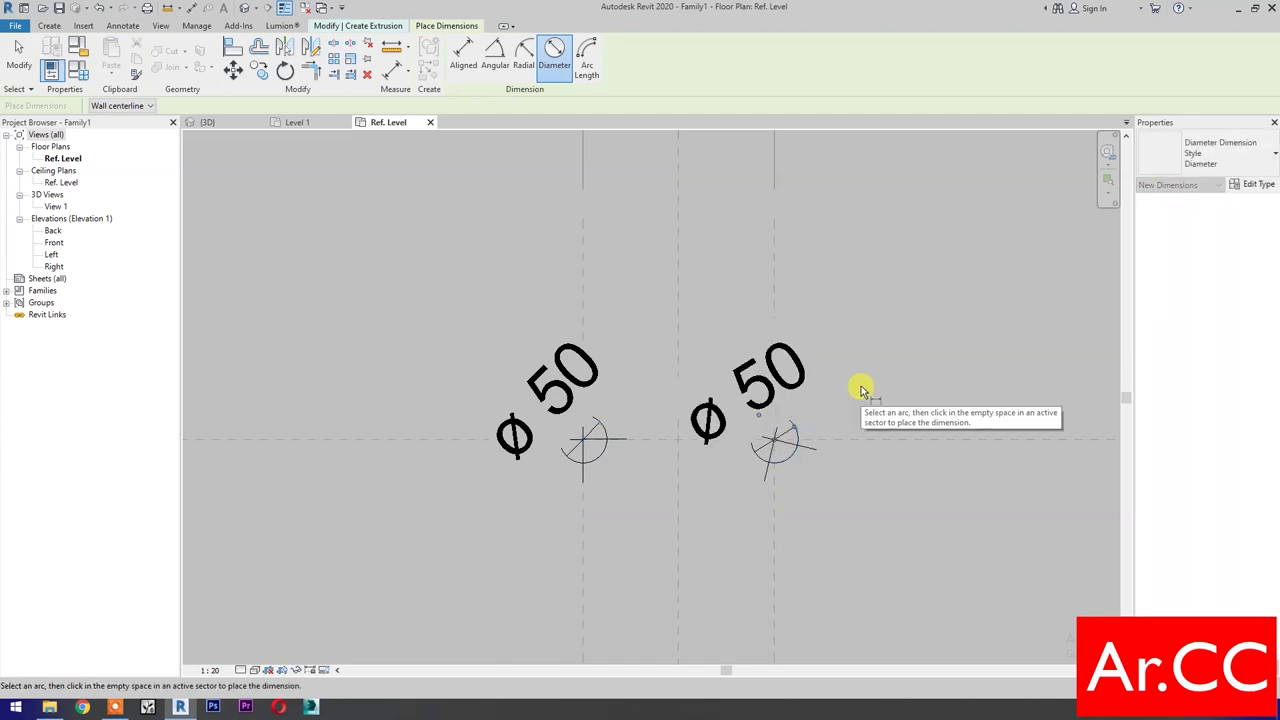
{"action": "key", "text": "Escape"}
Label the right circle's diameter with a new type parameter named "Cap Diameter" and assign the same parameter to the left circle's diameter
{"action": "left_click", "coordinate": [806, 376]}
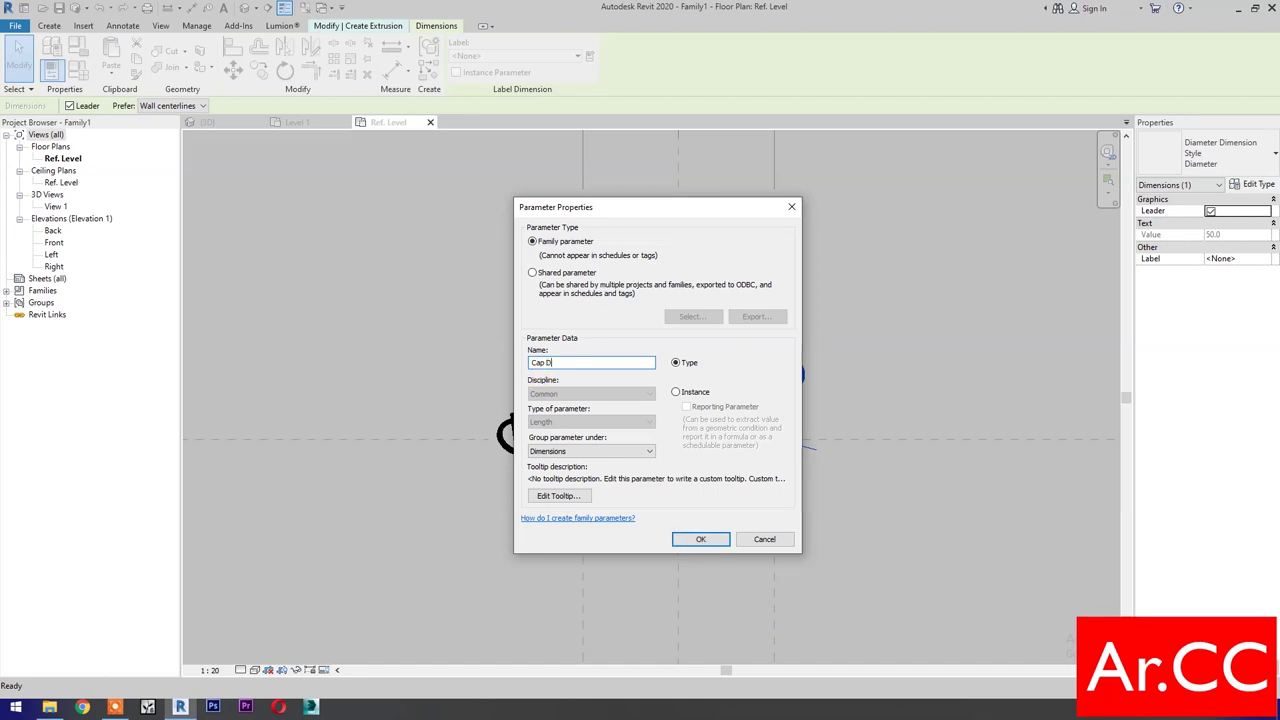
{"action": "left_click", "coordinate": [698, 540]}
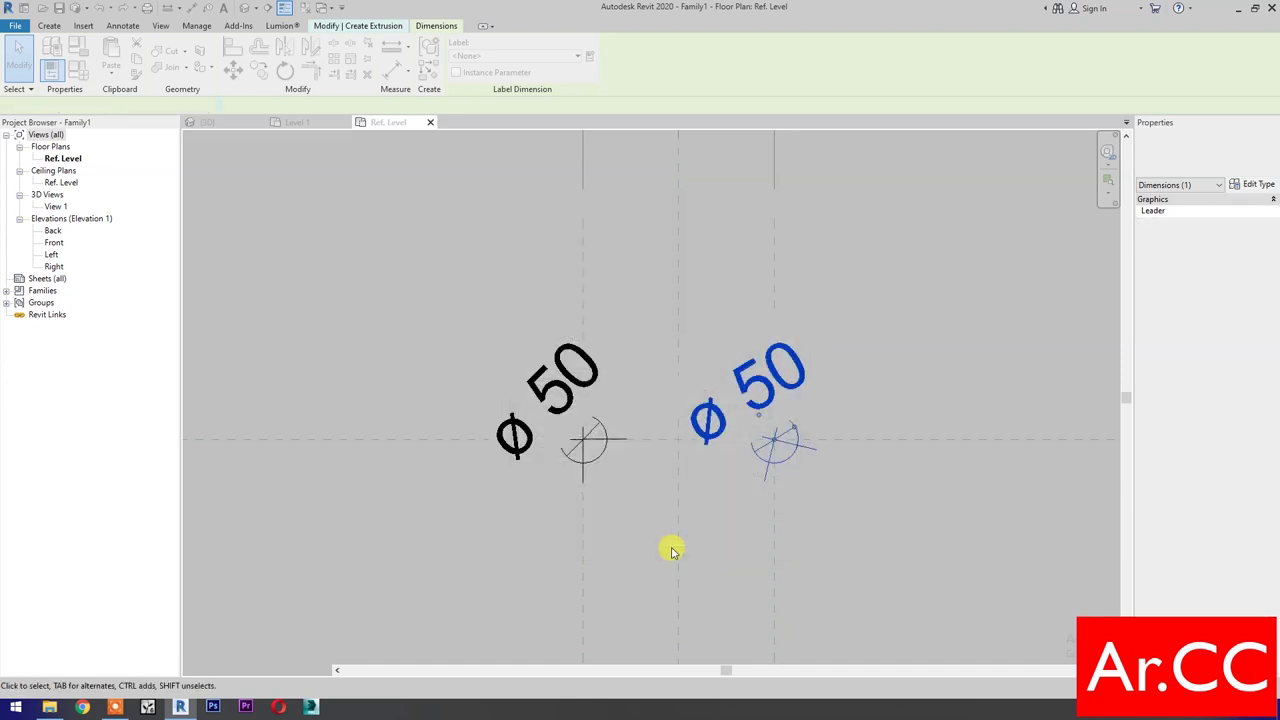
{"action": "left_click", "coordinate": [617, 540]}
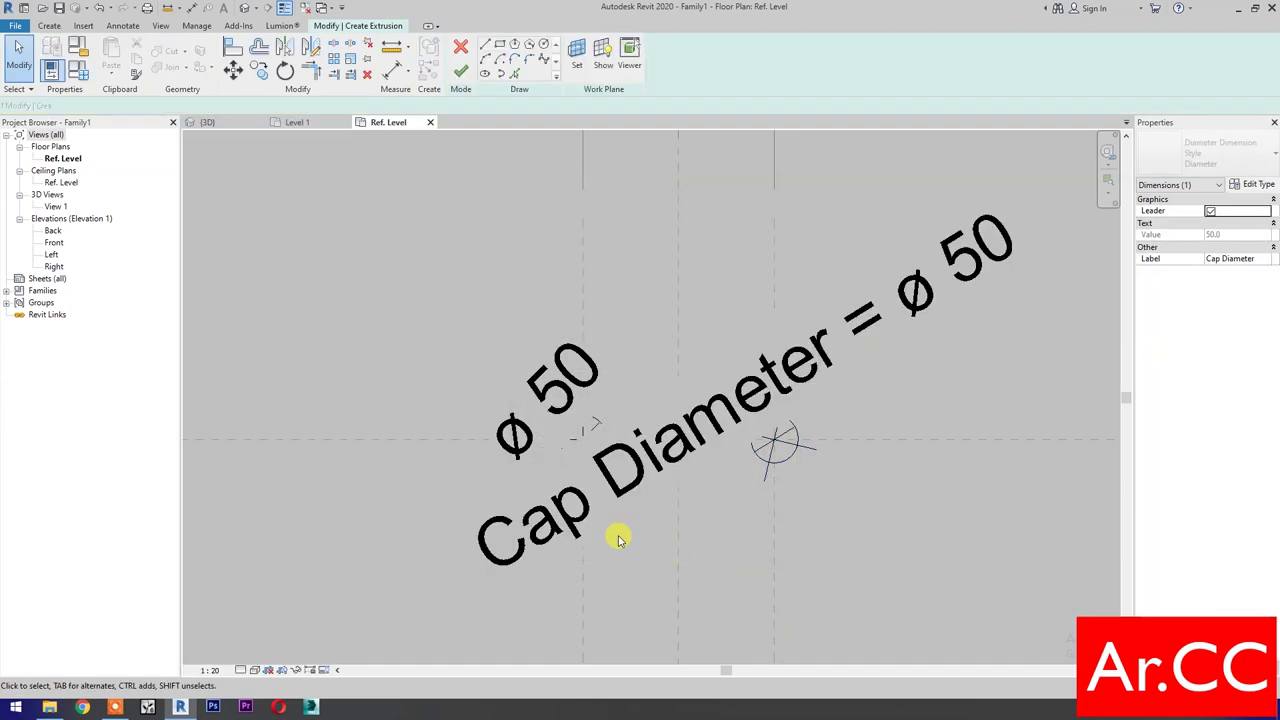
{"action": "left_click", "coordinate": [563, 398]}
{"action": "left_click", "coordinate": [520, 56]}
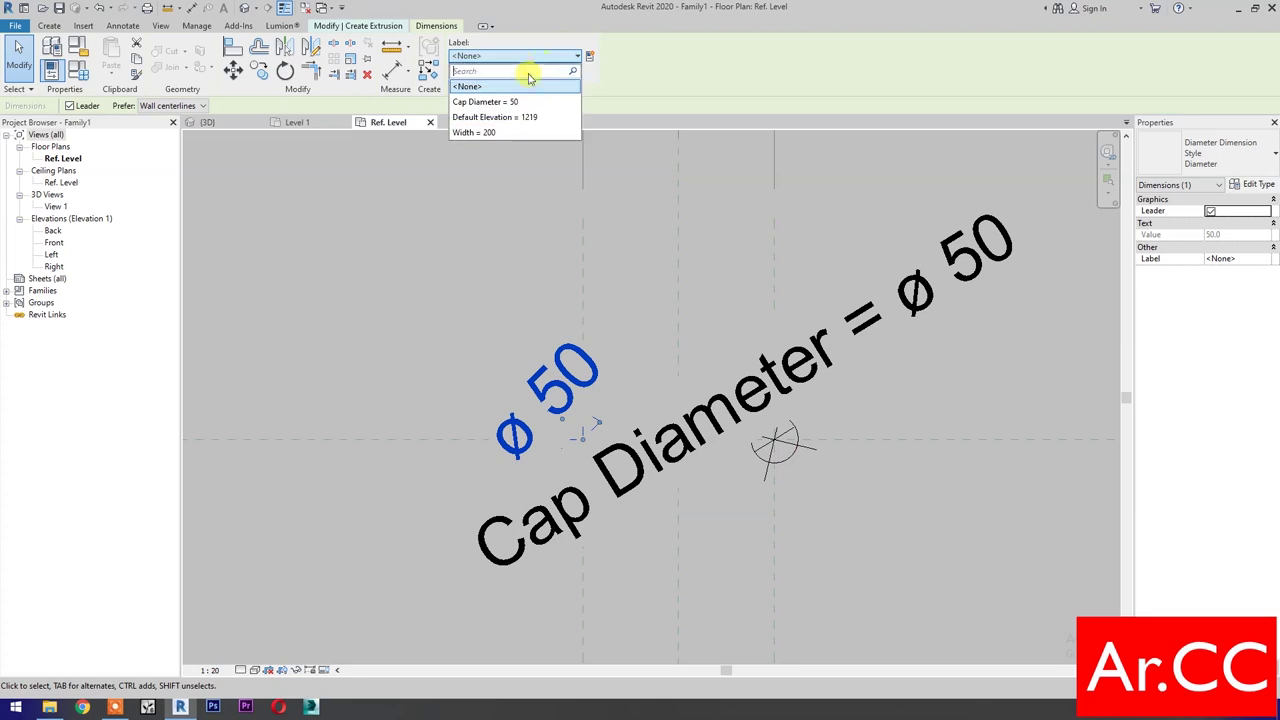
{"action": "left_click", "coordinate": [486, 101]}
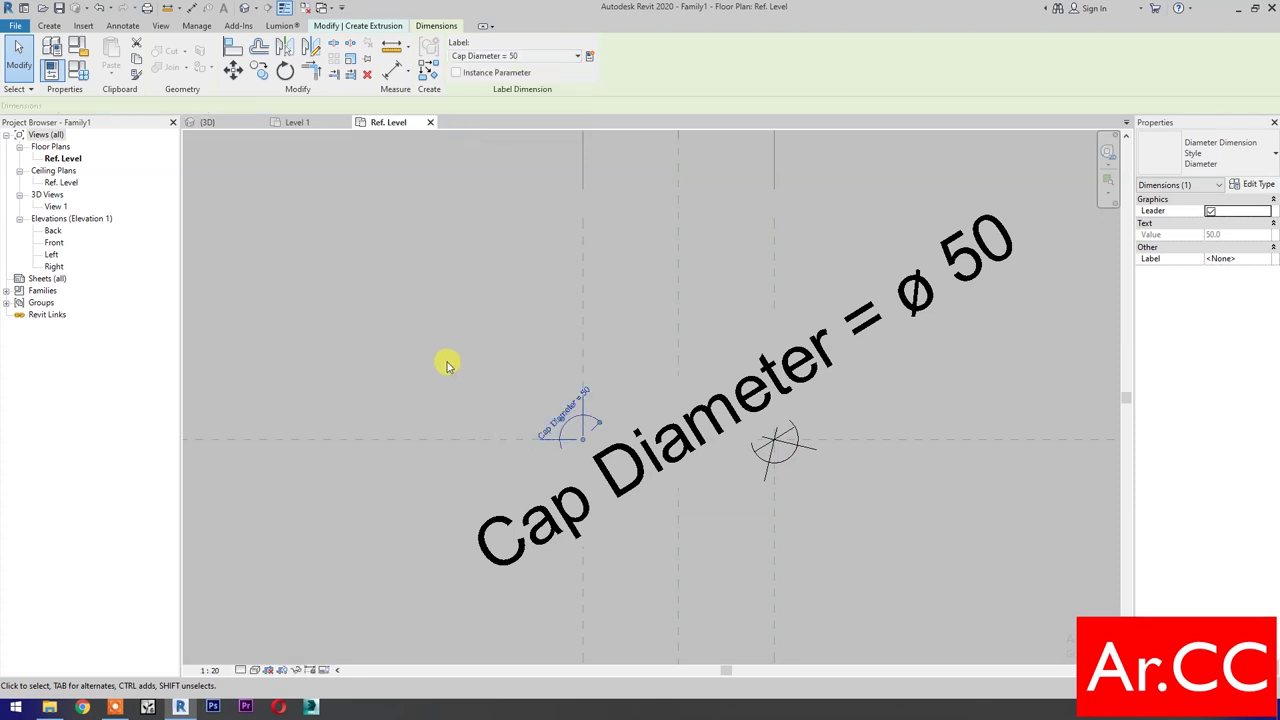
{"action": "left_click", "coordinate": [447, 366]}
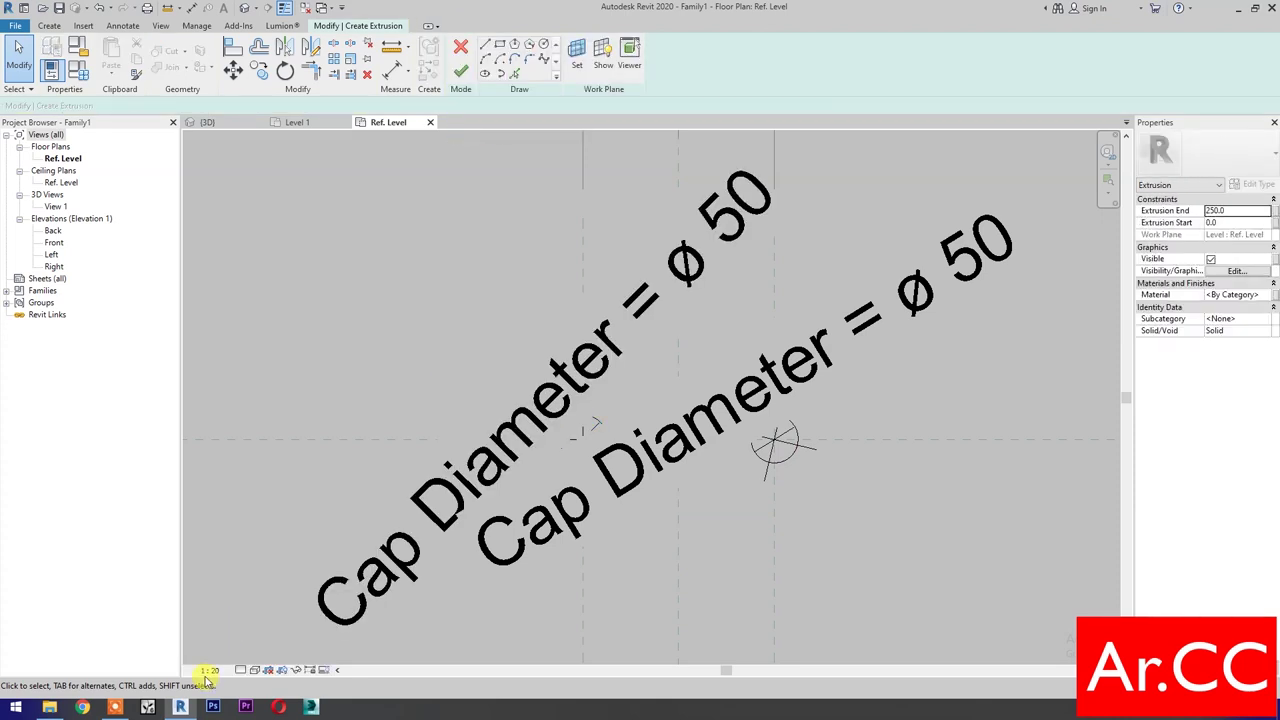
Set the Ref. Level plan's view scale to 1:5 and finish the two-circle extrusion at its 250 mm depth
{"action": "left_click", "coordinate": [207, 669]}
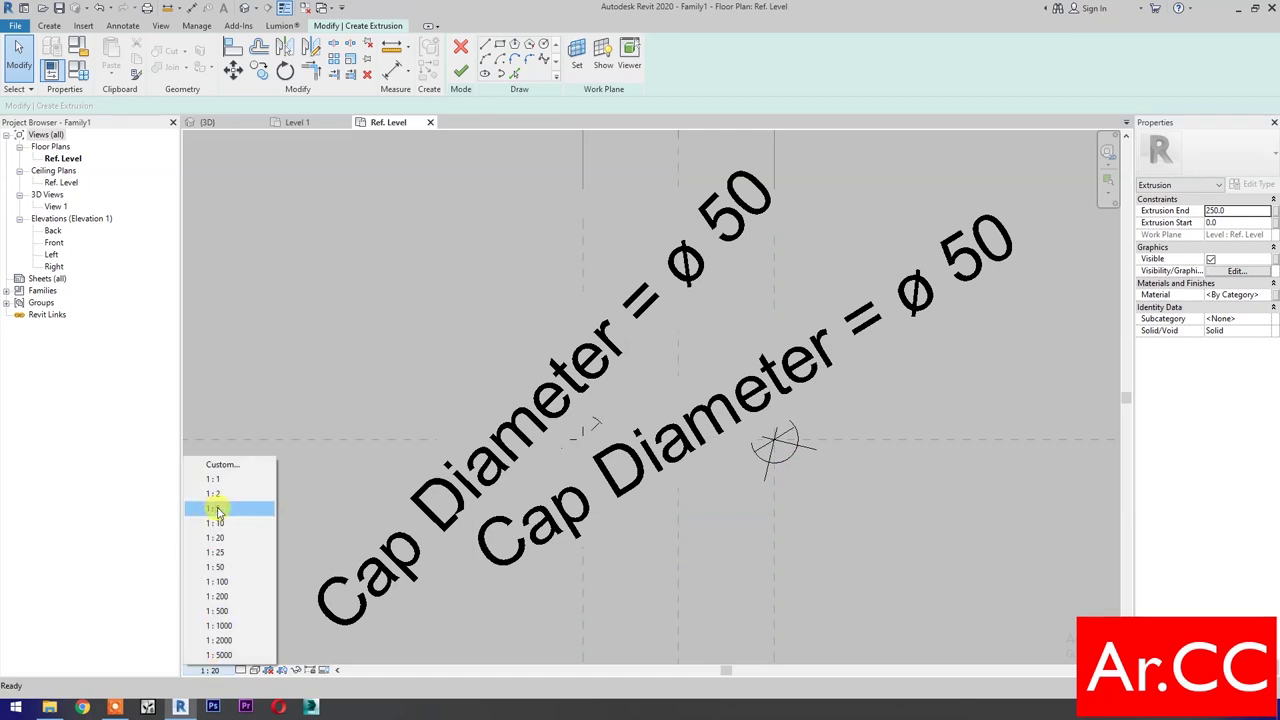
{"action": "left_click", "coordinate": [214, 504]}
{"action": "scroll", "coordinate": [706, 508], "scroll_direction": "up", "scroll_amount": 1}
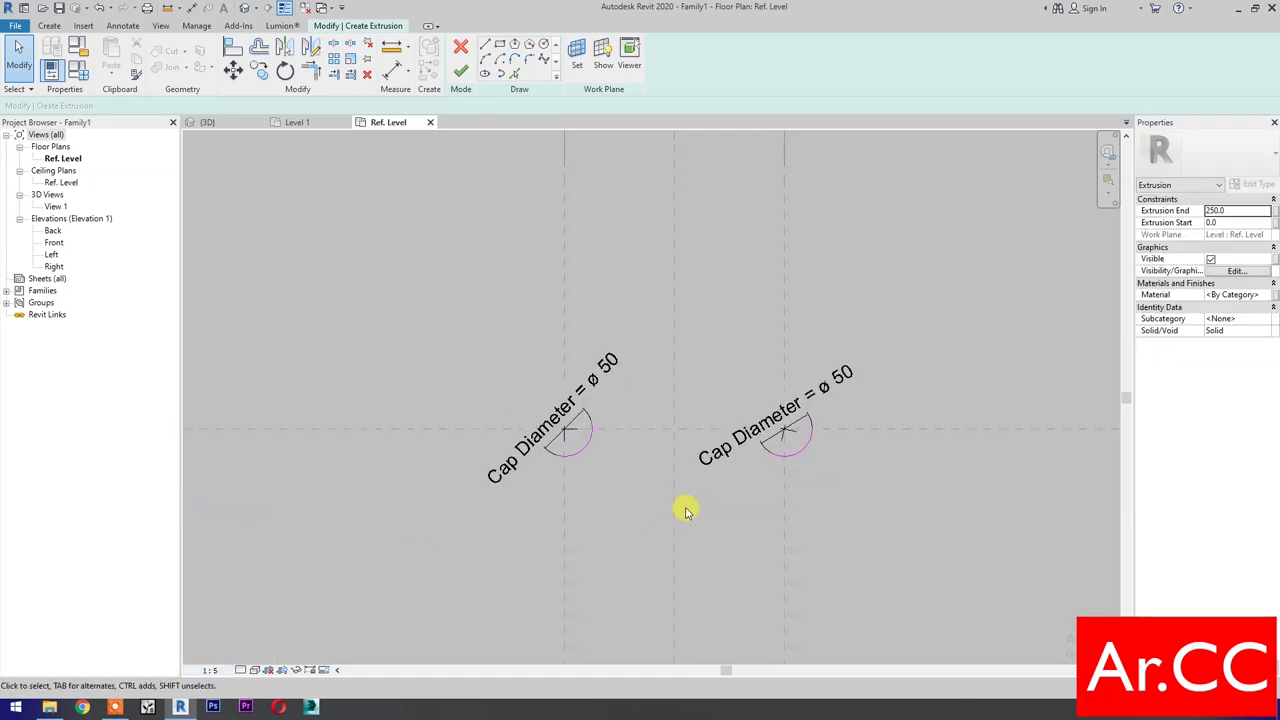
{"action": "left_click", "coordinate": [462, 74]}
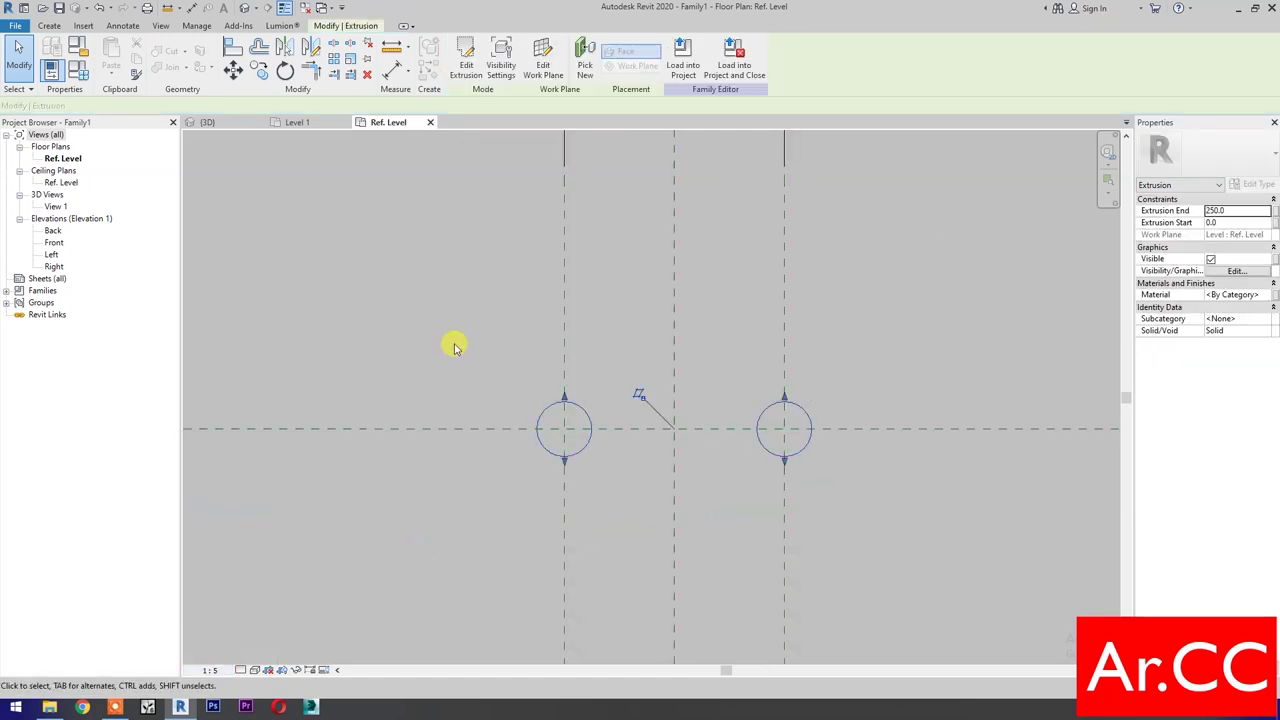
Open the Left elevation and set its view scale to 1:5
{"action": "double_click", "coordinate": [53, 254]}
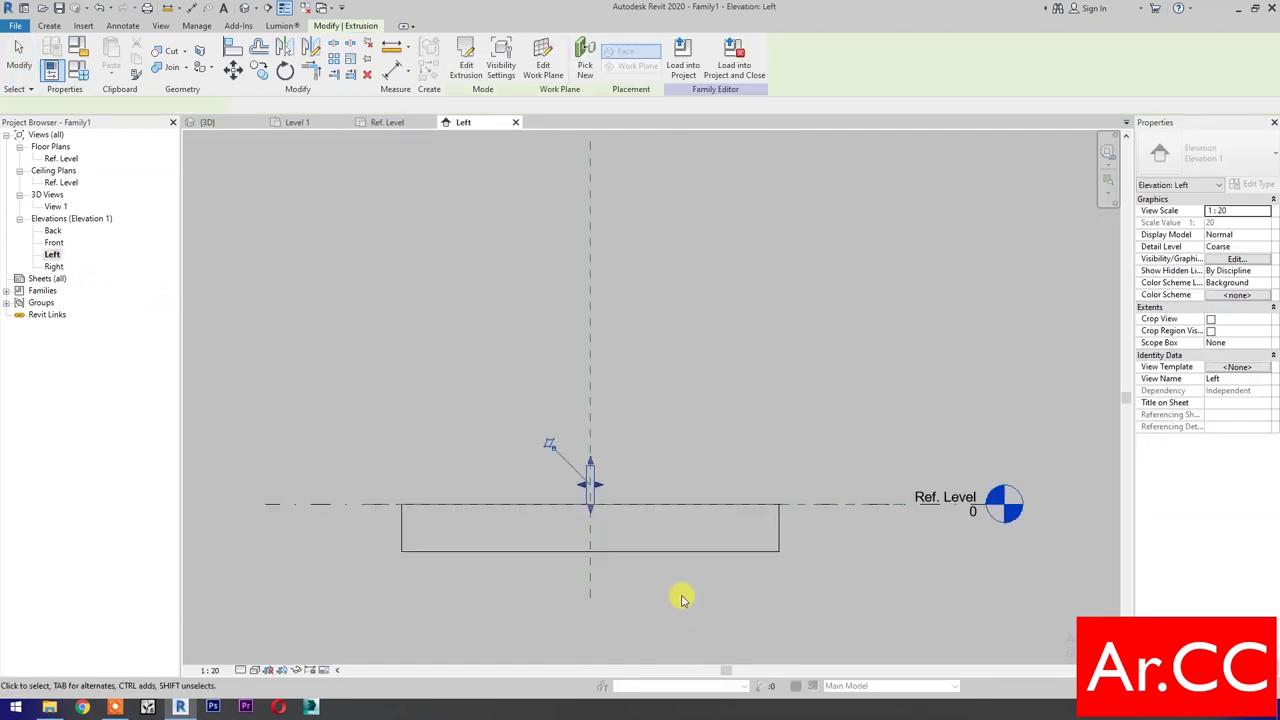
{"action": "scroll", "coordinate": [640, 580], "scroll_direction": "up", "scroll_amount": 2}
{"action": "left_click", "coordinate": [650, 537]}
{"action": "middle_click_drag", "start_coordinate": [694, 569], "coordinate": [752, 557]}
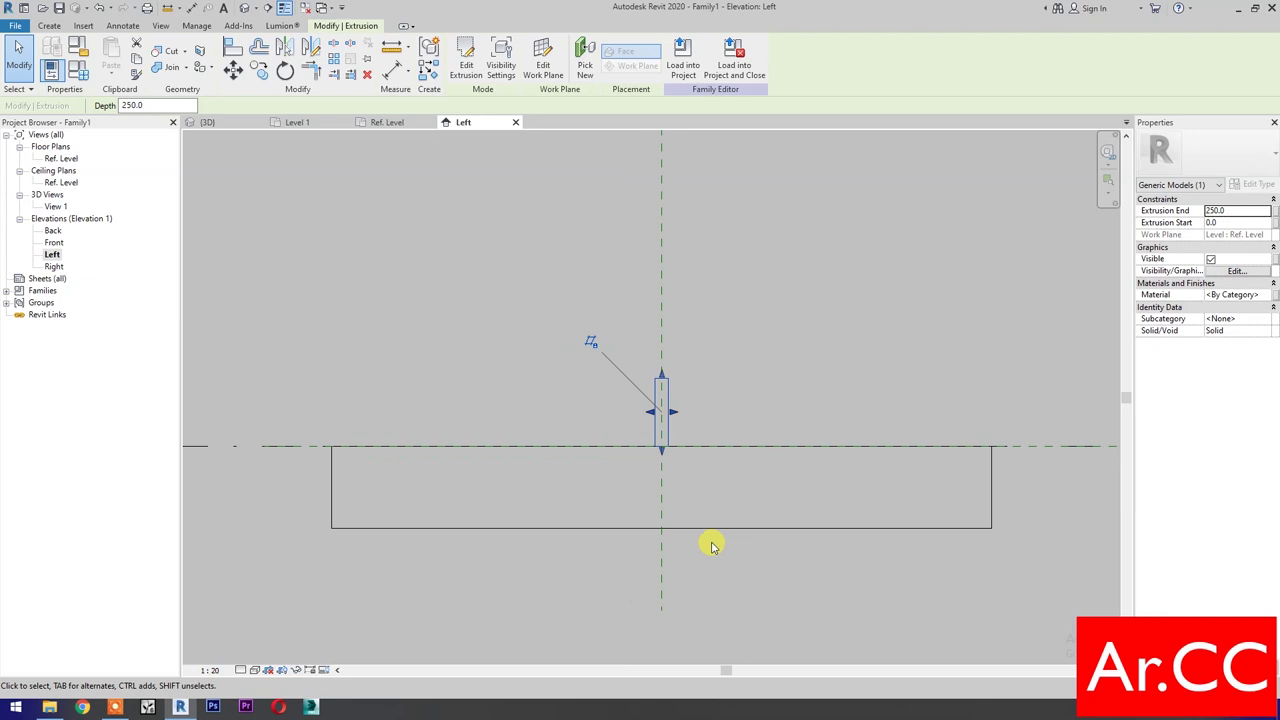
{"action": "left_click", "coordinate": [208, 670]}
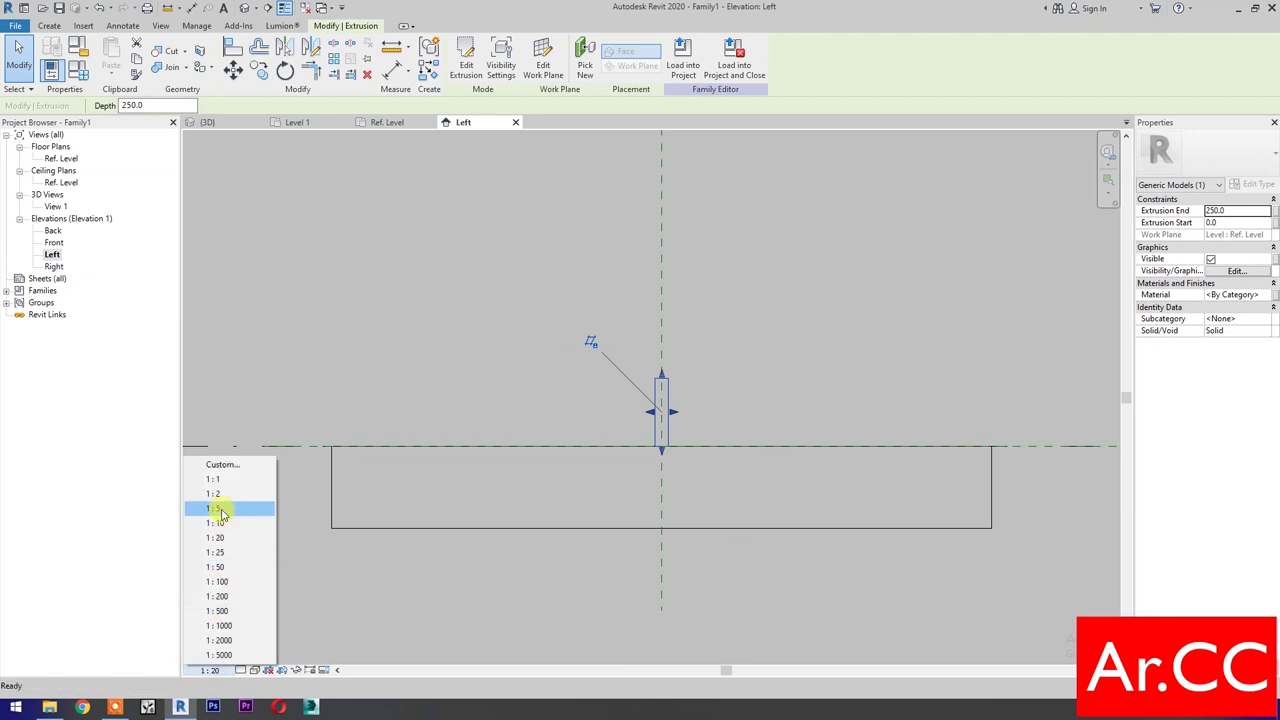
{"action": "left_click", "coordinate": [215, 509]}
{"action": "middle_click_drag", "start_coordinate": [737, 603], "coordinate": [694, 603]}
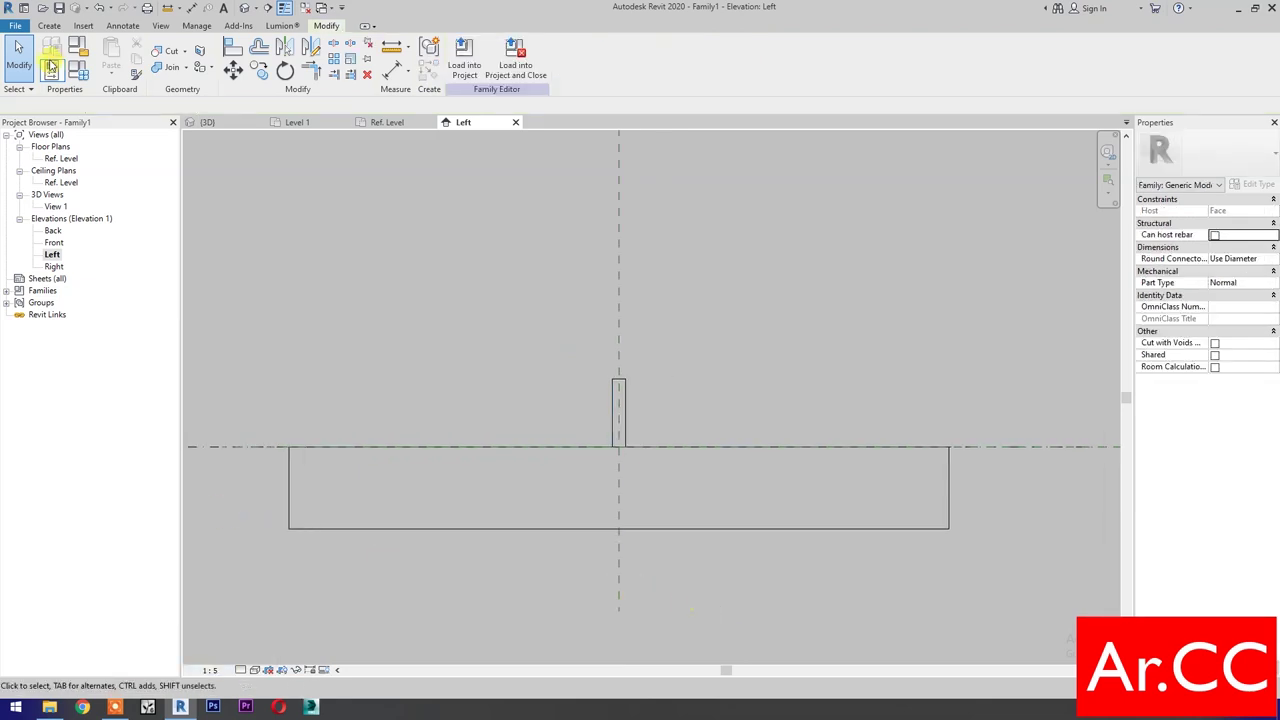
Draw a horizontal reference plane across the extrusion, about 113.5 mm above the Ref. Level
{"action": "left_click", "coordinate": [48, 26]}
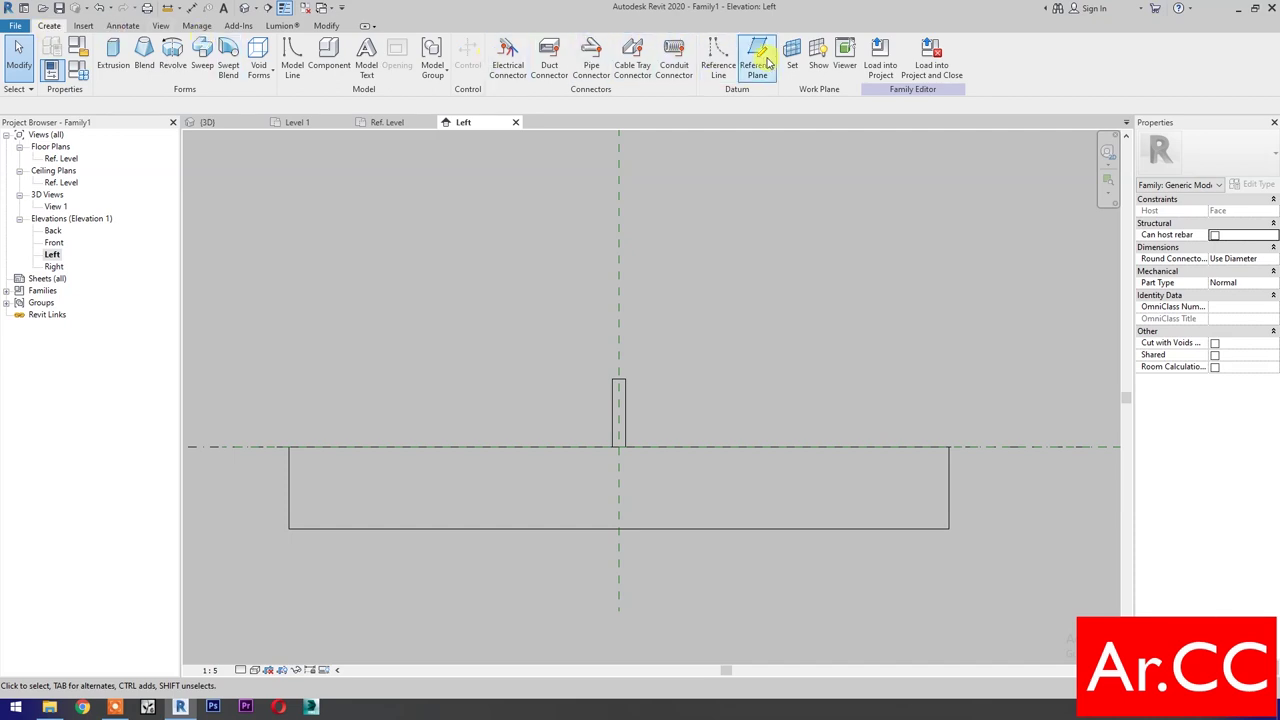
{"action": "left_click", "coordinate": [330, 415]}
{"action": "left_click", "coordinate": [900, 415]}
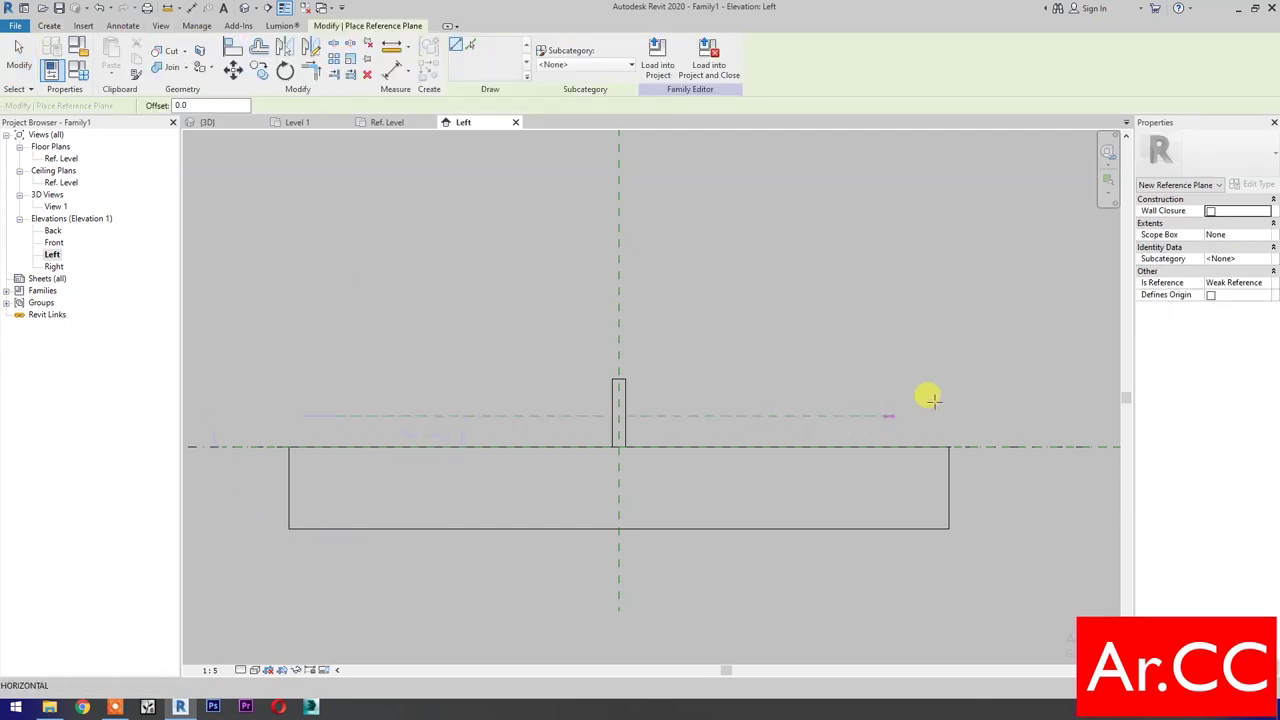
{"action": "left_click", "coordinate": [929, 415]}
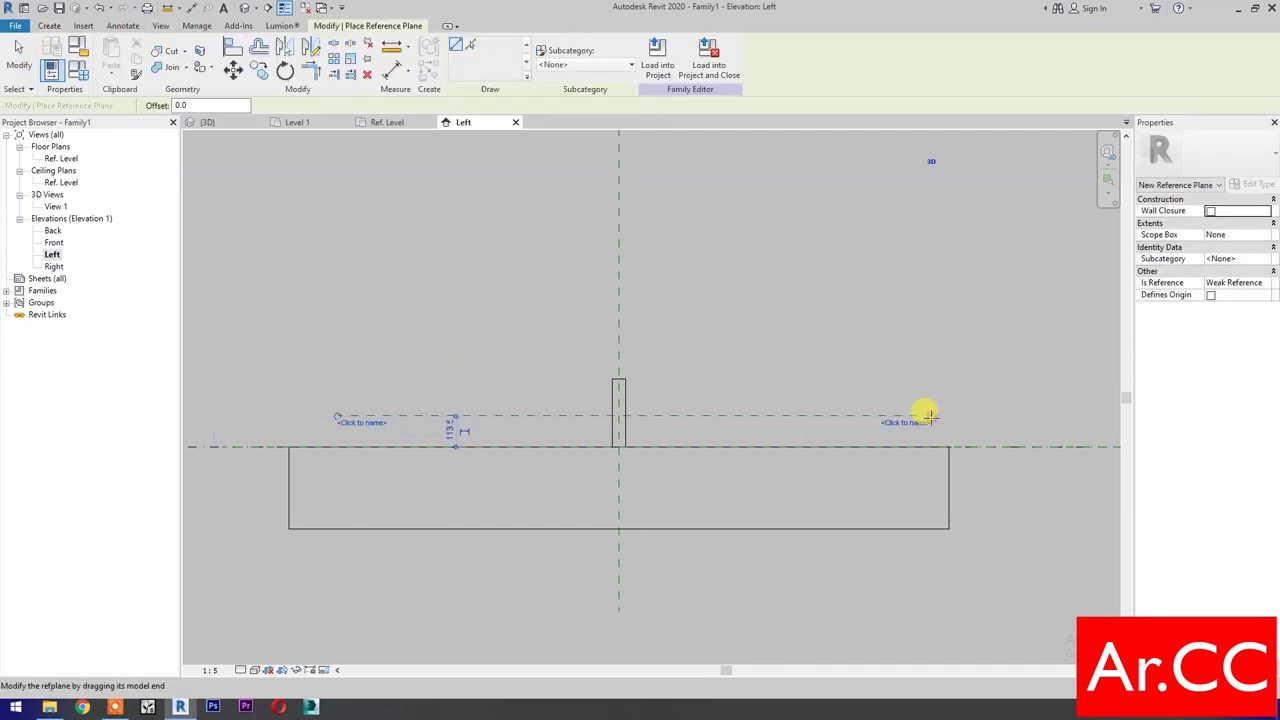
Add an aligned dimension between the Ref. Level and the reference plane above it
{"action": "key", "text": "d"}
{"action": "key", "text": "i"}
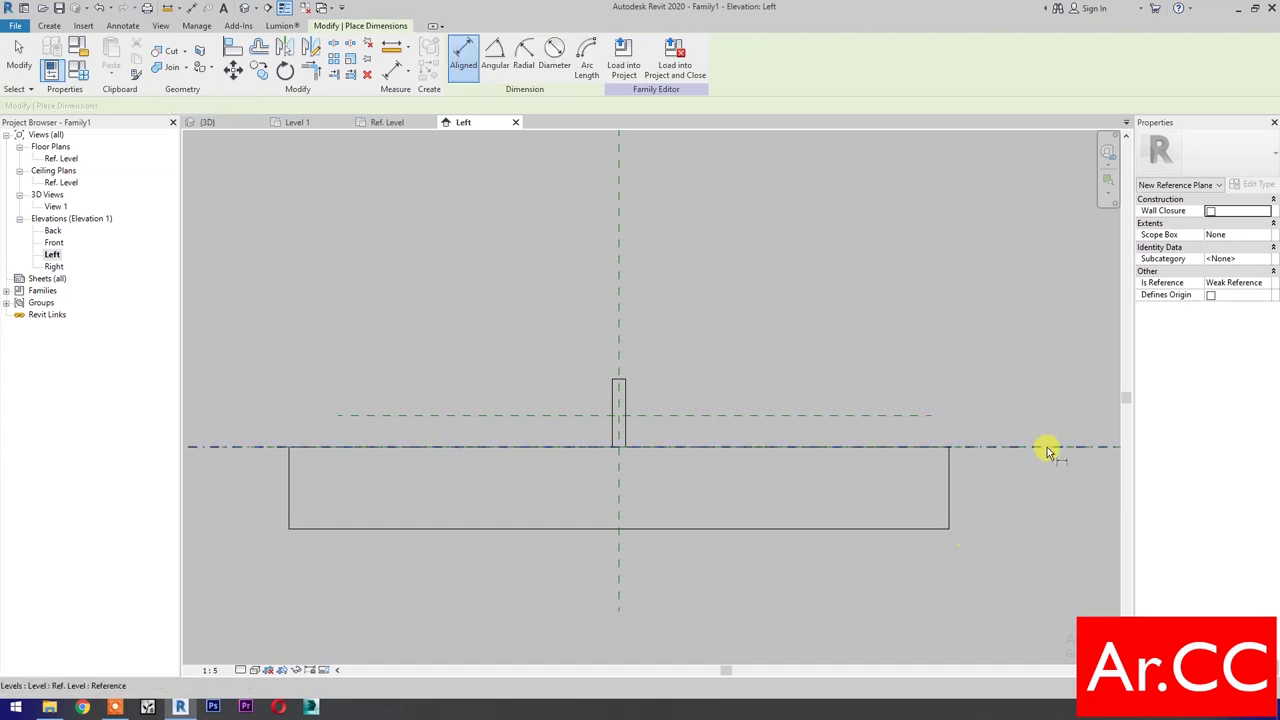
{"action": "left_click", "coordinate": [1047, 447]}
{"action": "left_click", "coordinate": [886, 416]}
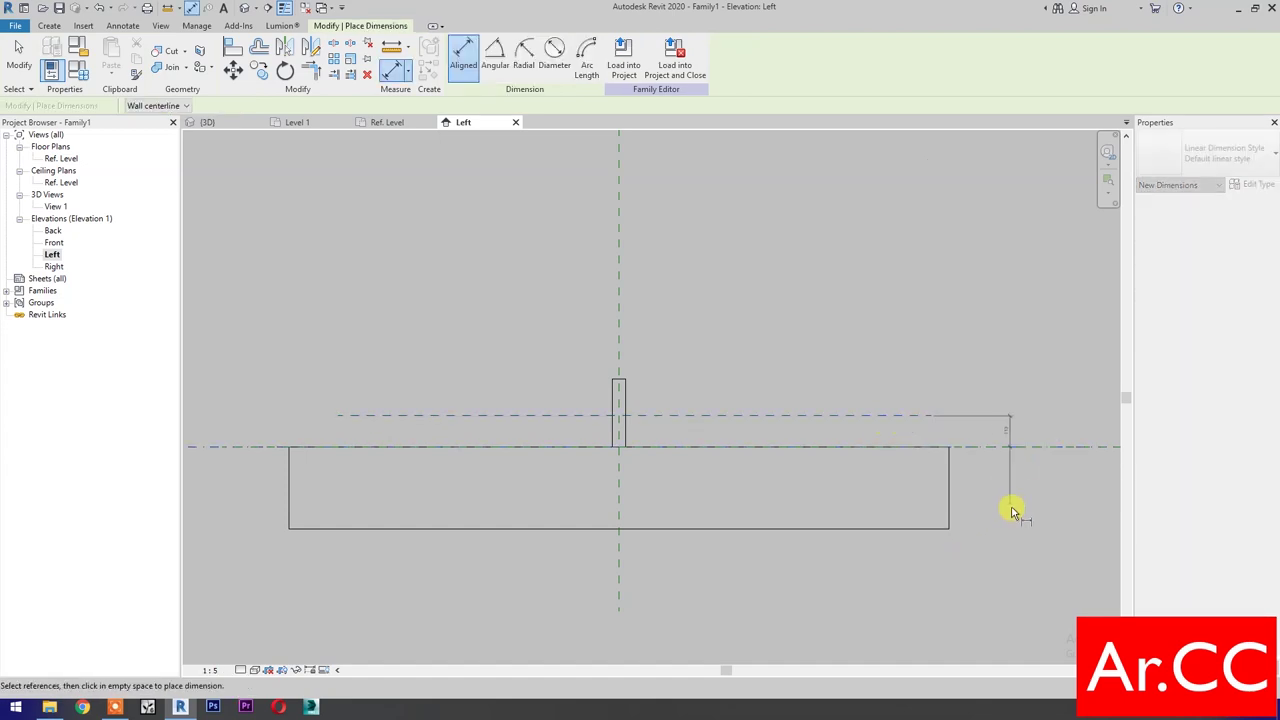
{"action": "scroll", "coordinate": [763, 443], "scroll_direction": "up", "scroll_amount": 3}
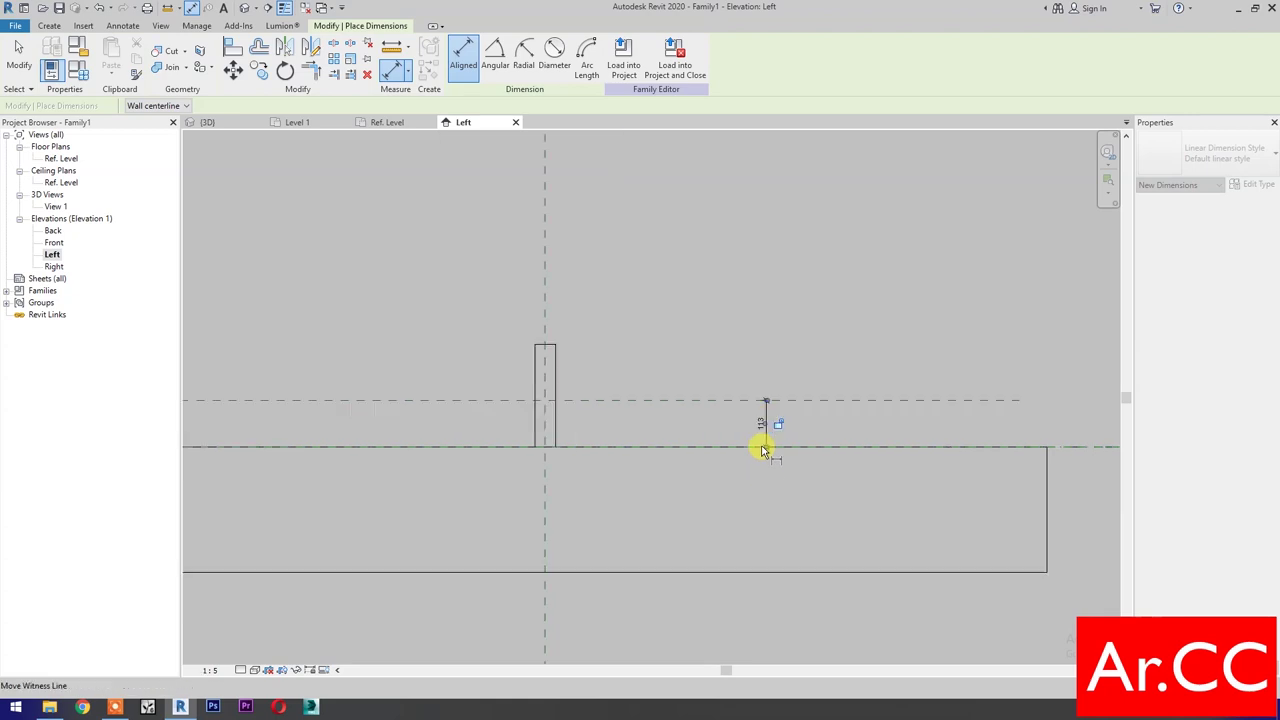
Label the dimension above the Ref. Level with a new type parameter named "Cap Height"
{"action": "left_click", "coordinate": [765, 424]}
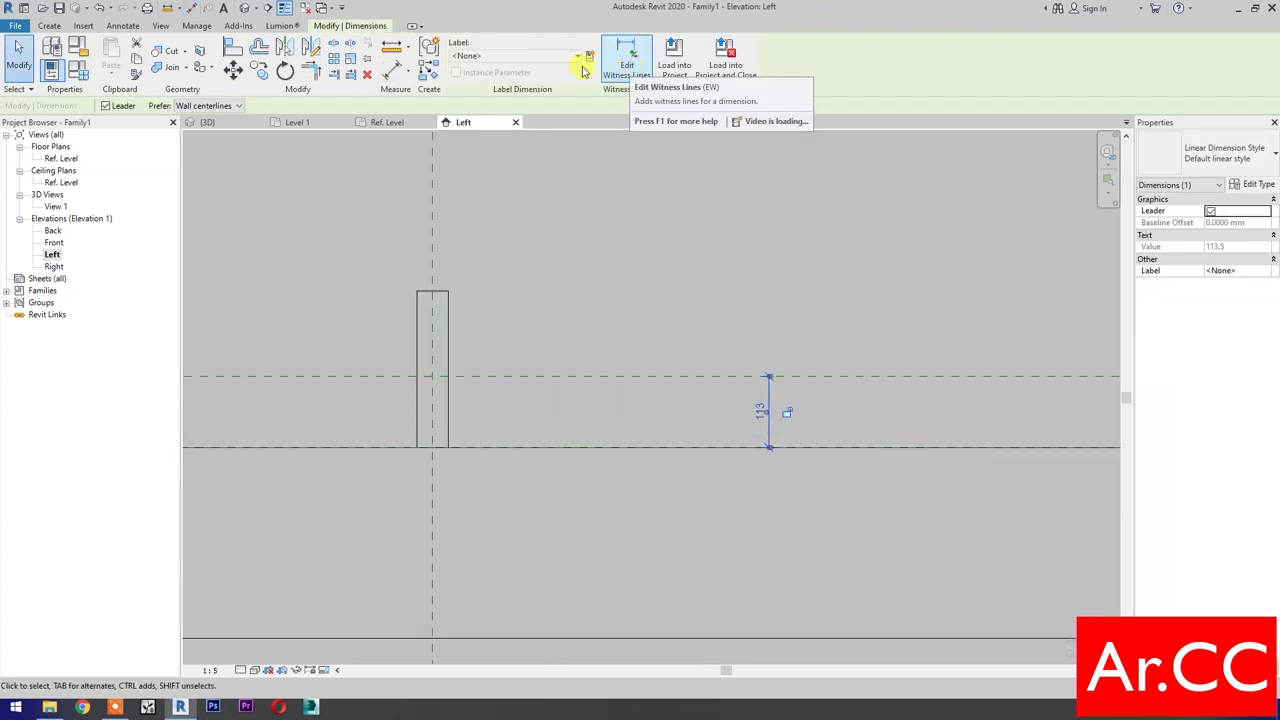
{"action": "left_click", "coordinate": [588, 55]}
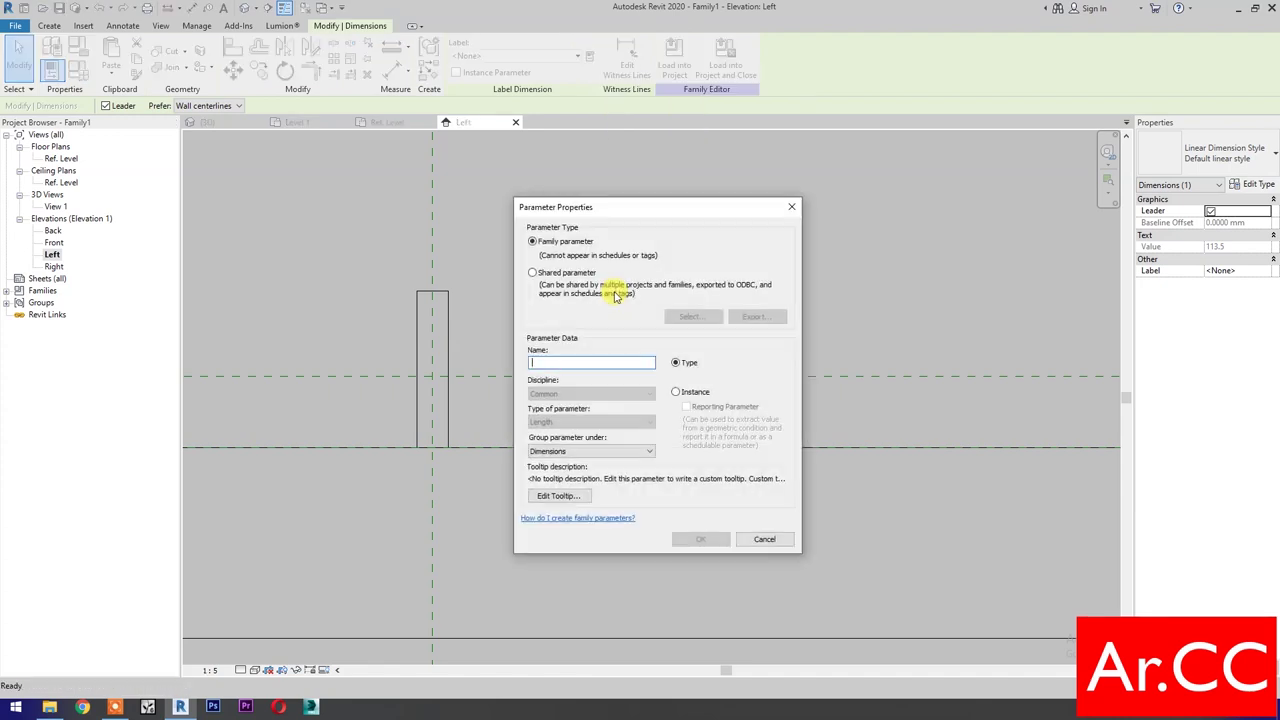
{"action": "type", "text": "Cap Height"}
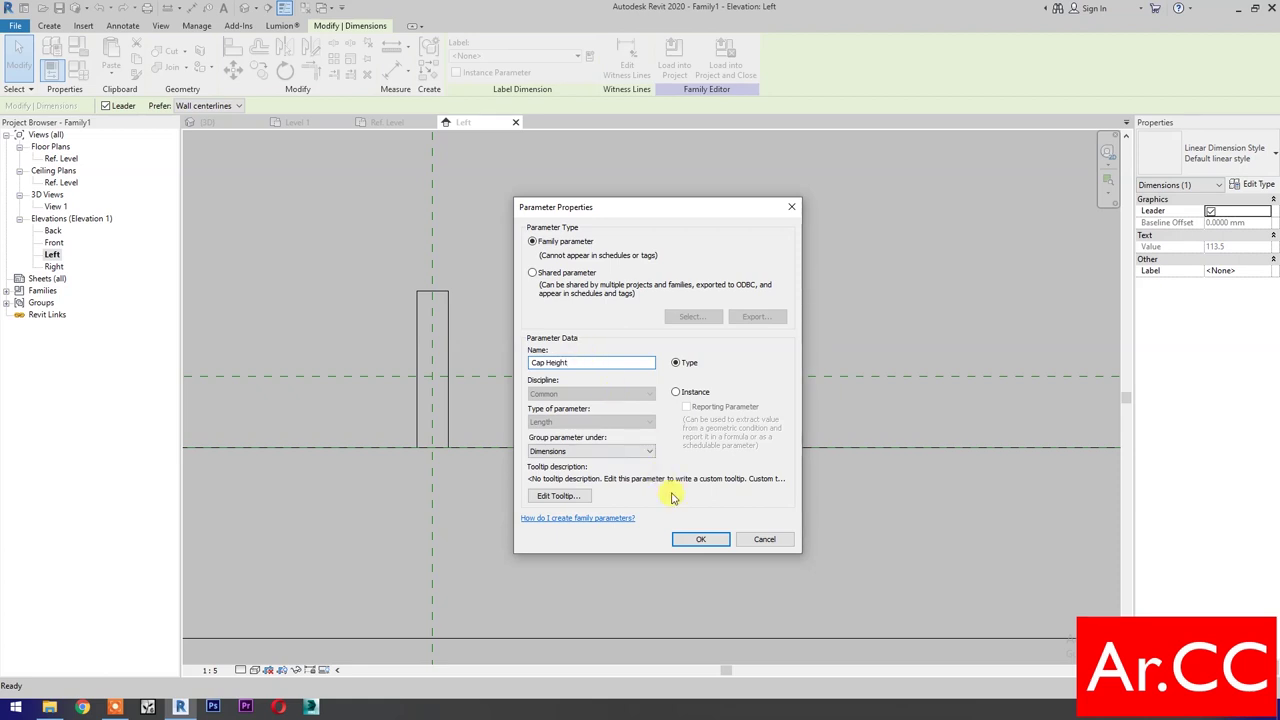
{"action": "left_click", "coordinate": [688, 540]}
{"action": "left_click", "coordinate": [686, 543]}
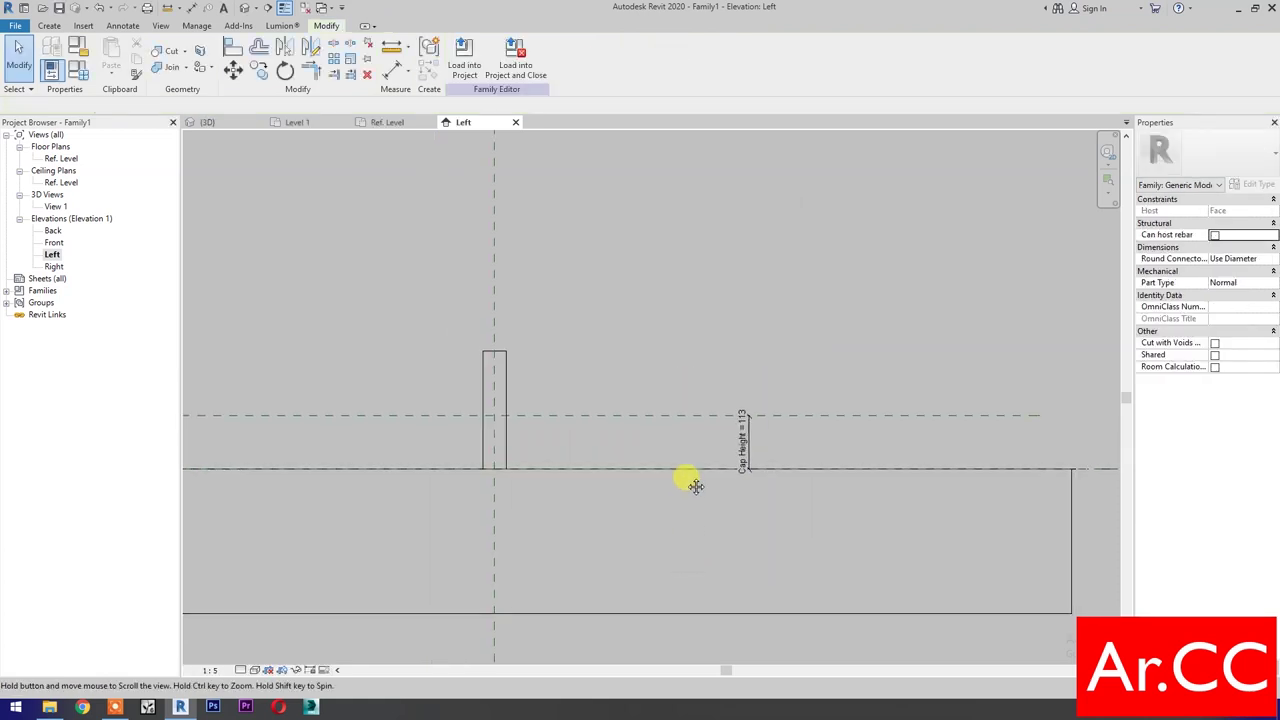
Copy the upper reference plane twice below the Ref. Level, about 66.5 mm below it and about 120 mm further down
{"action": "left_click", "coordinate": [615, 355]}
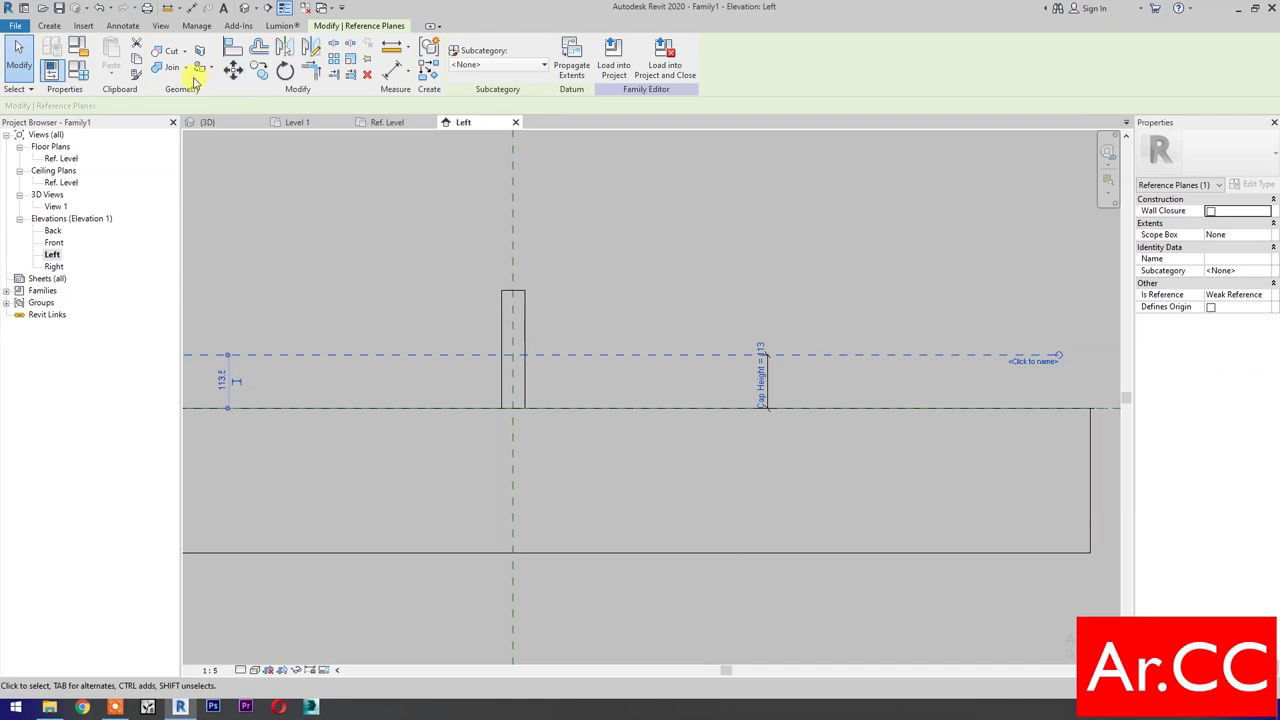
{"action": "left_click", "coordinate": [259, 70]}
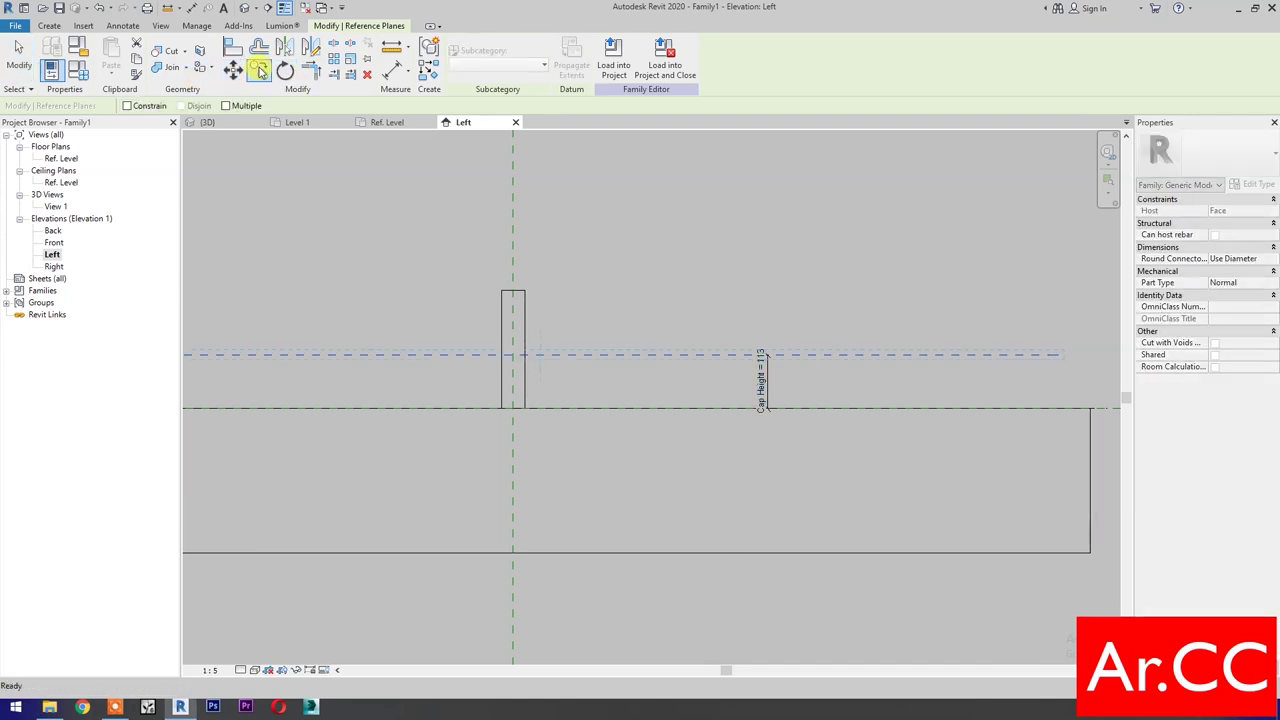
{"action": "left_click", "coordinate": [226, 106]}
{"action": "left_click", "coordinate": [662, 223]}
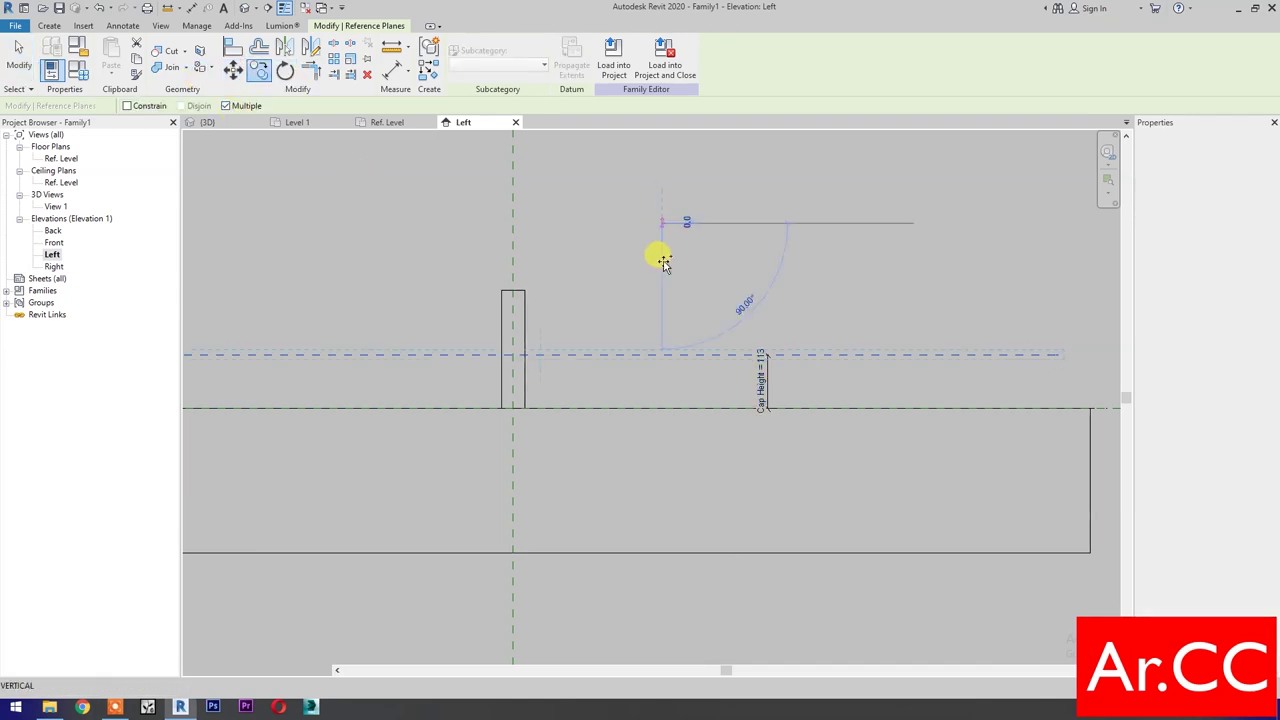
{"action": "left_click", "coordinate": [665, 309]}
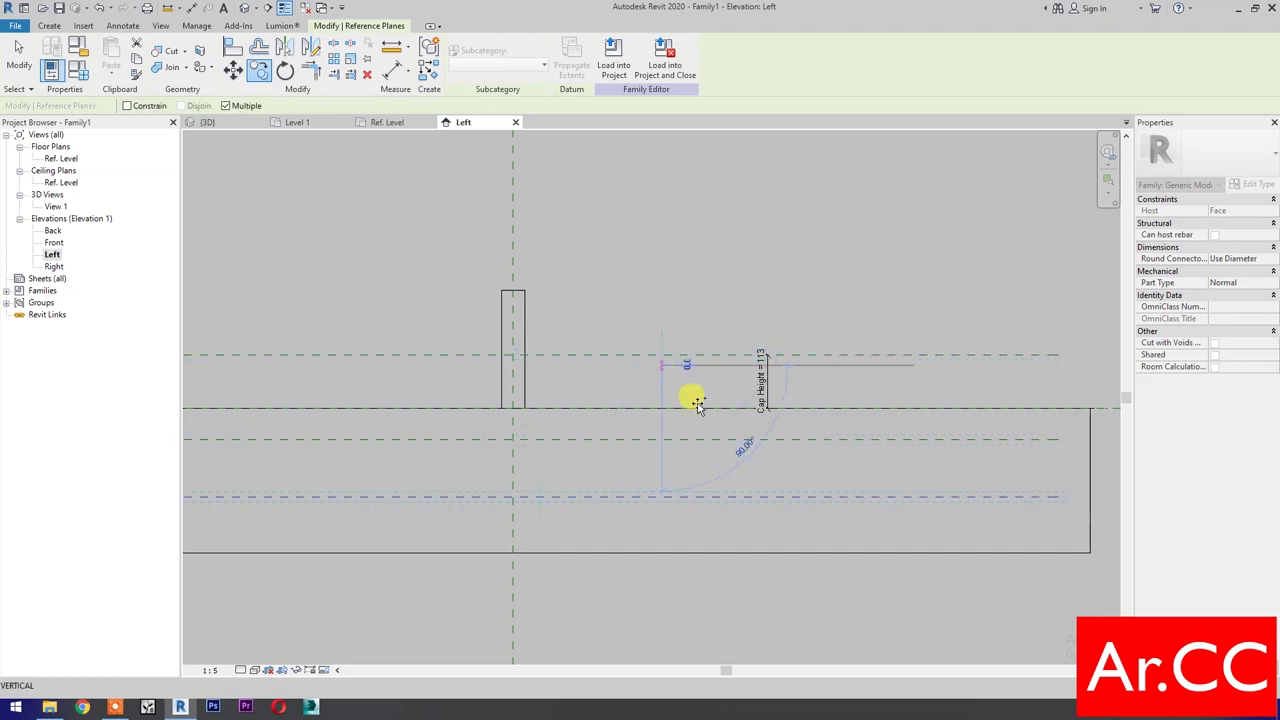
{"action": "scroll", "coordinate": [686, 391], "scroll_direction": "down", "scroll_amount": 2}
{"action": "key", "text": "Escape"}
{"action": "key", "text": "Escape"}
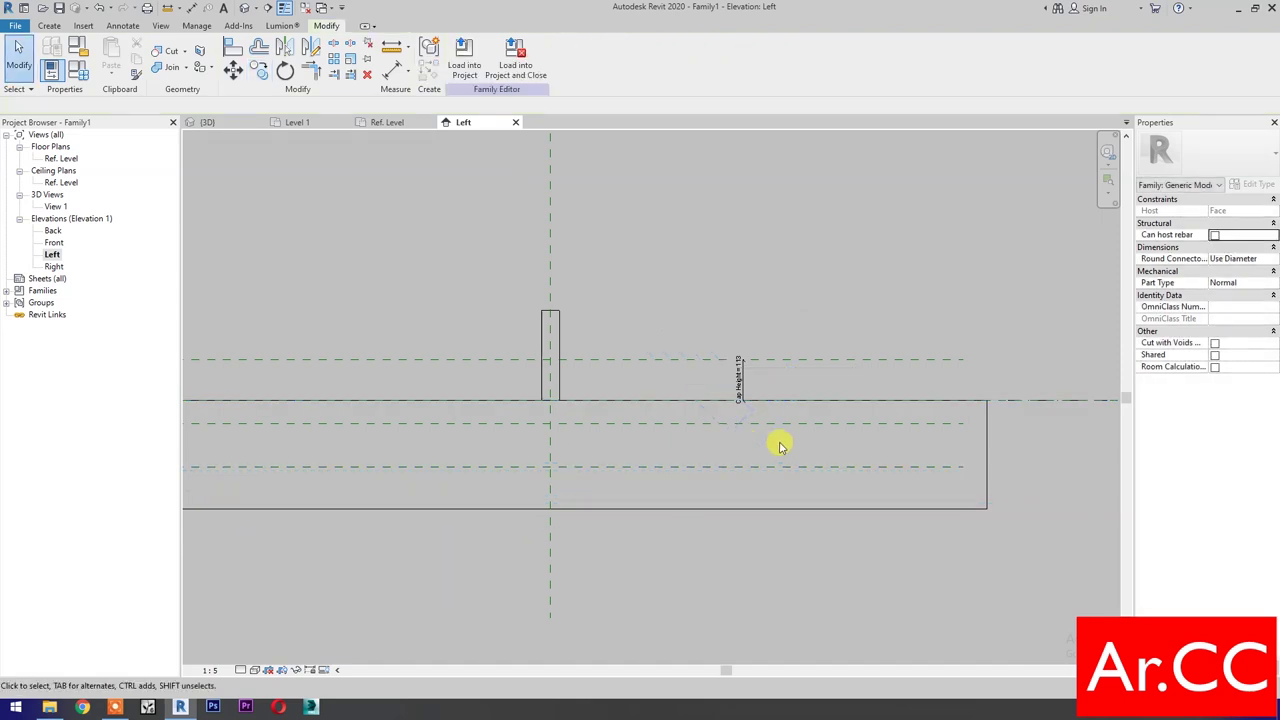
Add an aligned dimension between the Ref. Level and the first reference plane below it
{"action": "key", "text": "d"}
{"action": "key", "text": "i"}
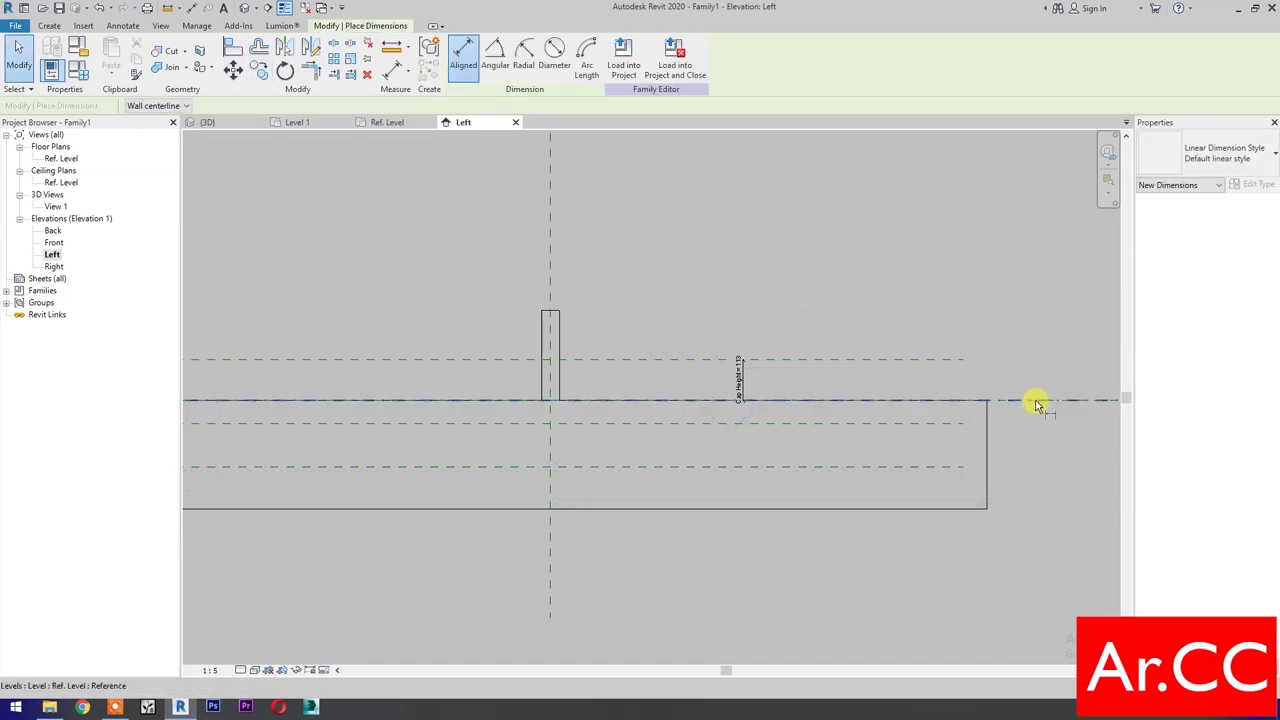
{"action": "left_click", "coordinate": [1037, 403]}
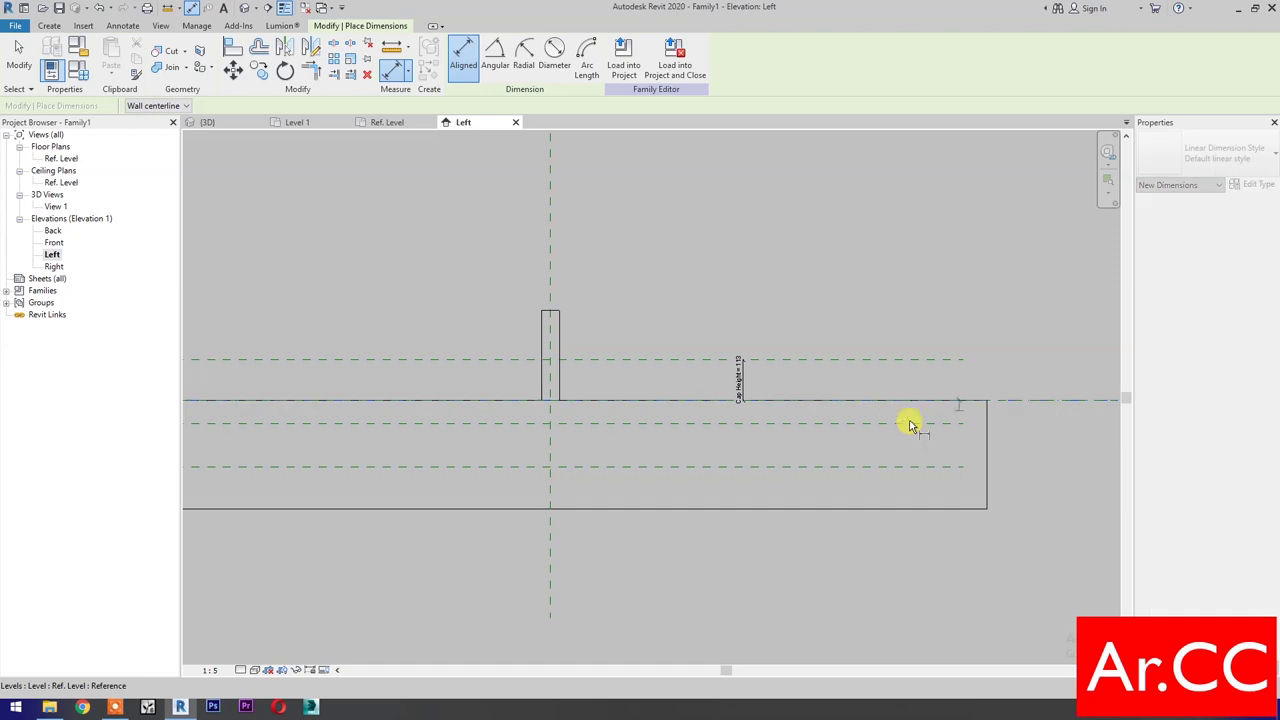
{"action": "left_click", "coordinate": [722, 447]}
{"action": "scroll", "coordinate": [714, 443], "scroll_direction": "up", "scroll_amount": 2}
{"action": "key", "text": "Escape"}
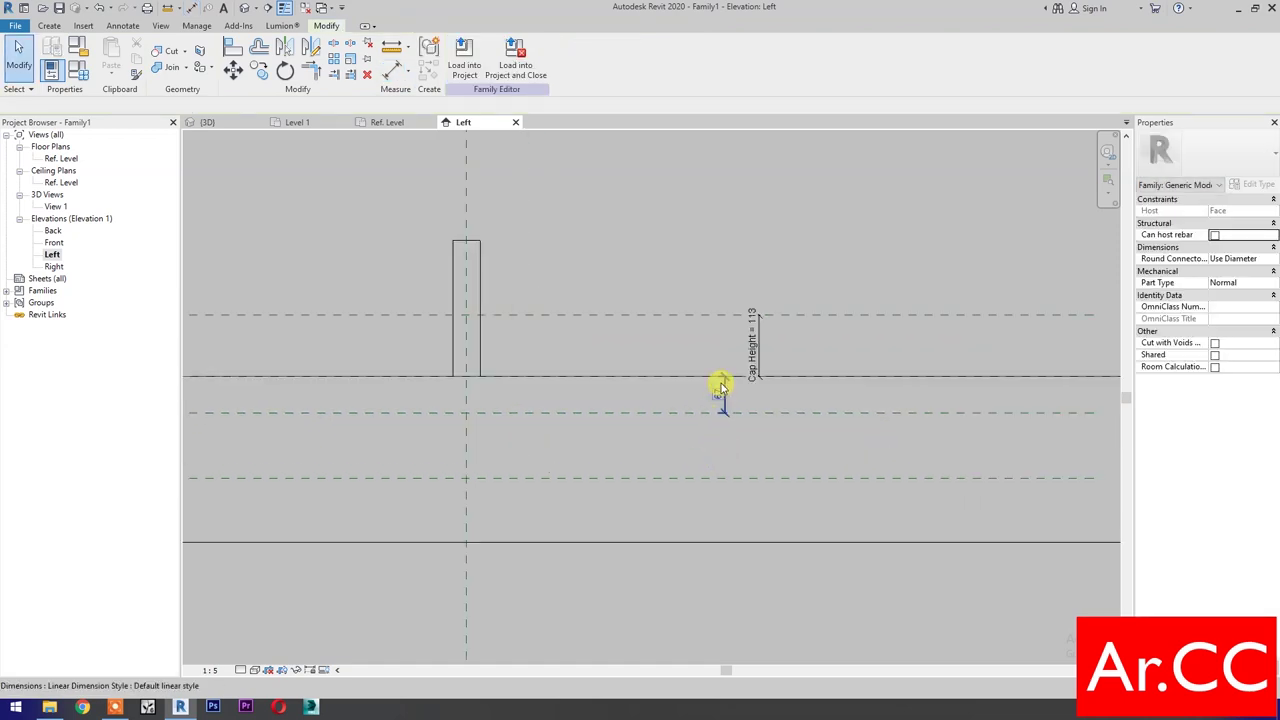
Label the dimension just below the Ref. Level with a new type parameter named "Glass Thickness"
{"action": "left_click", "coordinate": [720, 376]}
{"action": "left_click", "coordinate": [592, 56]}
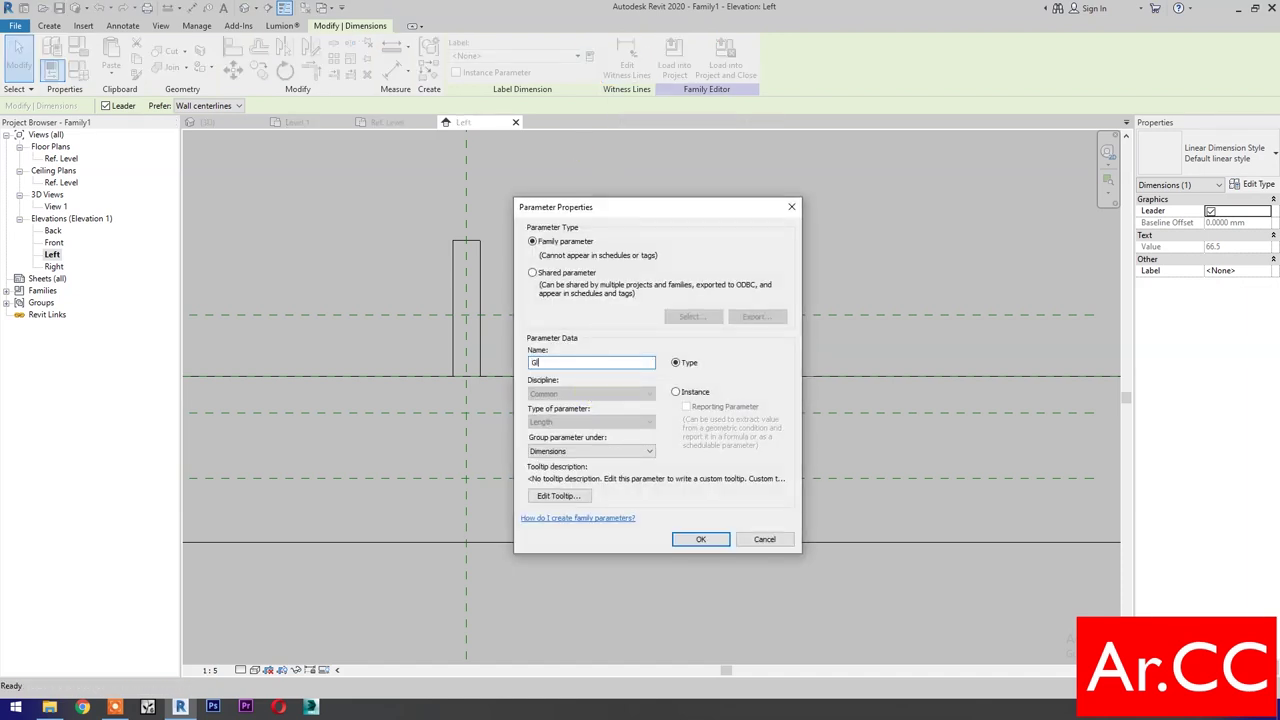
{"action": "left_click", "coordinate": [696, 543]}
{"action": "left_click", "coordinate": [665, 589]}
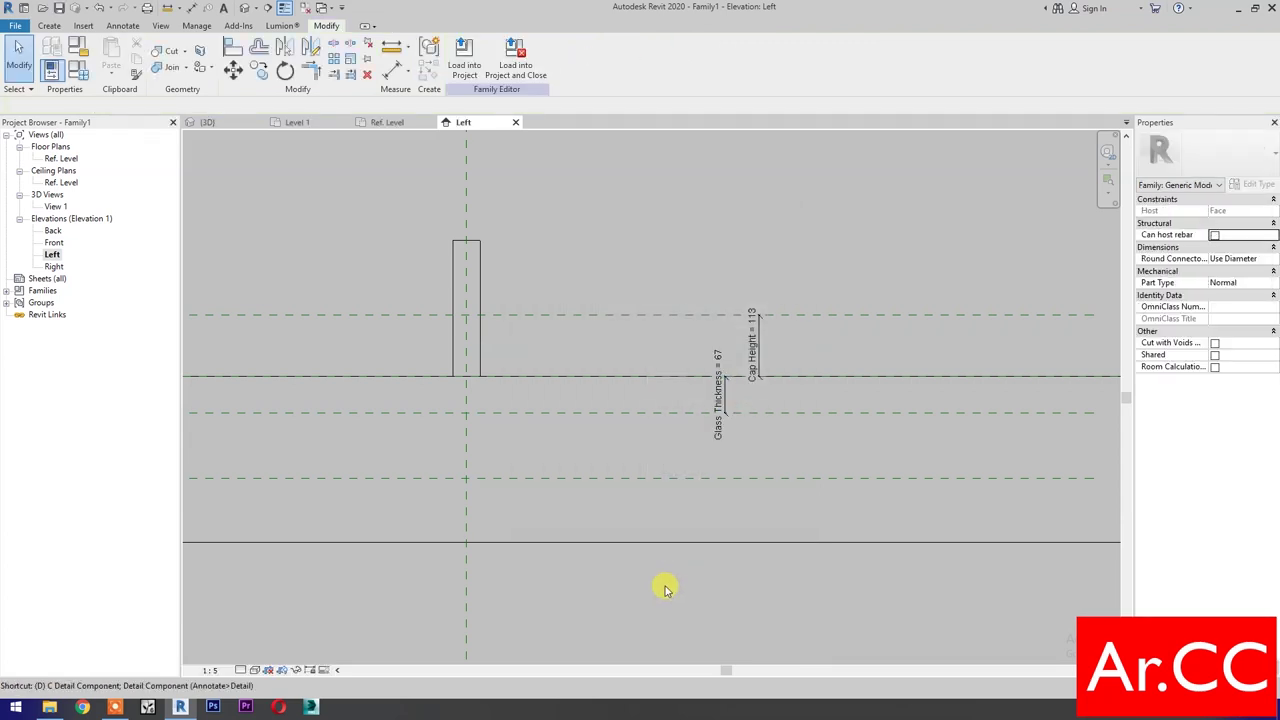
Add an aligned dimension between the two reference planes below the Ref. Level
{"action": "key", "text": "d"}
{"action": "key", "text": "i"}
{"action": "left_click", "coordinate": [793, 412]}
{"action": "left_click", "coordinate": [793, 476]}
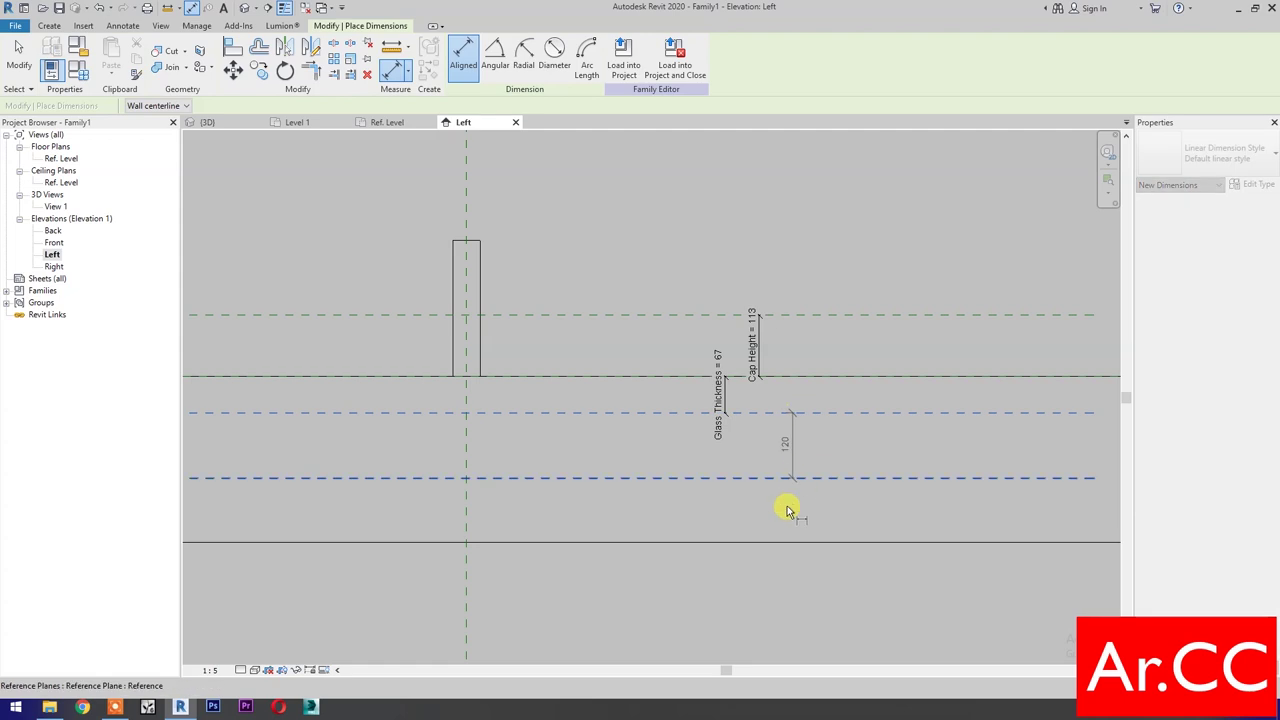
{"action": "left_click", "coordinate": [757, 578]}
{"action": "key", "text": "Escape"}
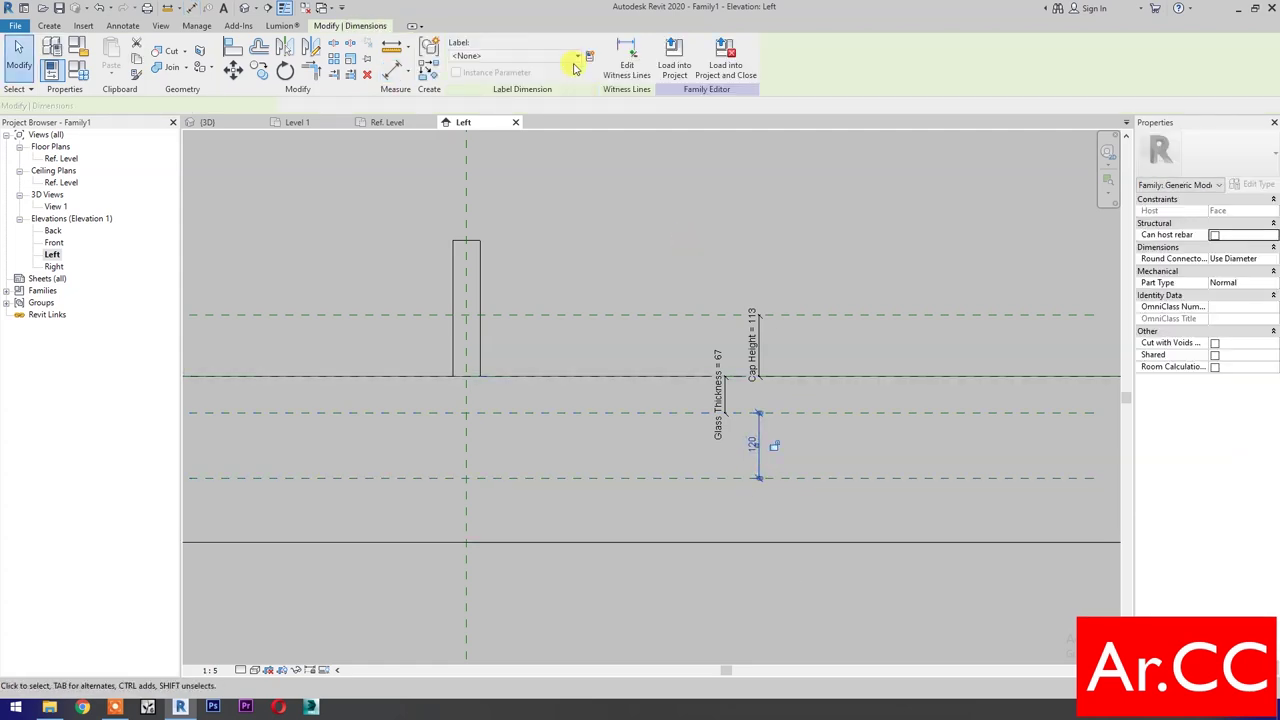
Label the dimension between the two lower reference planes with a new type parameter named "Spacer Height"
{"action": "left_click", "coordinate": [589, 55]}
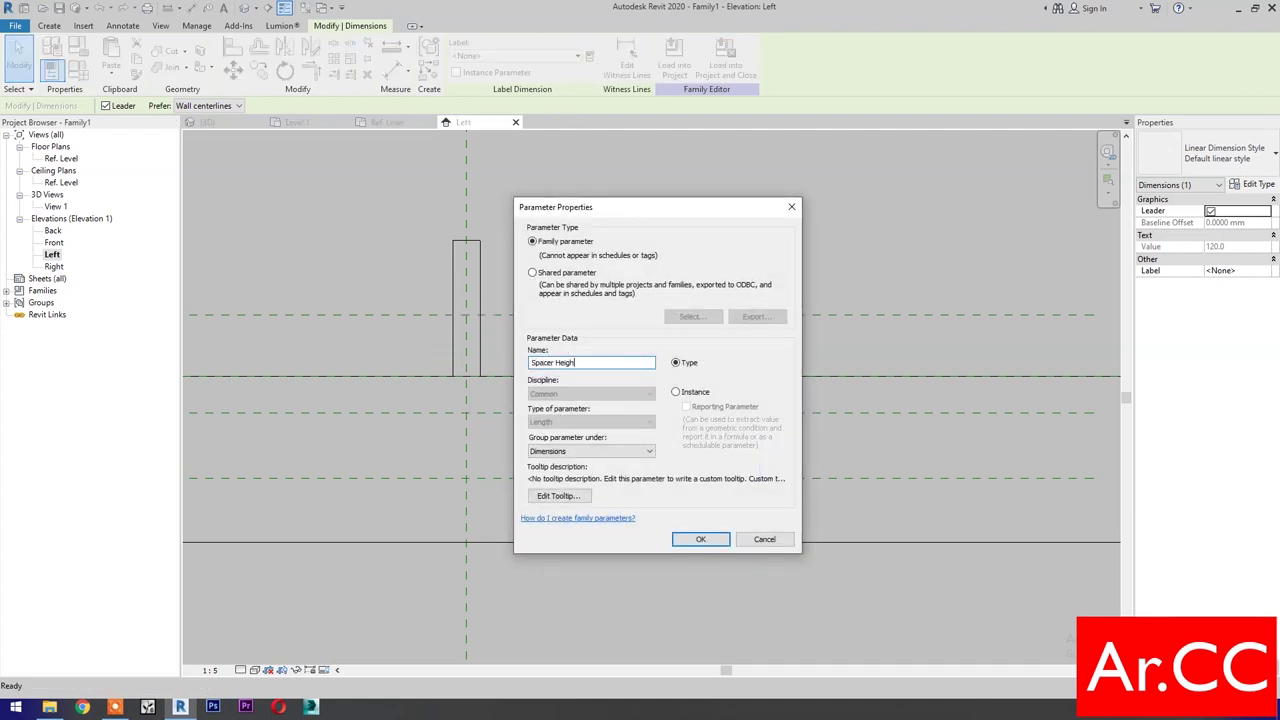
{"action": "left_click", "coordinate": [690, 540]}
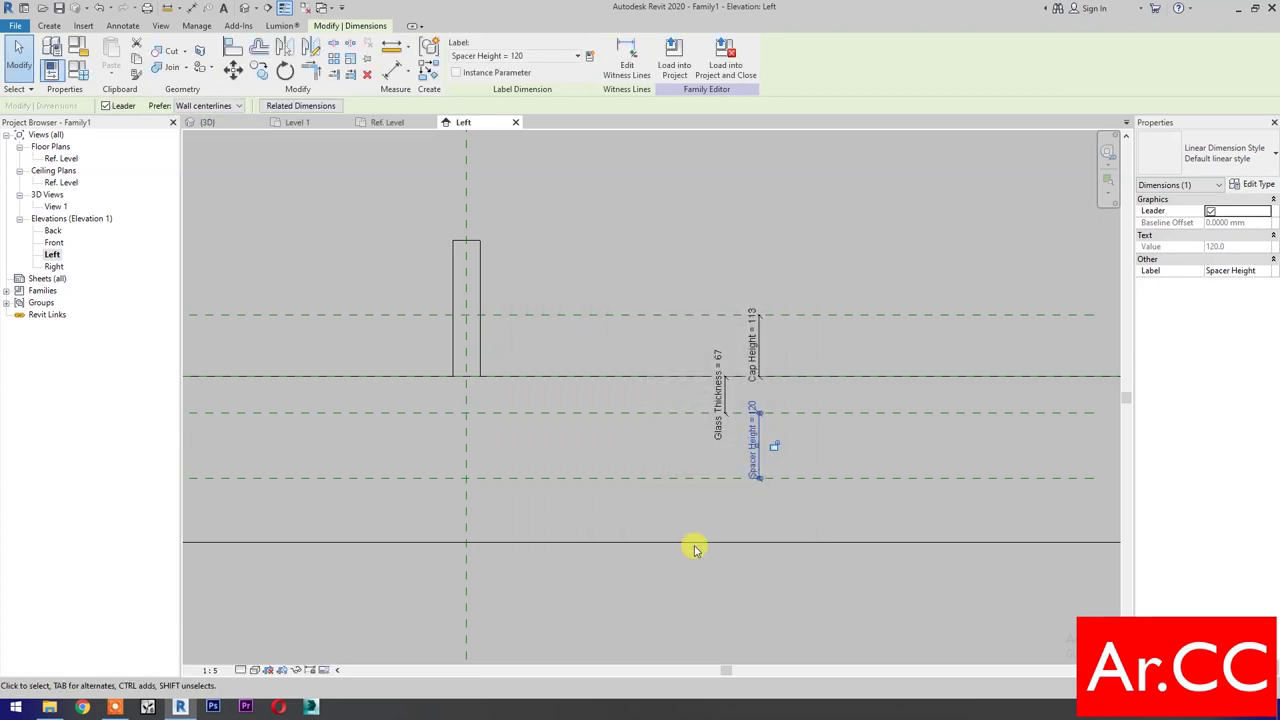
{"action": "left_click", "coordinate": [571, 468]}
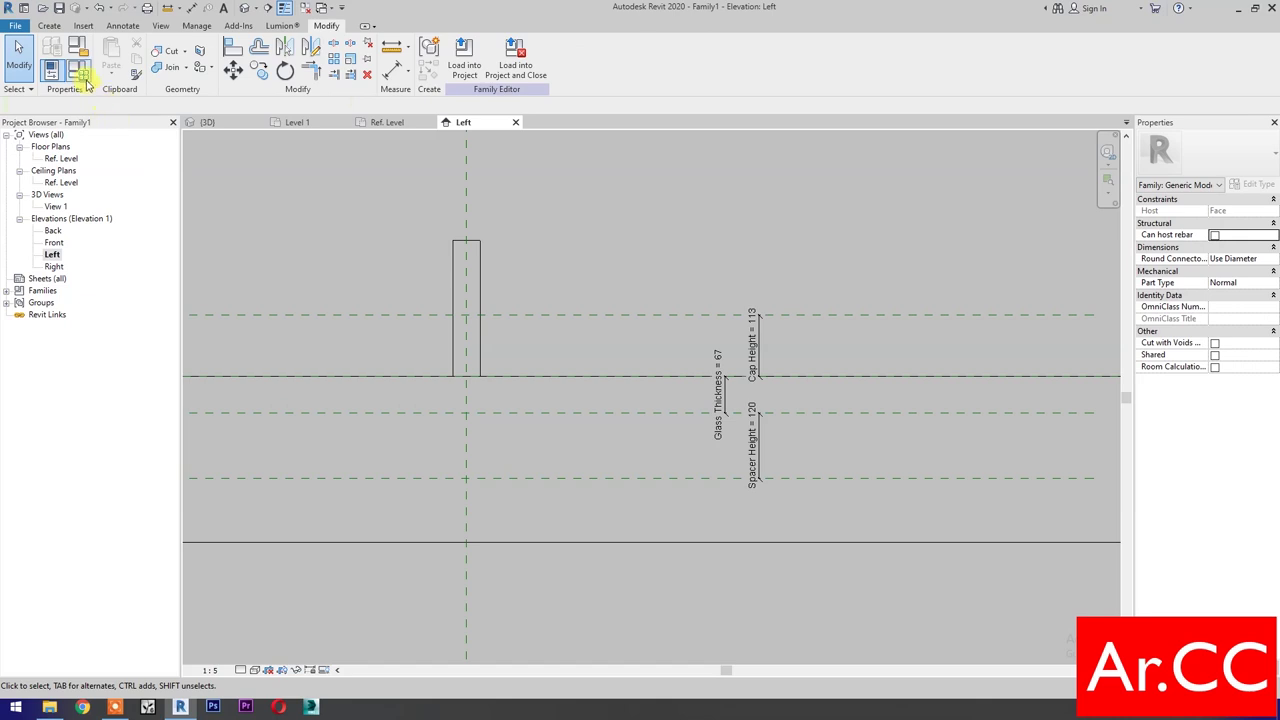
Set the family parameters Spacer Height to 30, Glass Thickness to 20 and Cap Height to 20, and apply them
{"action": "left_click", "coordinate": [85, 80]}
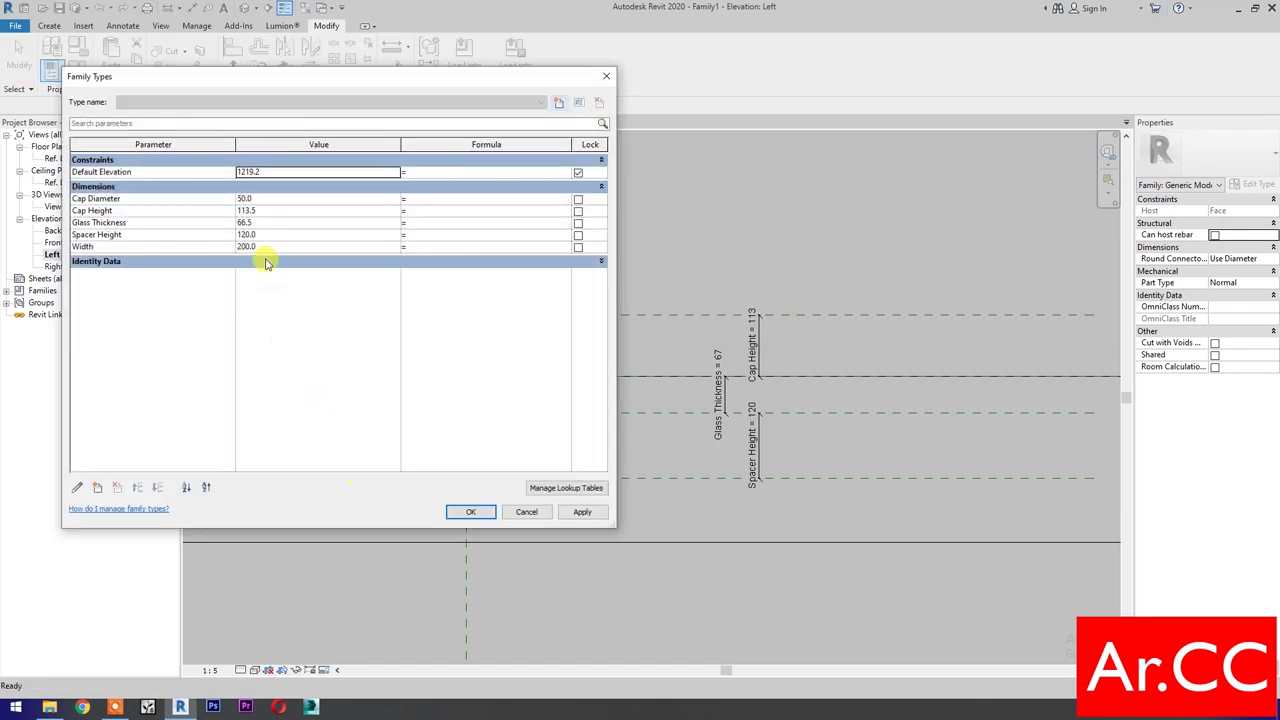
{"action": "left_click", "coordinate": [281, 235]}
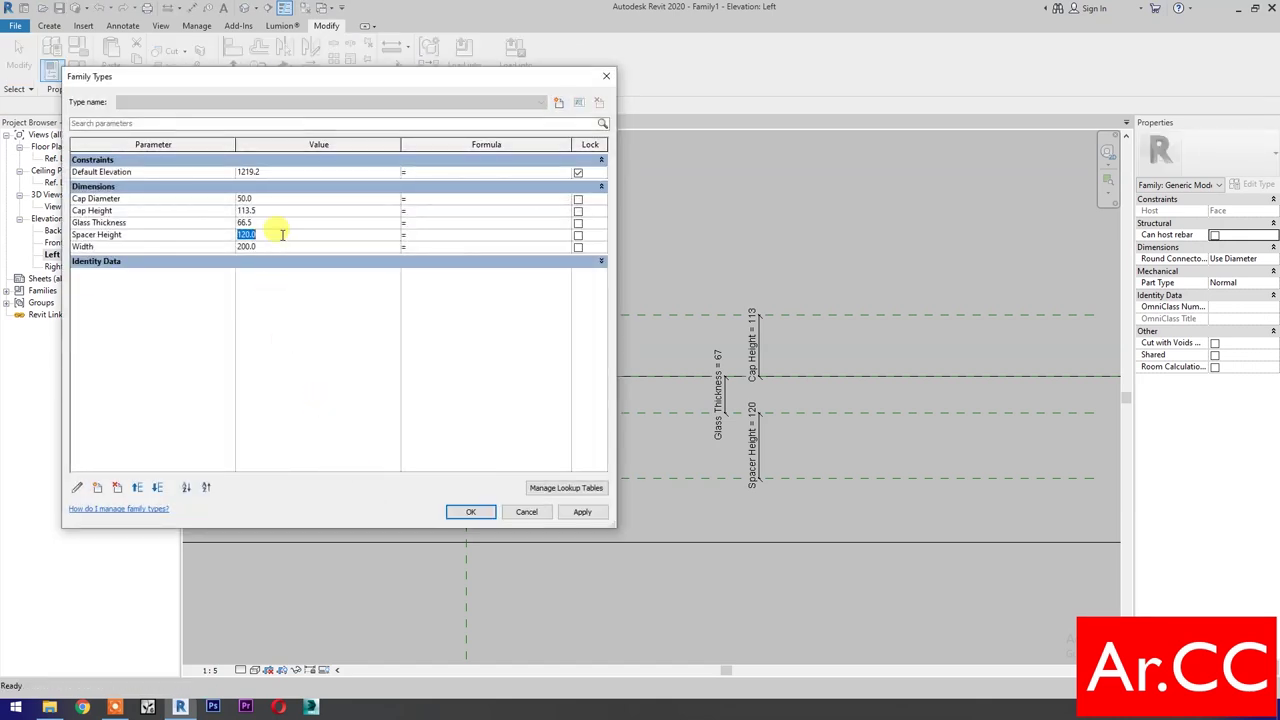
{"action": "type", "text": "30"}
{"action": "left_click", "coordinate": [286, 223]}
{"action": "type", "text": "20"}
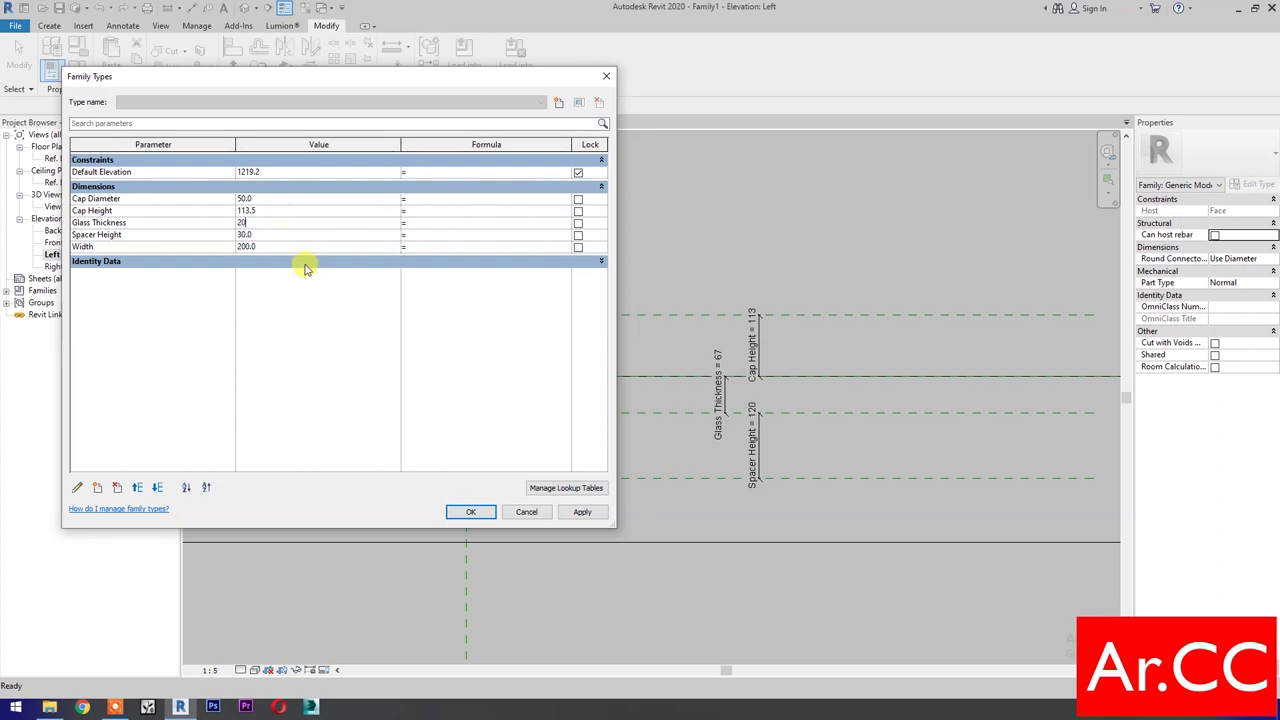
{"action": "left_click", "coordinate": [313, 211]}
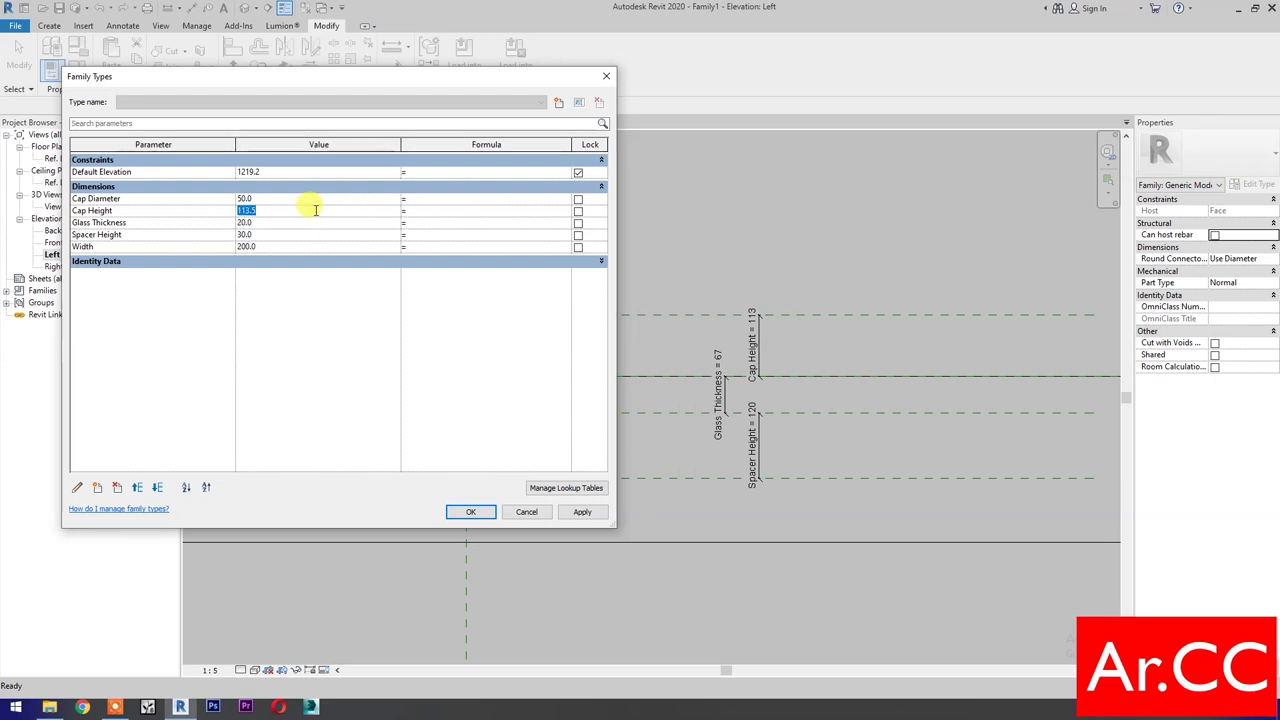
{"action": "type", "text": "20"}
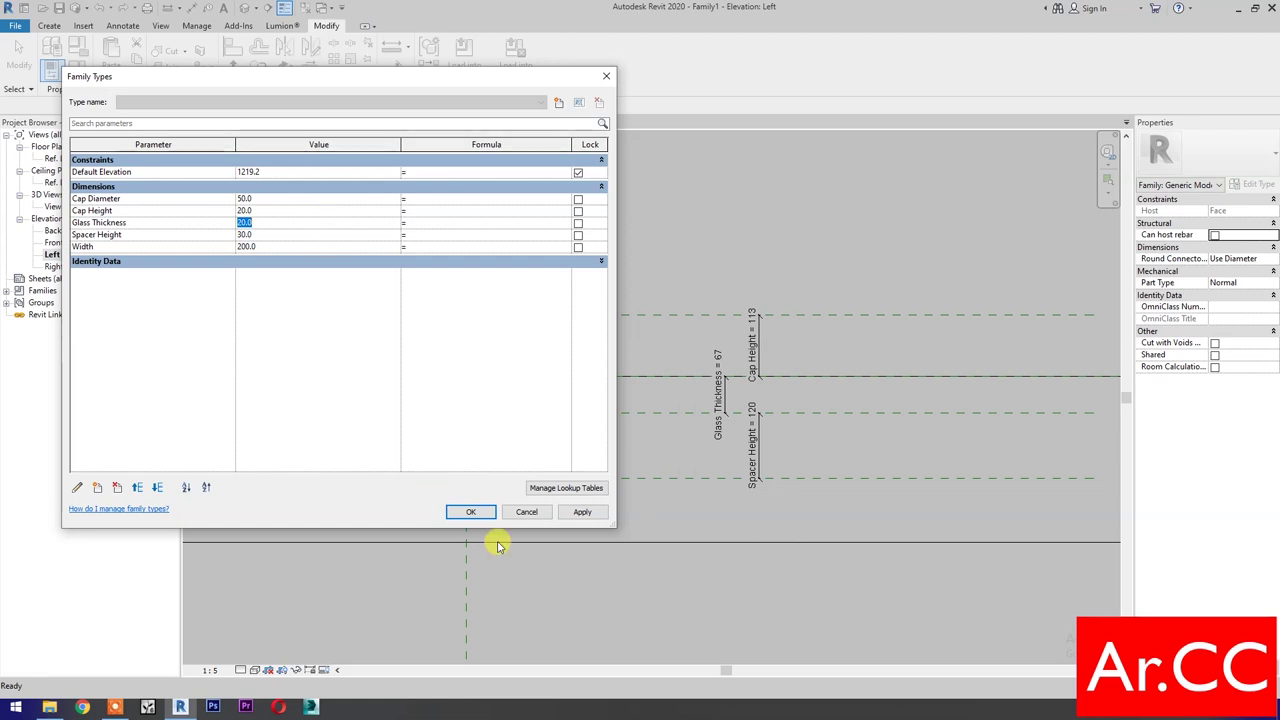
{"action": "left_click", "coordinate": [580, 515]}
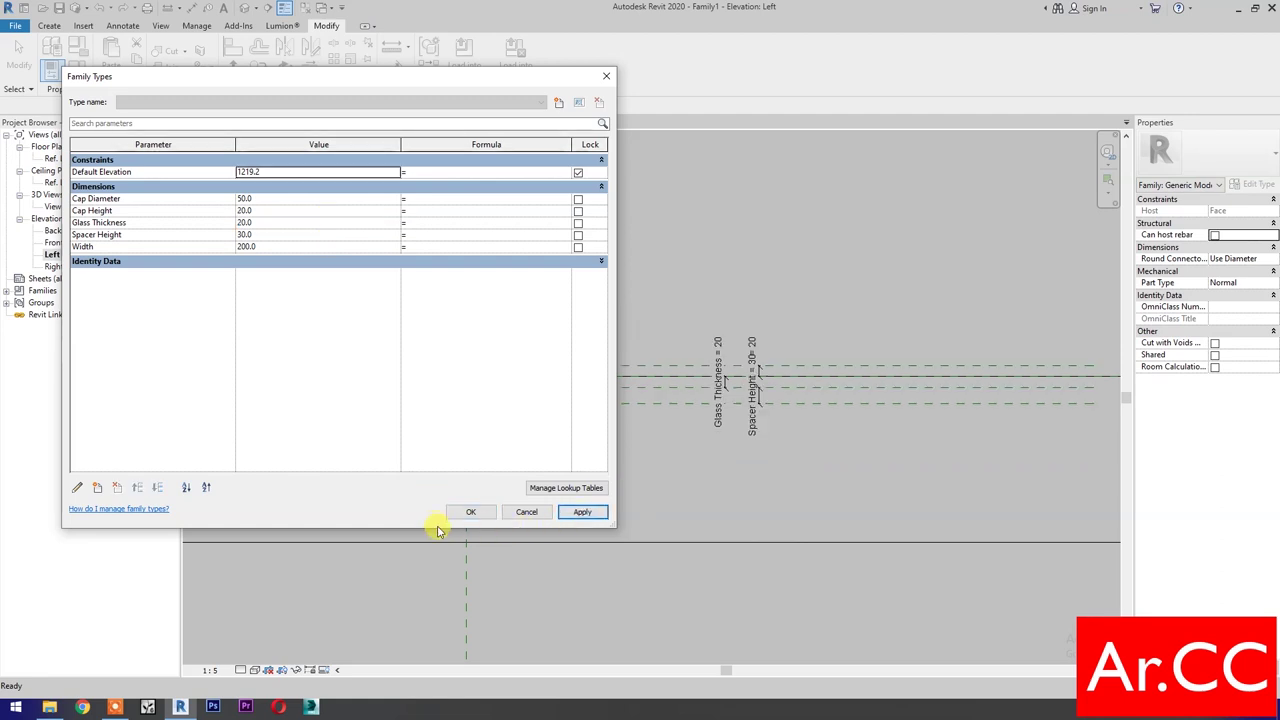
{"action": "left_click", "coordinate": [472, 511]}
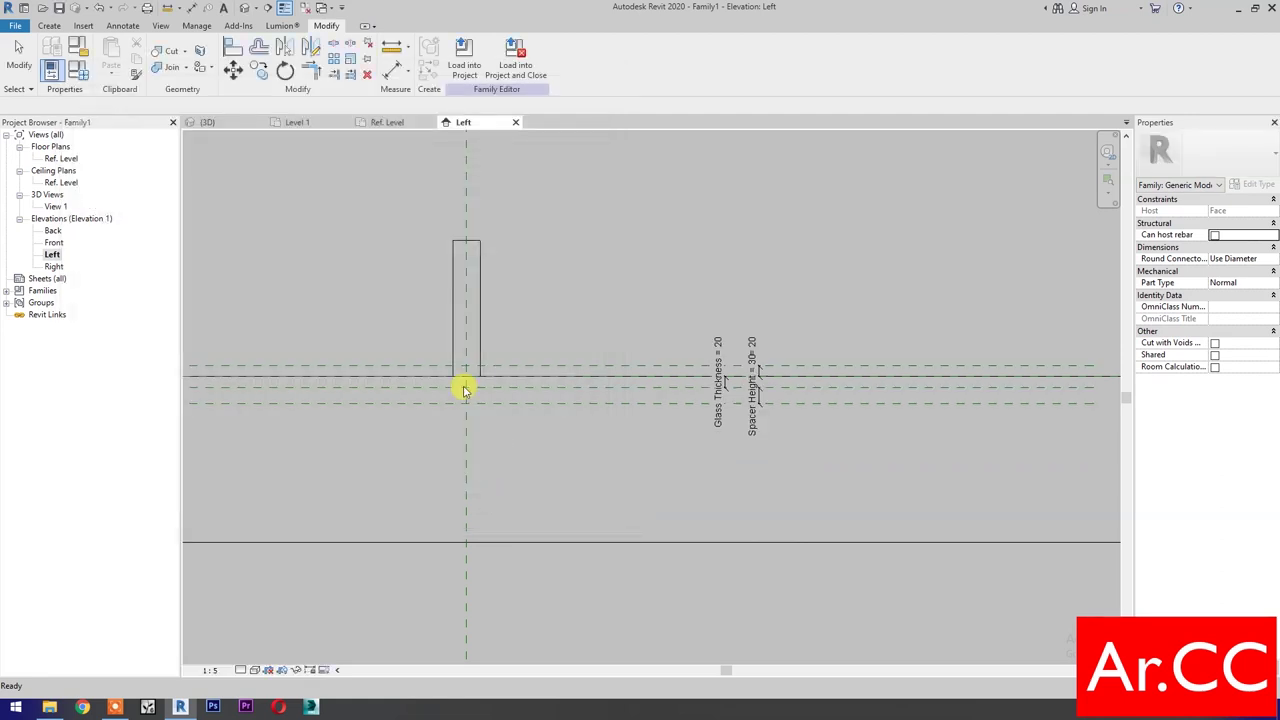
Align the top face of the paired cylinder extrusion to the topmost horizontal reference plane and lock it
{"action": "scroll", "coordinate": [464, 390], "scroll_direction": "up", "scroll_amount": 3}
{"action": "middle_click_drag", "start_coordinate": [549, 494], "coordinate": [577, 543]}
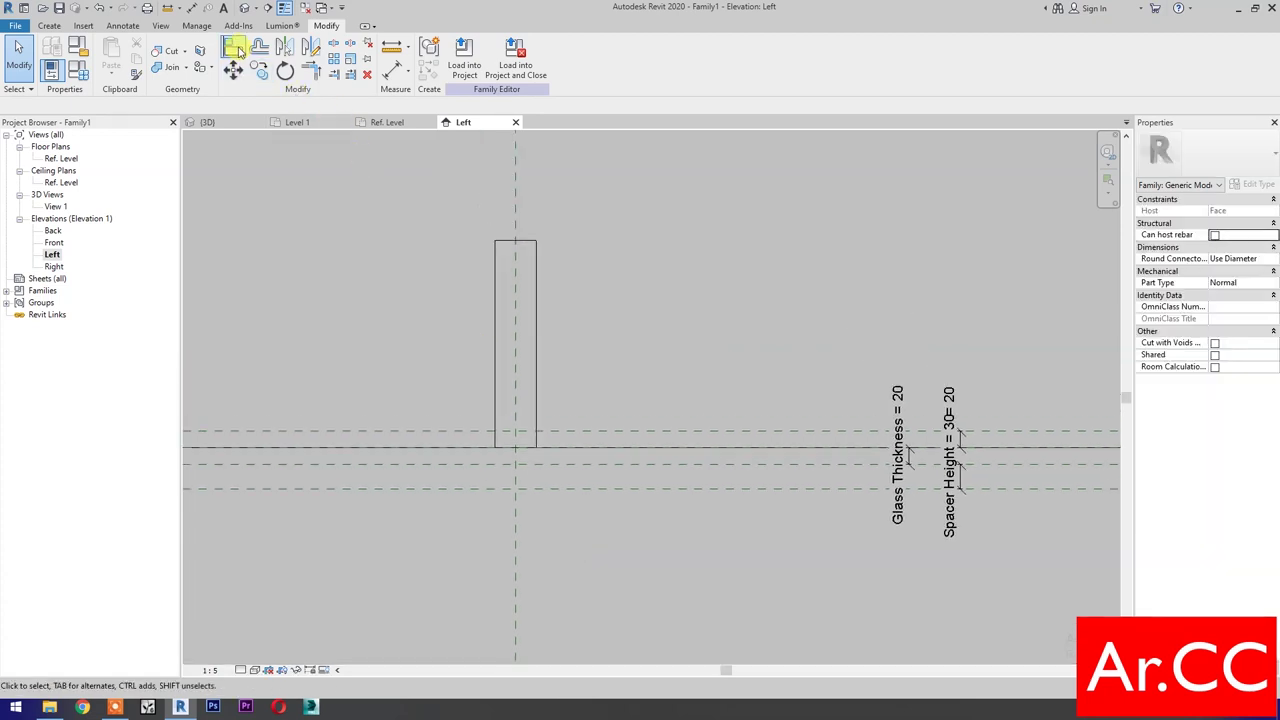
{"action": "left_click", "coordinate": [236, 50]}
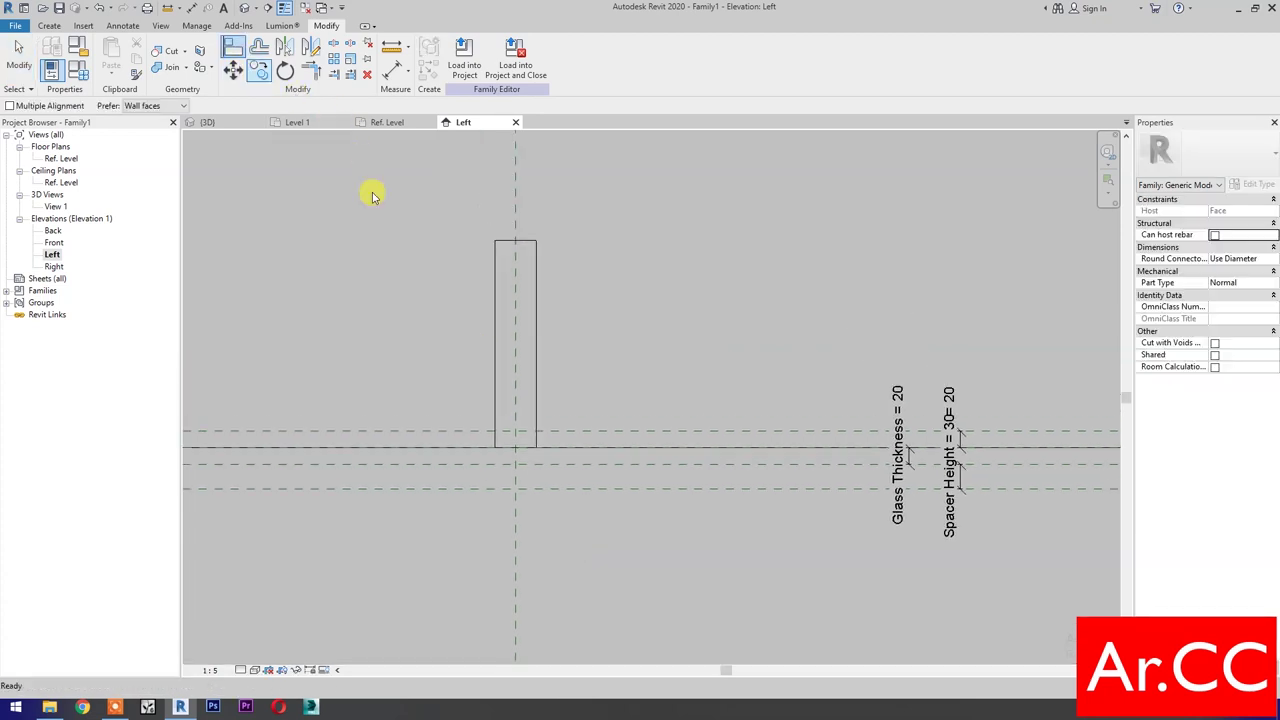
{"action": "left_click", "coordinate": [613, 432]}
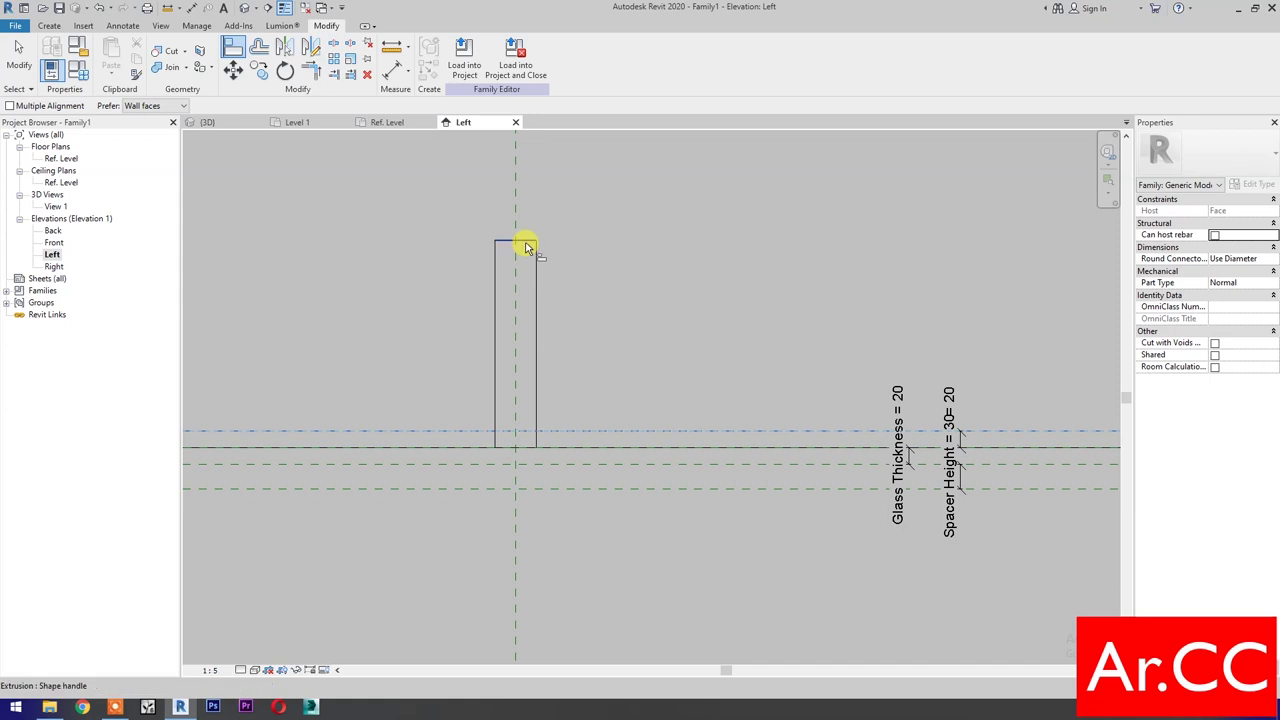
{"action": "left_click", "coordinate": [527, 244]}
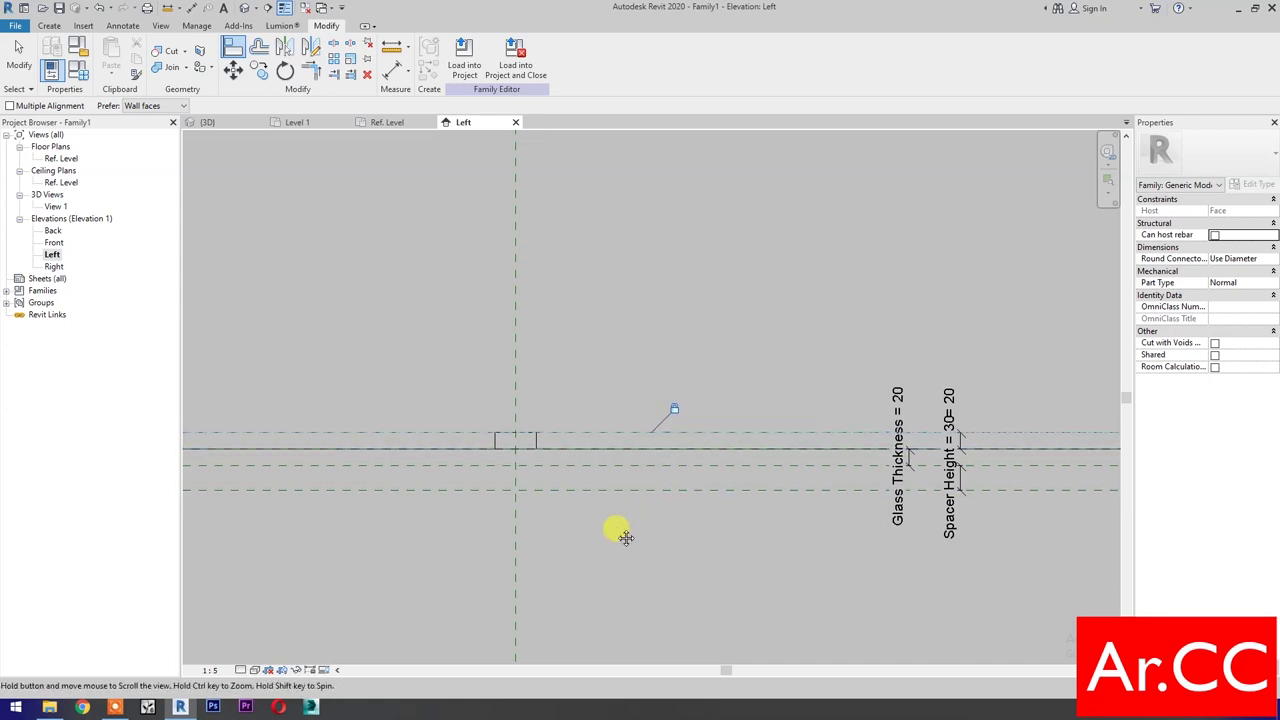
{"action": "middle_click_drag", "start_coordinate": [614, 531], "coordinate": [643, 512]}
{"action": "key", "text": "Escape"}
{"action": "key", "text": "Escape"}
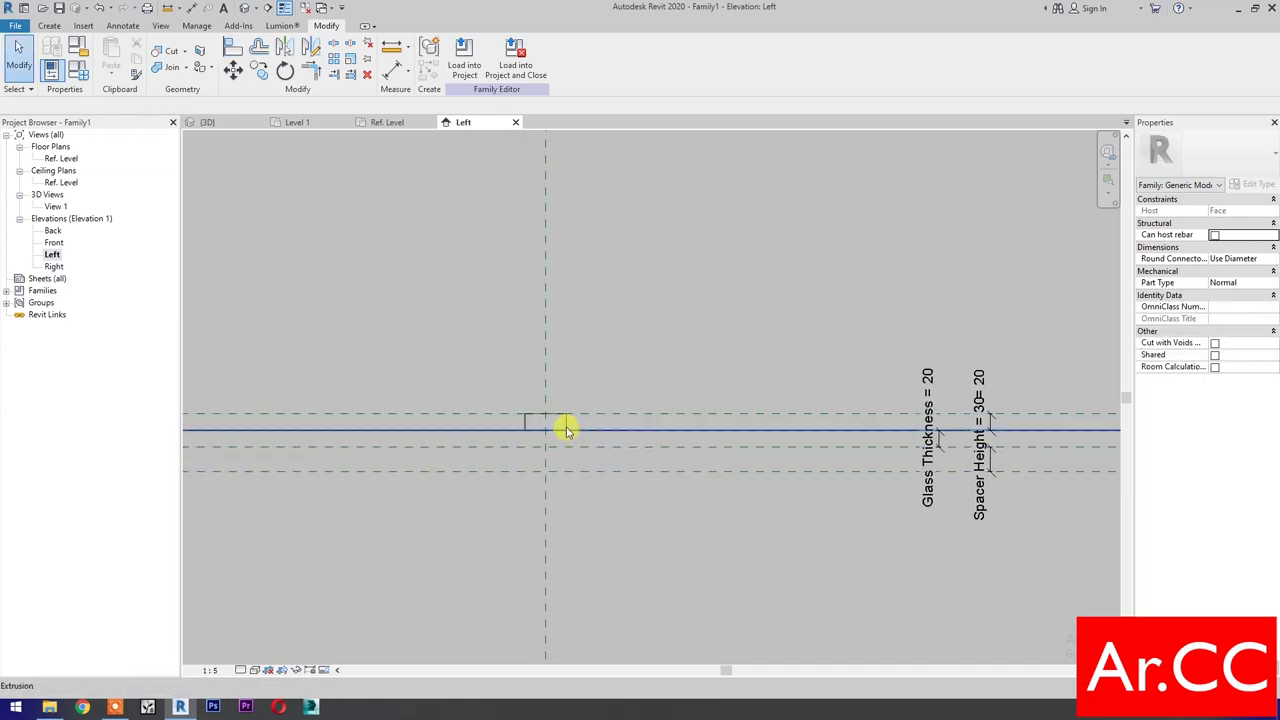
Stretch the cylinder extrusion's base below the Ref. Level, then align and lock it to the lowest reference plane
{"action": "left_click", "coordinate": [566, 422]}
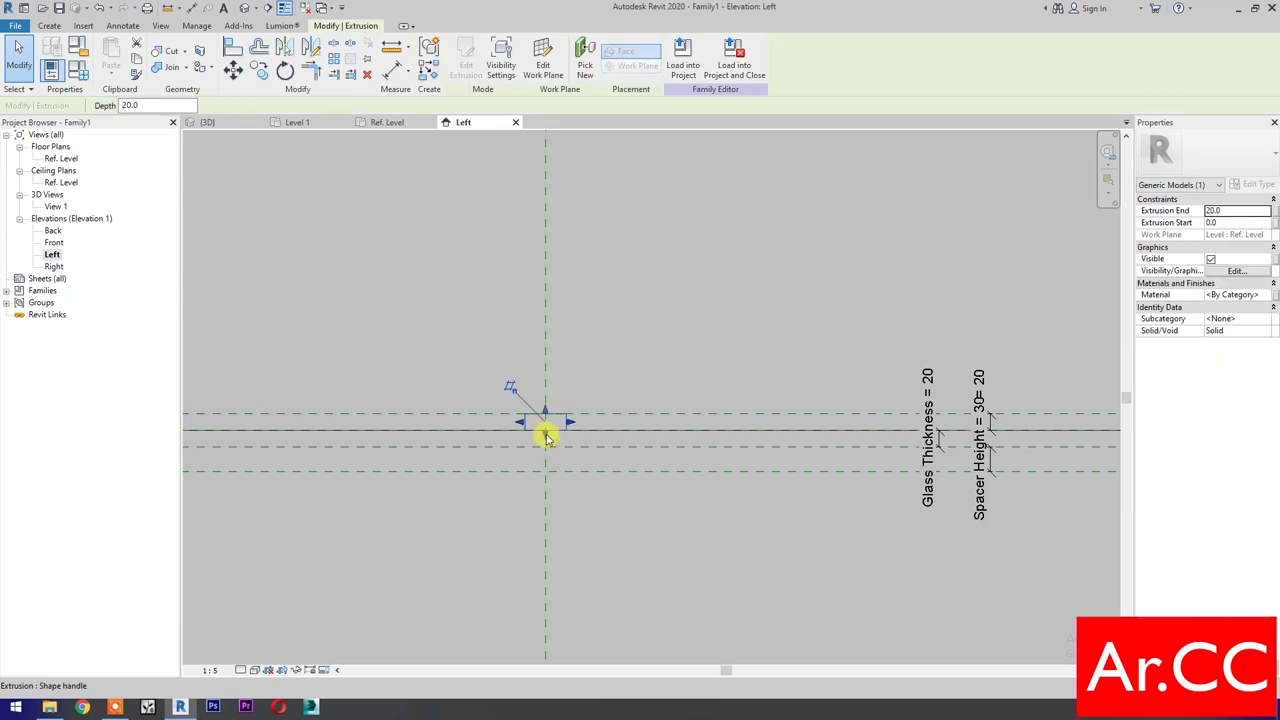
{"action": "left_click_drag", "start_coordinate": [545, 437], "coordinate": [541, 486]}
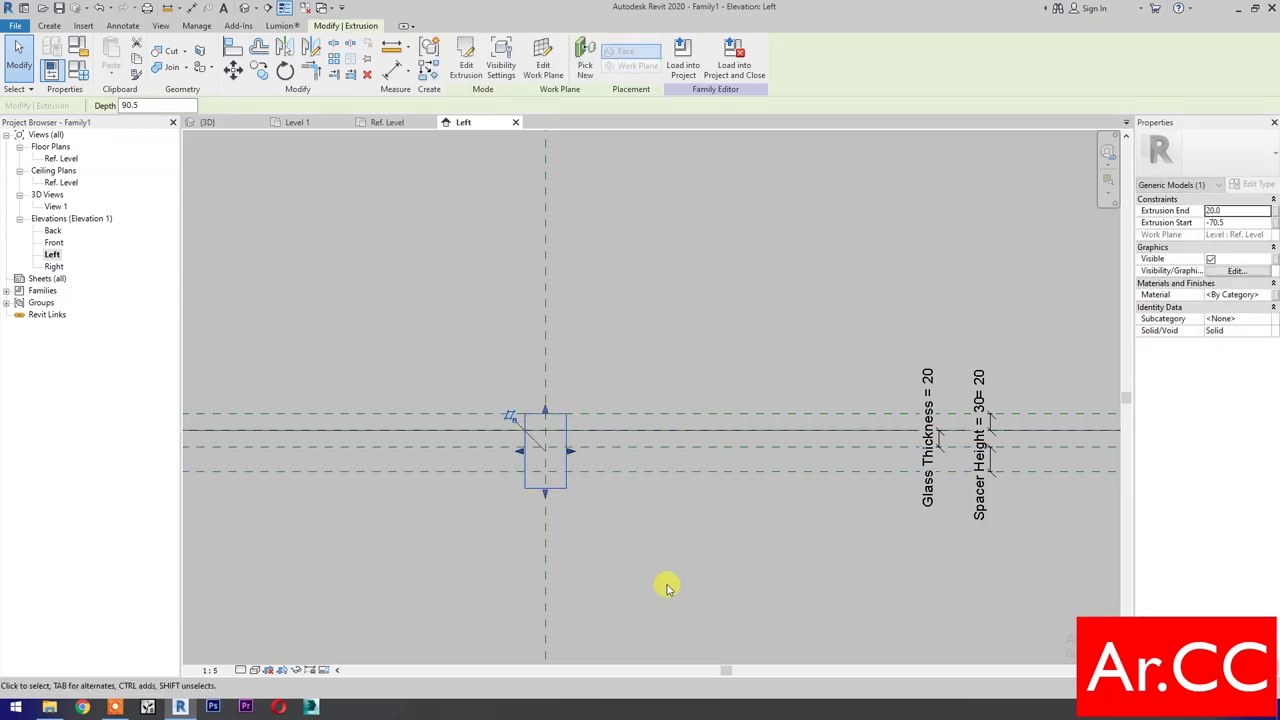
{"action": "left_click", "coordinate": [231, 47]}
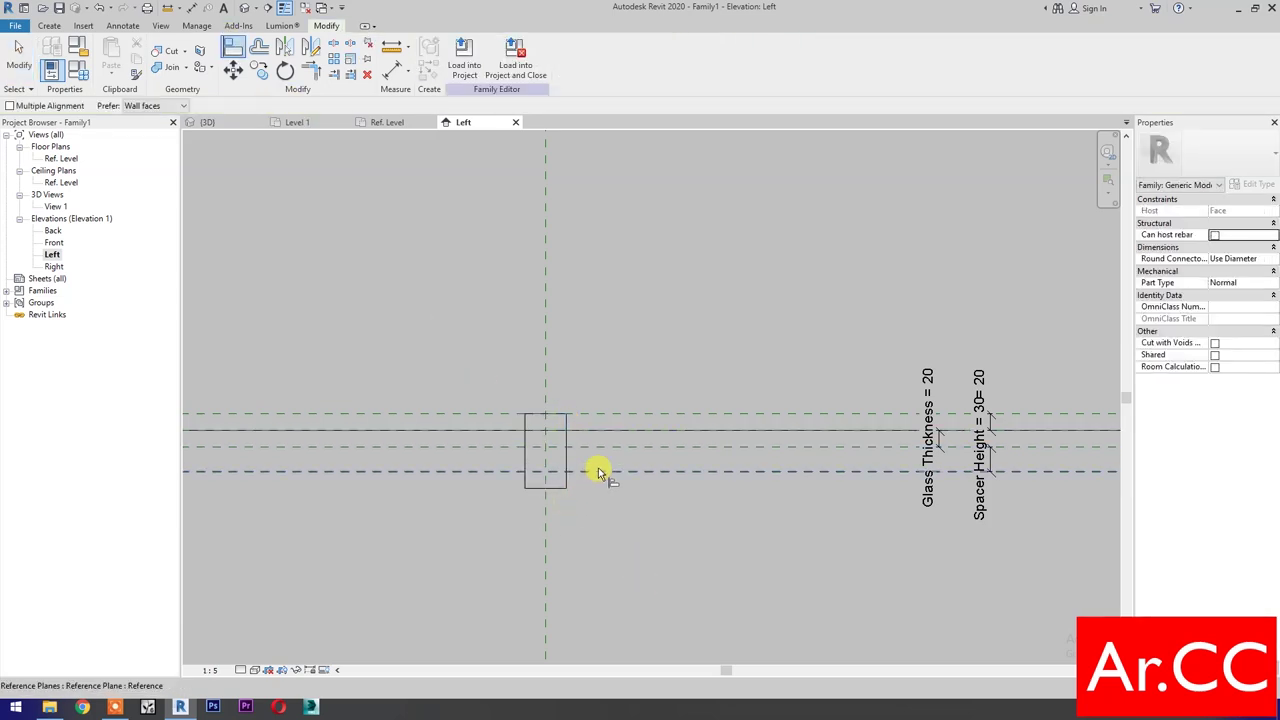
{"action": "left_click", "coordinate": [598, 471]}
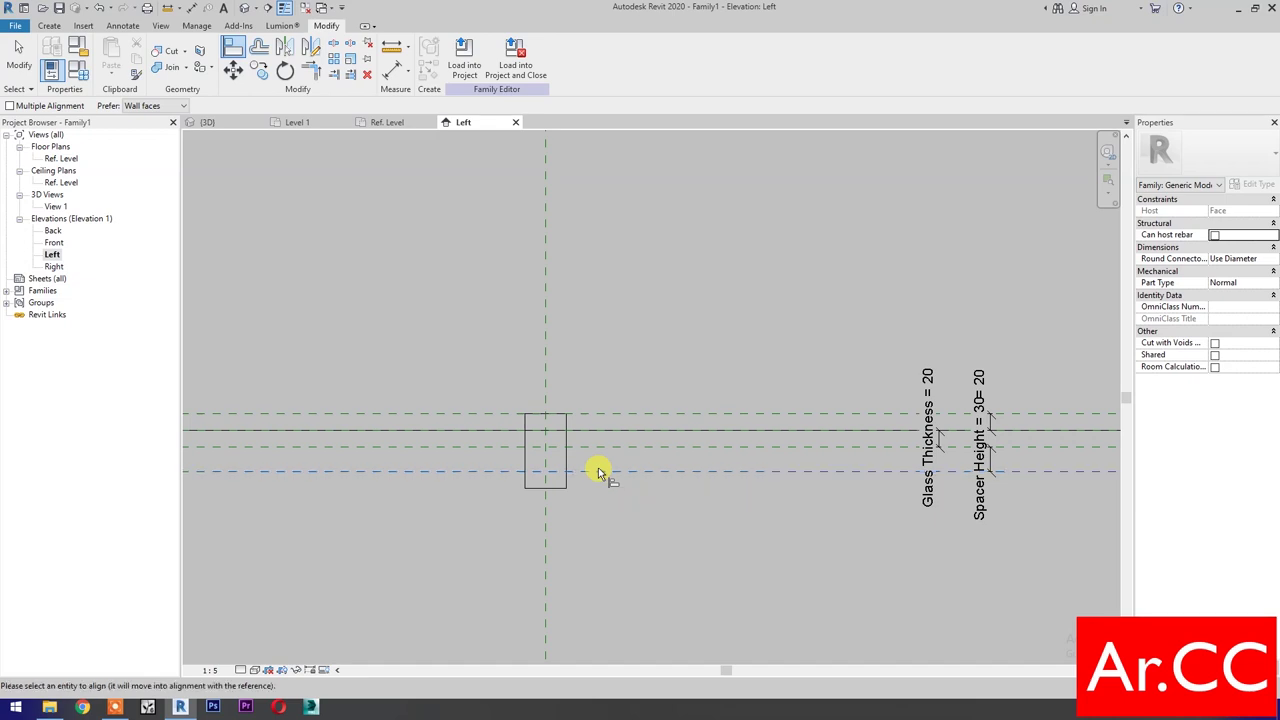
{"action": "left_click", "coordinate": [544, 487]}
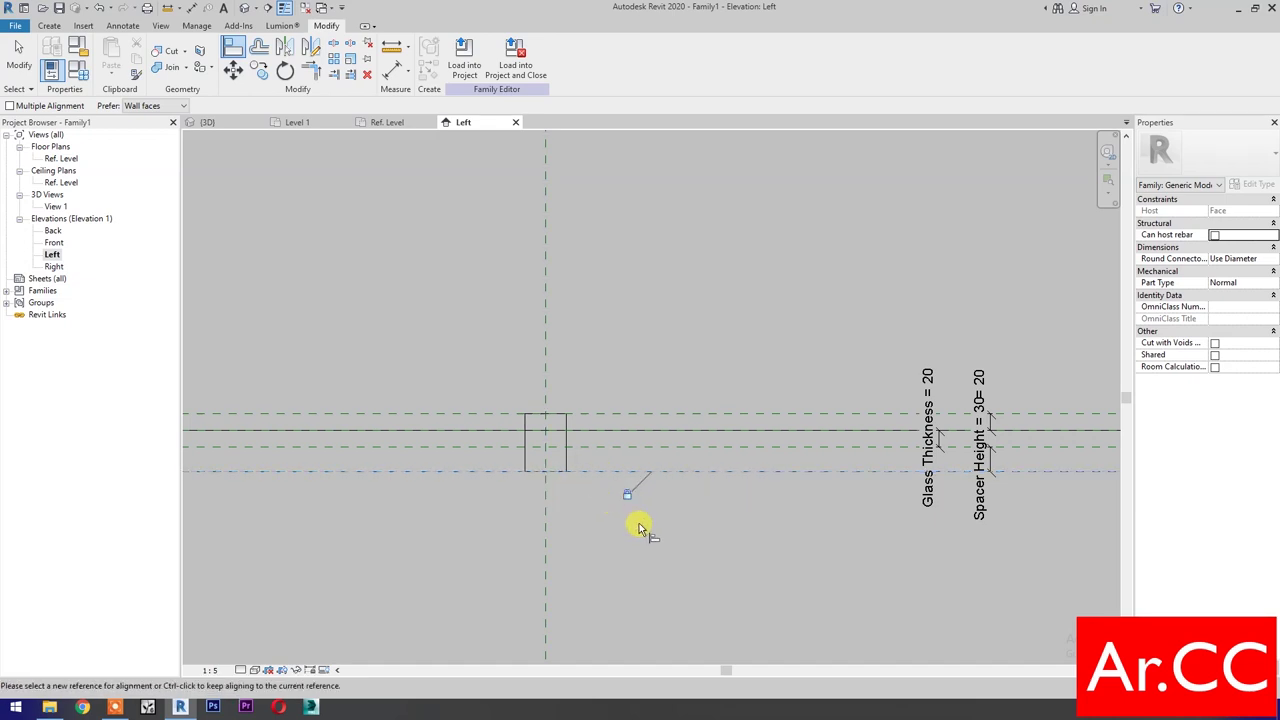
{"action": "key", "text": "Escape"}
{"action": "key", "text": "Escape"}
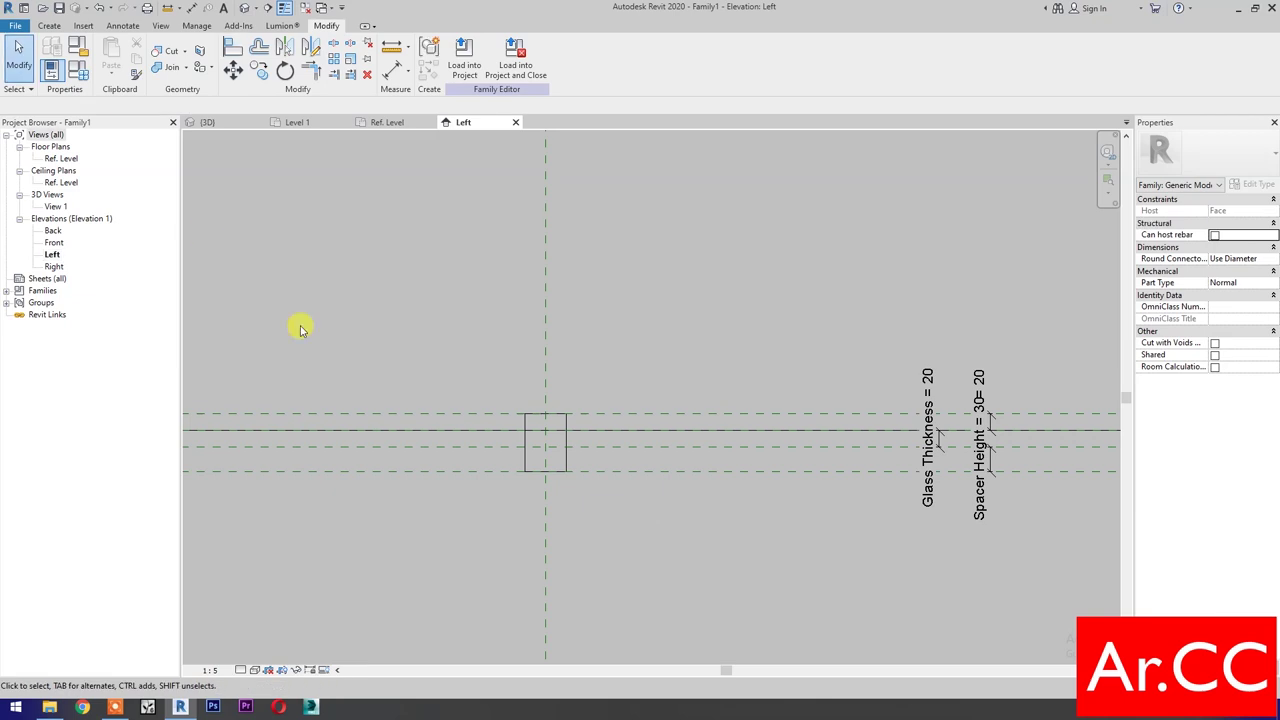
In the Ref. Level floor plan, create a rectangular extrusion about 840 by 330 mm around both circles
{"action": "double_click", "coordinate": [70, 160]}
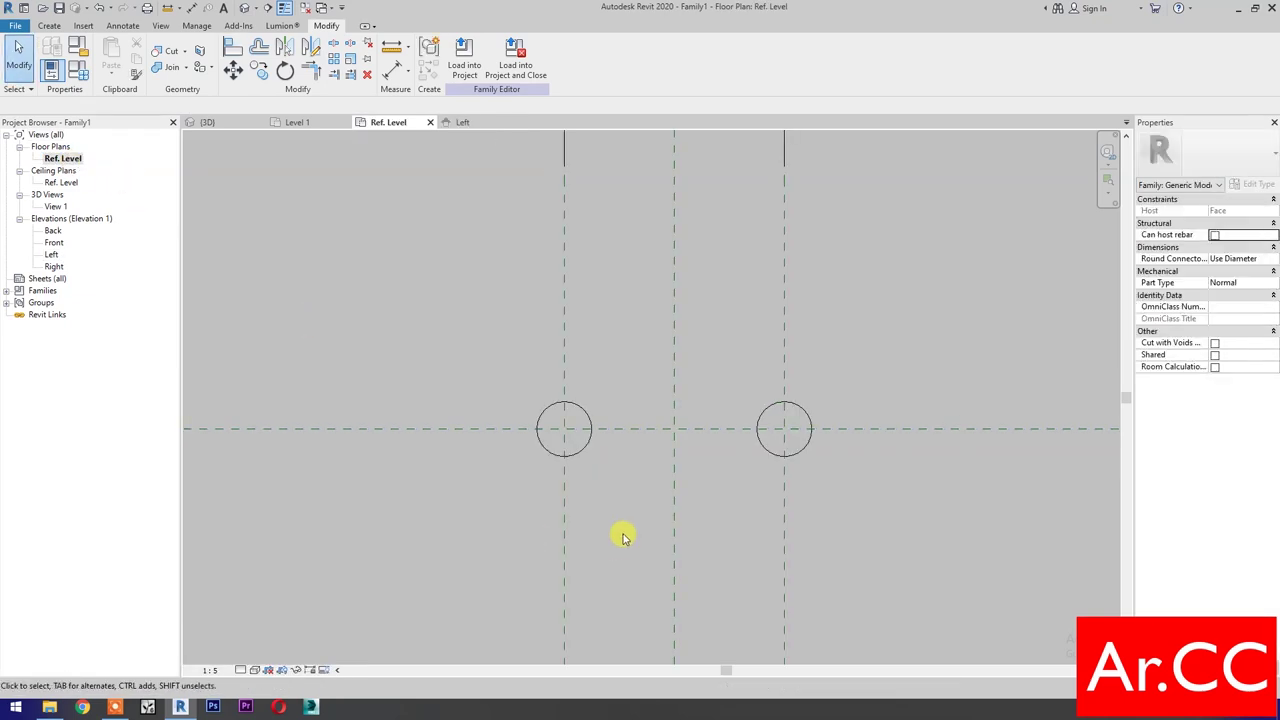
{"action": "scroll", "coordinate": [624, 520], "scroll_direction": "down", "scroll_amount": 2}
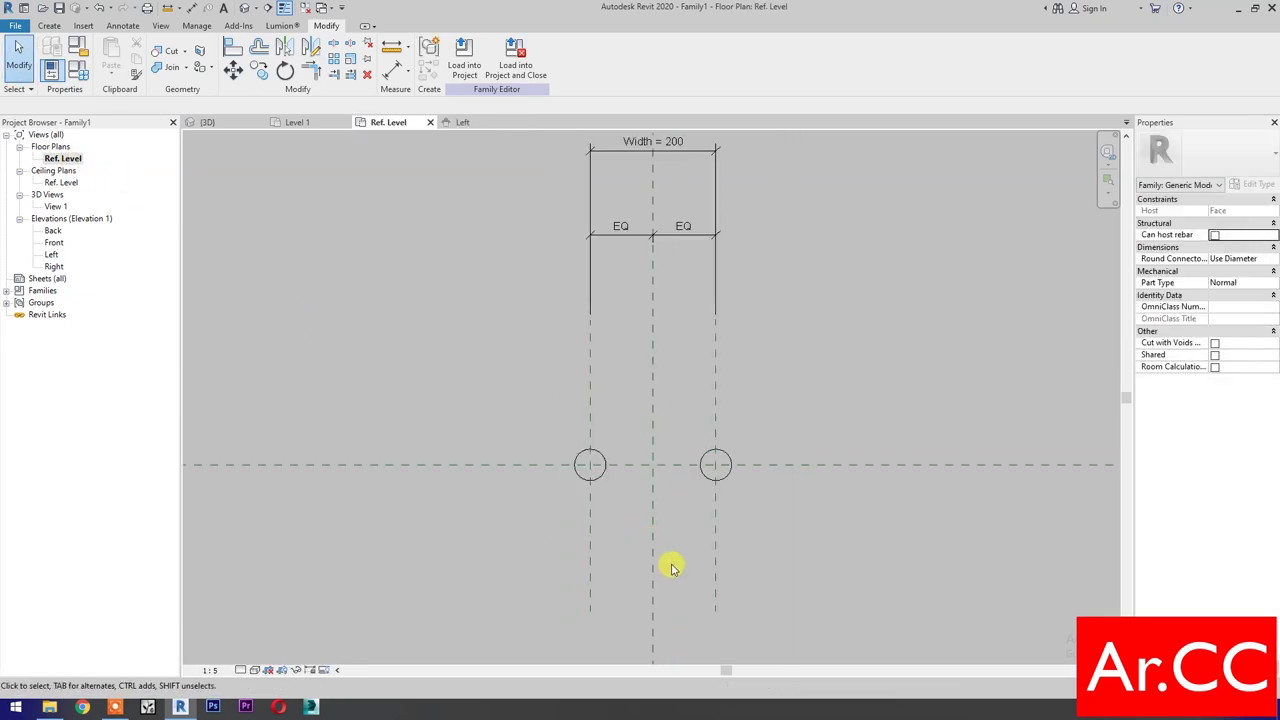
{"action": "left_click", "coordinate": [49, 25]}
{"action": "left_click", "coordinate": [113, 57]}
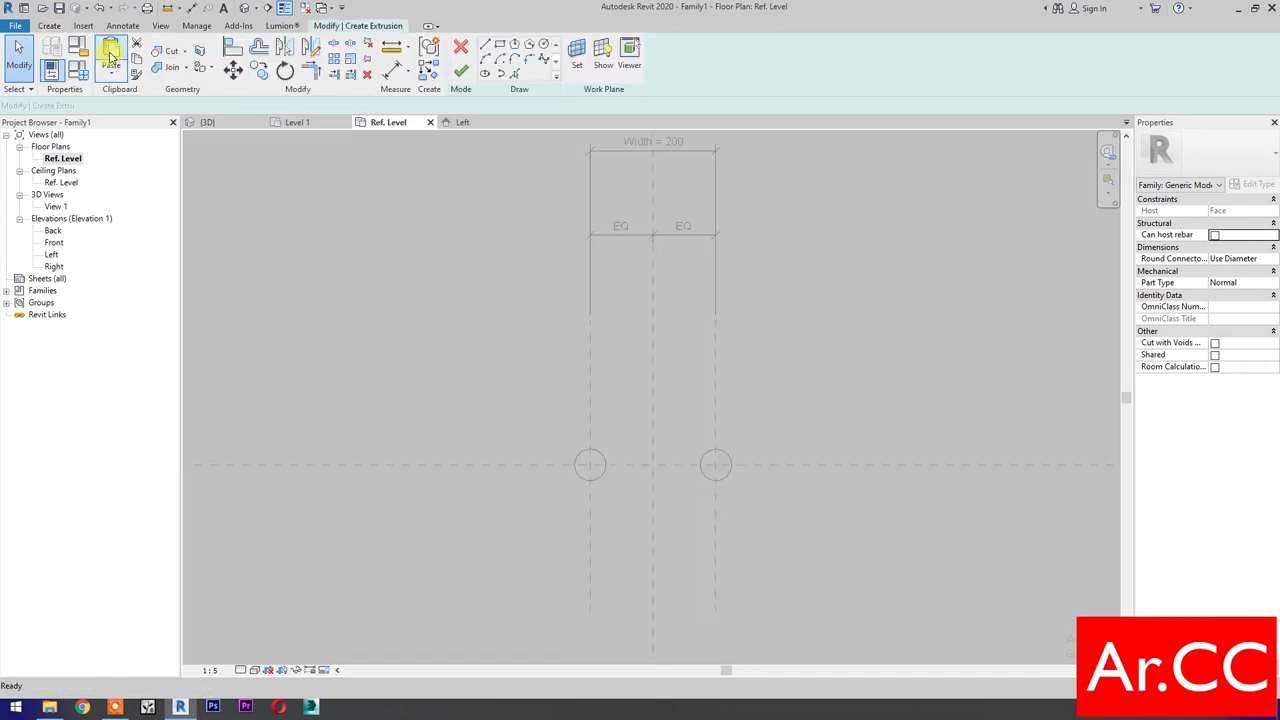
{"action": "left_click", "coordinate": [497, 47]}
{"action": "left_click", "coordinate": [397, 353]}
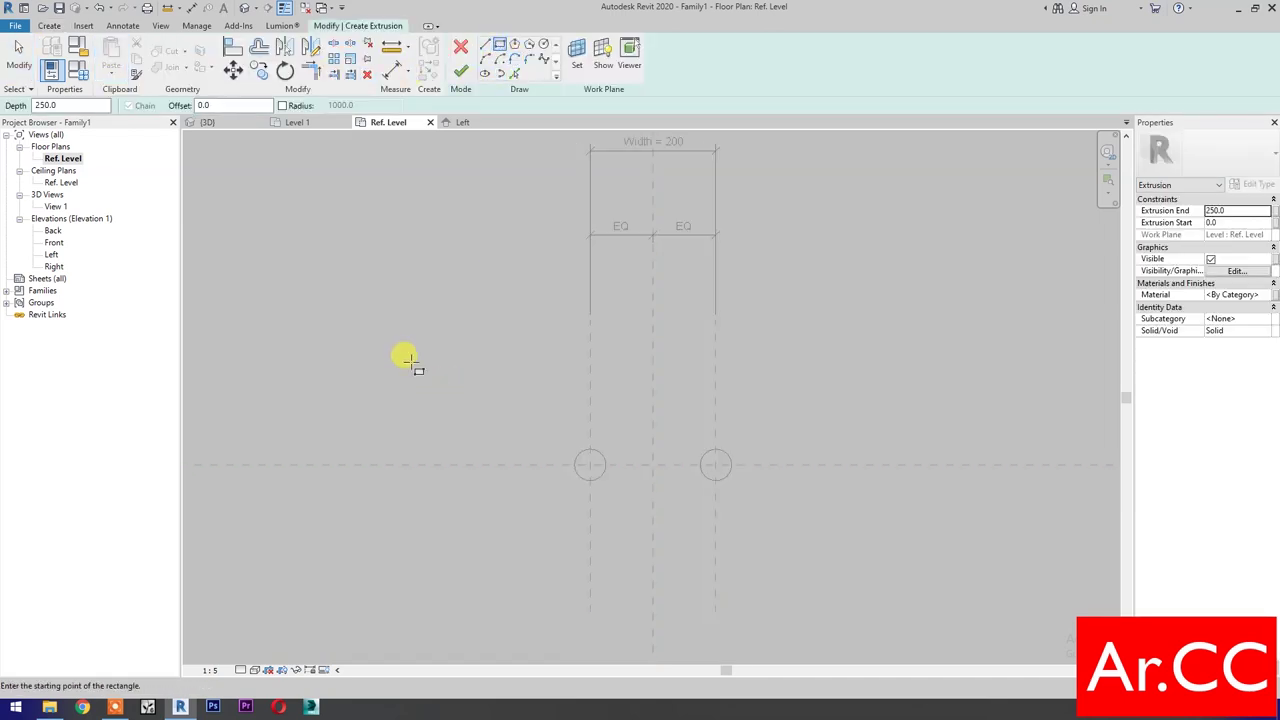
{"action": "left_click", "coordinate": [924, 559]}
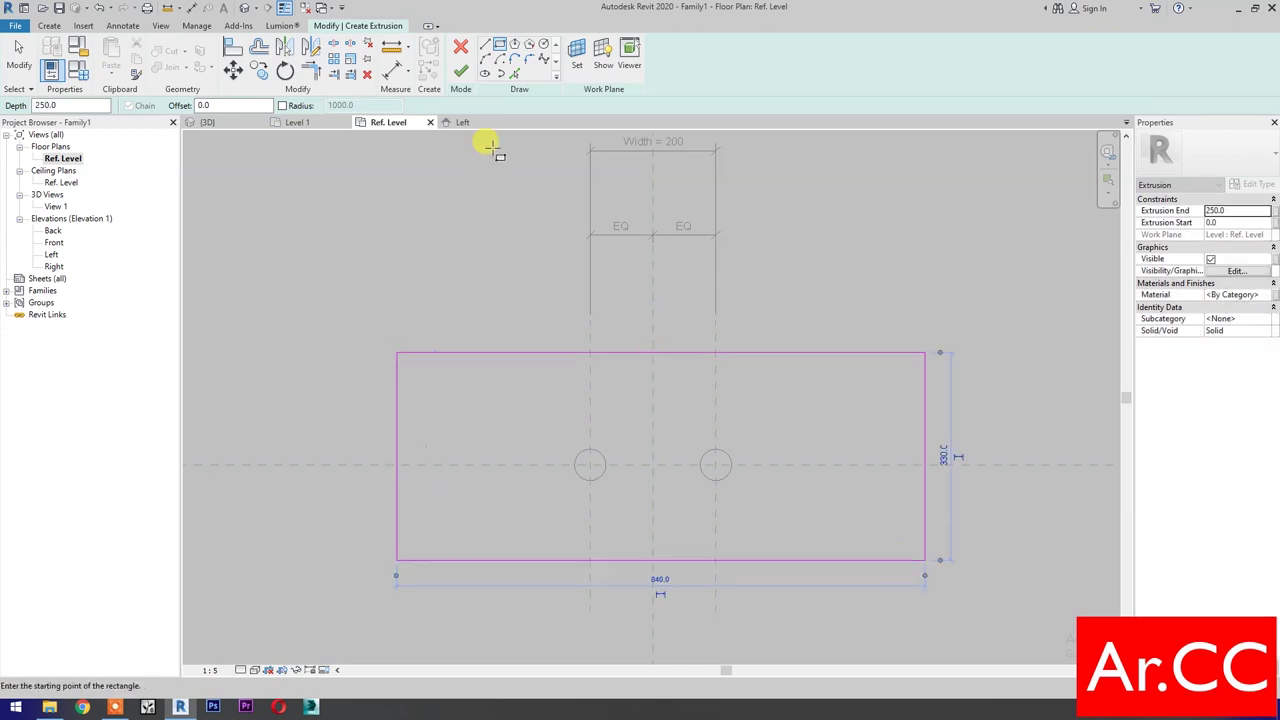
{"action": "left_click", "coordinate": [457, 73]}
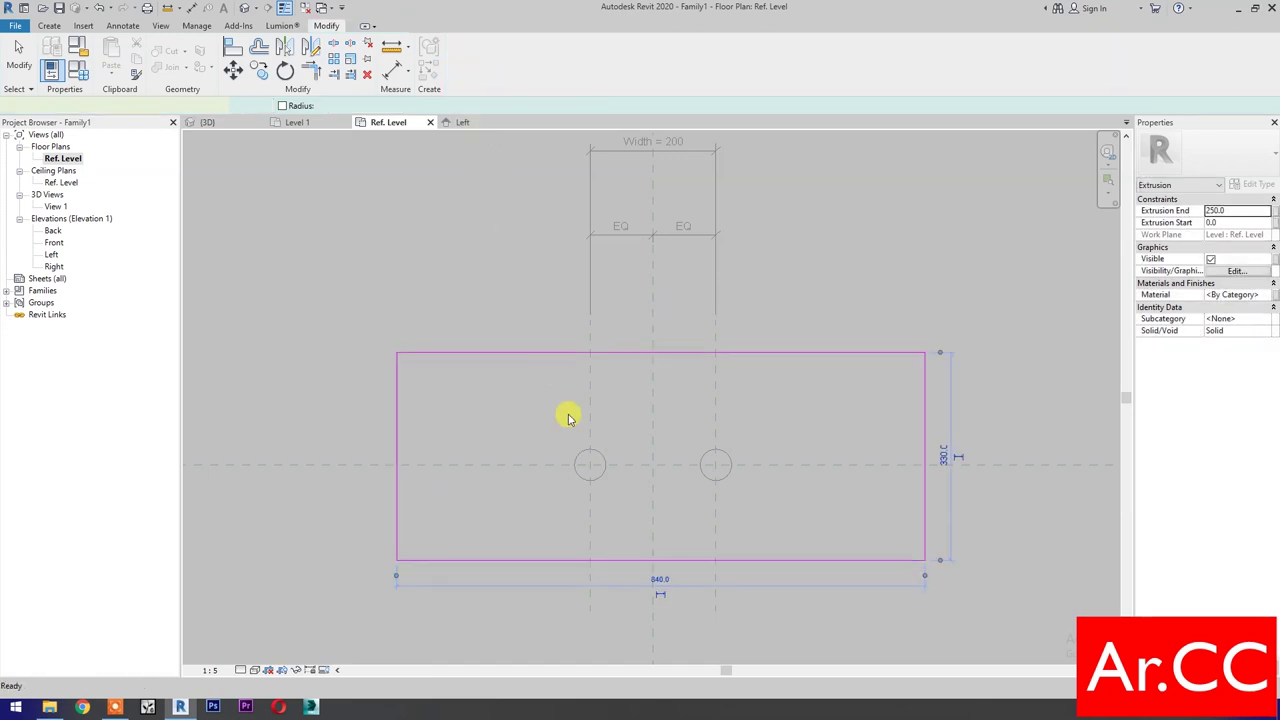
In the Left elevation, change the new rectangular extrusion from solid to void
{"action": "left_click", "coordinate": [52, 244]}
{"action": "double_click", "coordinate": [52, 255]}
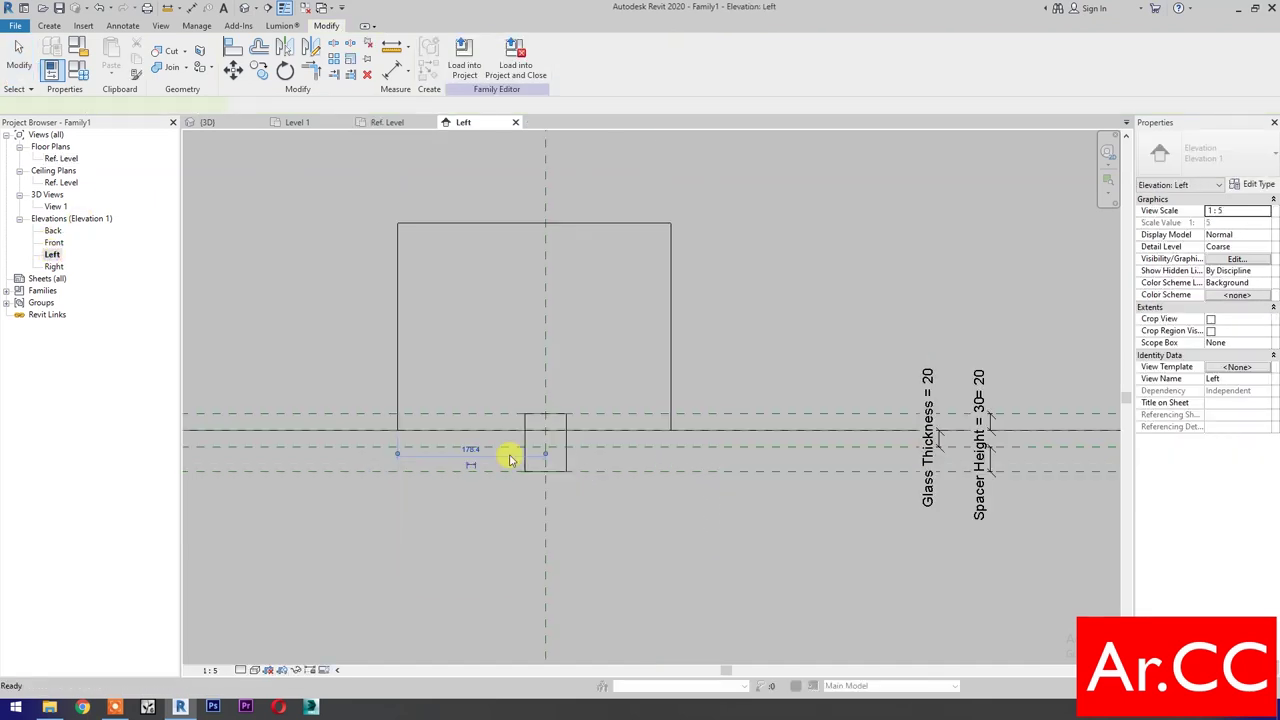
{"action": "left_click", "coordinate": [508, 449]}
{"action": "left_click", "coordinate": [641, 533]}
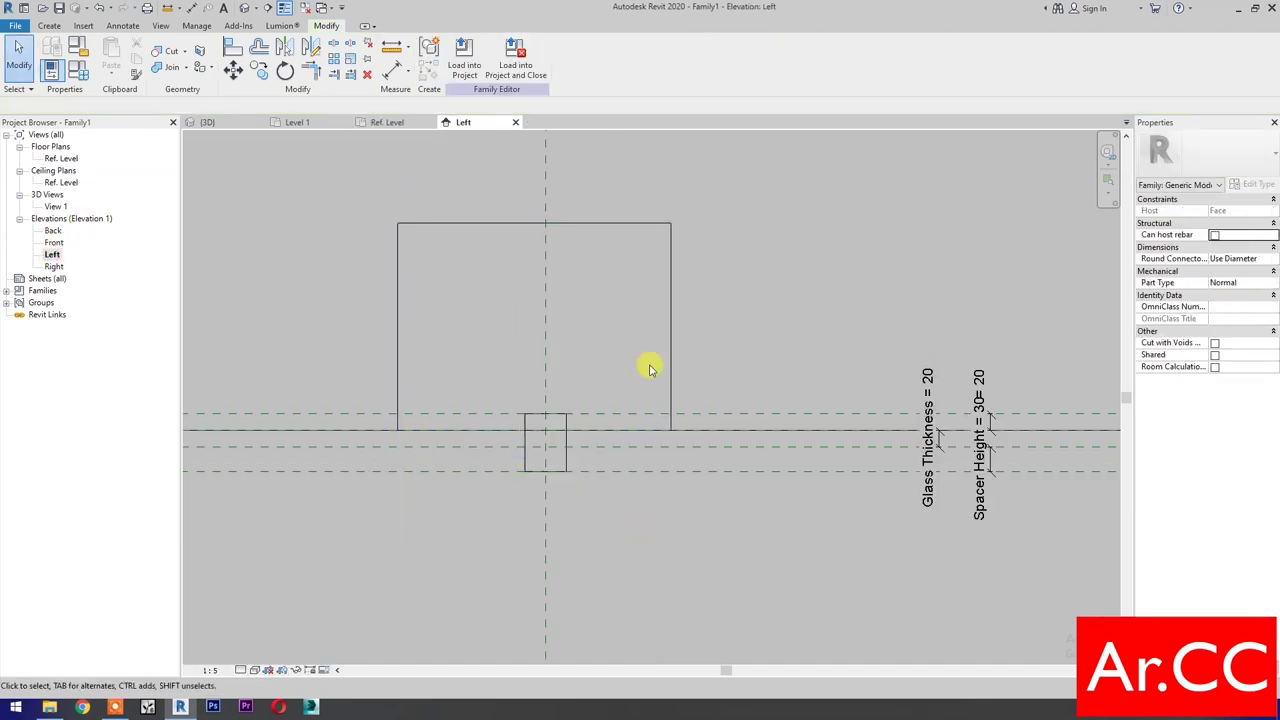
{"action": "left_click", "coordinate": [645, 225]}
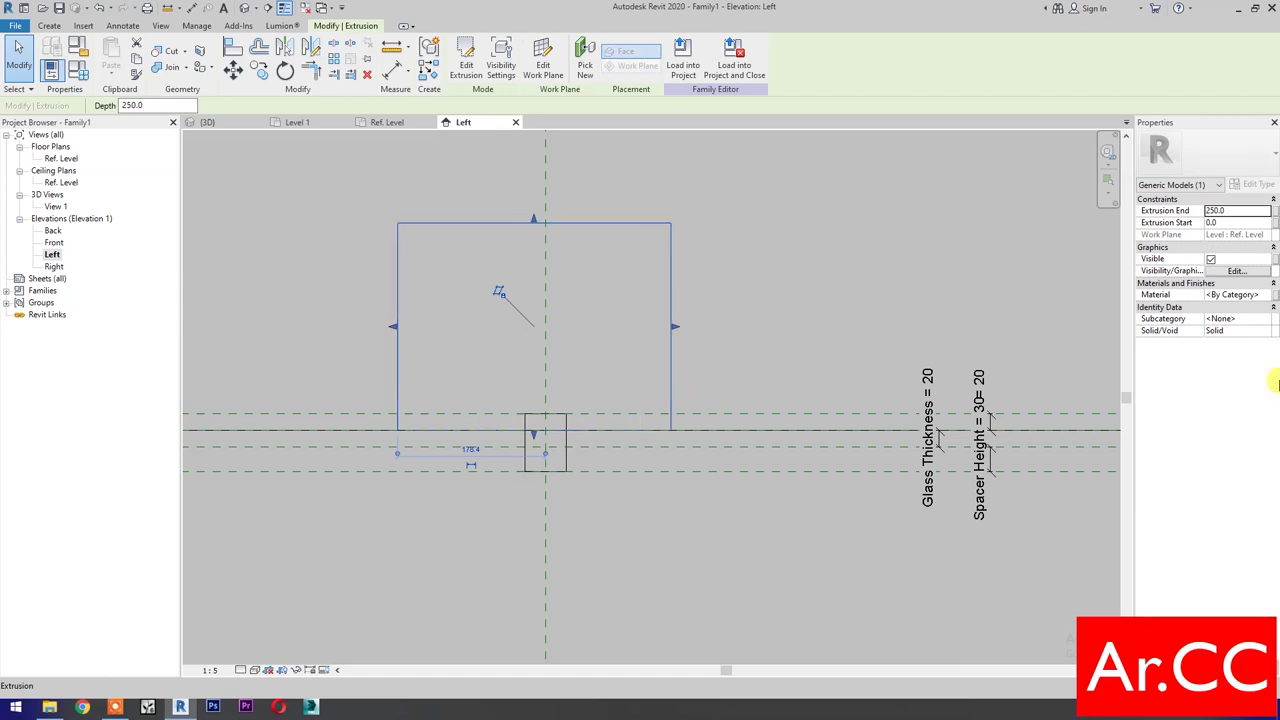
{"action": "left_click", "coordinate": [1258, 331]}
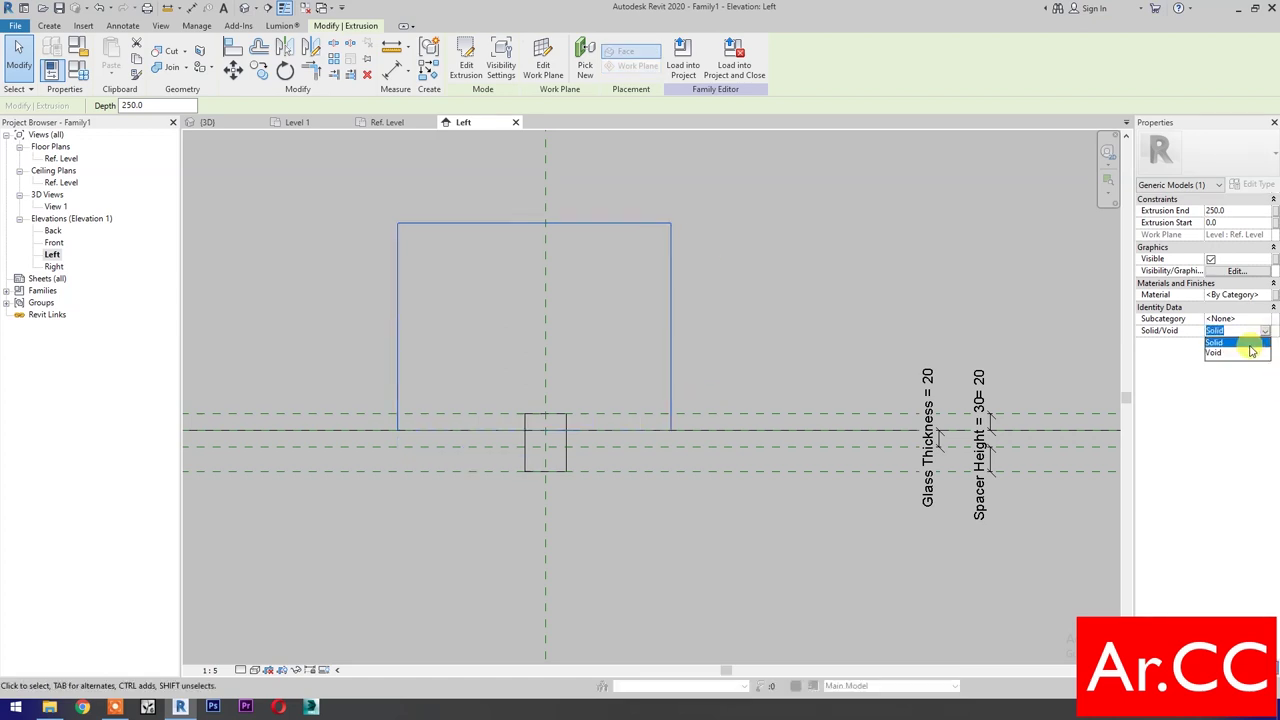
{"action": "left_click", "coordinate": [1247, 353]}
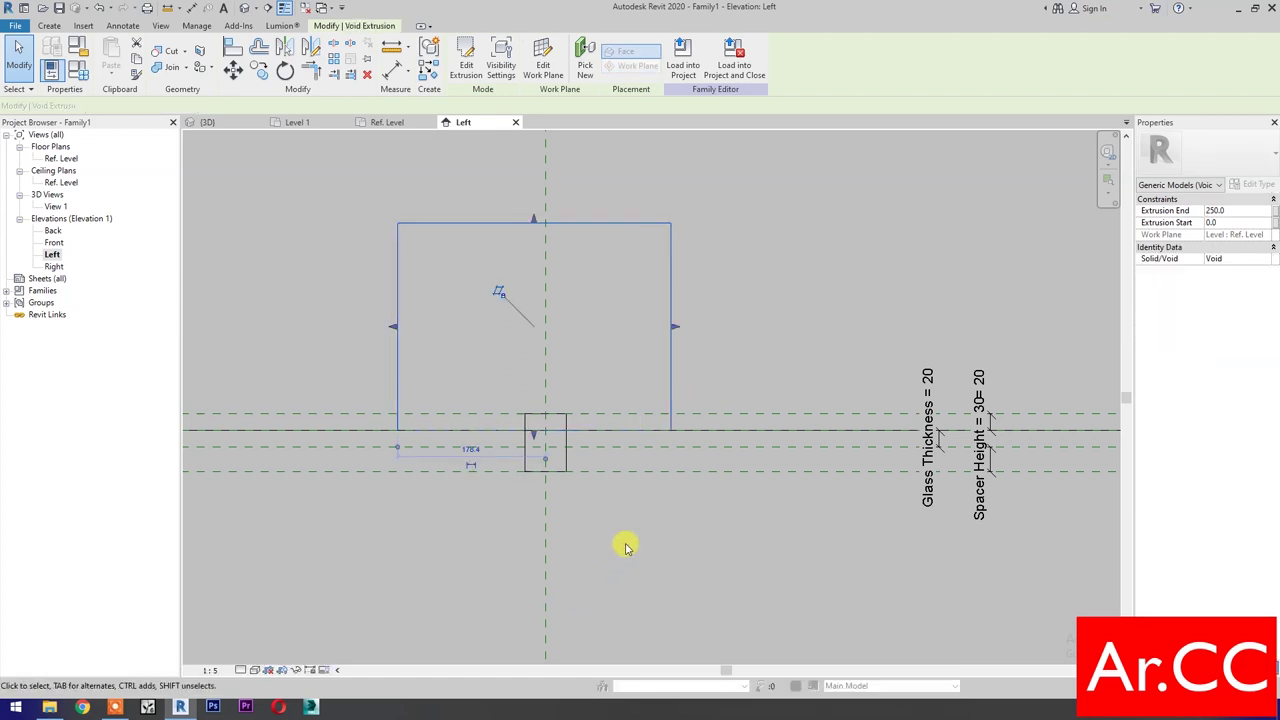
{"action": "left_click", "coordinate": [600, 495]}
Stretch the void's base downward, then align and lock it to the lower reference plane of the Glass Thickness dimension
{"action": "scroll", "coordinate": [677, 566], "scroll_direction": "up", "scroll_amount": 1}
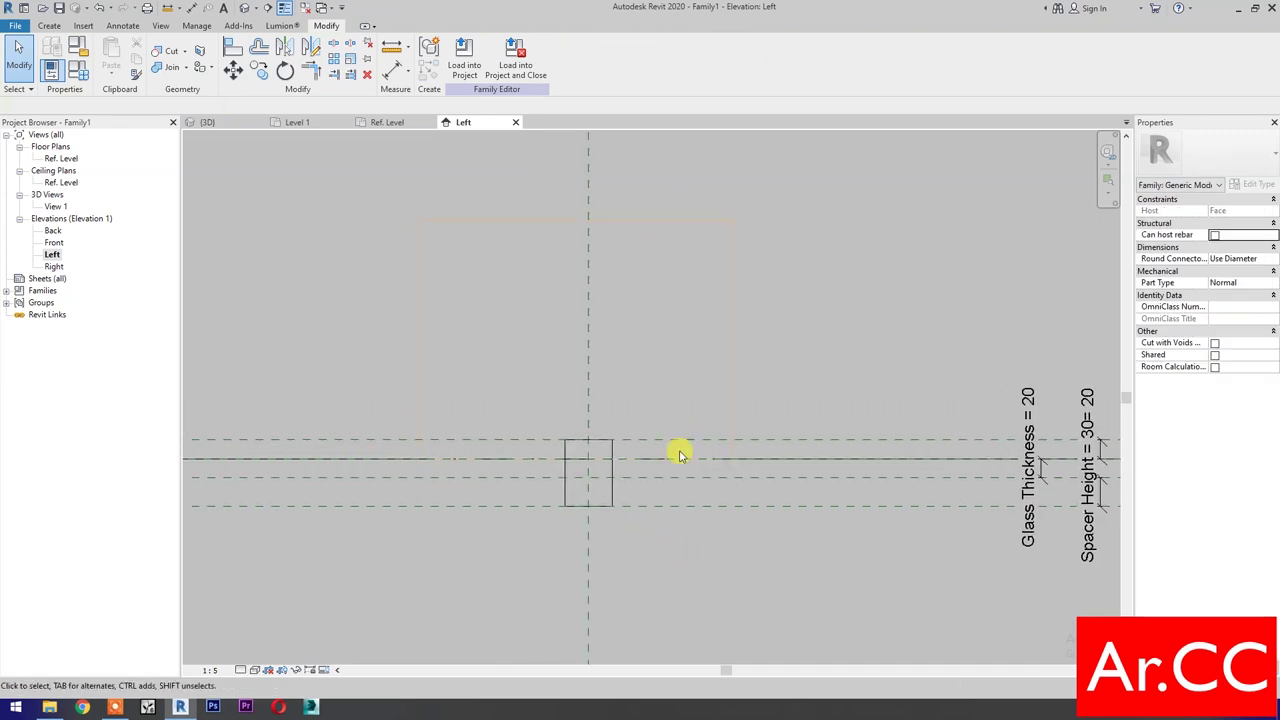
{"action": "left_click", "coordinate": [728, 402]}
{"action": "left_click_drag", "start_coordinate": [580, 457], "coordinate": [583, 561]}
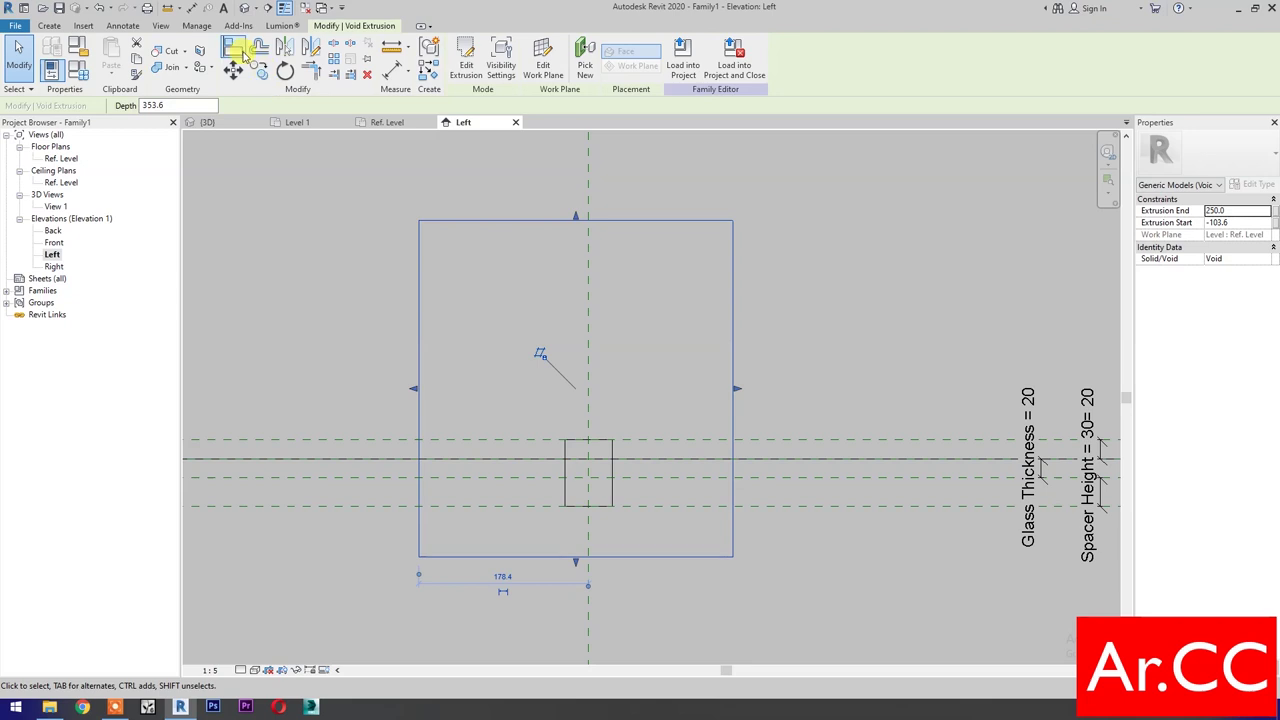
{"action": "left_click", "coordinate": [238, 50]}
{"action": "left_click", "coordinate": [635, 477]}
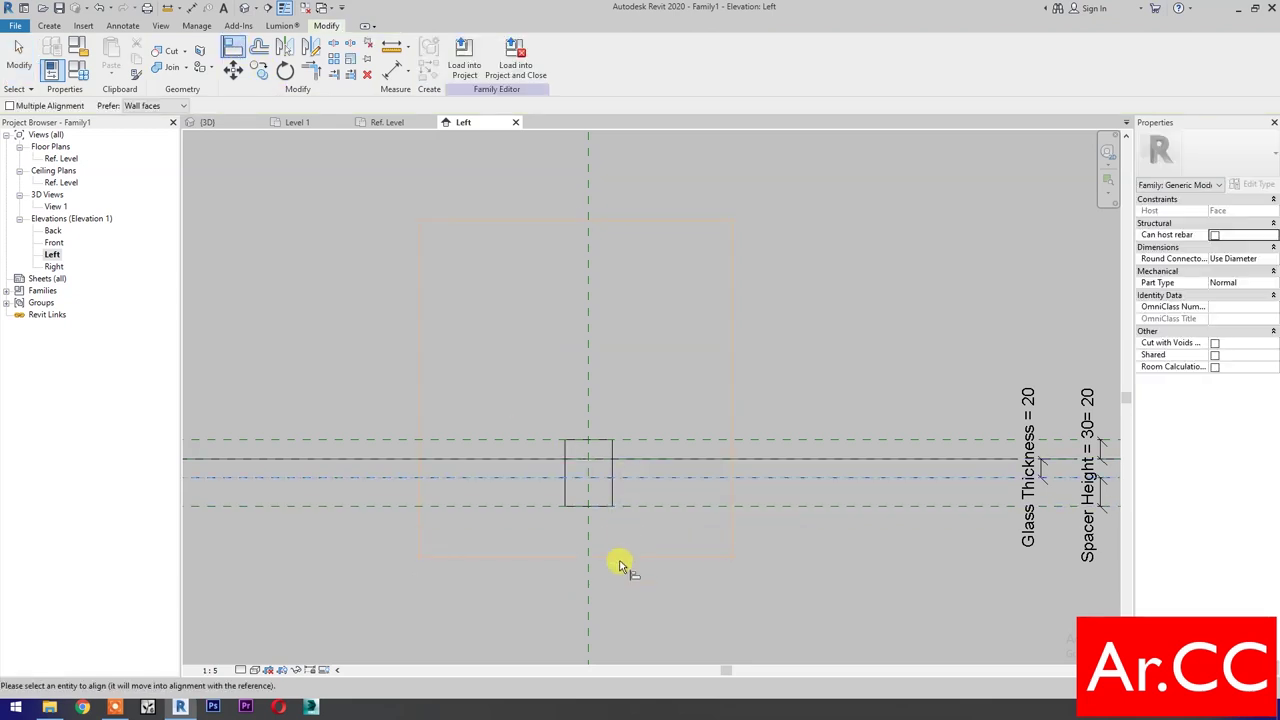
{"action": "left_click", "coordinate": [620, 557]}
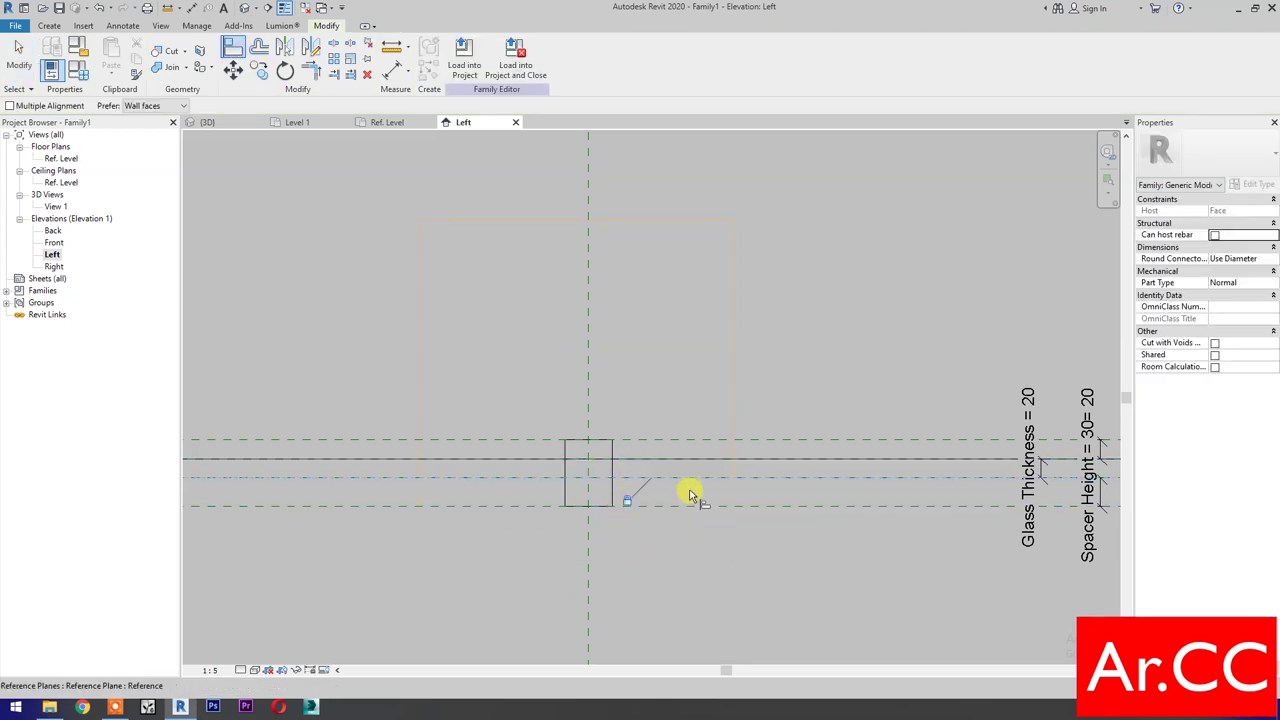
Align the void's top face to the Ref. Level and lock the alignment
{"action": "scroll", "coordinate": [790, 458], "scroll_direction": "down", "scroll_amount": 2}
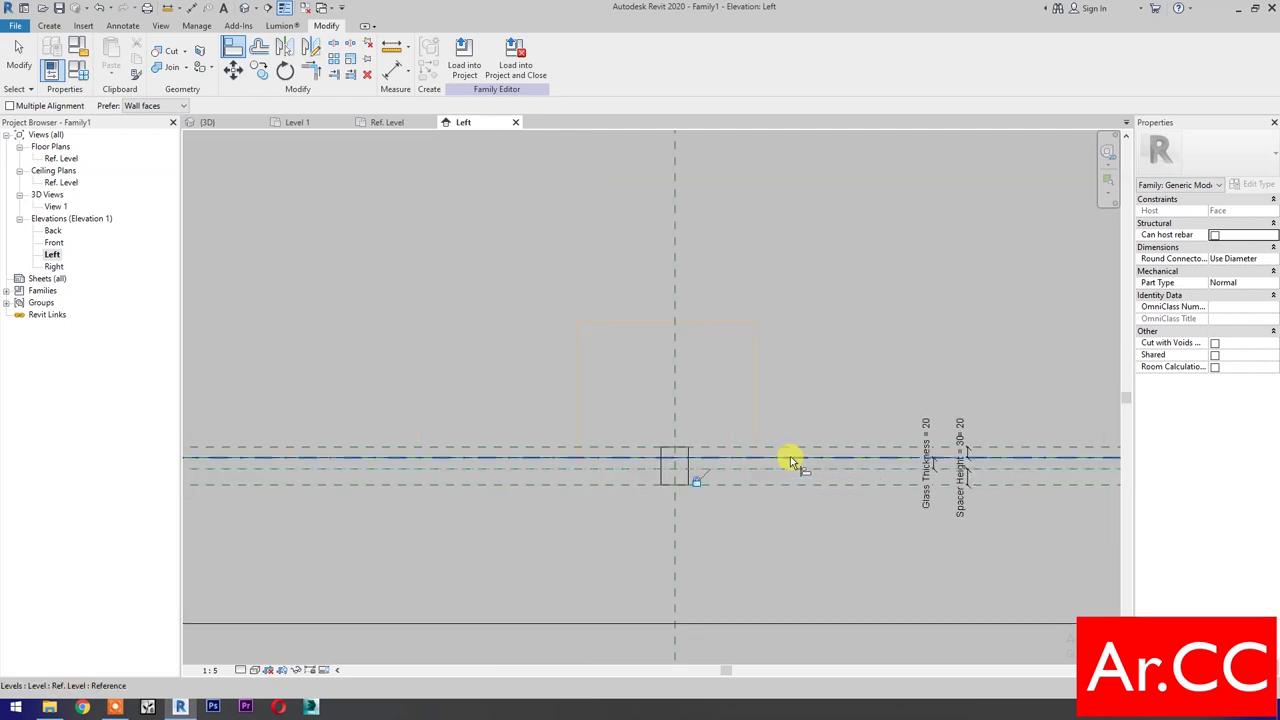
{"action": "left_click", "coordinate": [790, 456]}
{"action": "left_click", "coordinate": [728, 322]}
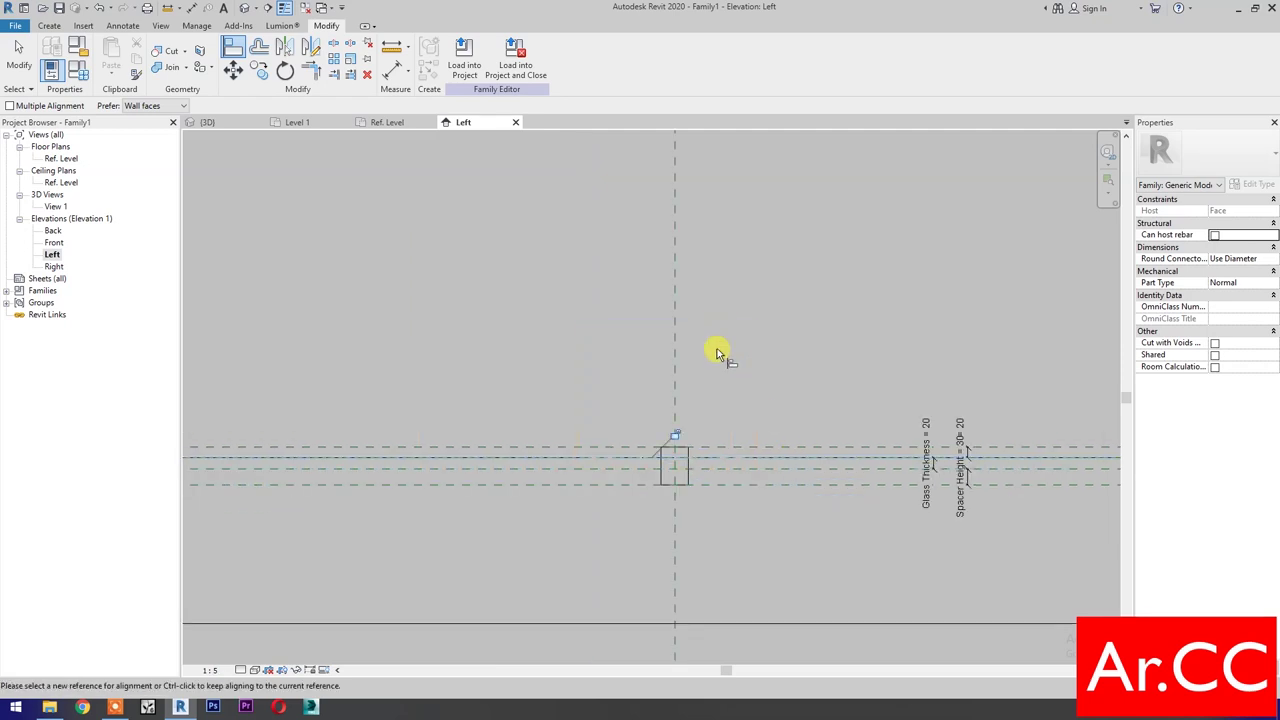
{"action": "left_click", "coordinate": [675, 436]}
{"action": "key", "text": "Escape"}
{"action": "key", "text": "Escape"}
Open the default 3D view and temporarily hide the large host slab
{"action": "left_click", "coordinate": [245, 7]}
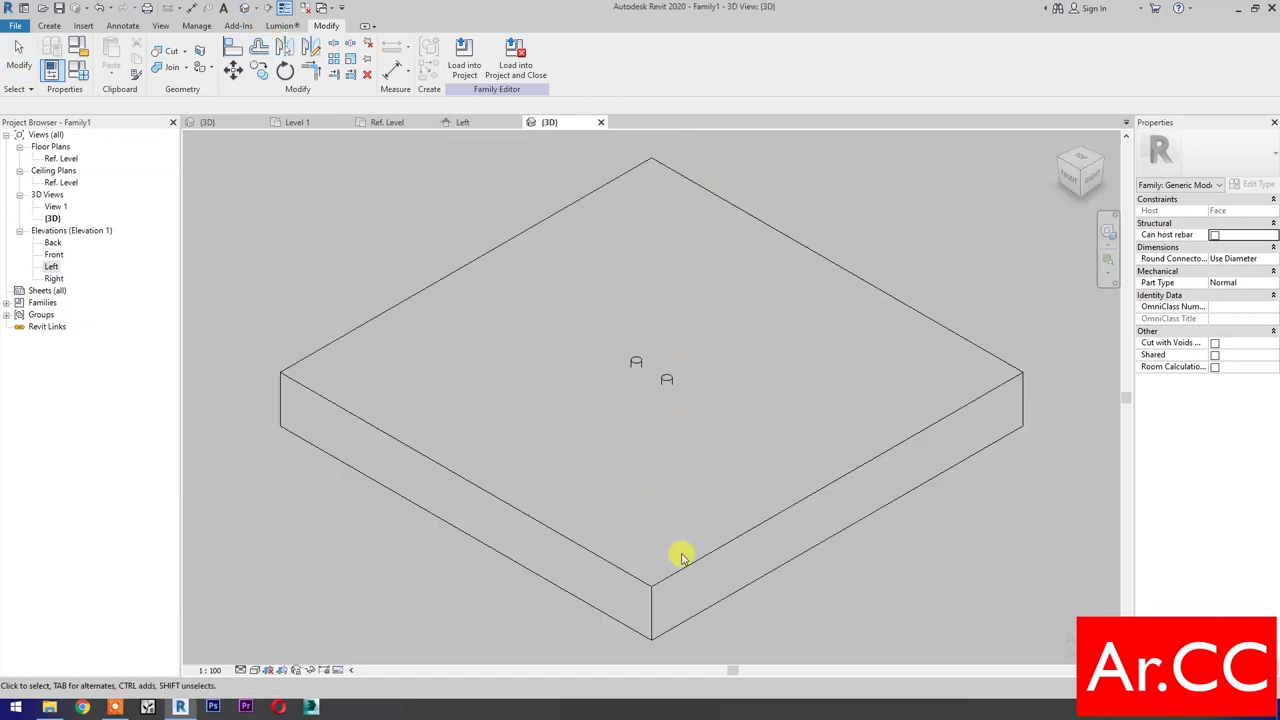
{"action": "left_click", "coordinate": [702, 558]}
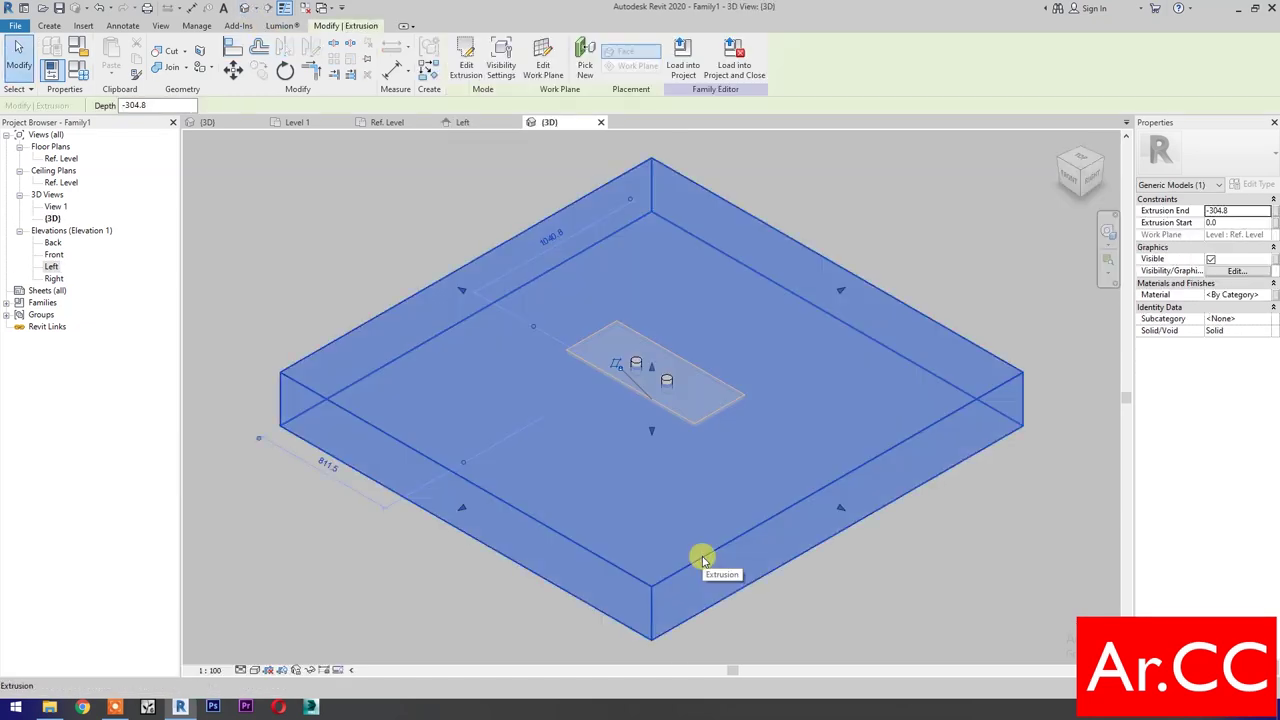
{"action": "left_click", "coordinate": [310, 670]}
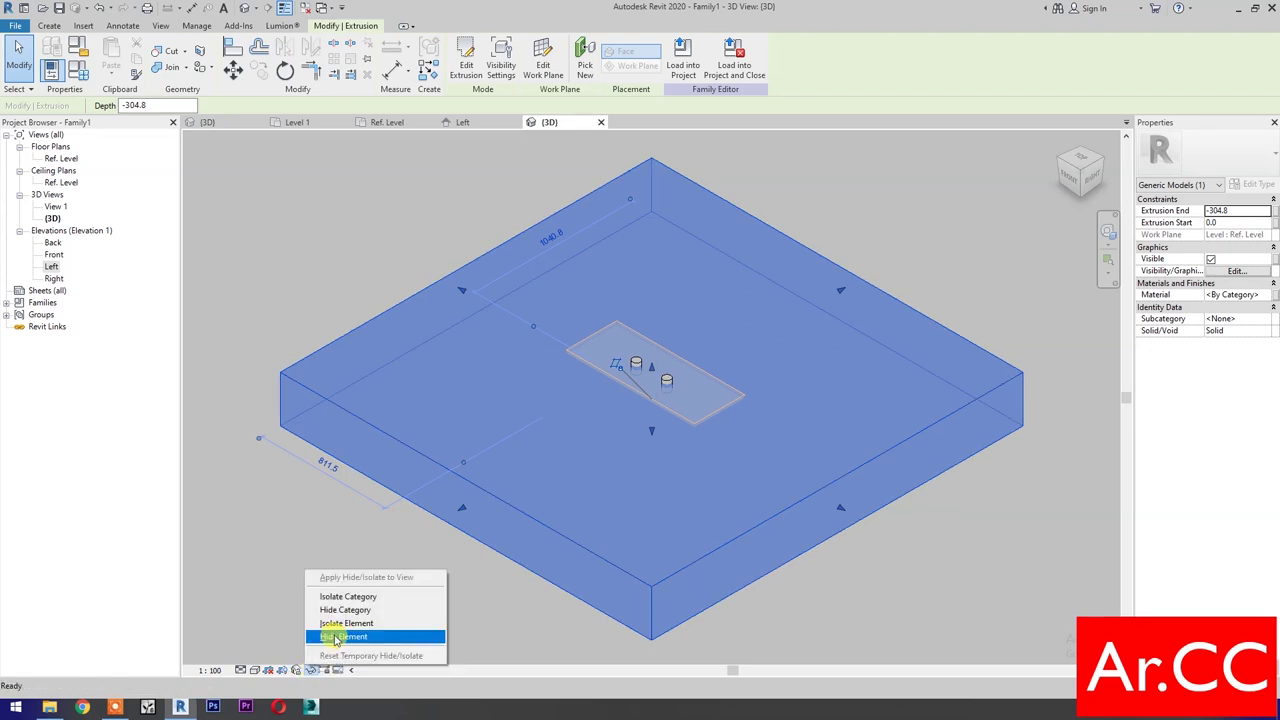
{"action": "left_click", "coordinate": [337, 637]}
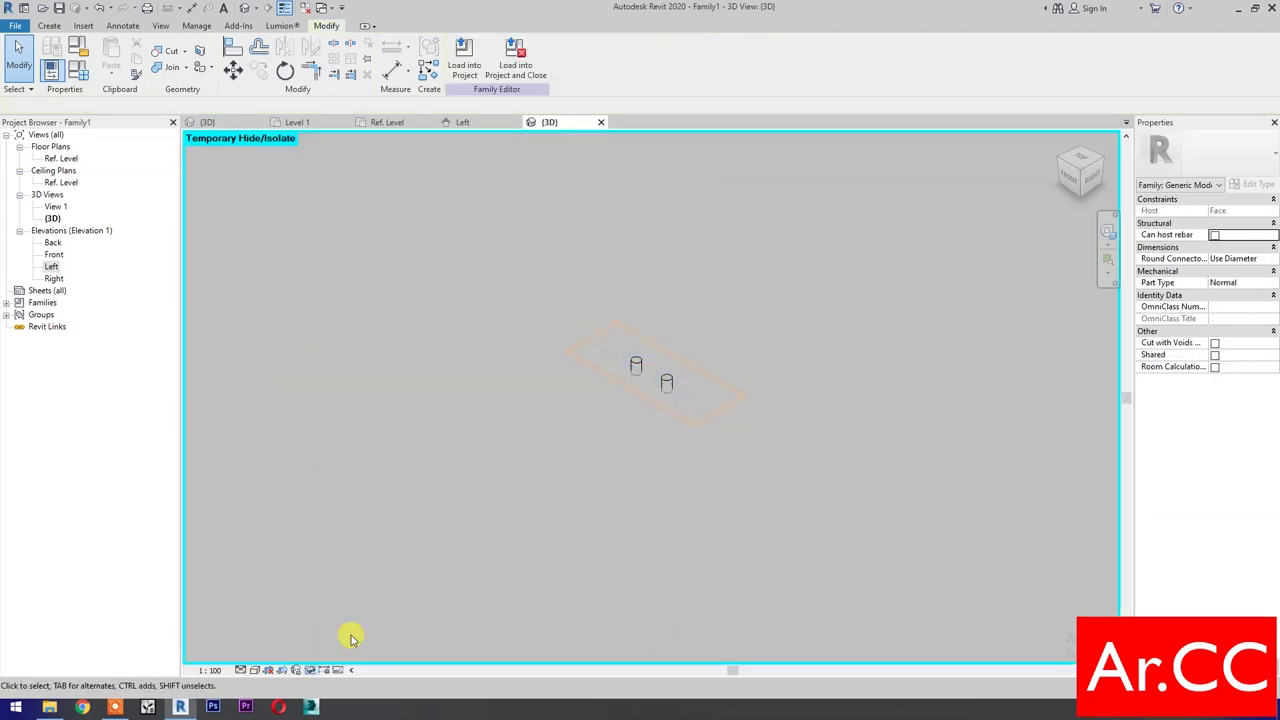
Cut the two cylinders with the rectangular void and select the cut cylinders
{"action": "left_click", "coordinate": [170, 54]}
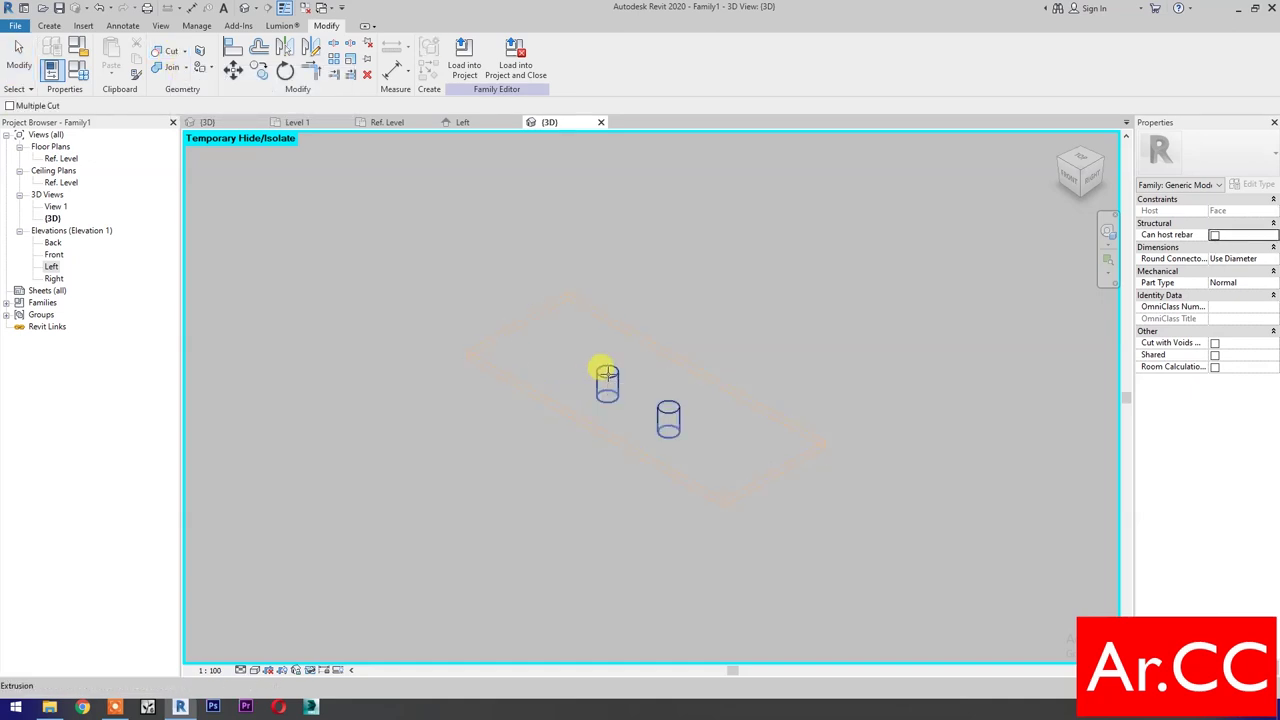
{"action": "left_click", "coordinate": [607, 374]}
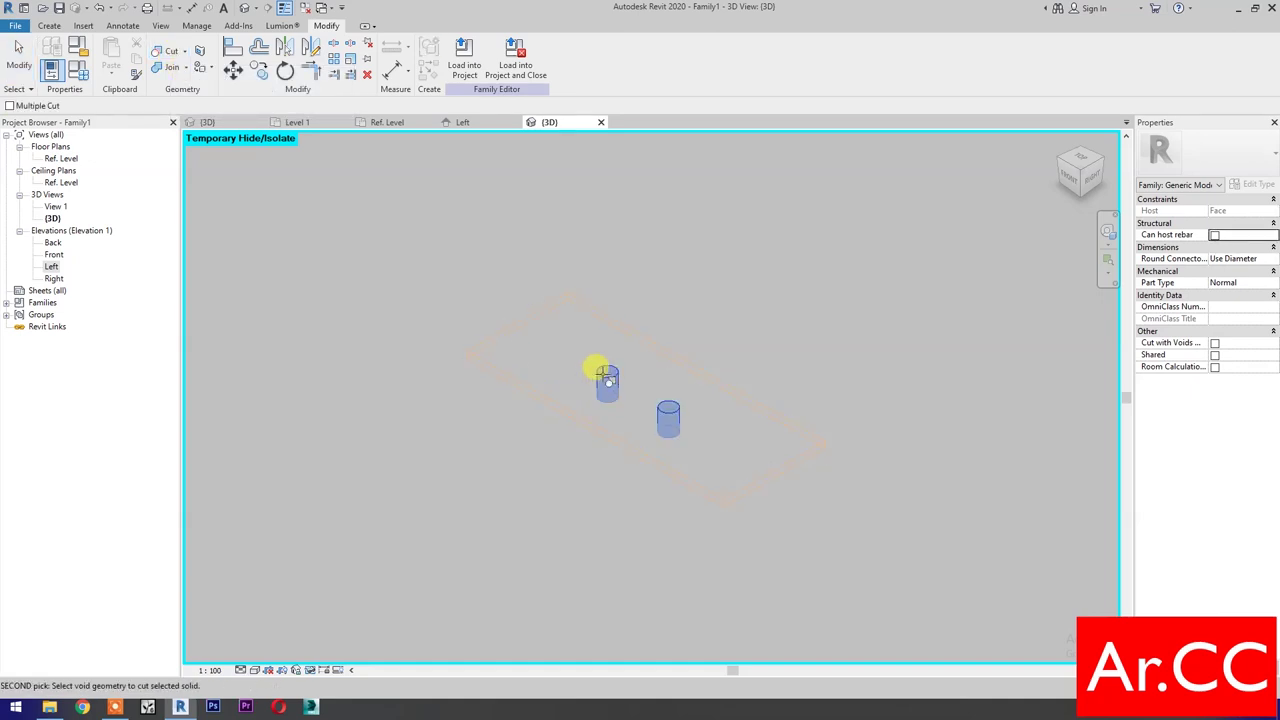
{"action": "left_click", "coordinate": [510, 323]}
{"action": "key", "text": "Escape"}
{"action": "left_click", "coordinate": [603, 374]}
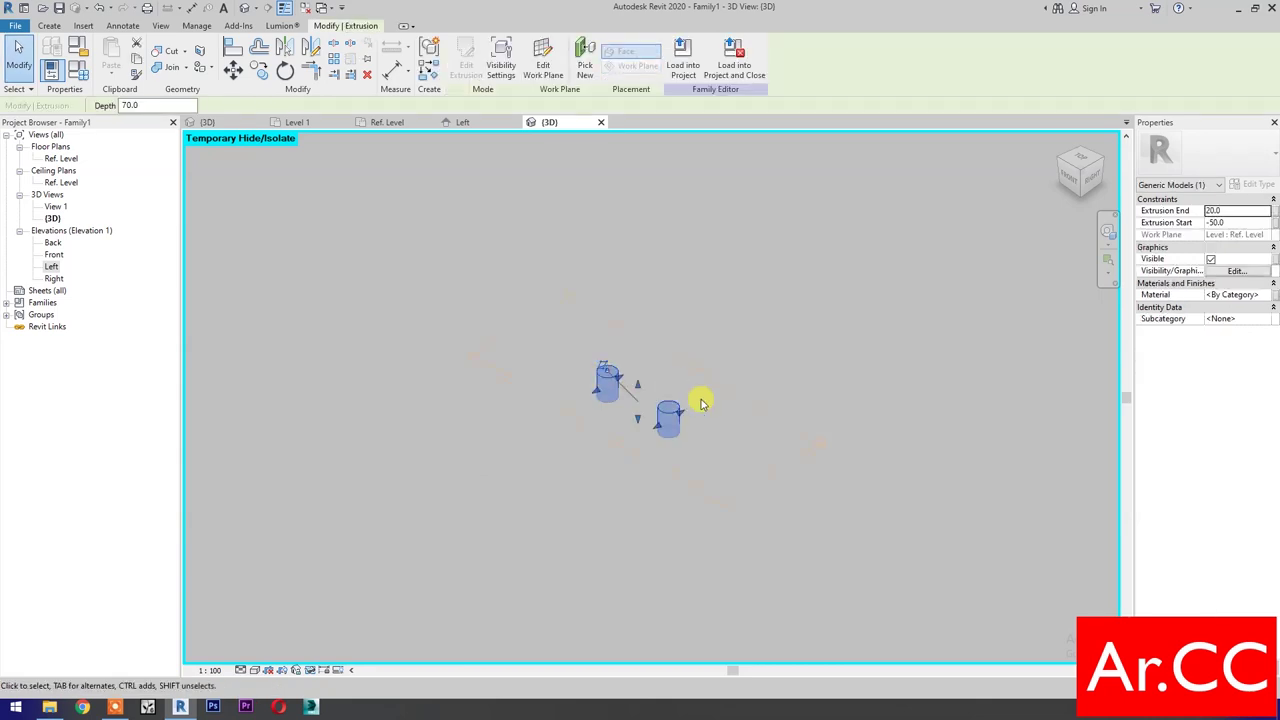
Create a type-based family parameter named Finish under Materials and Finishes and associate it with the two cylinders' material
{"action": "left_click", "coordinate": [1274, 297]}
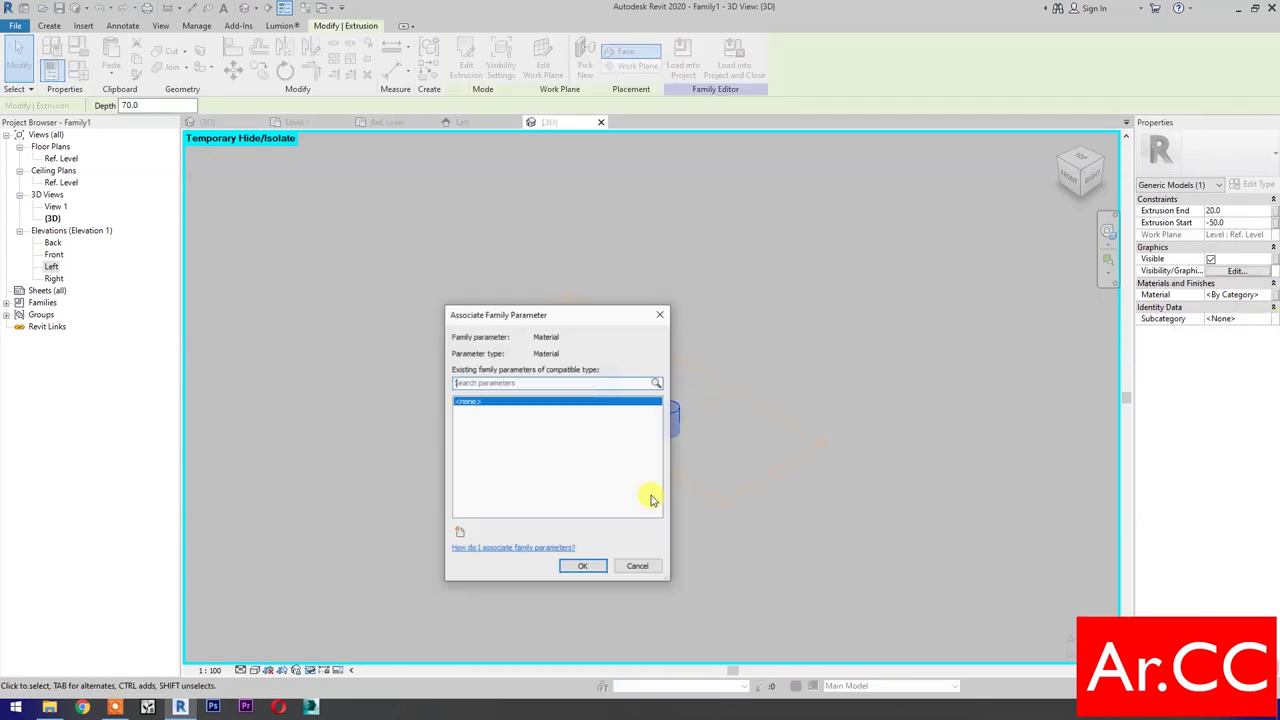
{"action": "left_click", "coordinate": [461, 534]}
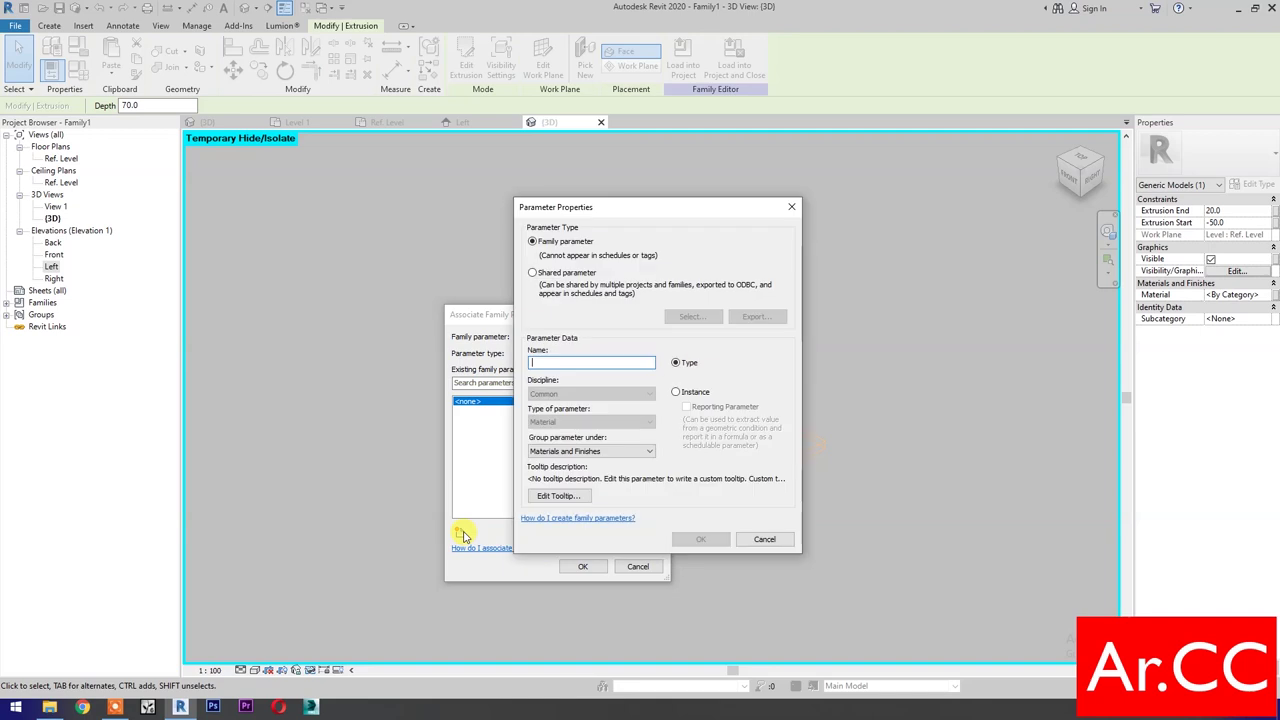
{"action": "type", "text": "Finish"}
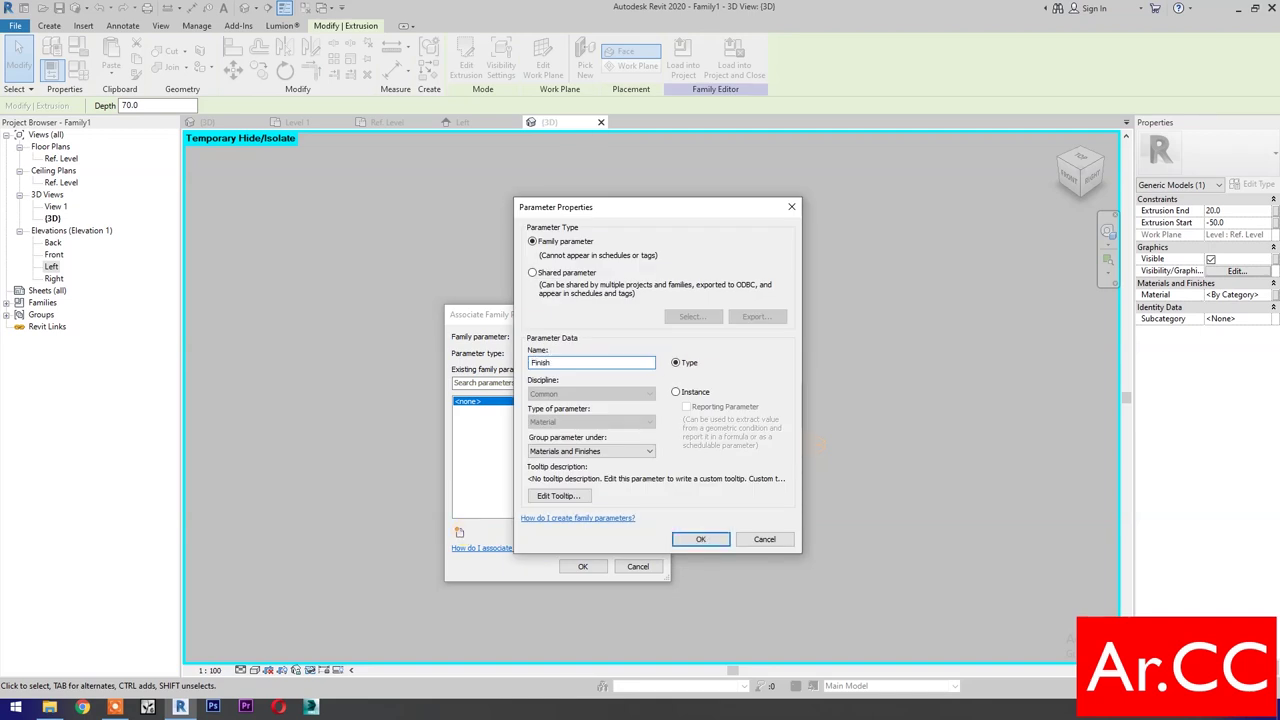
{"action": "left_click", "coordinate": [701, 540]}
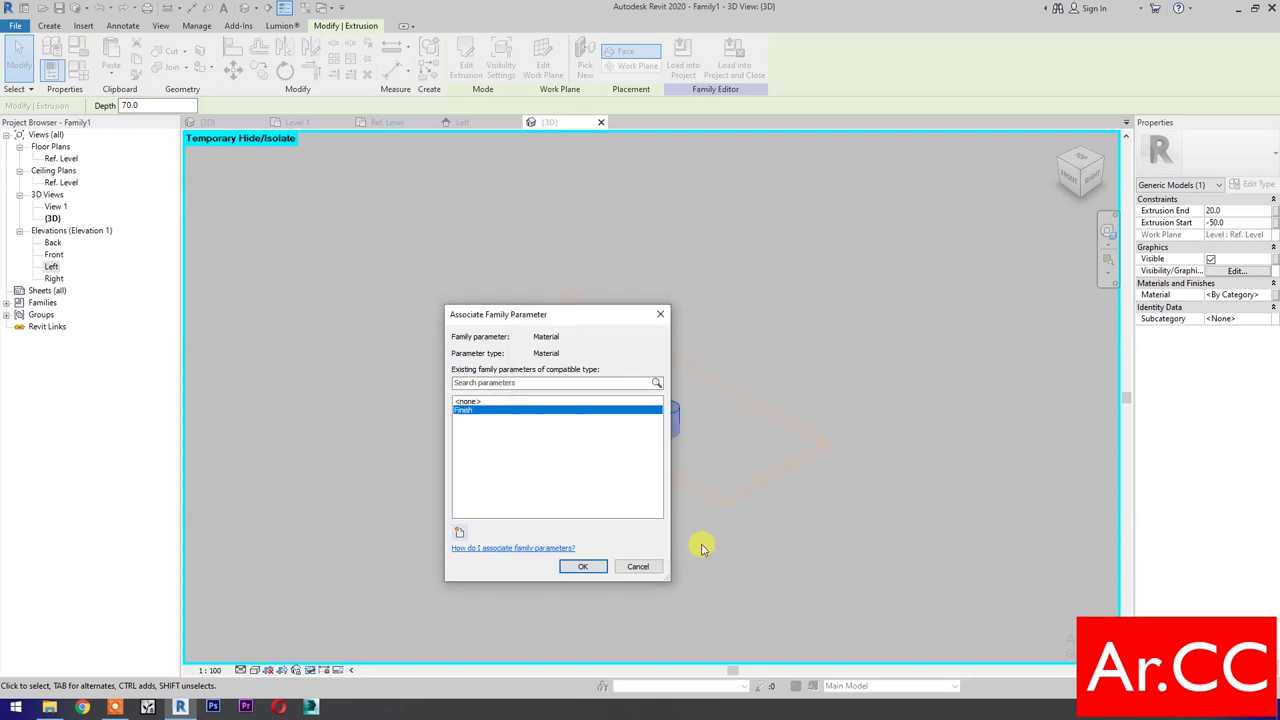
{"action": "left_click", "coordinate": [565, 567]}
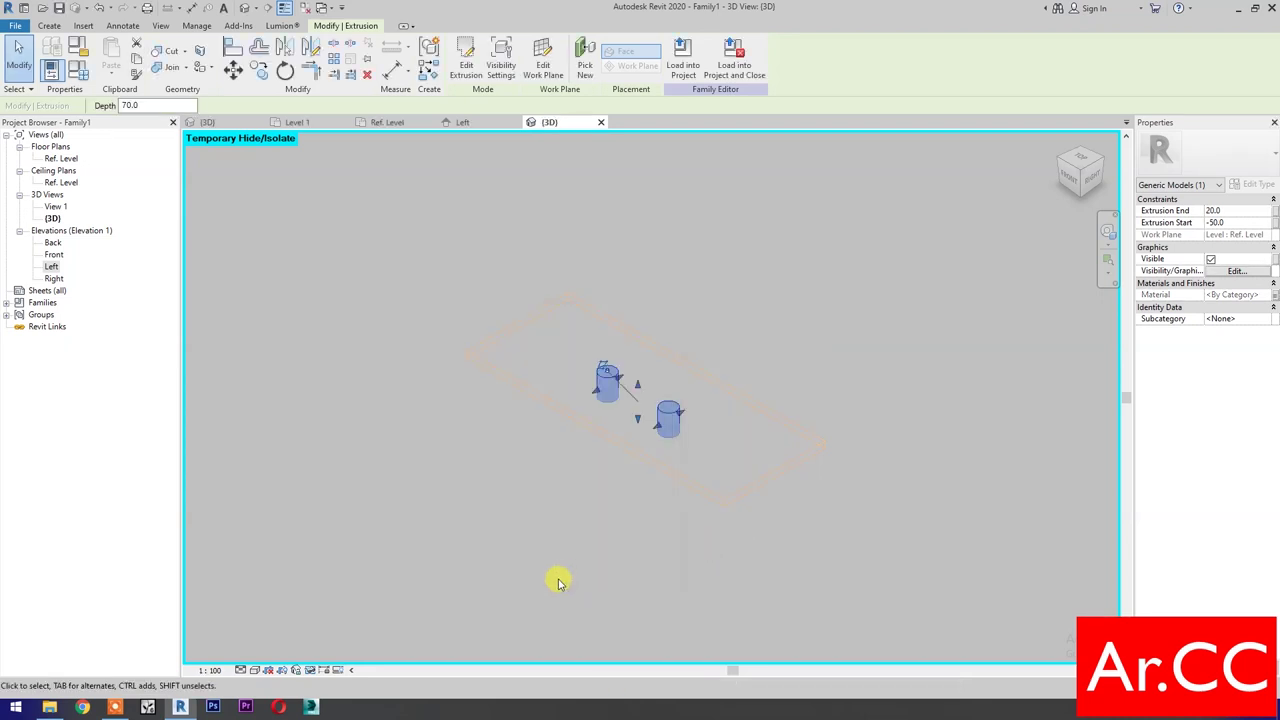
Open the Finish parameter's material for editing and add Stainless Steel, Polished from the AEC Materials Metal library to the family's materials
{"action": "left_click", "coordinate": [84, 71]}
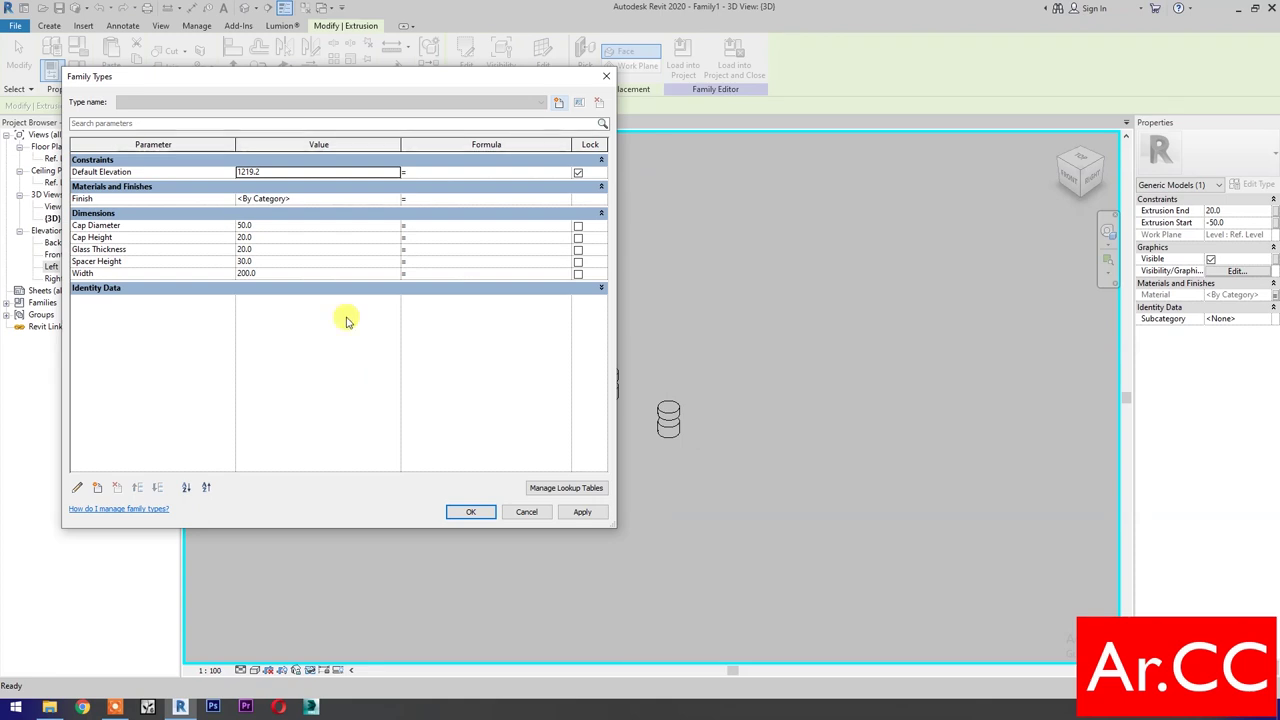
{"action": "left_click", "coordinate": [396, 200]}
{"action": "left_click", "coordinate": [397, 199]}
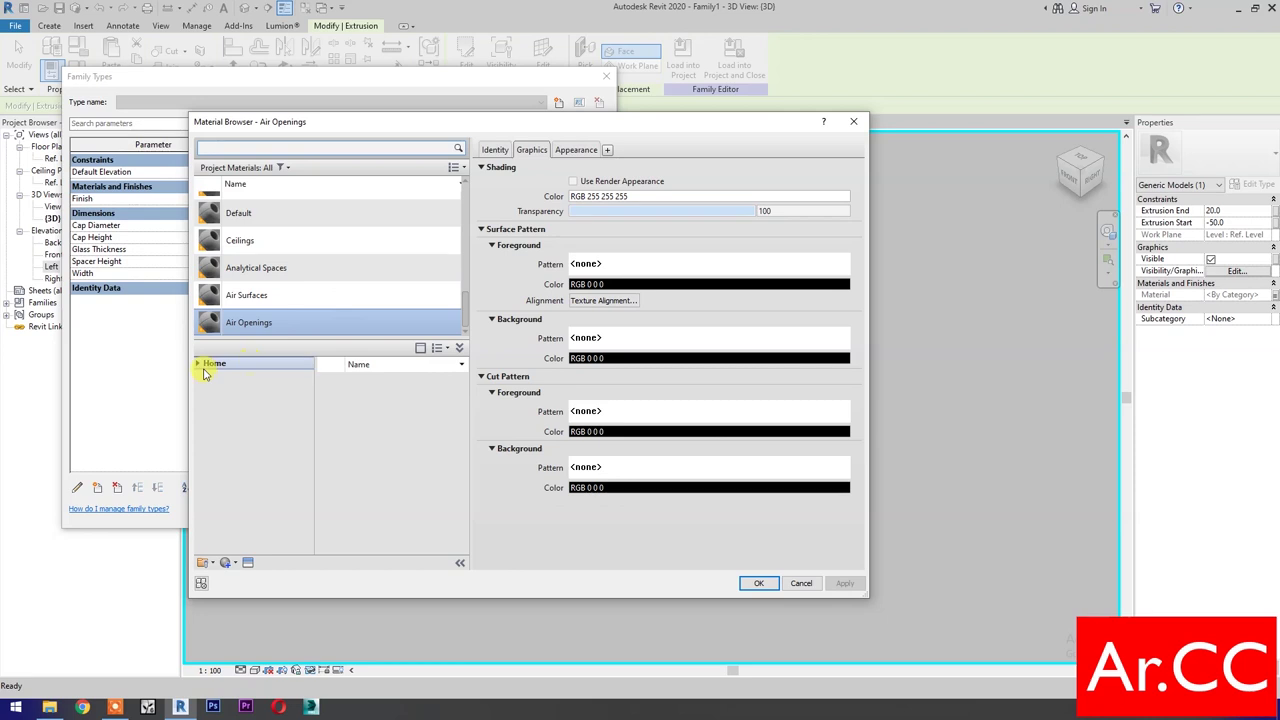
{"action": "left_click", "coordinate": [197, 364]}
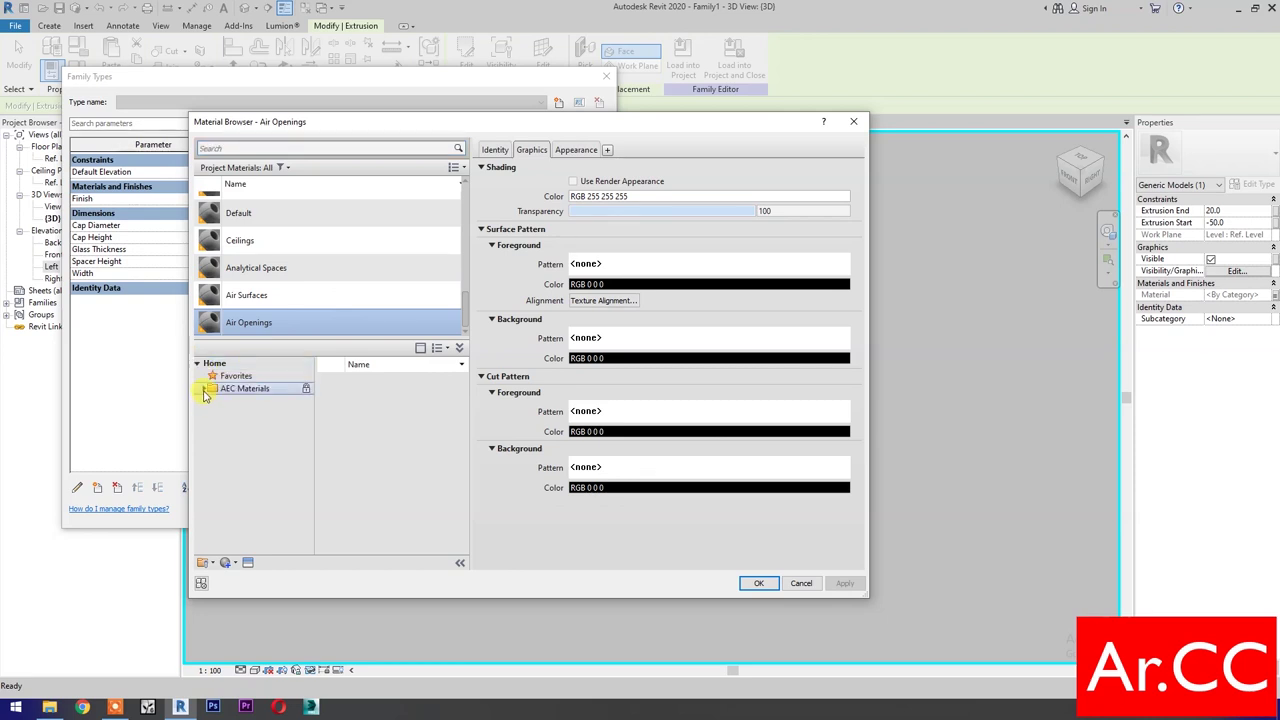
{"action": "left_click", "coordinate": [200, 388]}
{"action": "scroll", "coordinate": [247, 527], "scroll_direction": "down", "scroll_amount": 1}
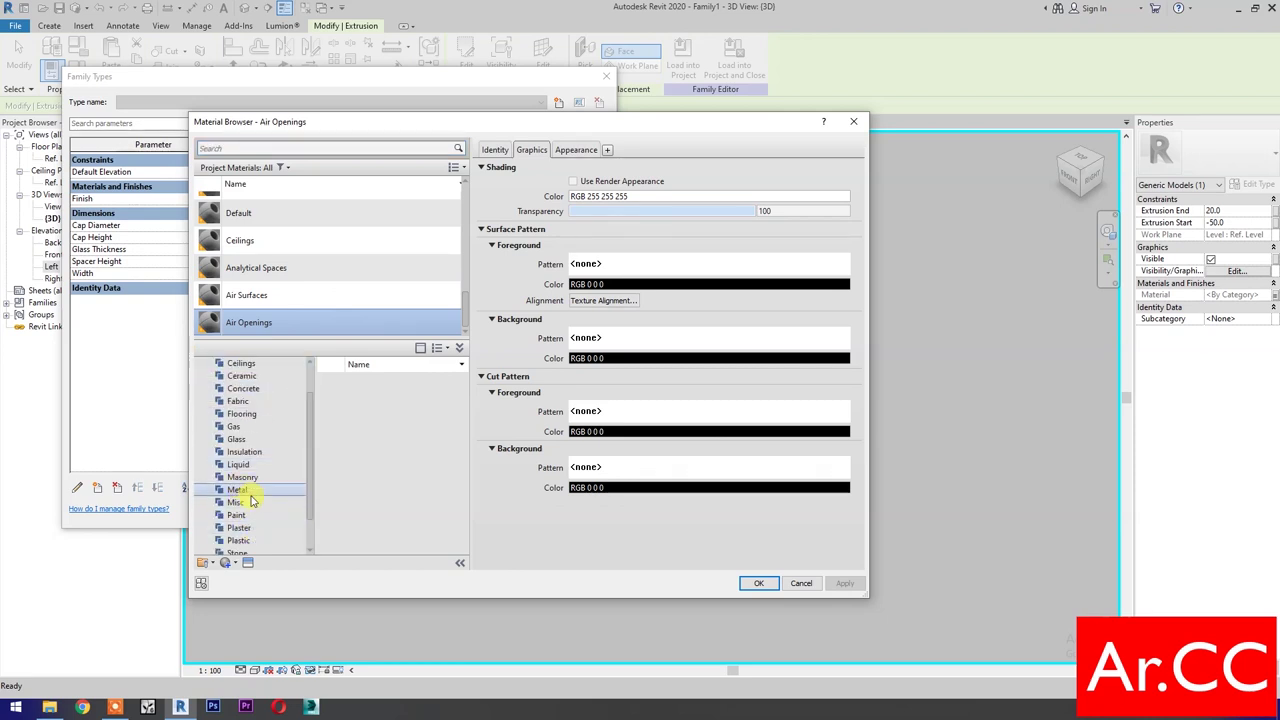
{"action": "left_click", "coordinate": [237, 489]}
{"action": "scroll", "coordinate": [397, 517], "scroll_direction": "down", "scroll_amount": 3}
{"action": "scroll", "coordinate": [397, 517], "scroll_direction": "down", "scroll_amount": 6}
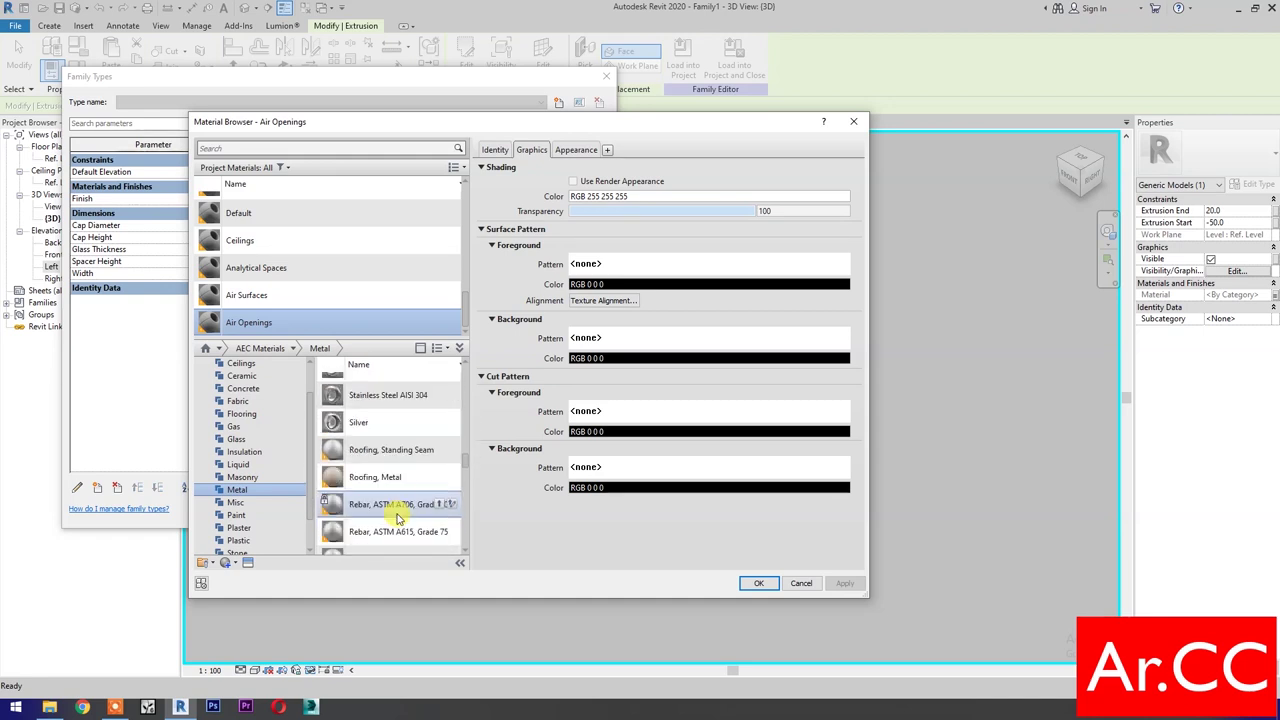
{"action": "scroll", "coordinate": [400, 450], "scroll_direction": "up", "scroll_amount": 3}
{"action": "left_click", "coordinate": [438, 418]}
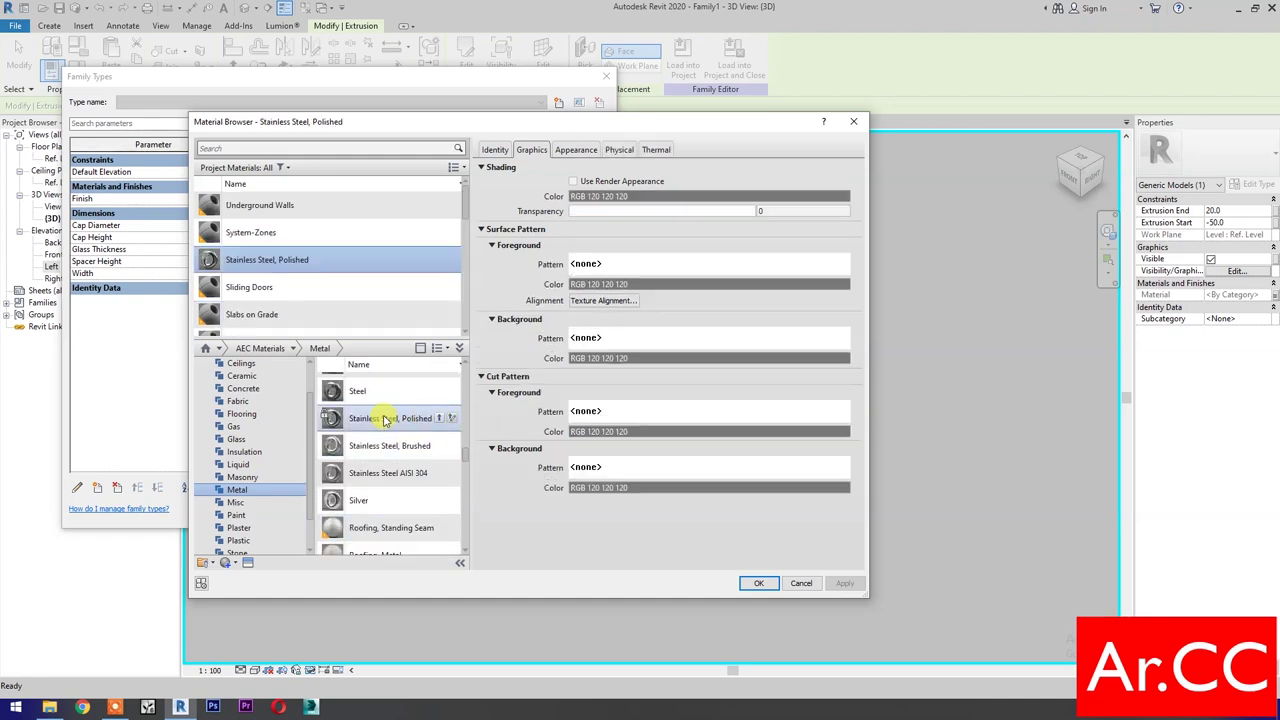
Rename the material as Stainless Steel, Polished - Handrail and apply it to the Finish parameter
{"action": "right_click", "coordinate": [330, 244]}
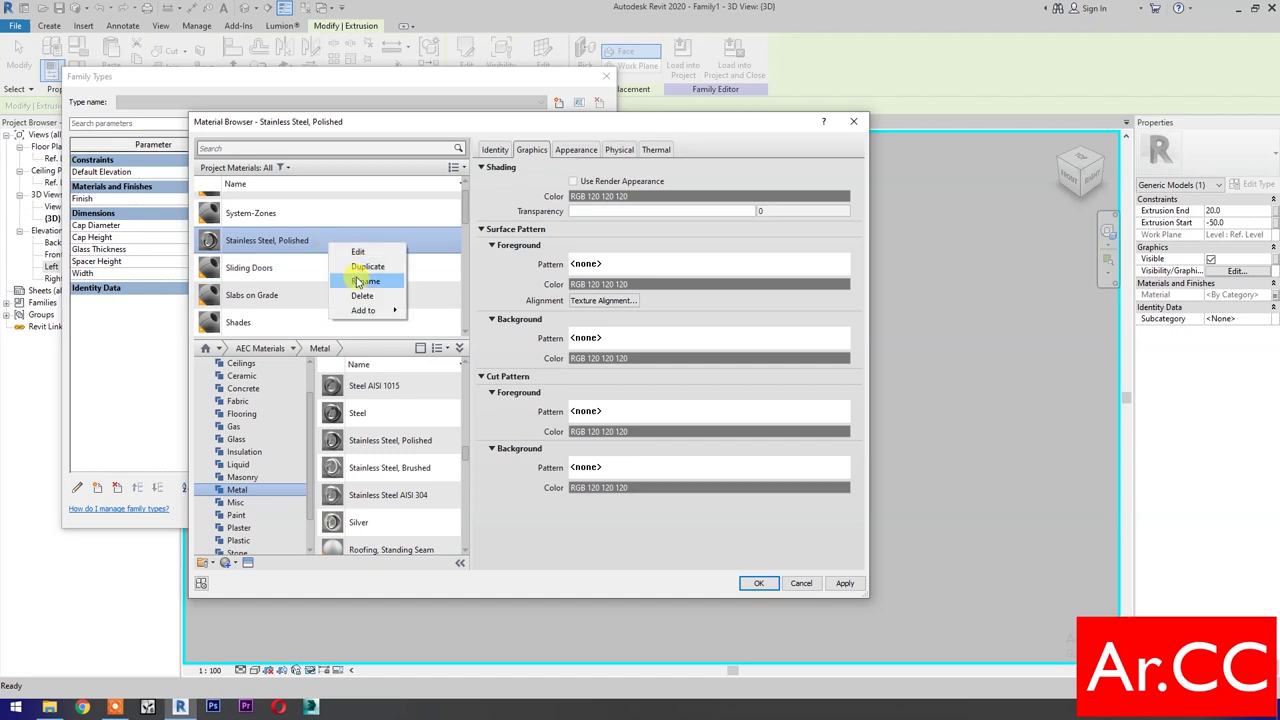
{"action": "left_click", "coordinate": [362, 281]}
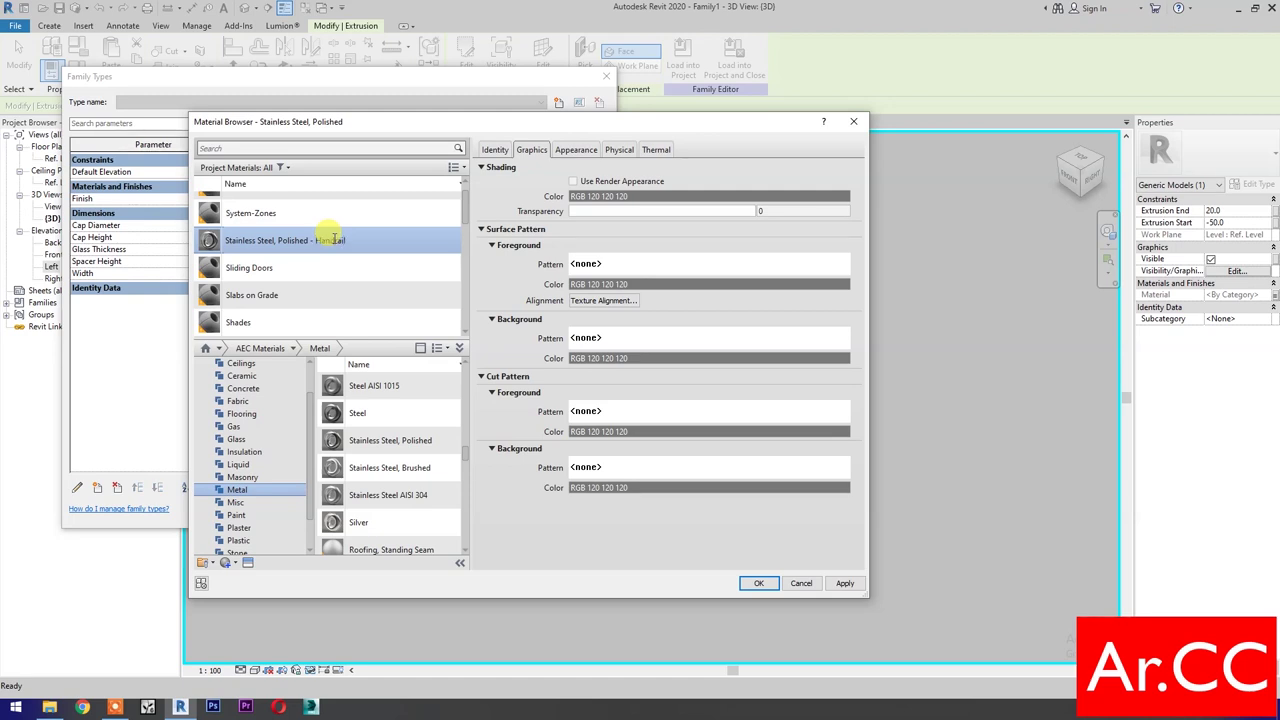
{"action": "left_click", "coordinate": [757, 583]}
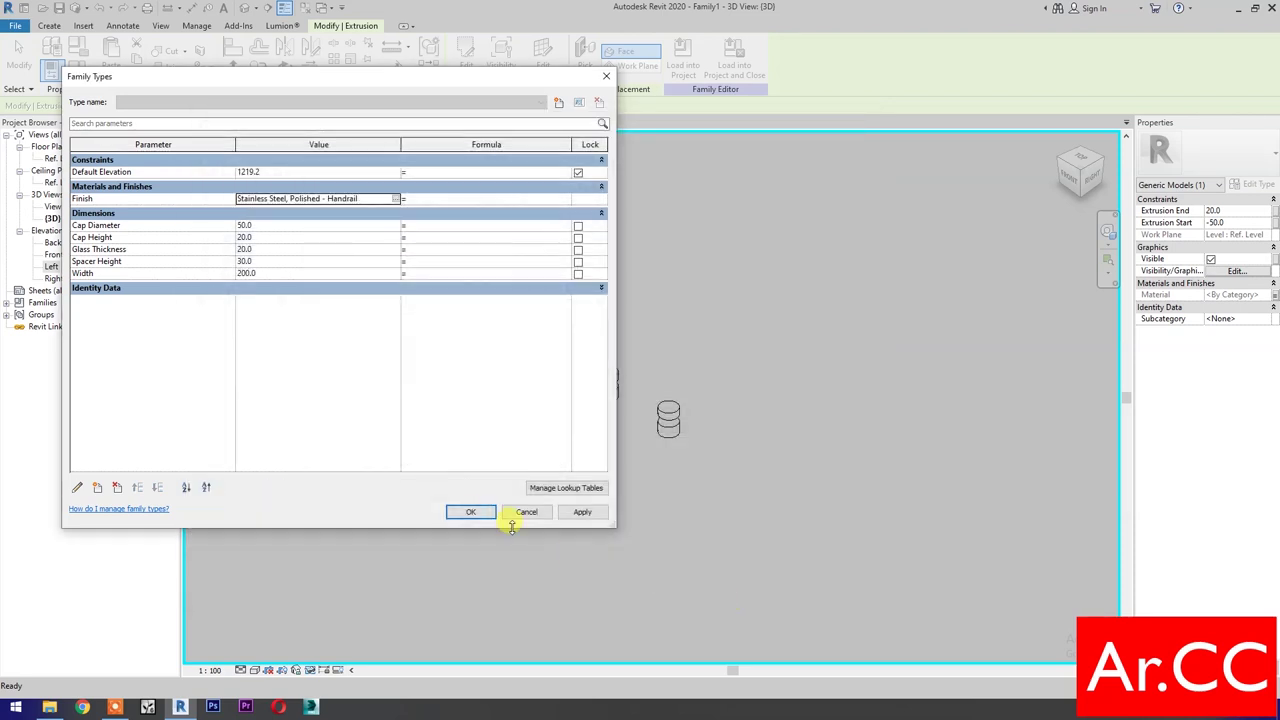
{"action": "left_click", "coordinate": [470, 512]}
{"action": "left_click", "coordinate": [480, 514]}
Set the 3D view of the standoffs to the Realistic visual style and fit the model in the view
{"action": "scroll", "coordinate": [654, 409], "scroll_direction": "up", "scroll_amount": 5}
{"action": "middle_click_drag", "start_coordinate": [655, 528], "coordinate": [636, 522]}
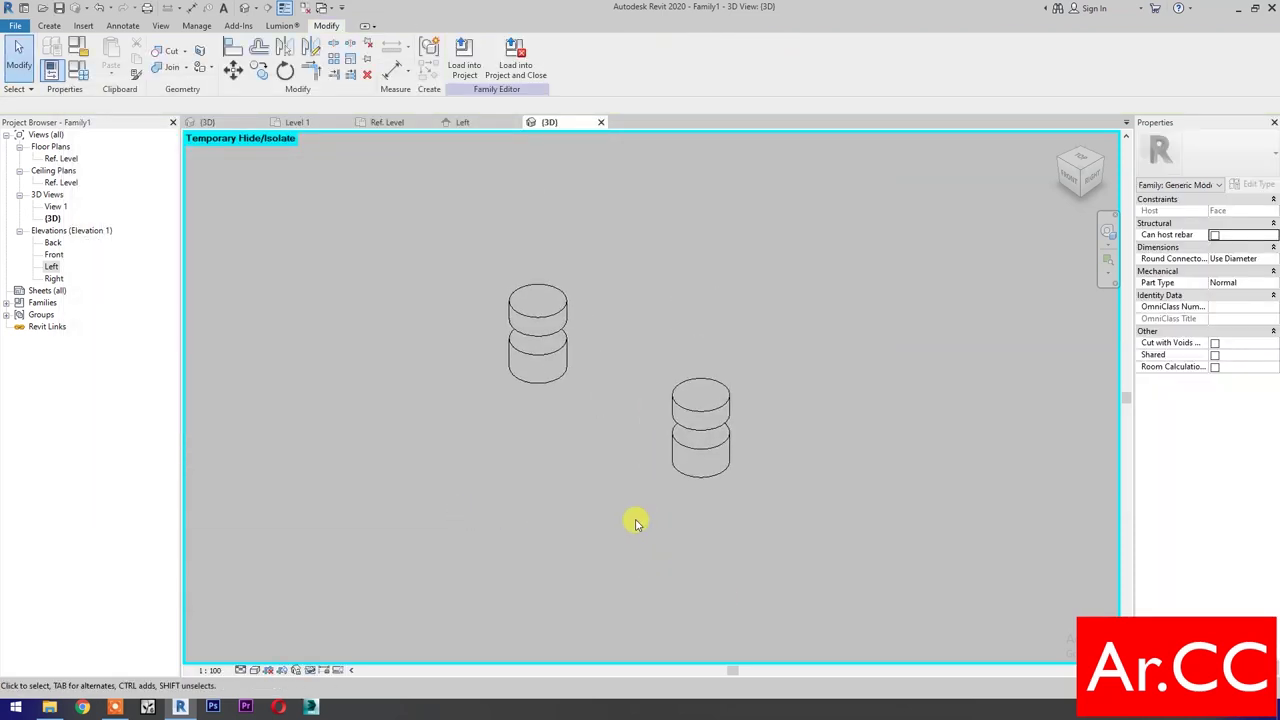
{"action": "left_click", "coordinate": [252, 670]}
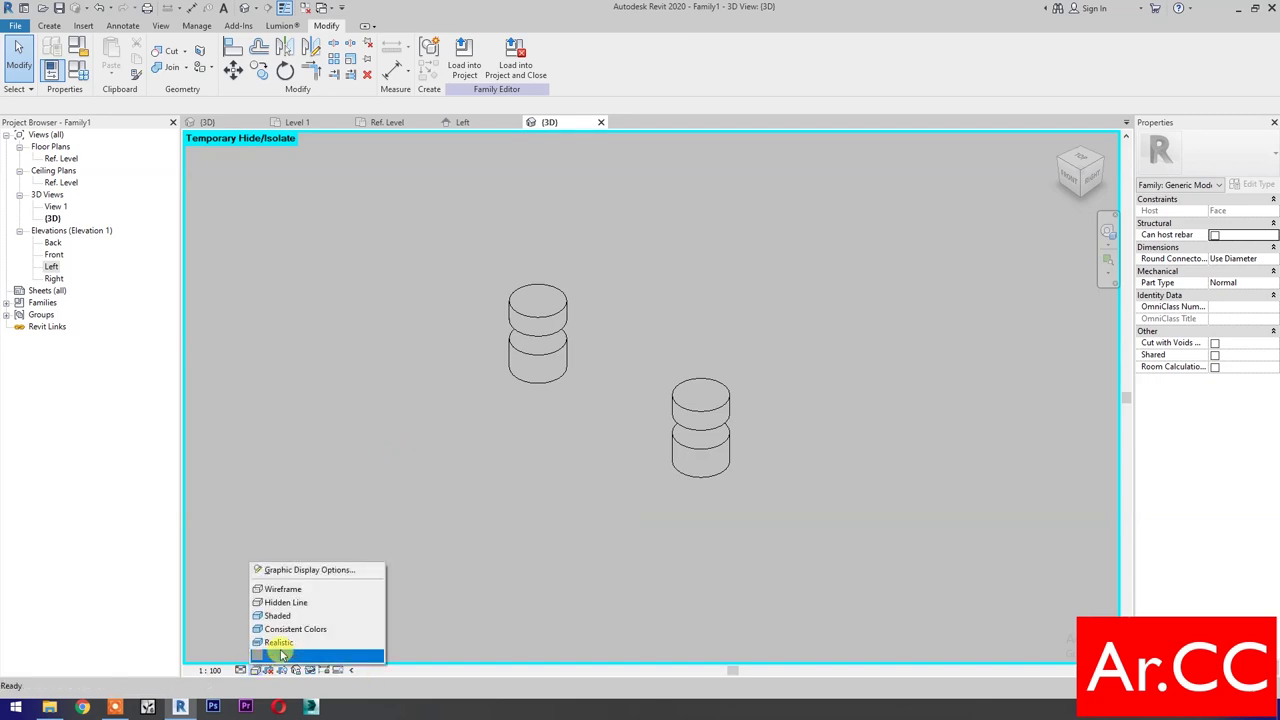
{"action": "left_click", "coordinate": [285, 636]}
{"action": "key", "text": "z"}
{"action": "key", "text": "f"}
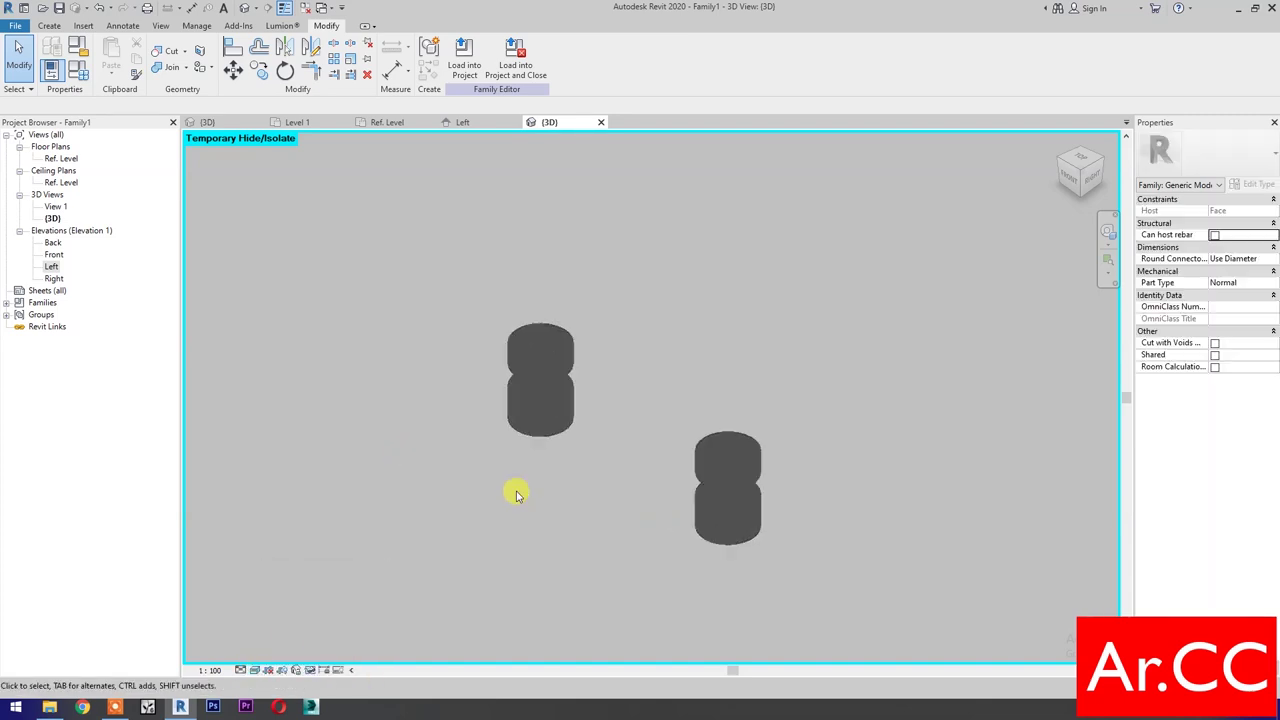
Save the family on the Desktop as Glass Railing Standoff, load it into the stair project and close the family
{"action": "left_click", "coordinate": [61, 9]}
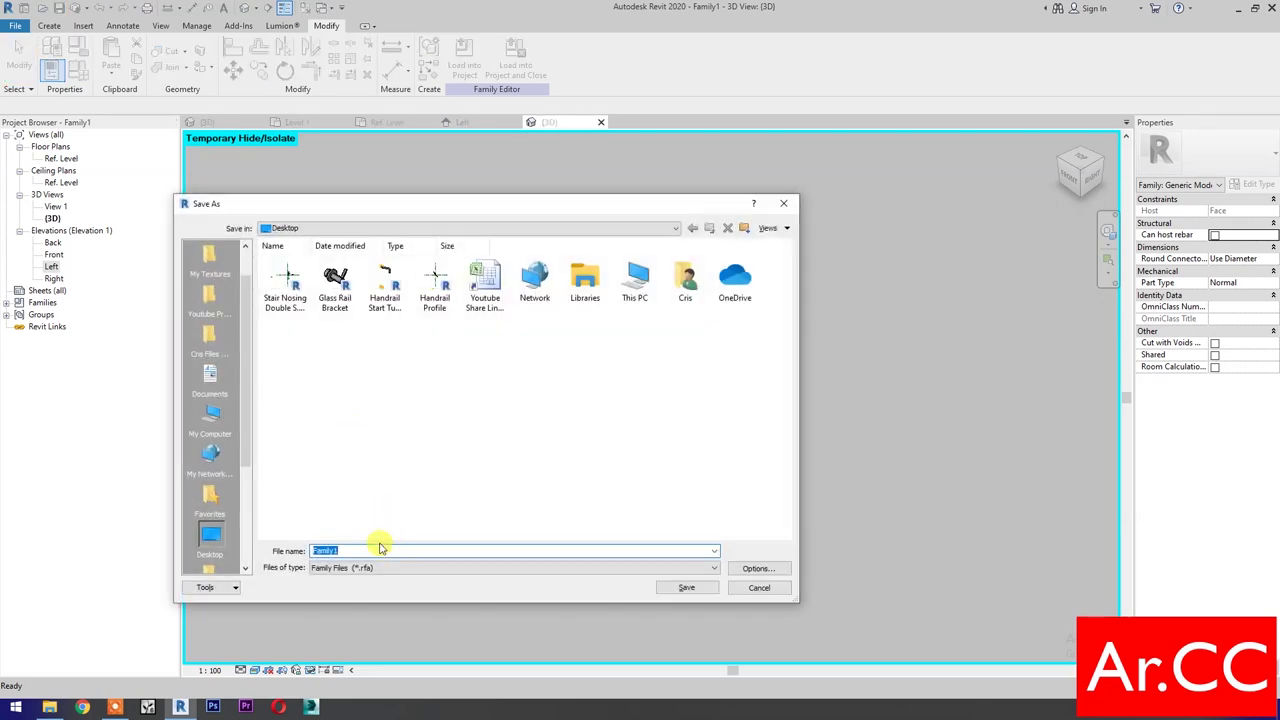
{"action": "type", "text": "Glass Railing Standoff"}
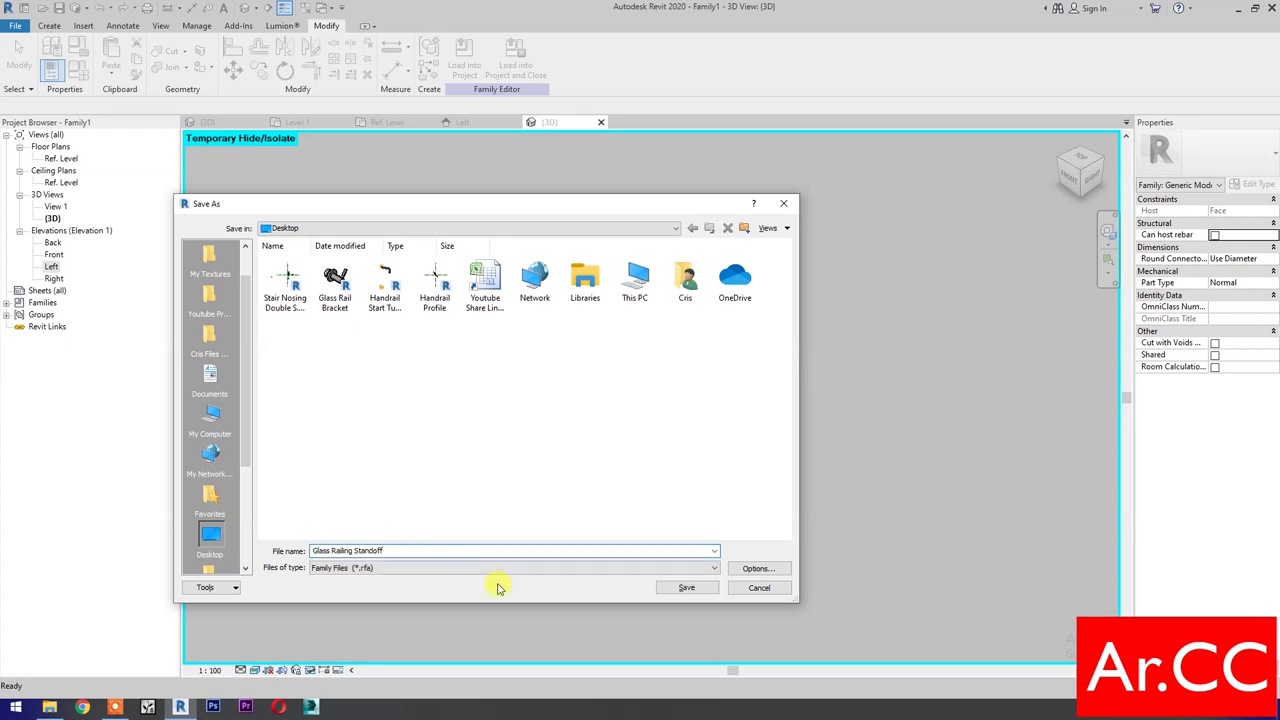
{"action": "left_click", "coordinate": [662, 588]}
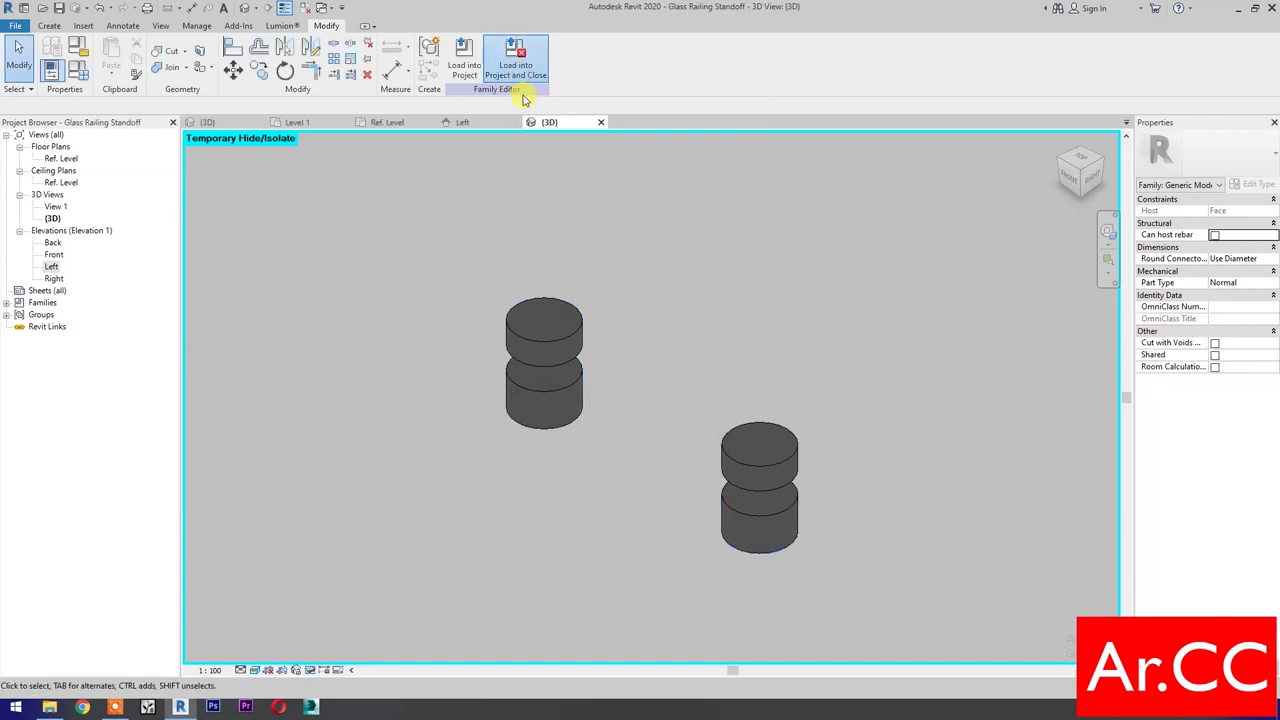
{"action": "left_click", "coordinate": [515, 62]}
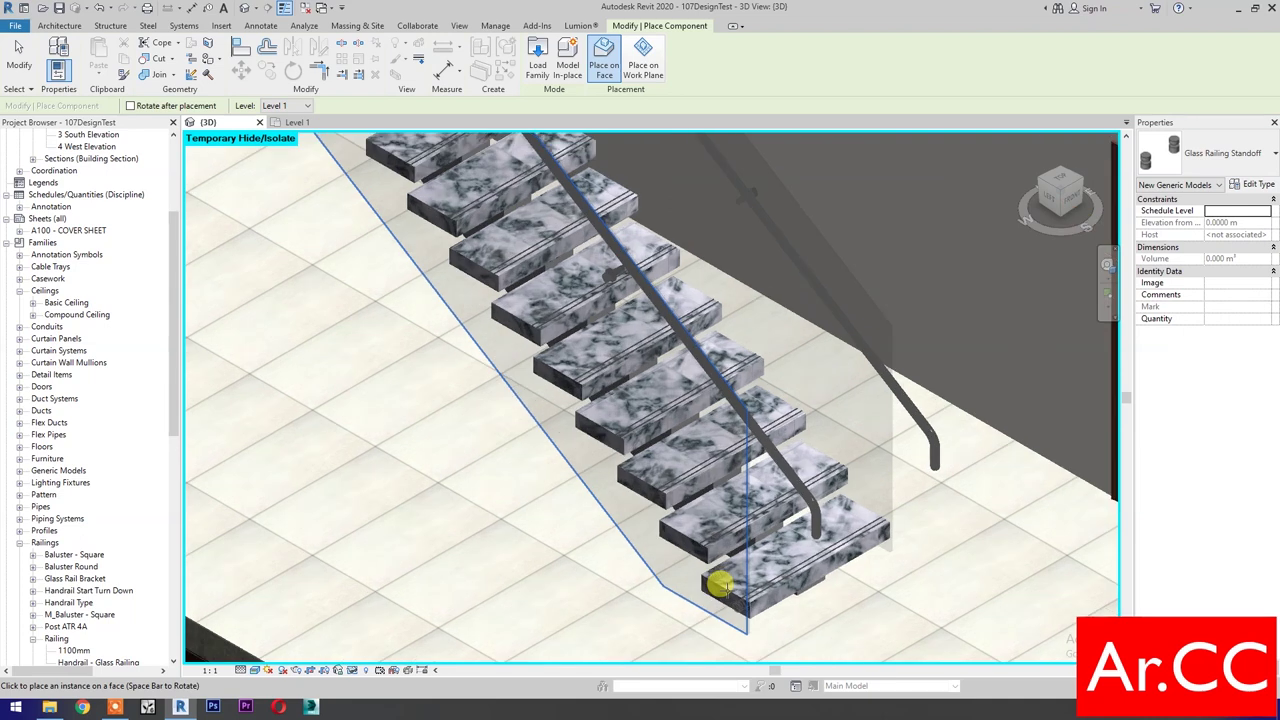
Place Glass Railing Standoff instances on the end faces of every second marble tread, starting at the lowest one
{"action": "scroll", "coordinate": [719, 585], "scroll_direction": "up", "scroll_amount": 3}
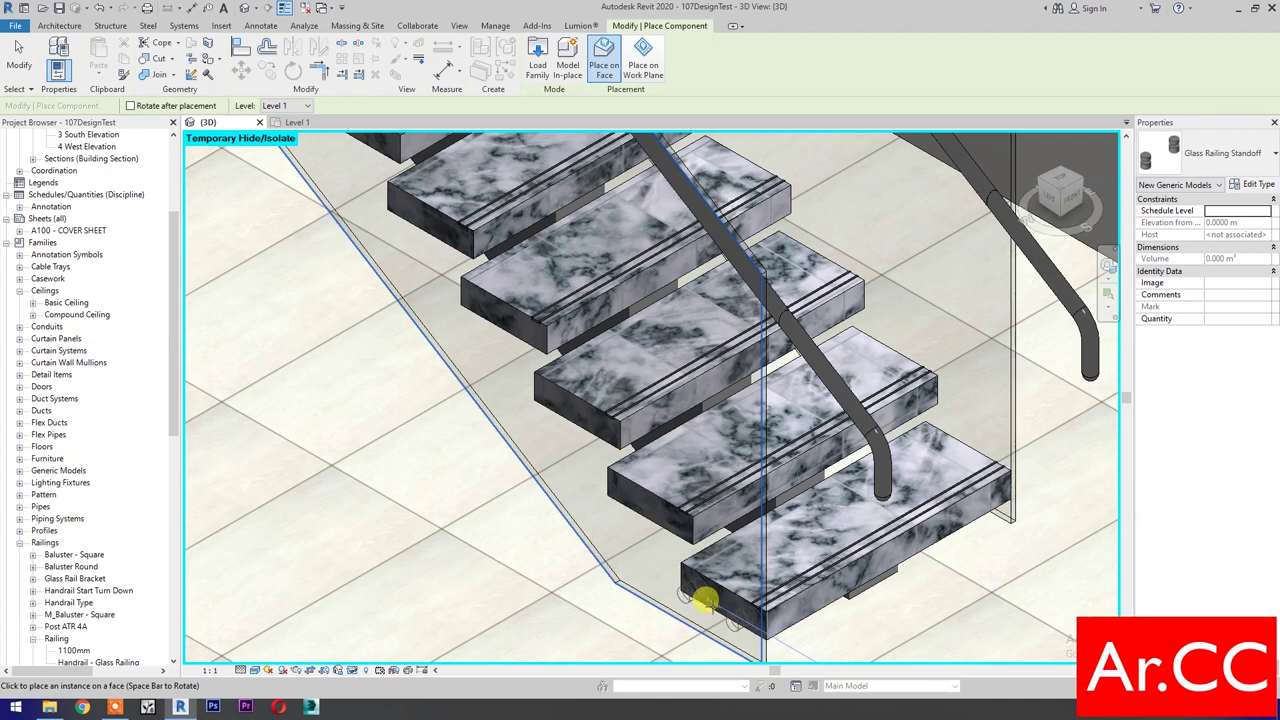
{"action": "left_click", "coordinate": [705, 600]}
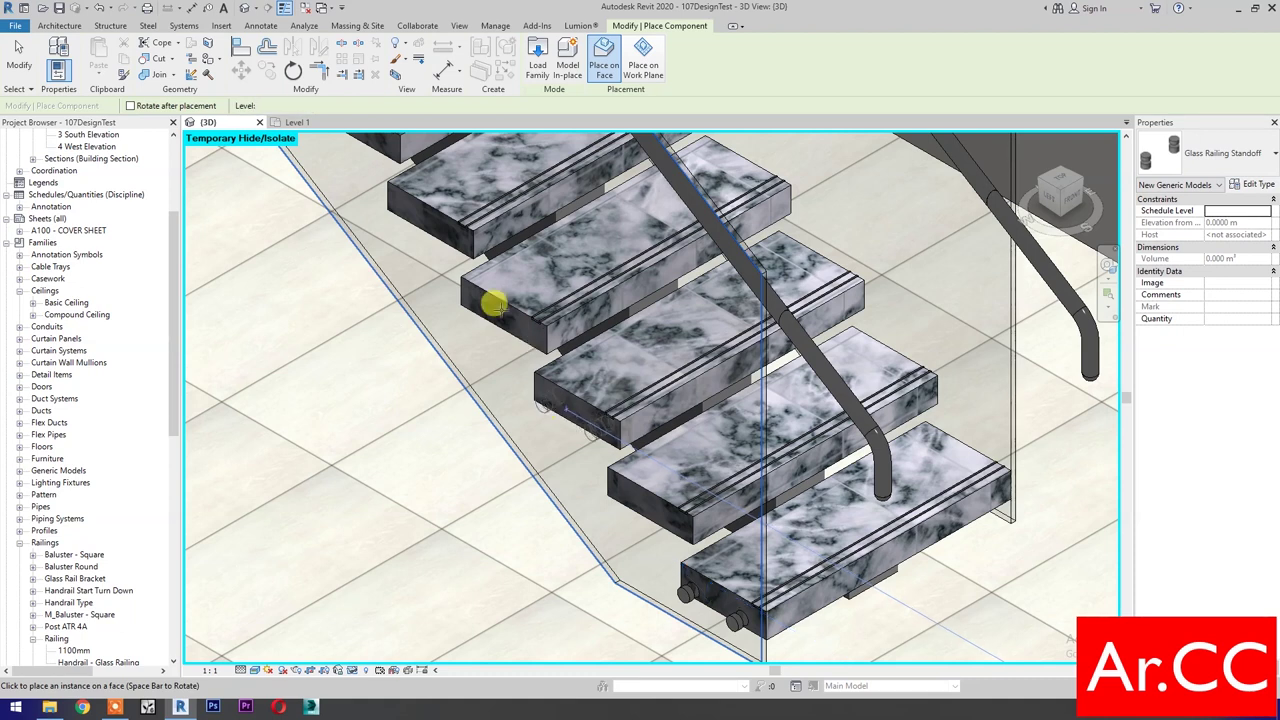
{"action": "left_click", "coordinate": [500, 380]}
{"action": "middle_click_drag", "start_coordinate": [500, 380], "coordinate": [597, 490], "text": "shift"}
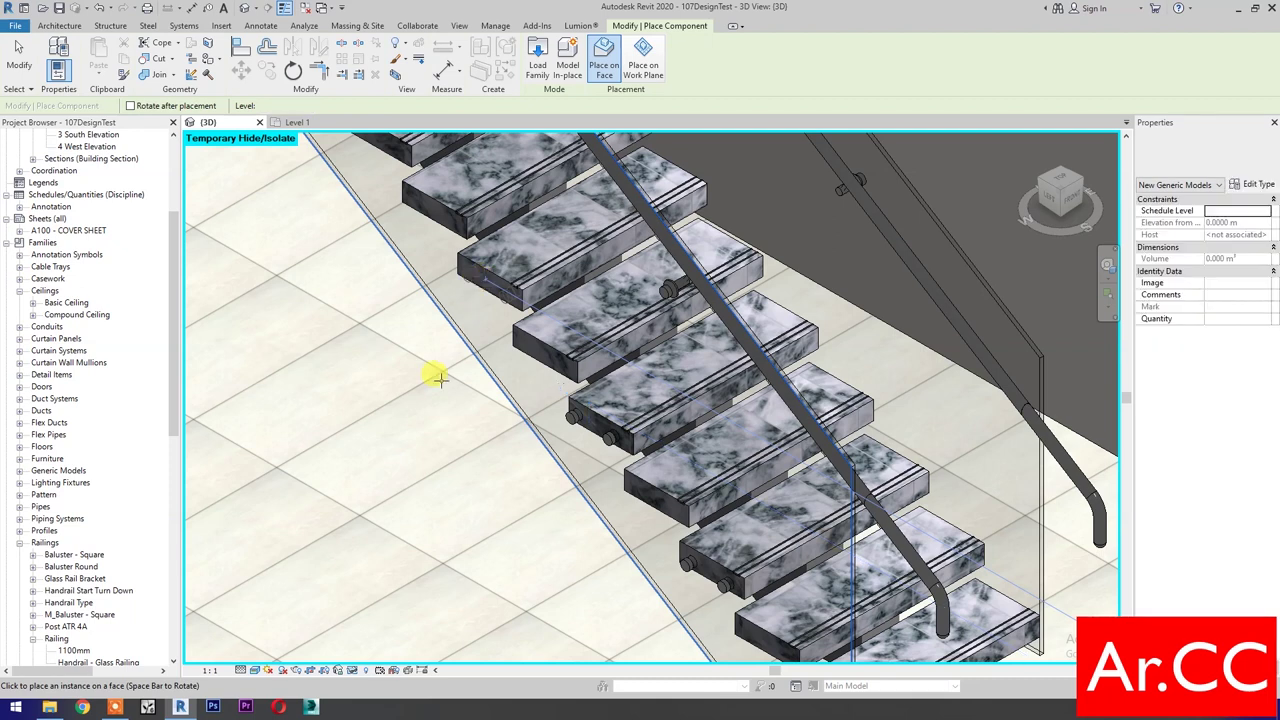
{"action": "middle_click_drag", "start_coordinate": [506, 480], "coordinate": [556, 541]}
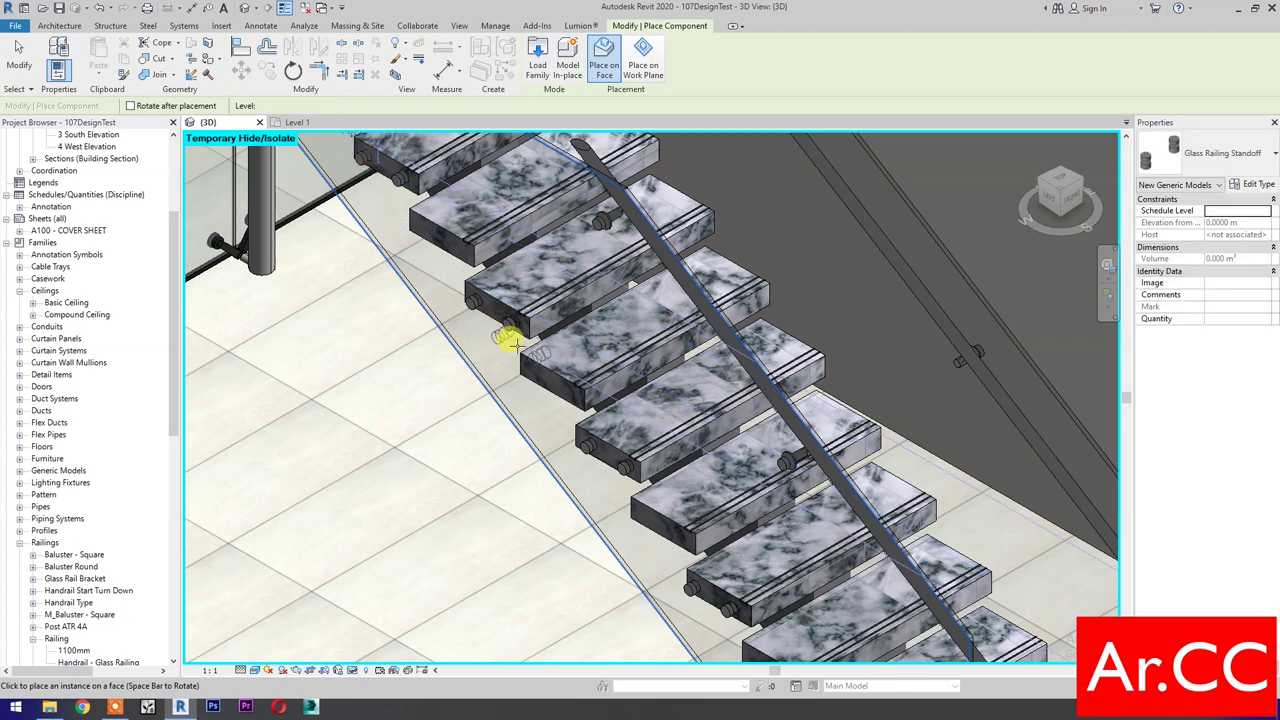
{"action": "key", "text": "Escape"}
{"action": "key", "text": "Escape"}
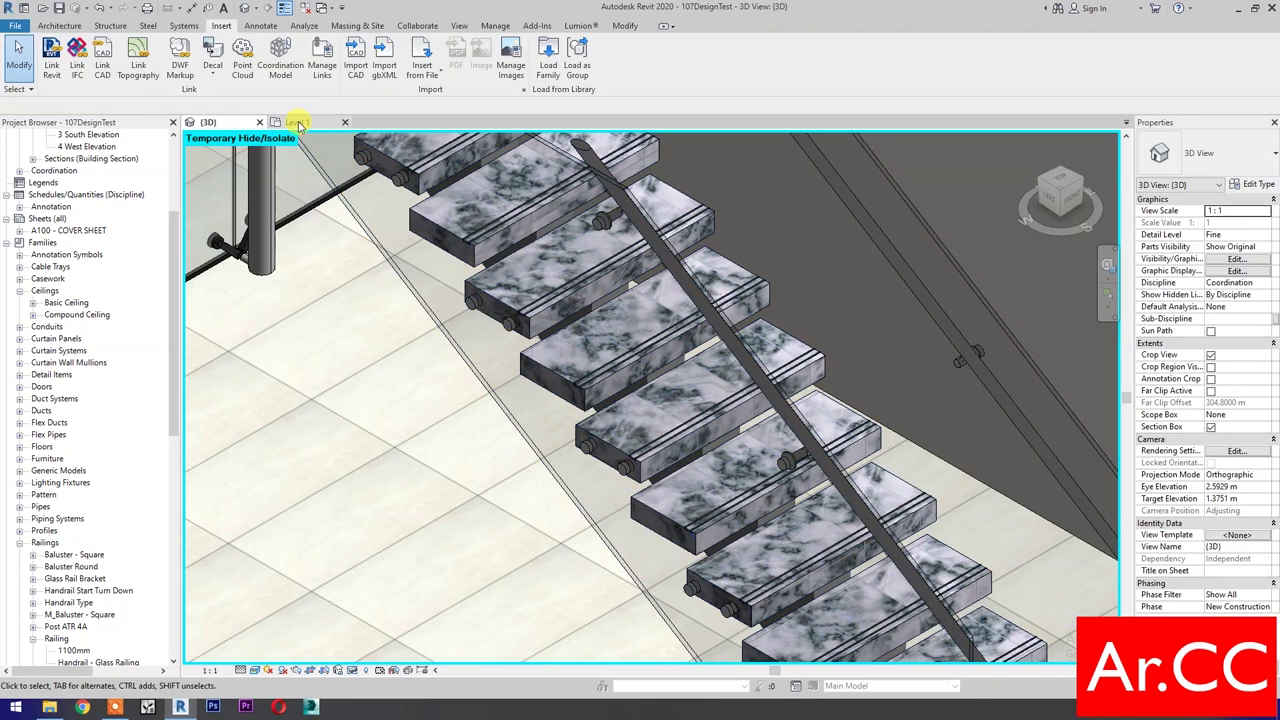
Go to the Level 1 floor plan and open Section 2, which faces the side of the stair
{"action": "left_click", "coordinate": [297, 122]}
{"action": "scroll", "coordinate": [697, 485], "scroll_direction": "down", "scroll_amount": 3}
{"action": "scroll", "coordinate": [646, 606], "scroll_direction": "up", "scroll_amount": 4}
{"action": "scroll", "coordinate": [655, 570], "scroll_direction": "down", "scroll_amount": 6}
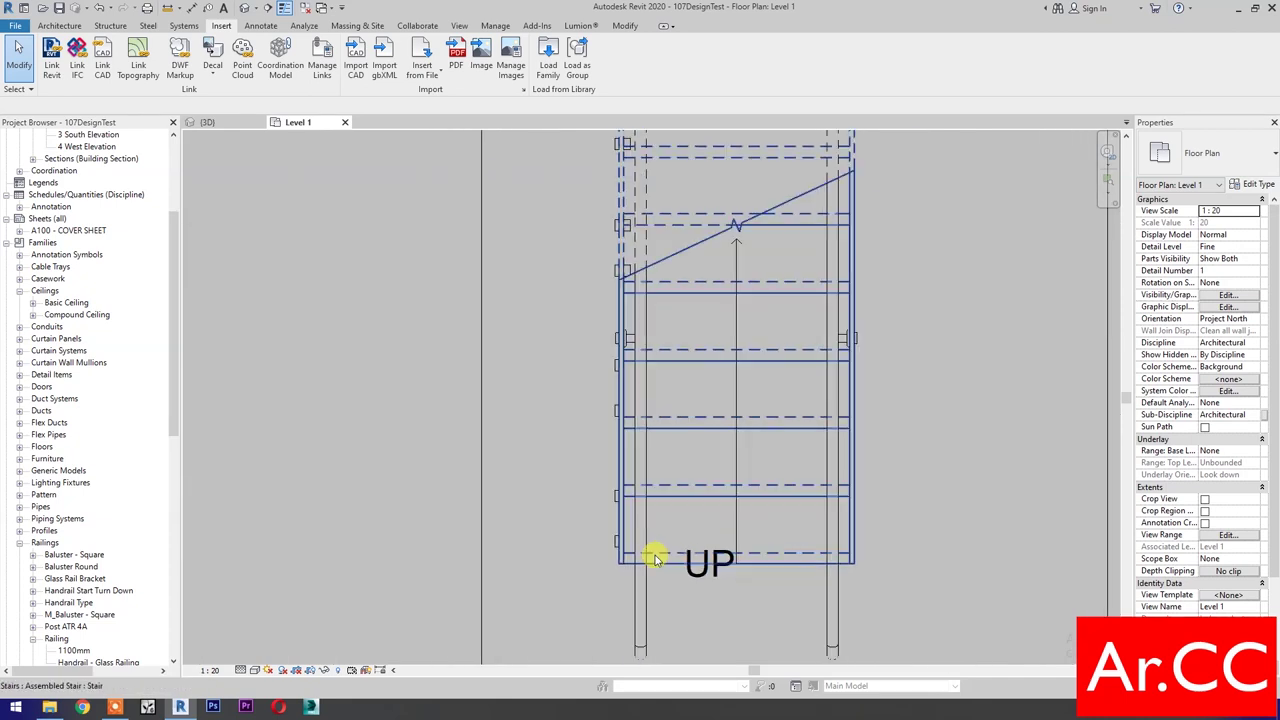
{"action": "double_click", "coordinate": [584, 236]}
{"action": "scroll", "coordinate": [777, 506], "scroll_direction": "up", "scroll_amount": 5}
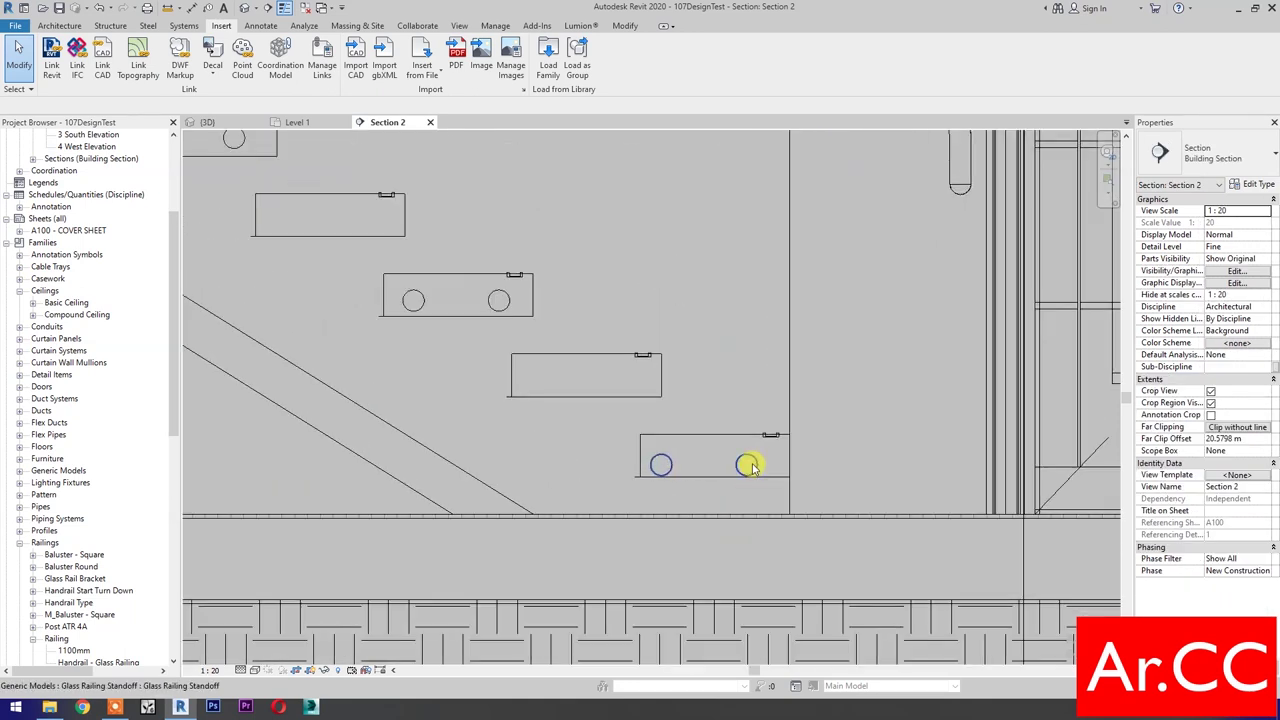
Nudge the standoff pair on the lowest tread until it is centred within the tread's end face
{"action": "left_click", "coordinate": [750, 466]}
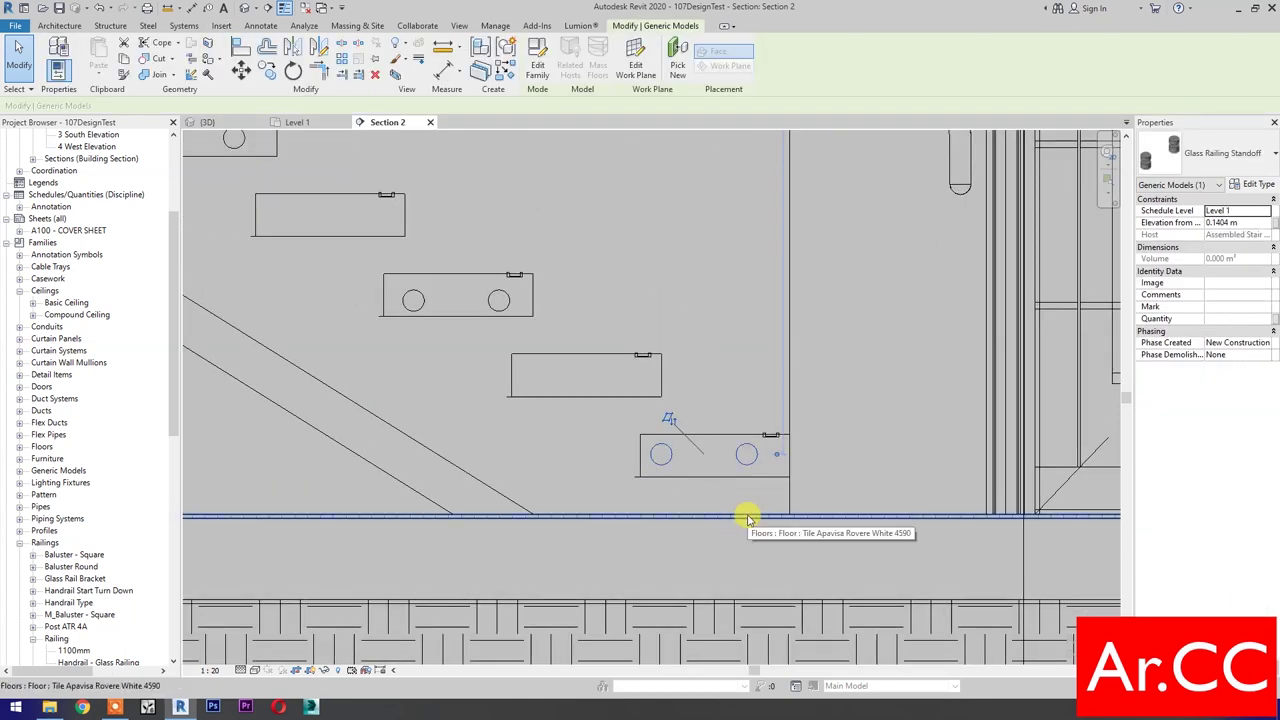
{"action": "key", "text": "Right"}
{"action": "key", "text": "Right"}
{"action": "key", "text": "Right"}
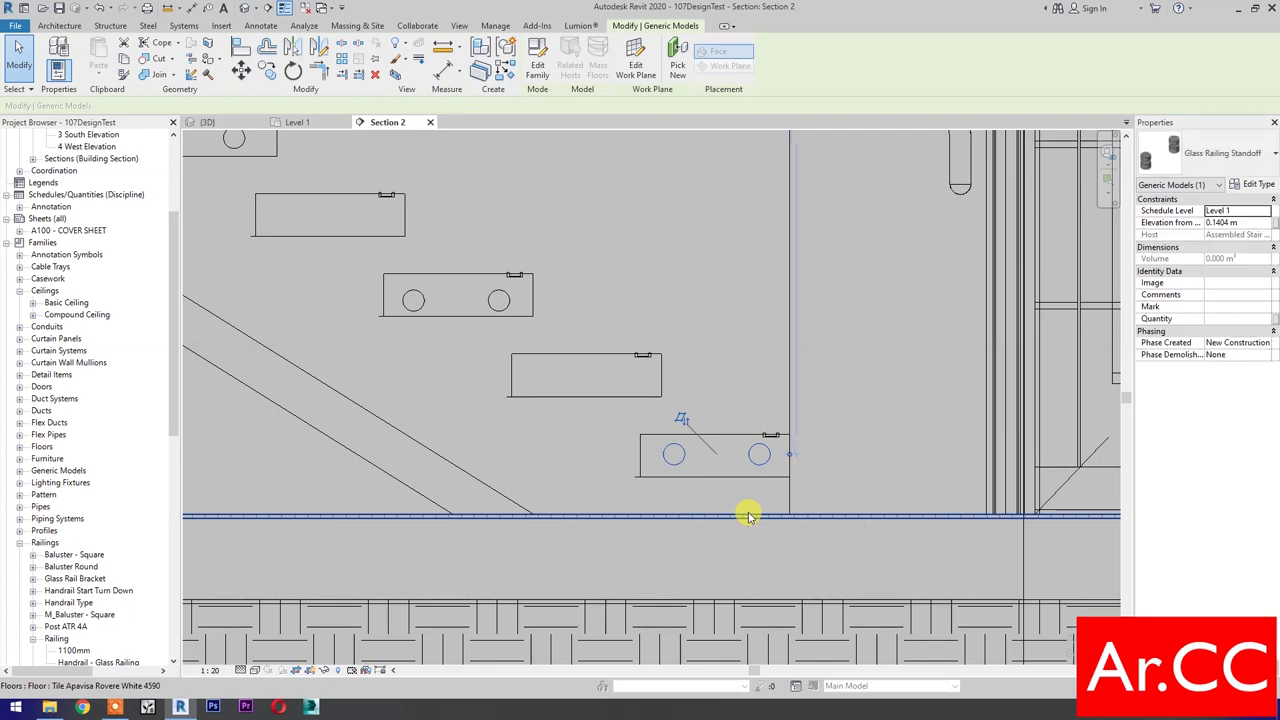
{"action": "key", "text": "Down"}
{"action": "scroll", "coordinate": [629, 488], "scroll_direction": "down", "scroll_amount": 1}
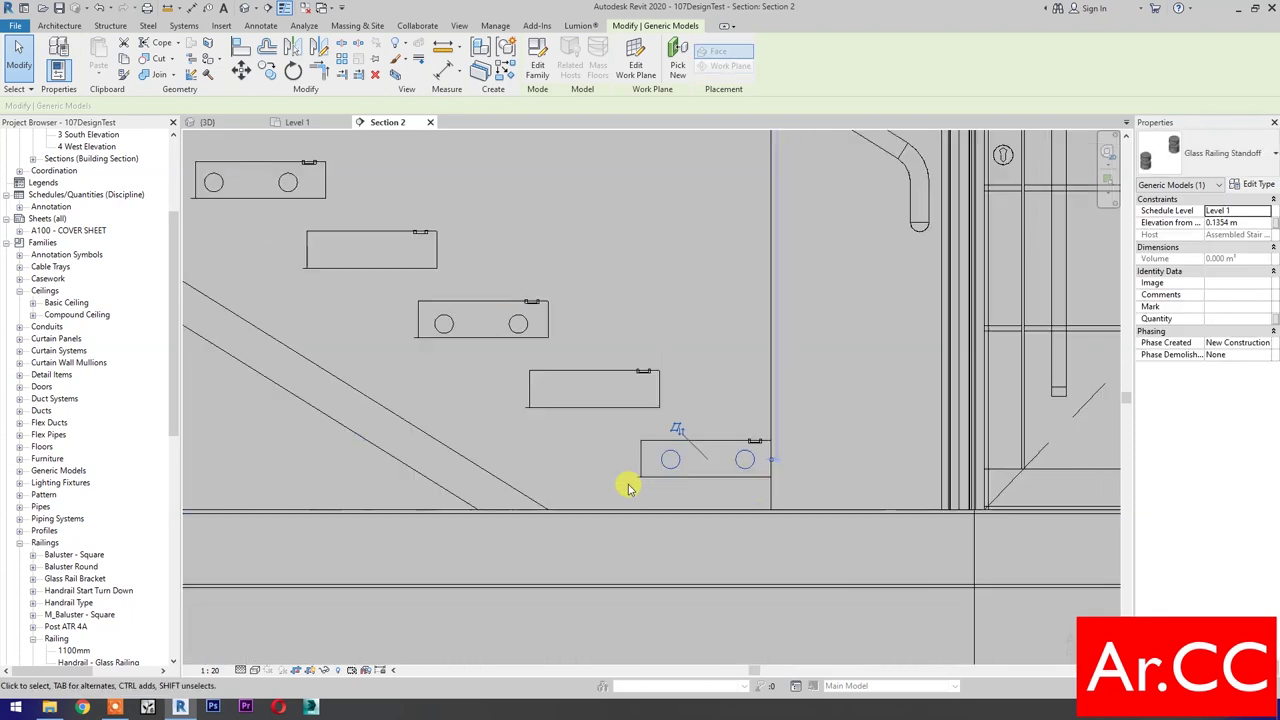
{"action": "middle_click_drag", "start_coordinate": [629, 488], "coordinate": [660, 512]}
Centre the standoff pairs on the remaining alternate treads within their end faces, working up the flight in the section
{"action": "left_click", "coordinate": [542, 345]}
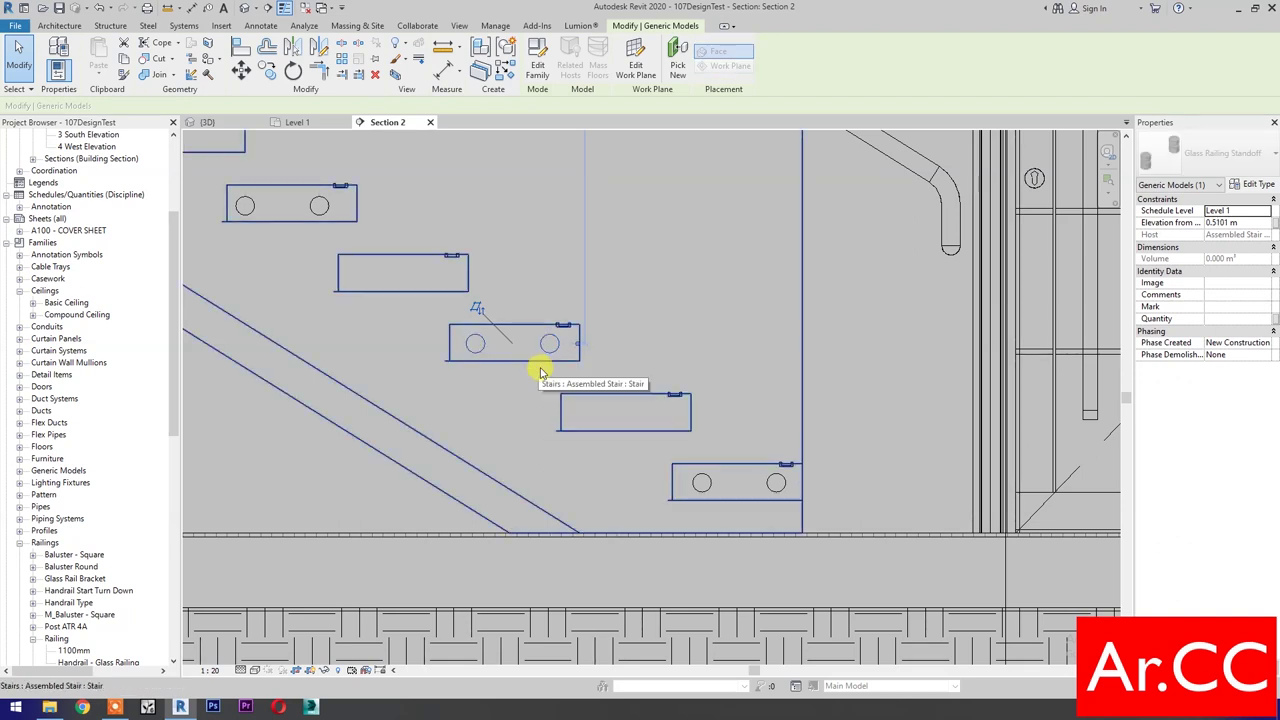
{"action": "scroll", "coordinate": [543, 371], "scroll_direction": "down", "scroll_amount": 2}
{"action": "middle_click_drag", "start_coordinate": [580, 414], "coordinate": [783, 491]}
{"action": "scroll", "coordinate": [537, 343], "scroll_direction": "up", "scroll_amount": 3}
{"action": "scroll", "coordinate": [537, 337], "scroll_direction": "down", "scroll_amount": 2}
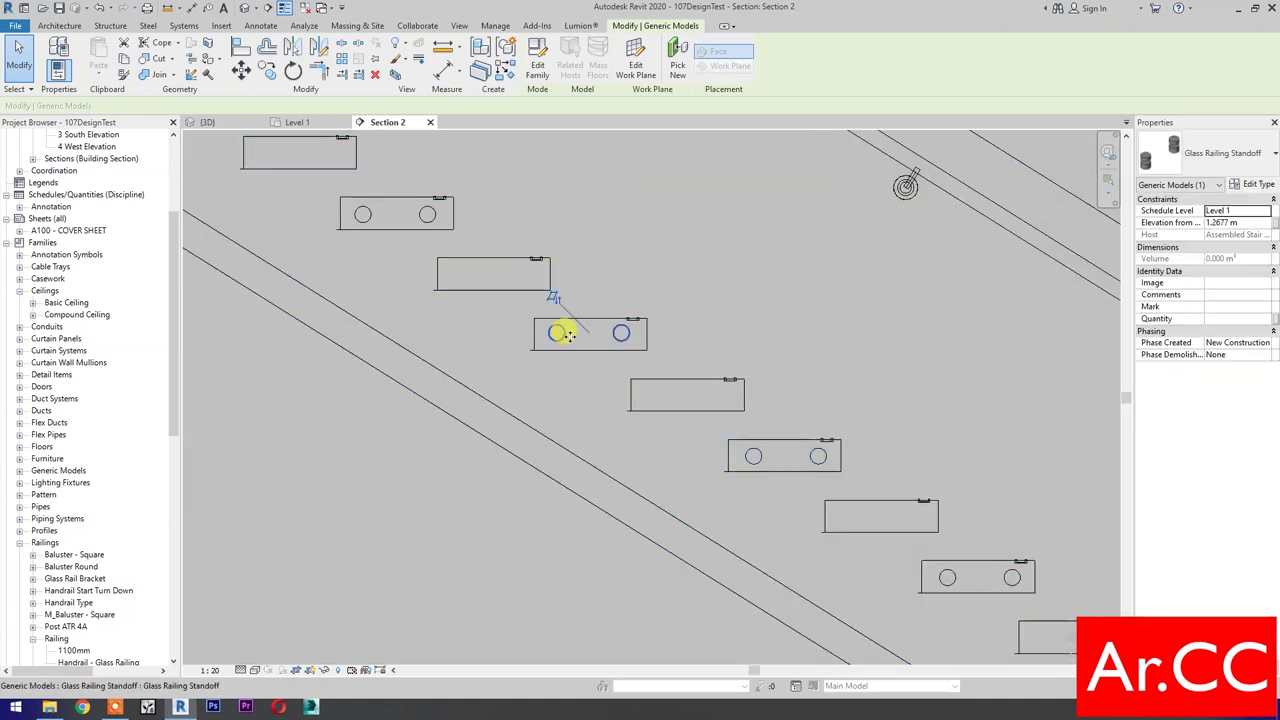
{"action": "left_click", "coordinate": [586, 397]}
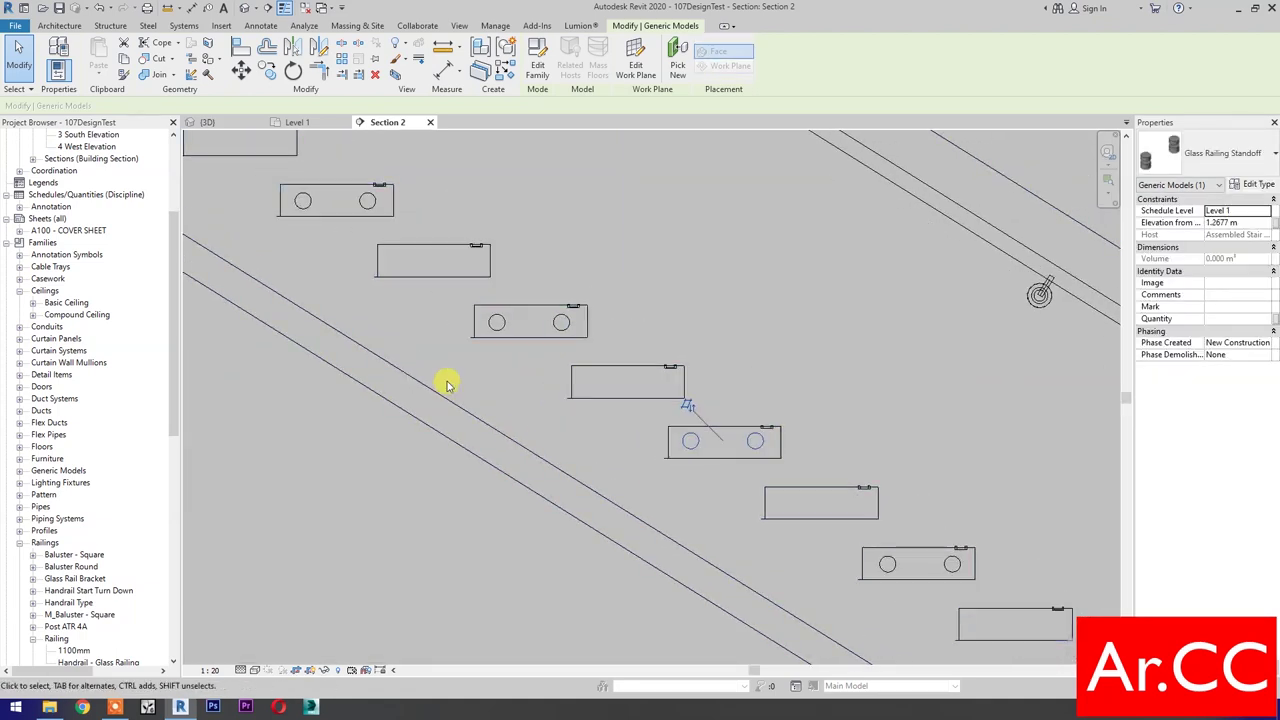
{"action": "middle_click_drag", "start_coordinate": [449, 429], "coordinate": [694, 503]}
{"action": "scroll", "coordinate": [590, 460], "scroll_direction": "down", "scroll_amount": 3}
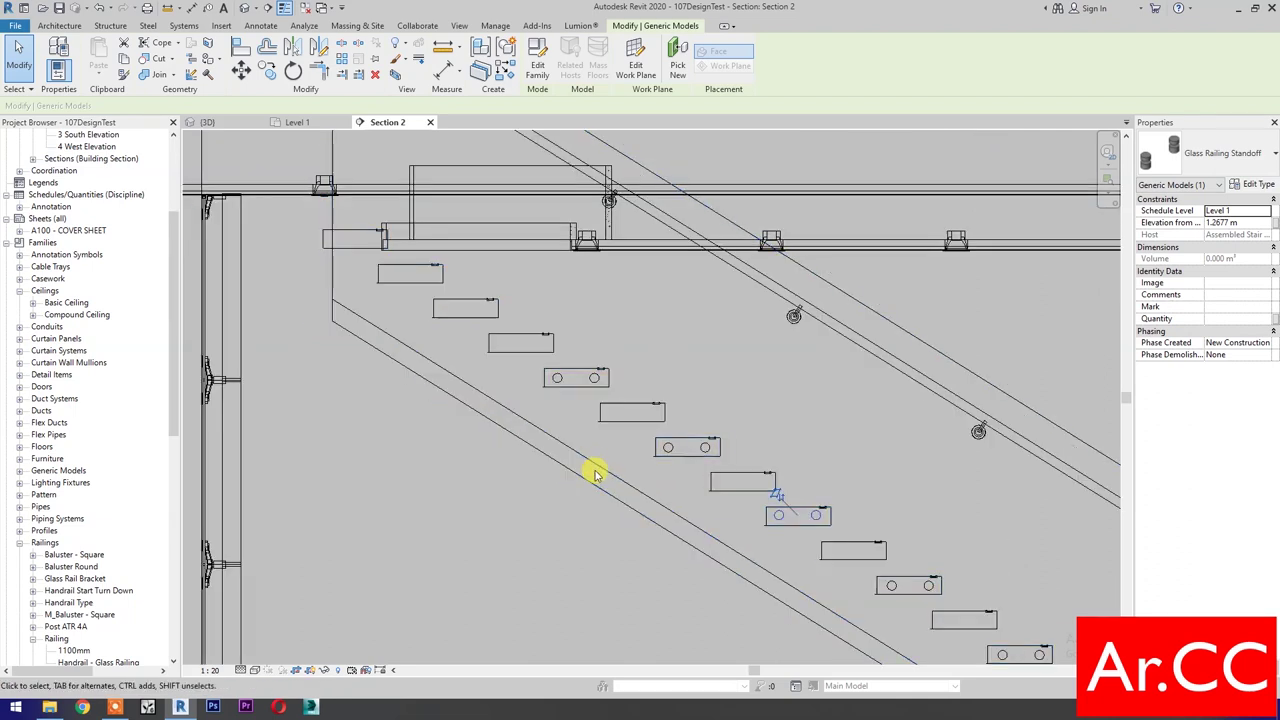
{"action": "scroll", "coordinate": [466, 423], "scroll_direction": "up", "scroll_amount": 2}
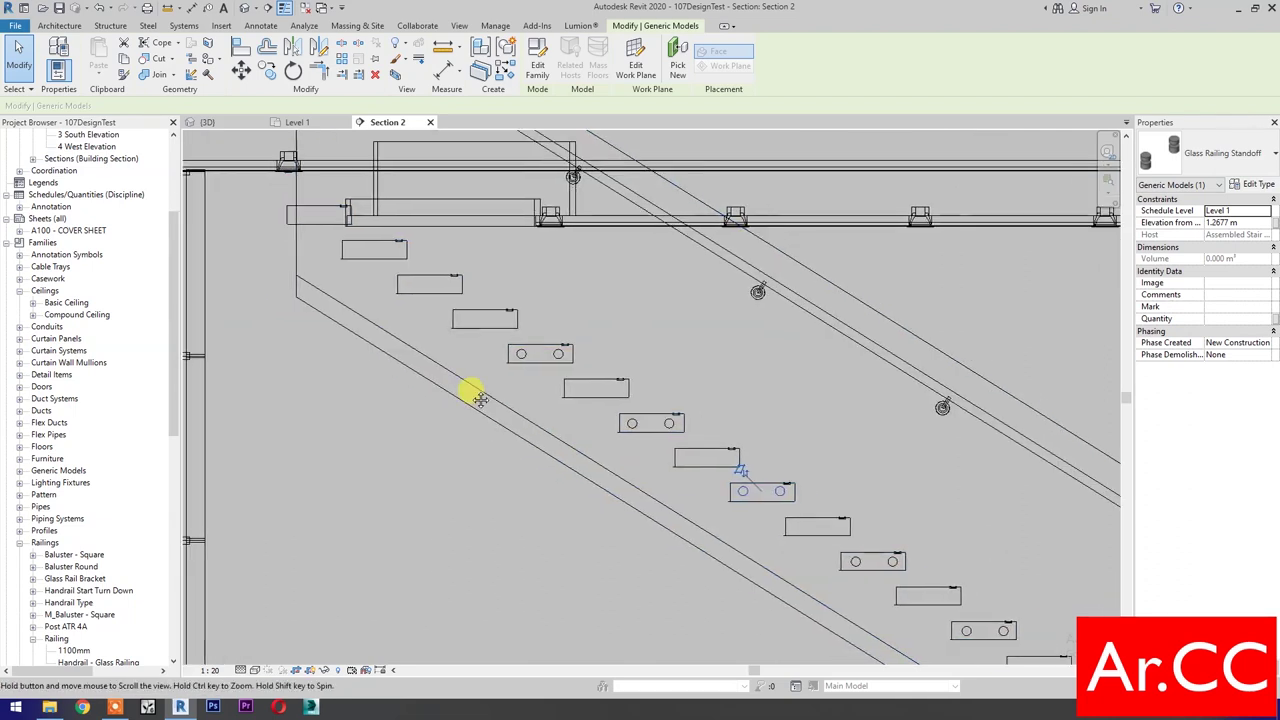
In the 3D view's front orientation, copy the stair 2 m to the left of the original
{"action": "left_click", "coordinate": [207, 122]}
{"action": "middle_click_drag", "start_coordinate": [568, 567], "coordinate": [514, 408], "text": "shift"}
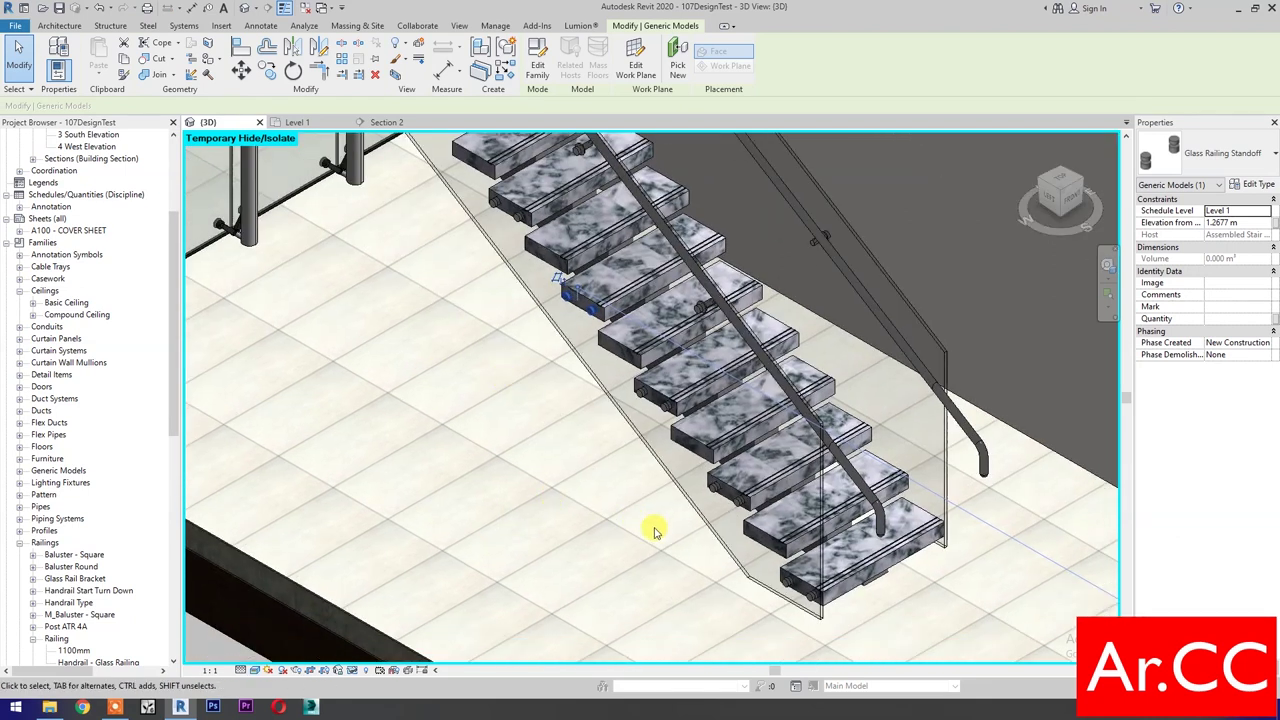
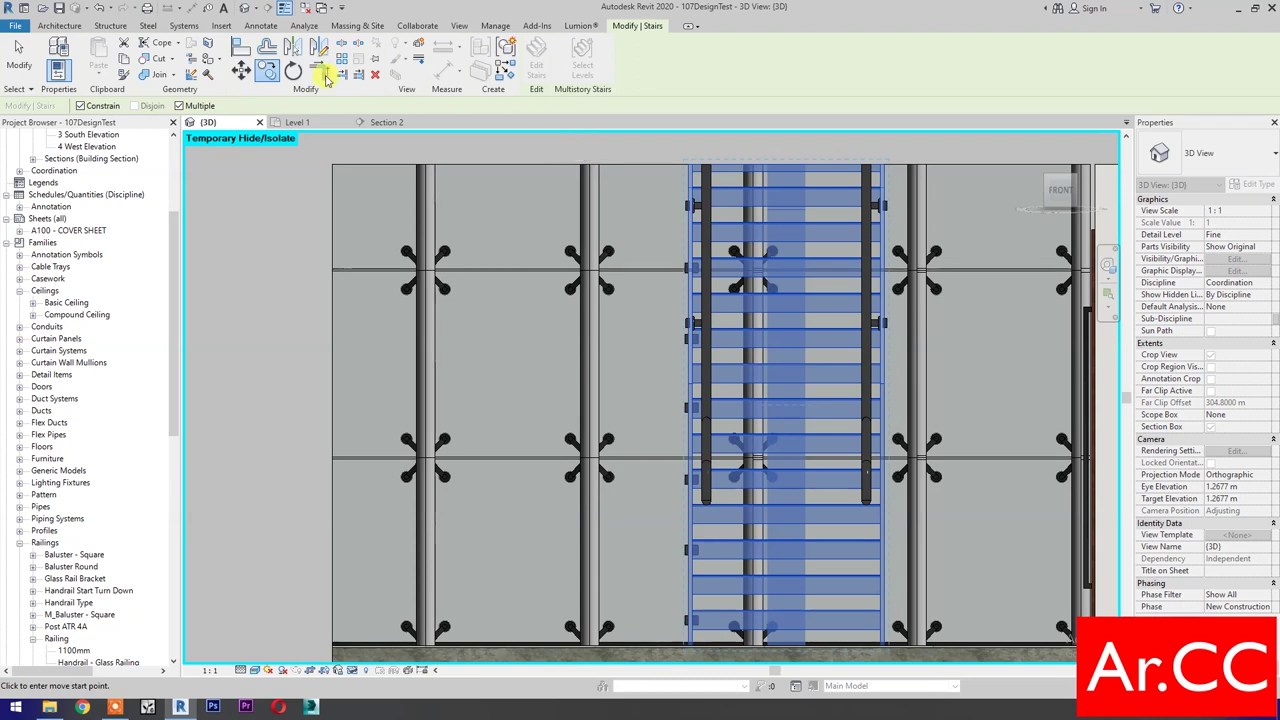
{"action": "left_click", "coordinate": [567, 152]}
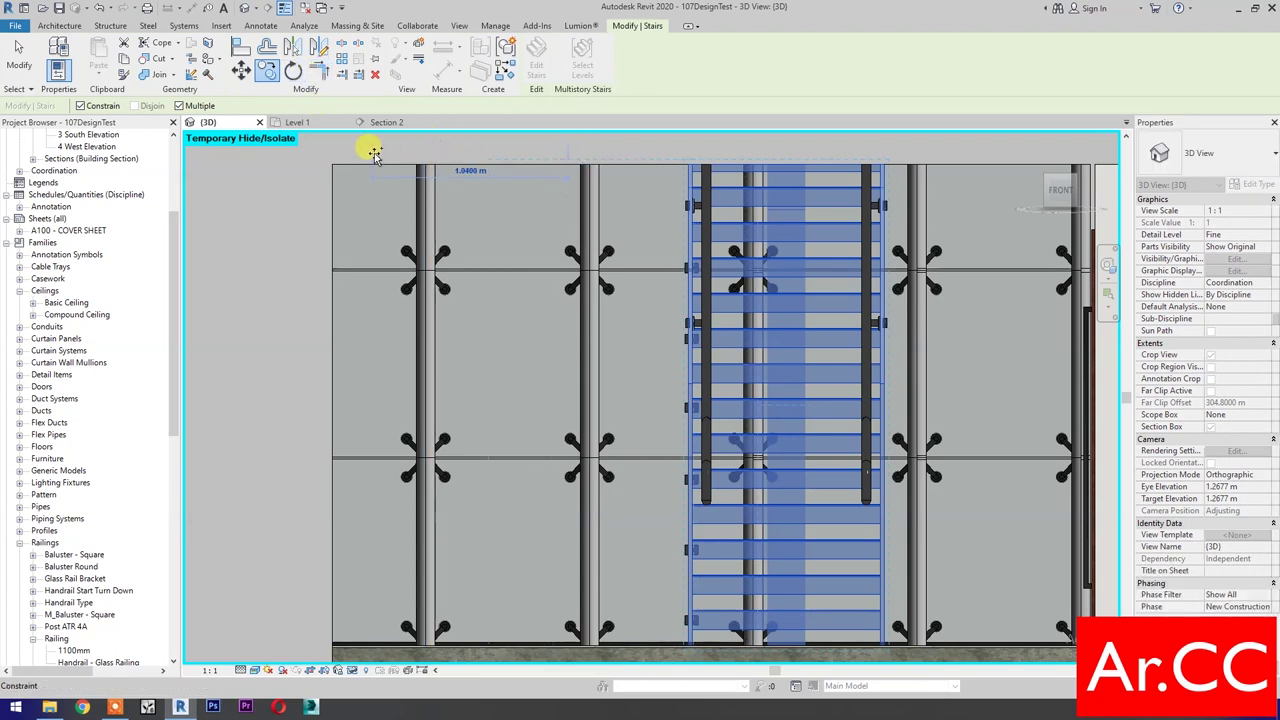
{"action": "scroll", "coordinate": [362, 143], "scroll_direction": "down", "scroll_amount": 2}
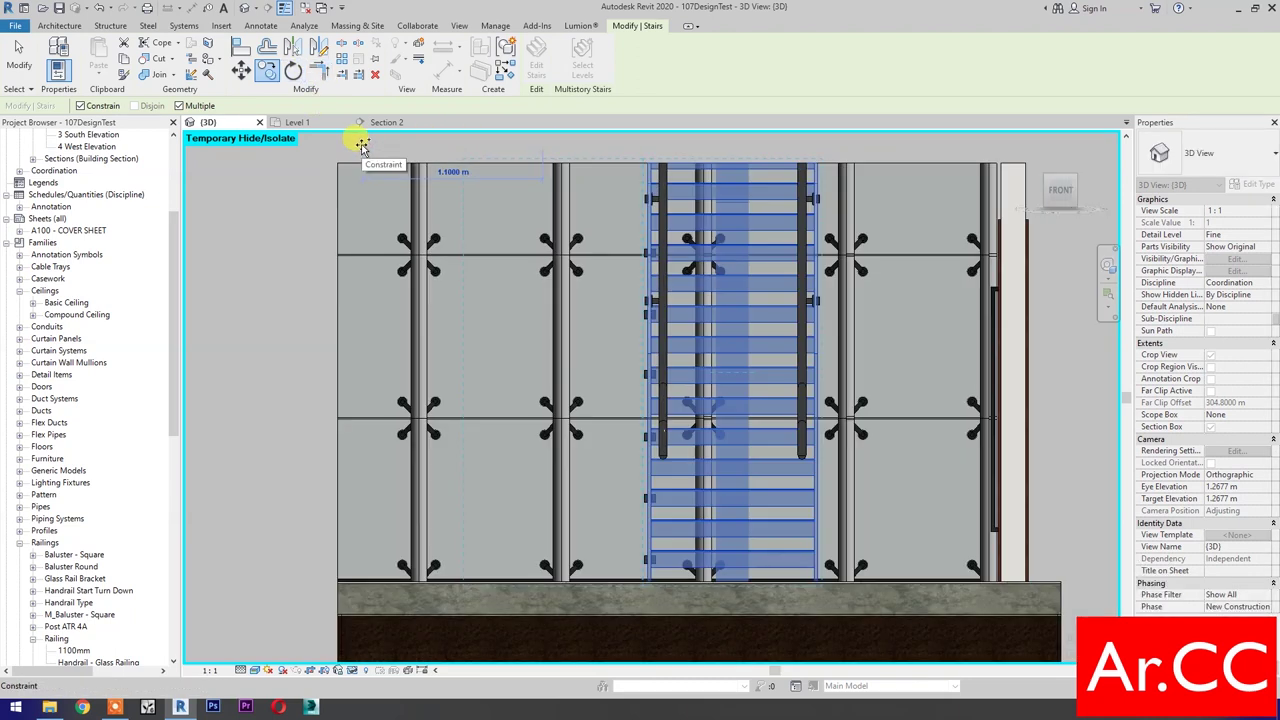
{"action": "type", "text": "2"}
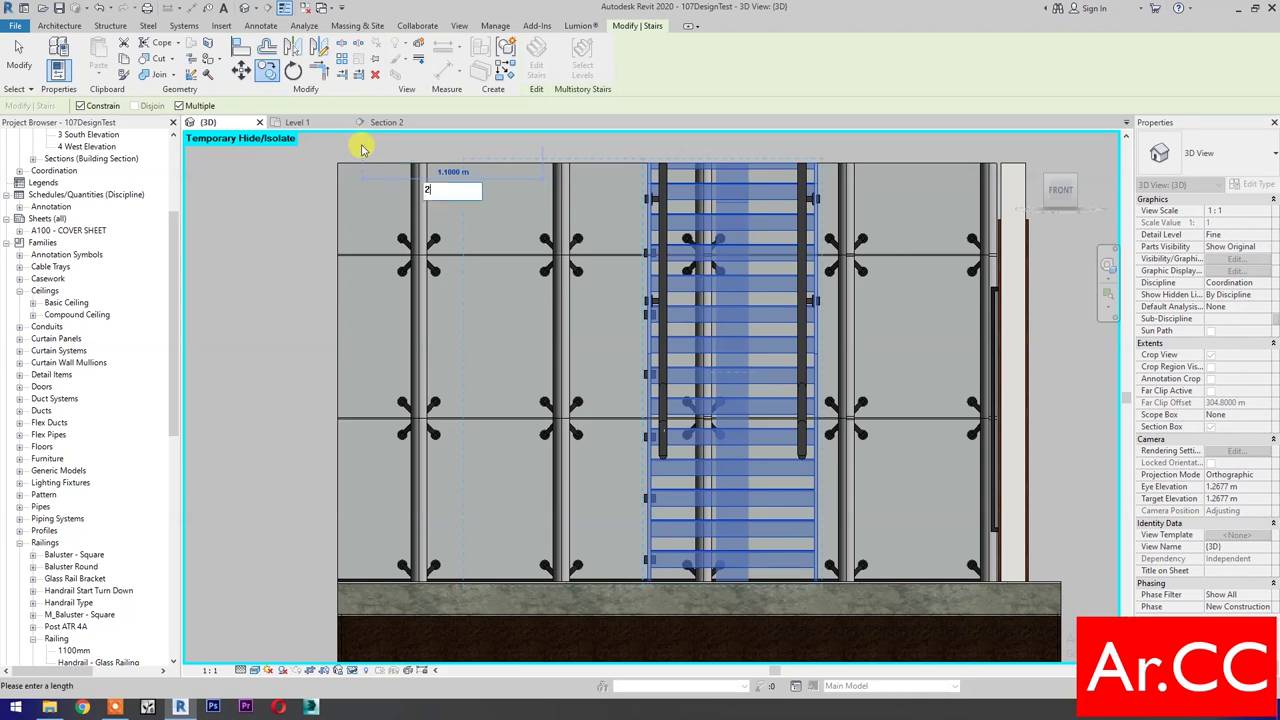
{"action": "key", "text": "Return"}
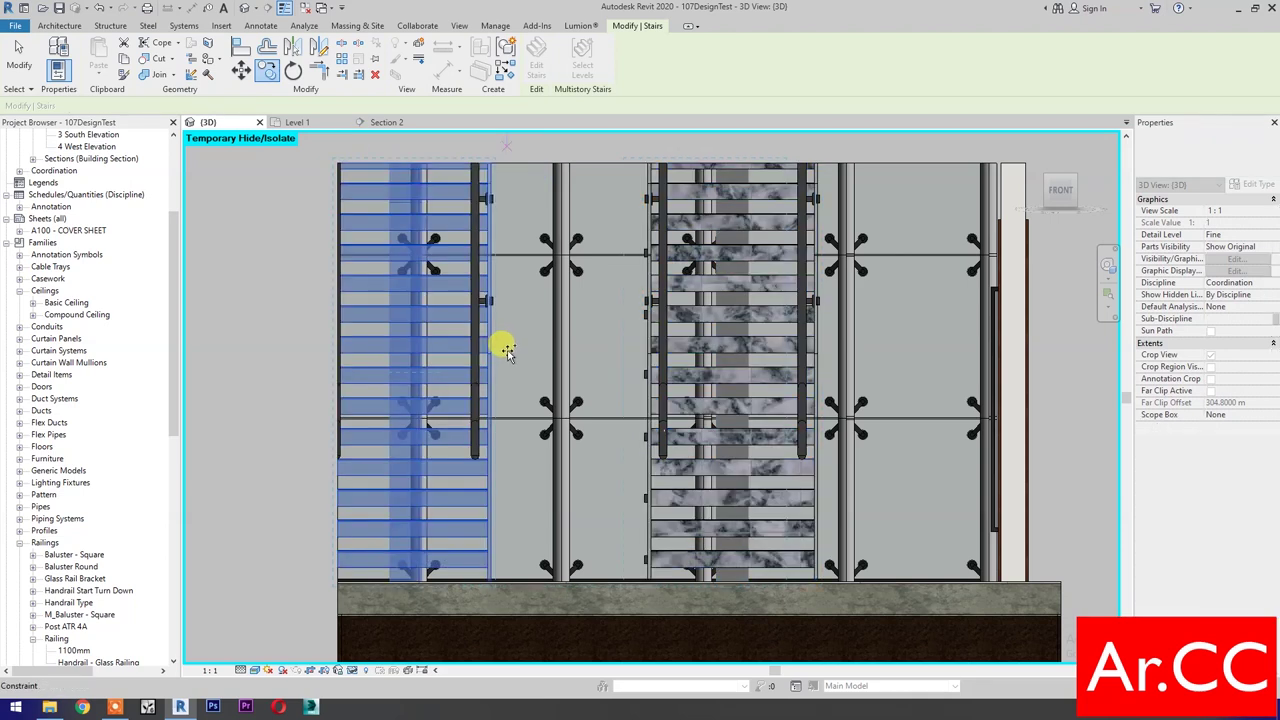
{"action": "key", "text": "Escape"}
Duplicate the copied stair's type as Stair - Glass Railing Tread
{"action": "left_click", "coordinate": [446, 477]}
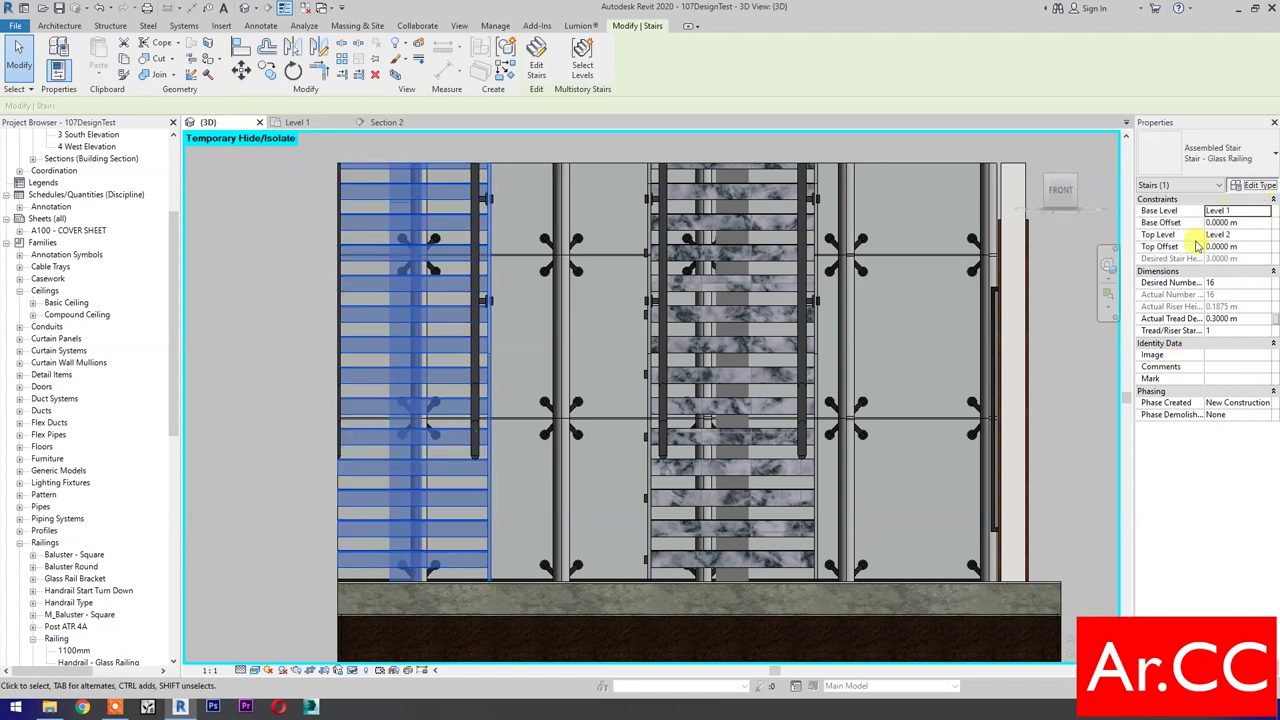
{"action": "left_click", "coordinate": [1257, 186]}
{"action": "left_click", "coordinate": [777, 188]}
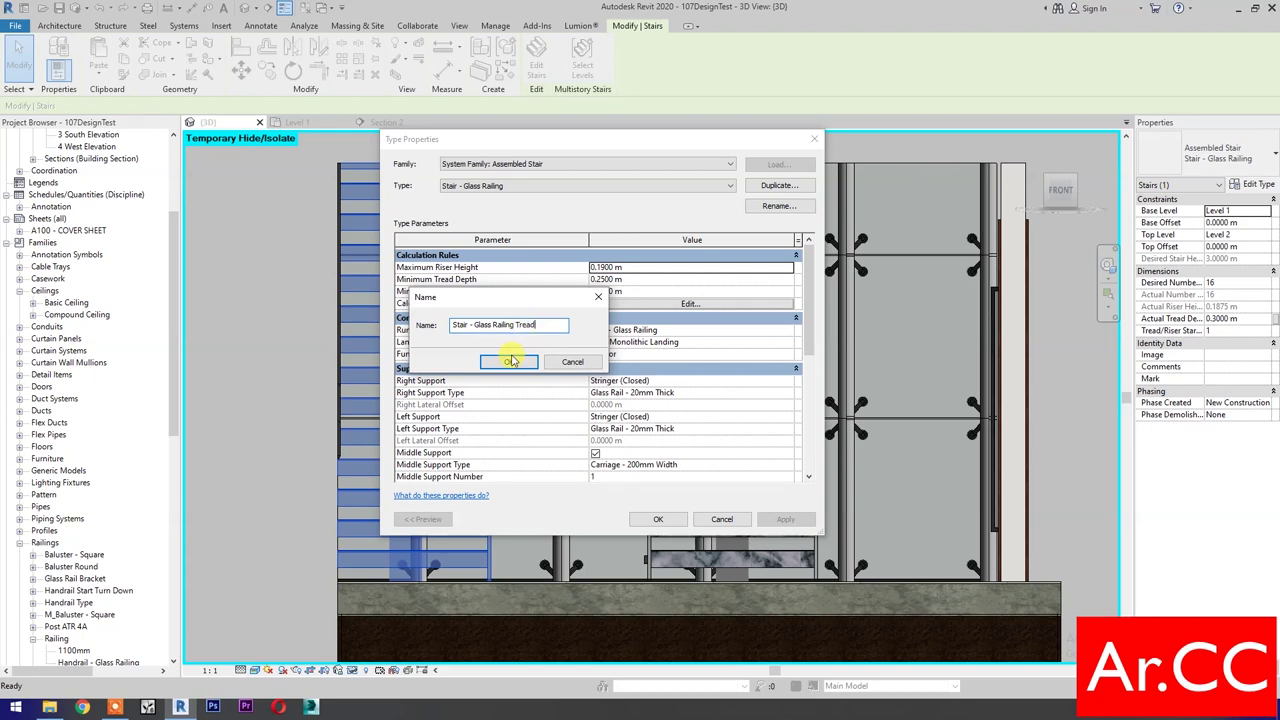
{"action": "left_click", "coordinate": [510, 362]}
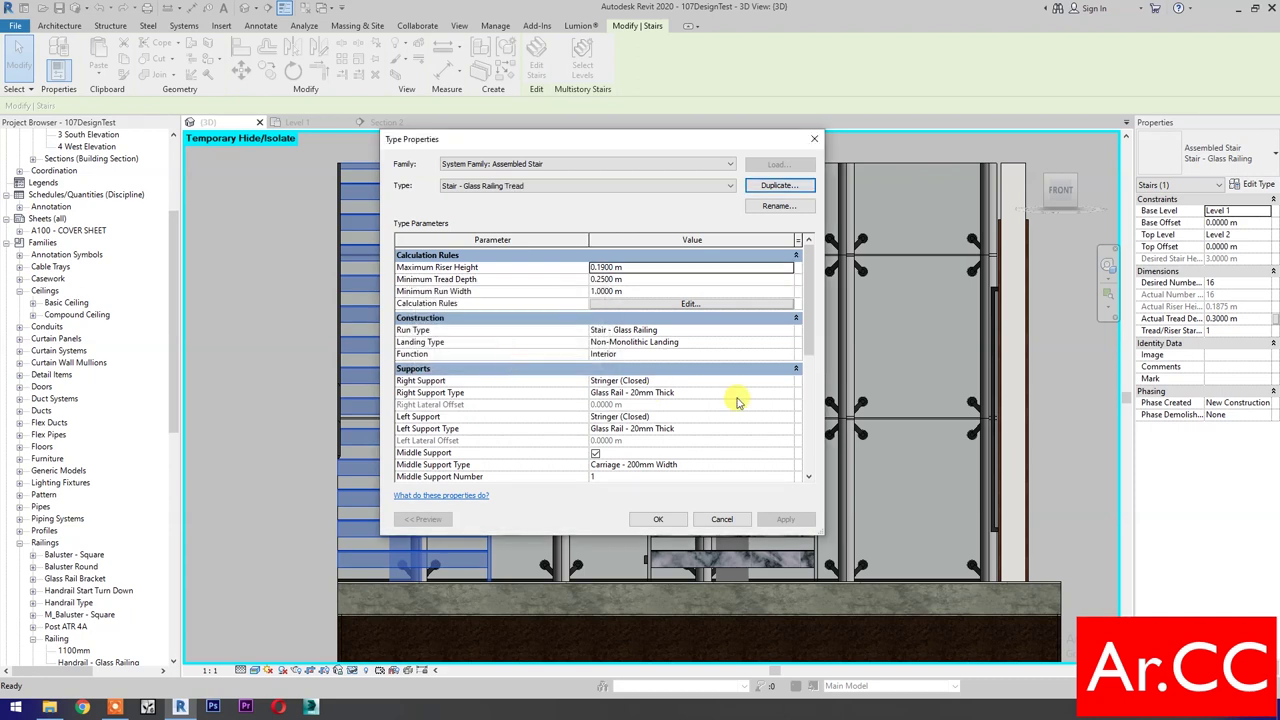
Set the right and left supports of the Stair - Glass Railing Tread type to None and turn off its middle support
{"action": "left_click", "coordinate": [790, 381]}
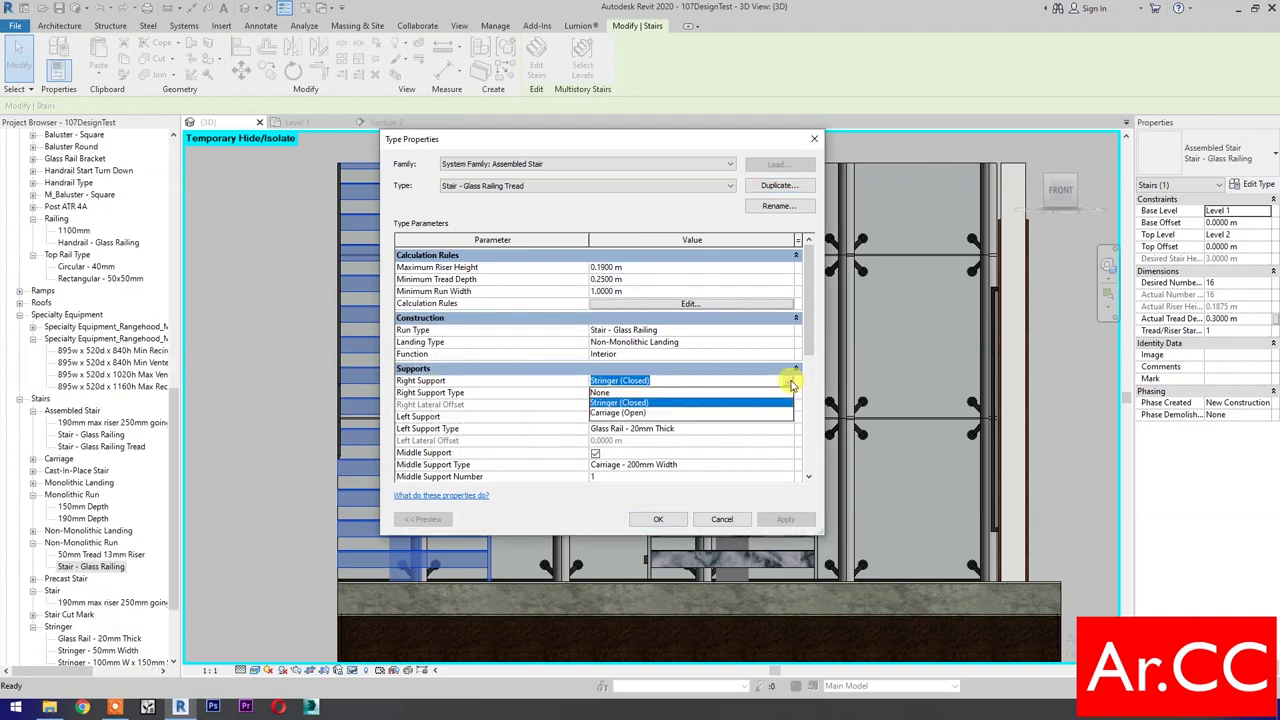
{"action": "left_click", "coordinate": [677, 393]}
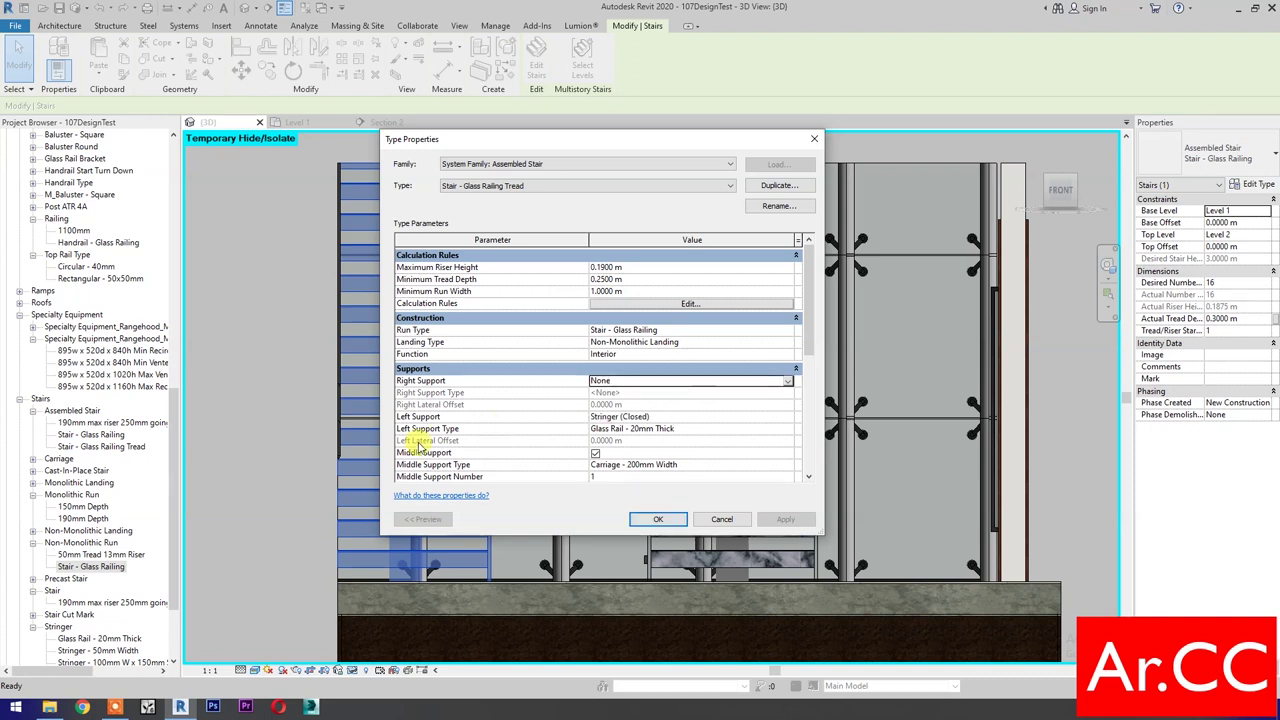
{"action": "left_click", "coordinate": [790, 418]}
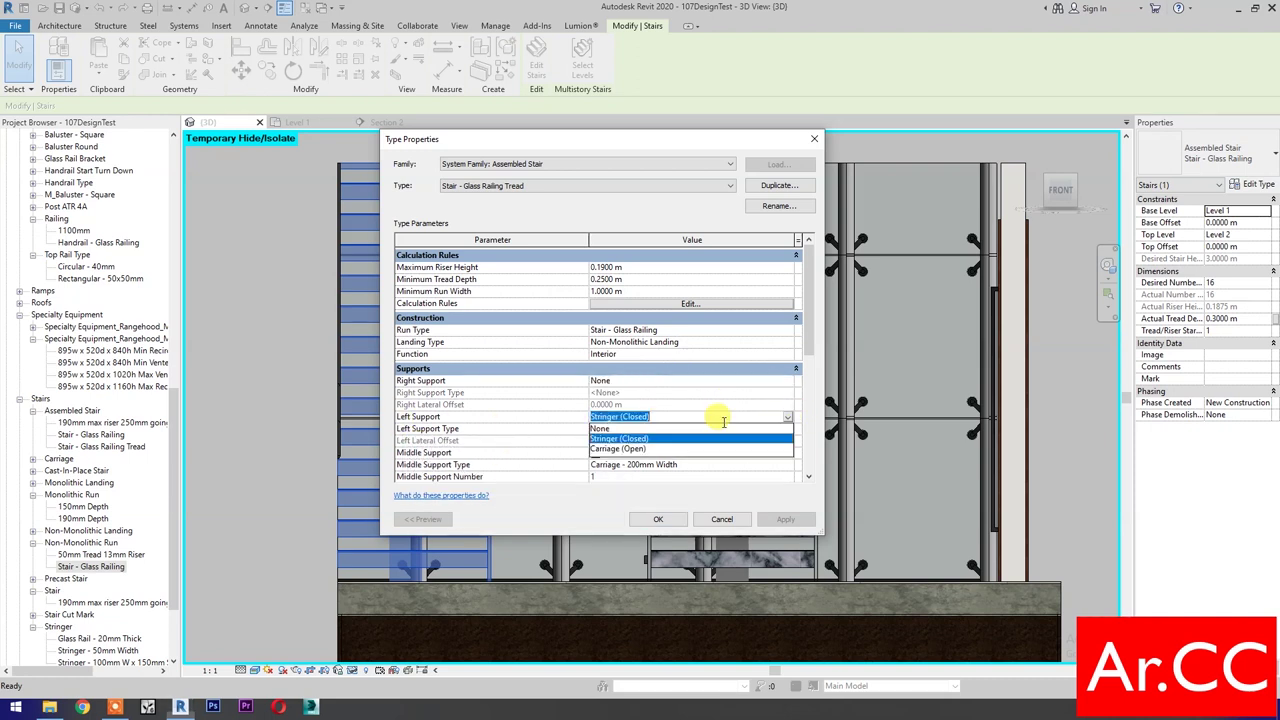
{"action": "left_click", "coordinate": [686, 429]}
{"action": "left_click", "coordinate": [596, 463]}
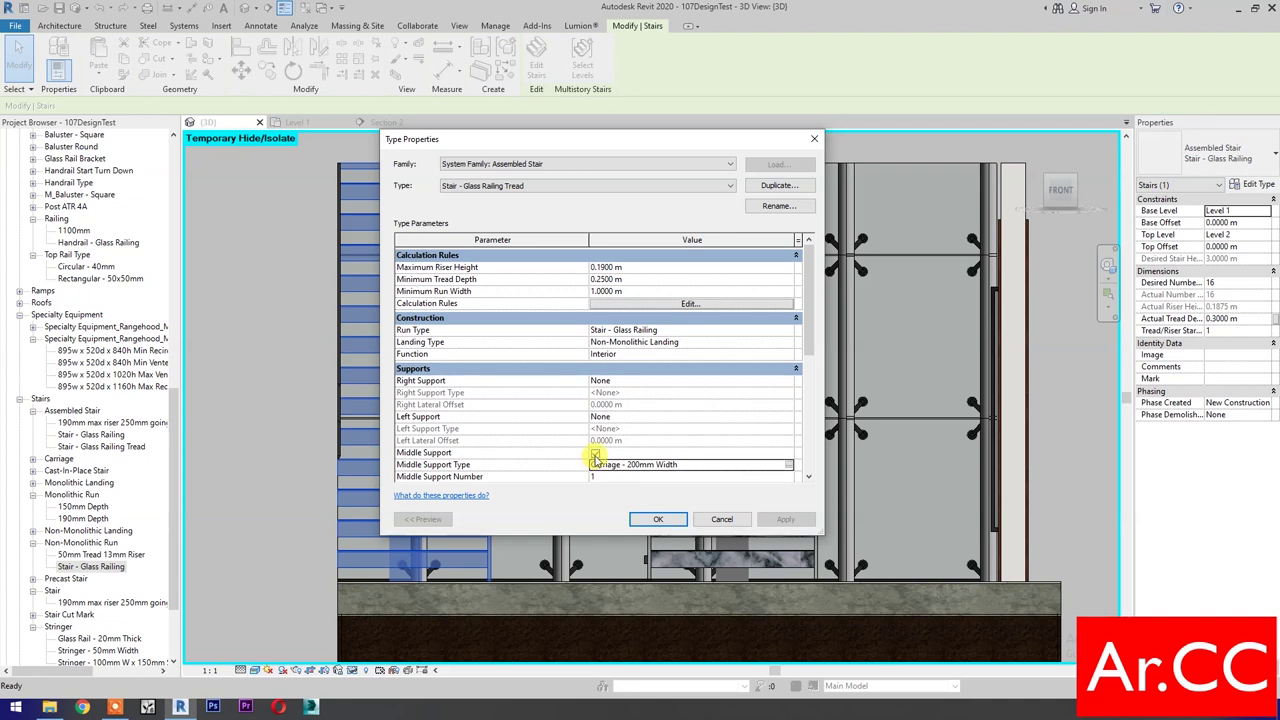
Duplicate the copied stair's run type as Stair - Glass Railing Tread and apply the type changes
{"action": "left_click", "coordinate": [700, 329]}
{"action": "left_click", "coordinate": [788, 329]}
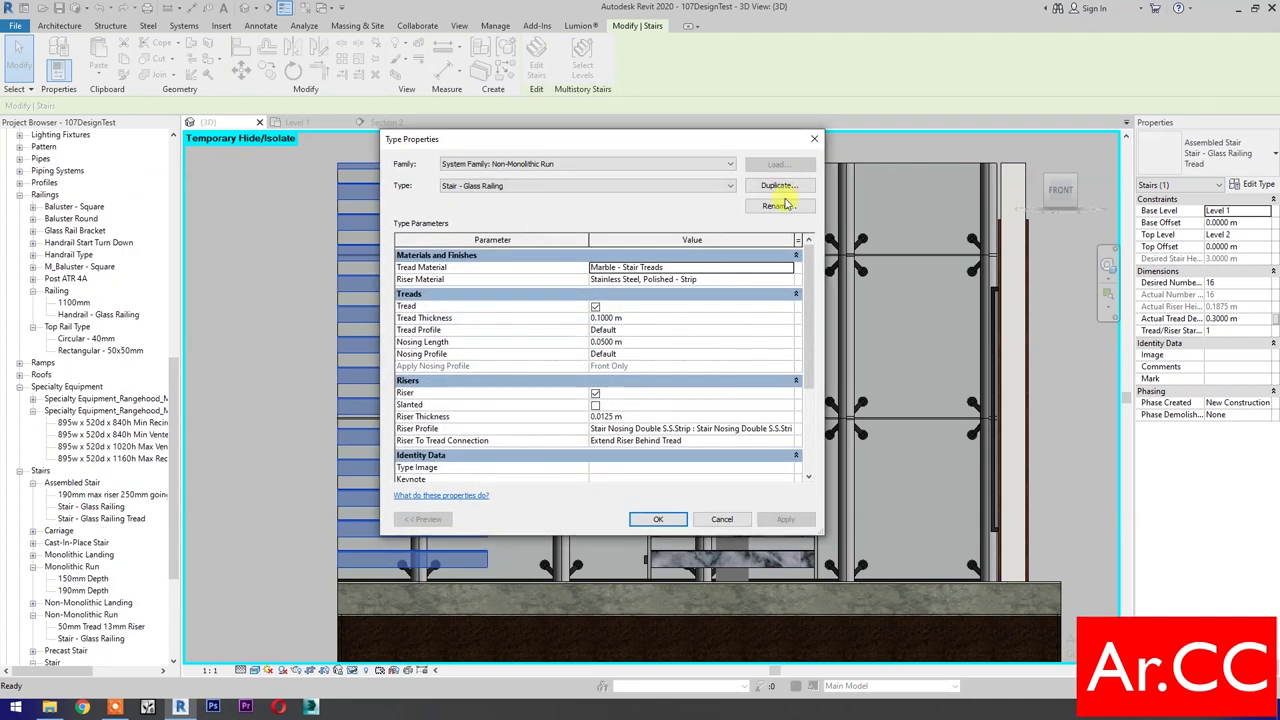
{"action": "left_click", "coordinate": [778, 186]}
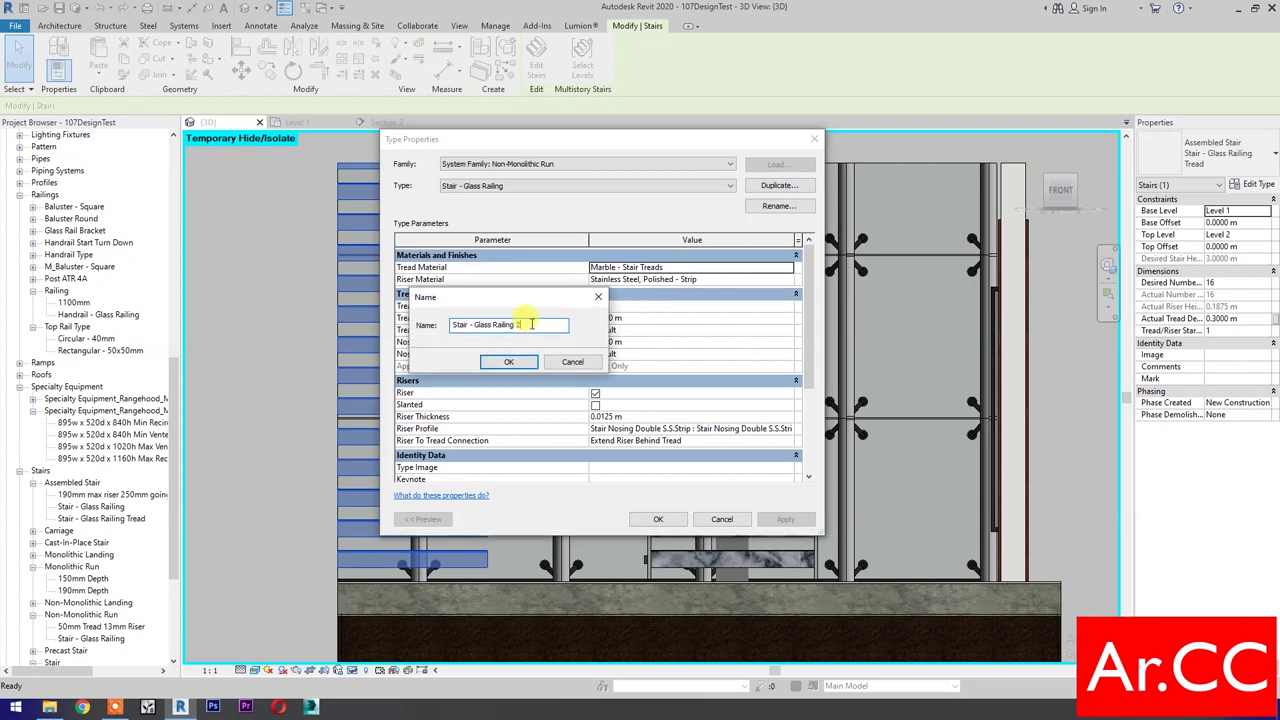
{"action": "left_click", "coordinate": [492, 366]}
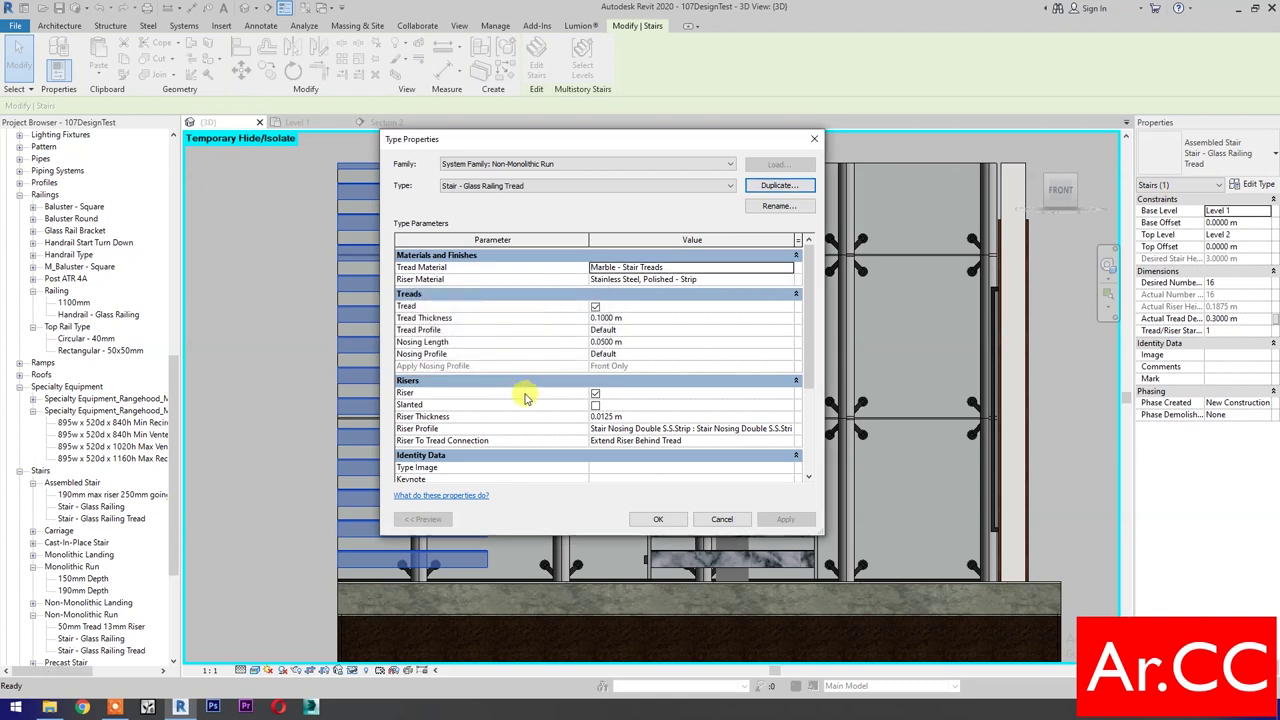
{"action": "left_click", "coordinate": [658, 522]}
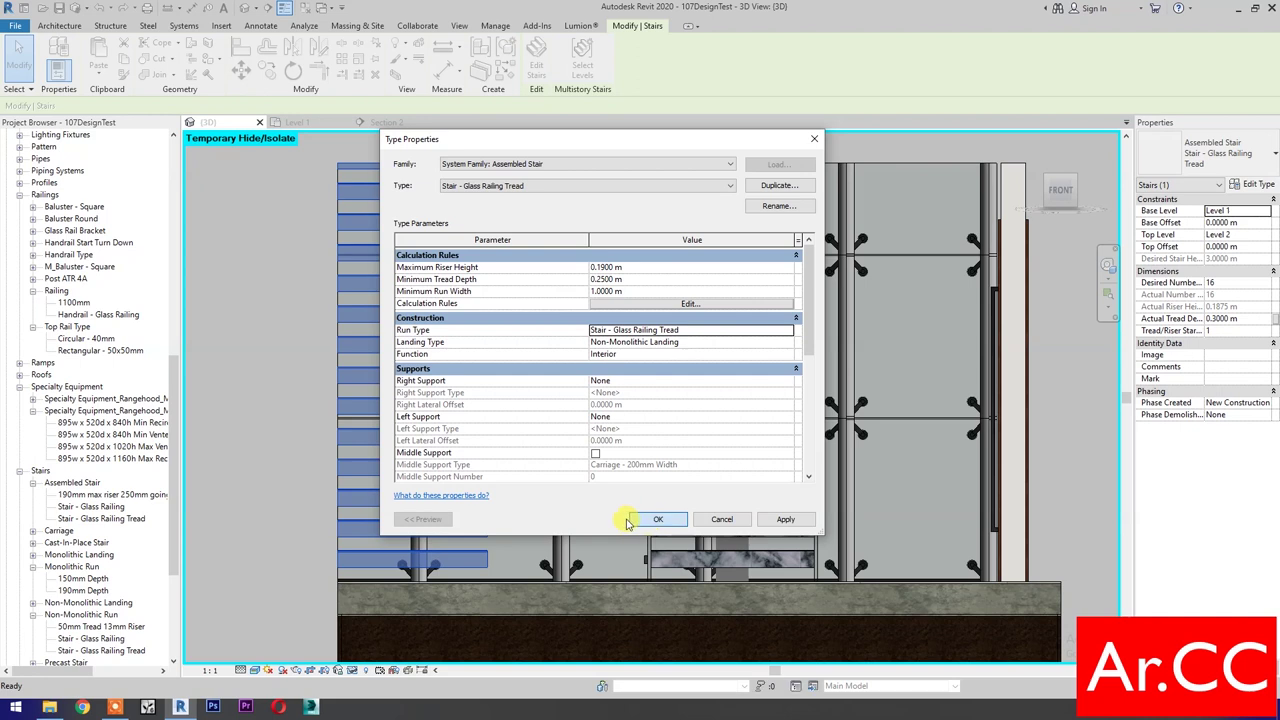
{"action": "left_click", "coordinate": [634, 520]}
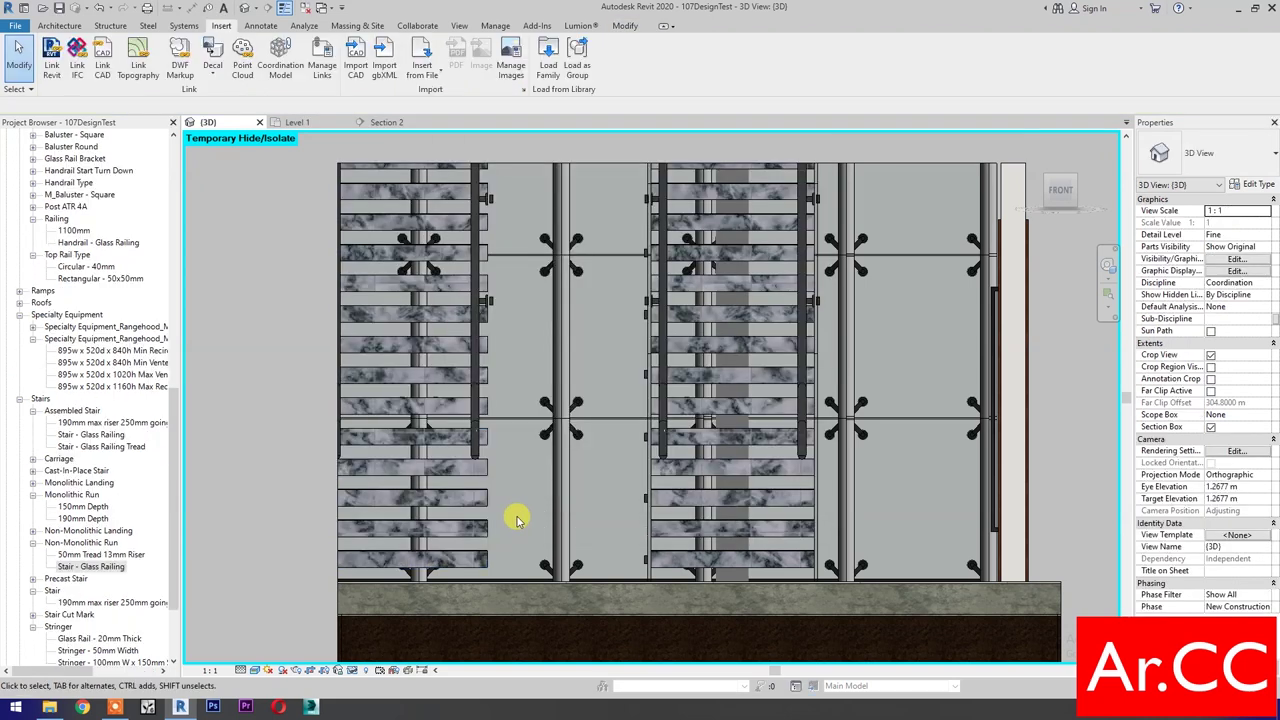
Delete the two handrails that came with the copied stair
{"action": "left_click", "coordinate": [477, 455]}
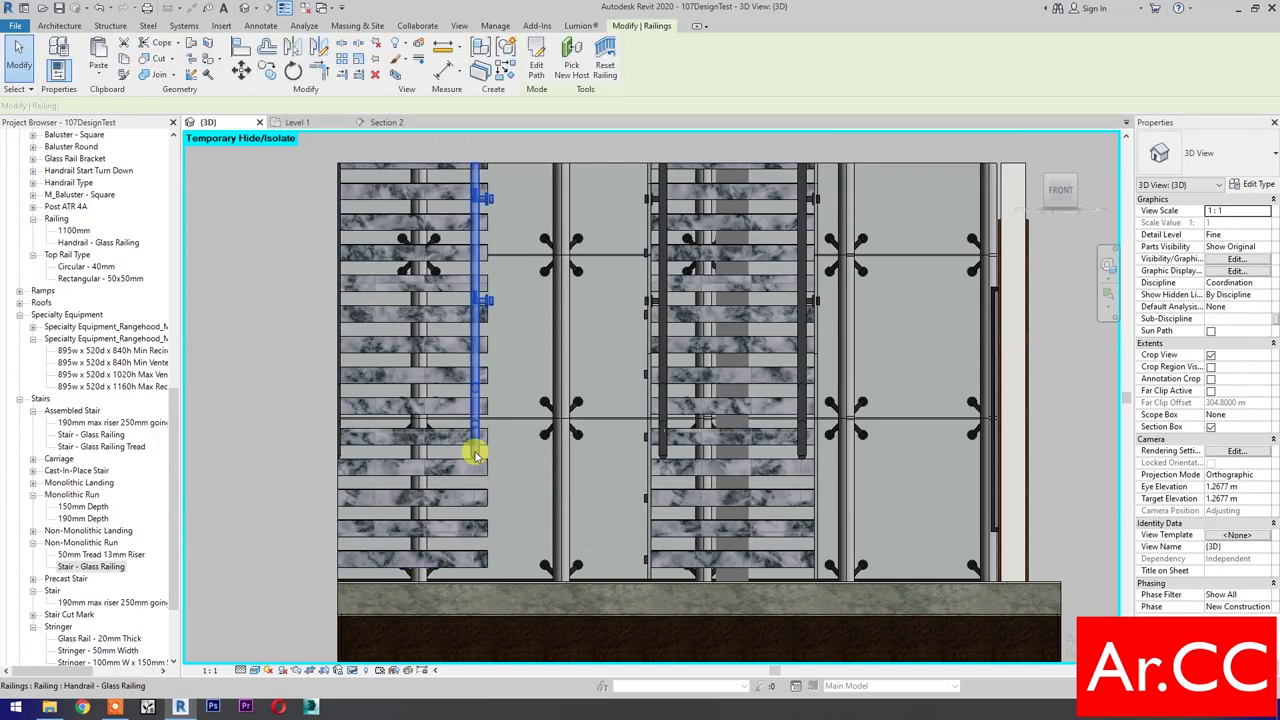
{"action": "key", "text": "Escape"}
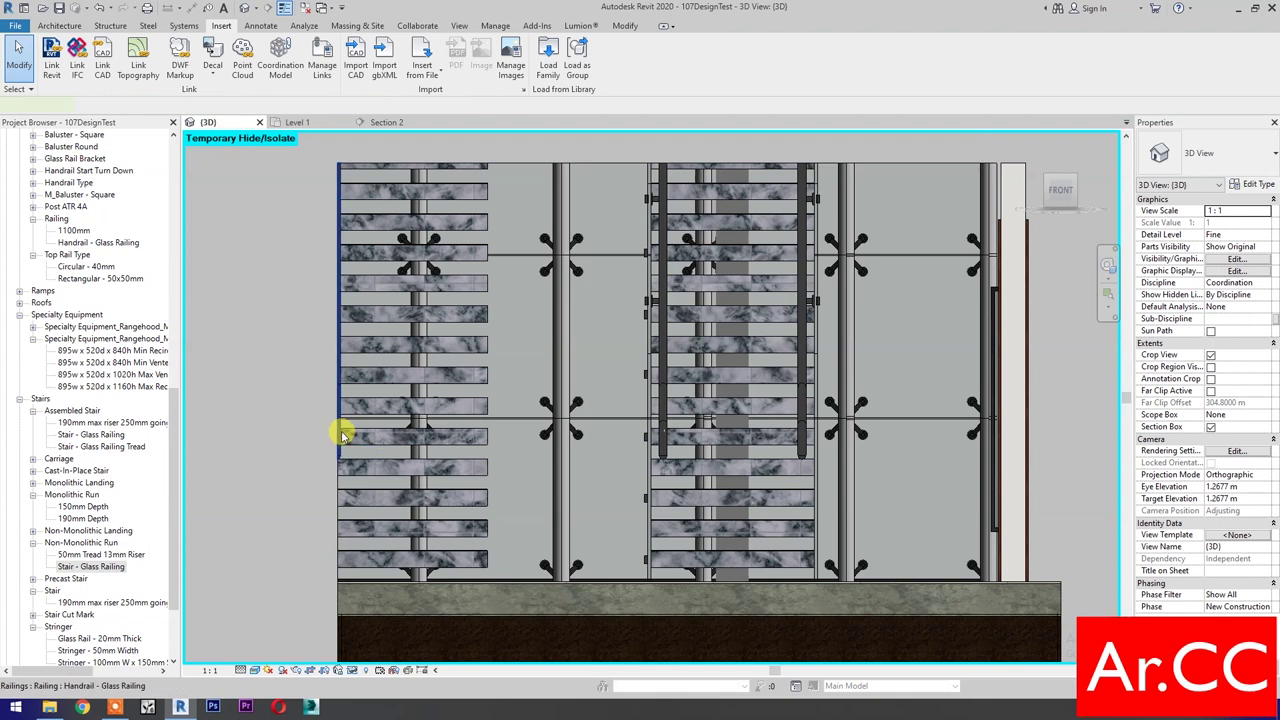
{"action": "left_click", "coordinate": [341, 436]}
{"action": "key", "text": "Escape"}
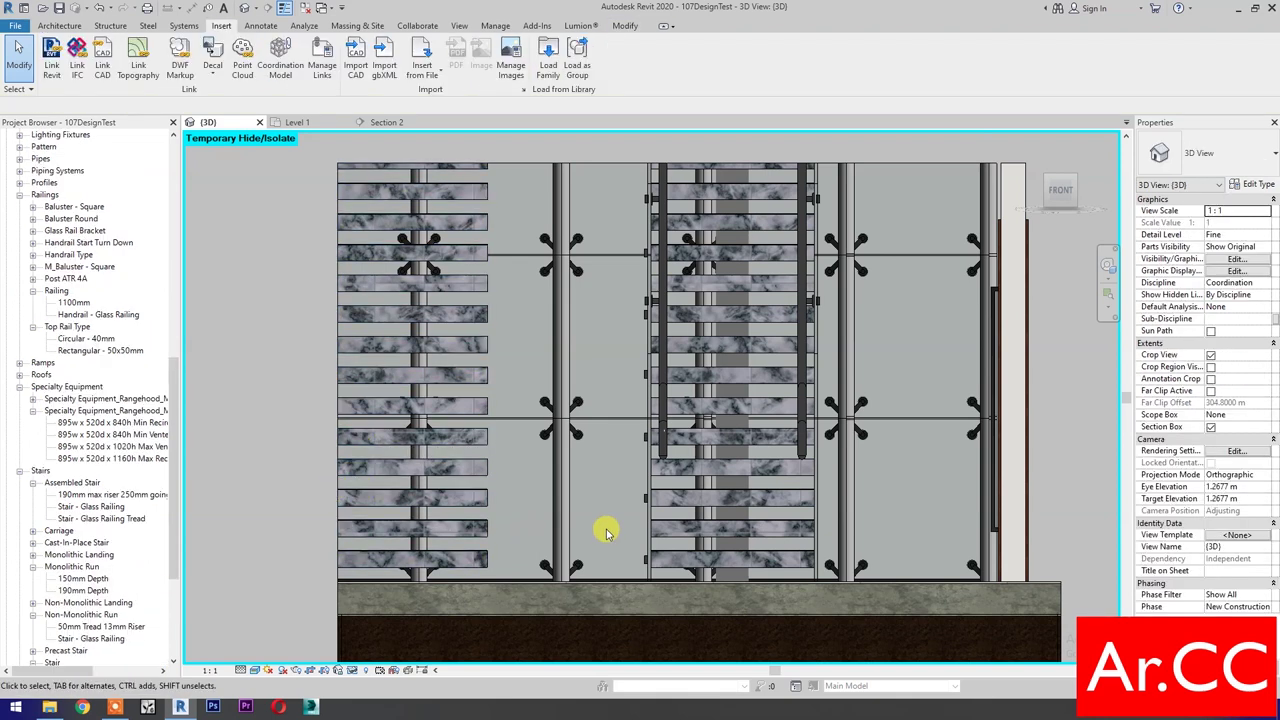
Turn off the treads and risers in the original stair's Stair - Glass Railing run type and apply the change
{"action": "left_click", "coordinate": [652, 513]}
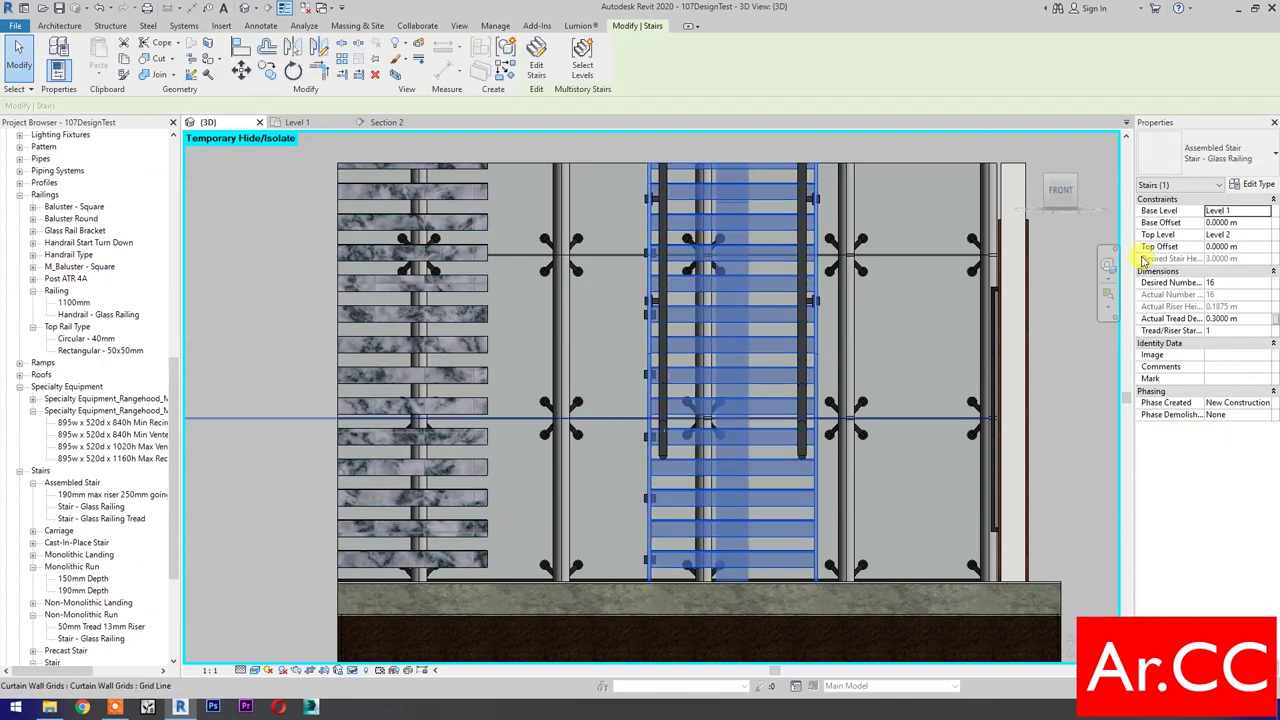
{"action": "left_click", "coordinate": [1255, 185]}
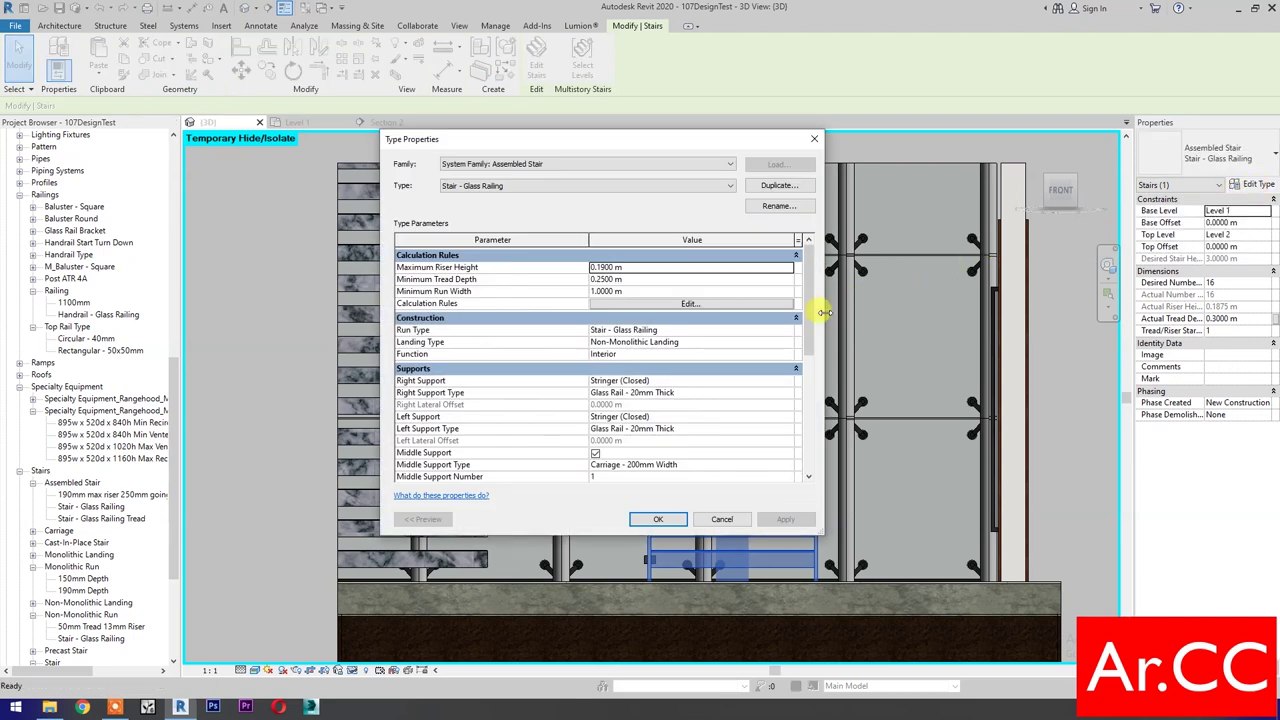
{"action": "left_click", "coordinate": [786, 337]}
{"action": "left_click", "coordinate": [789, 336]}
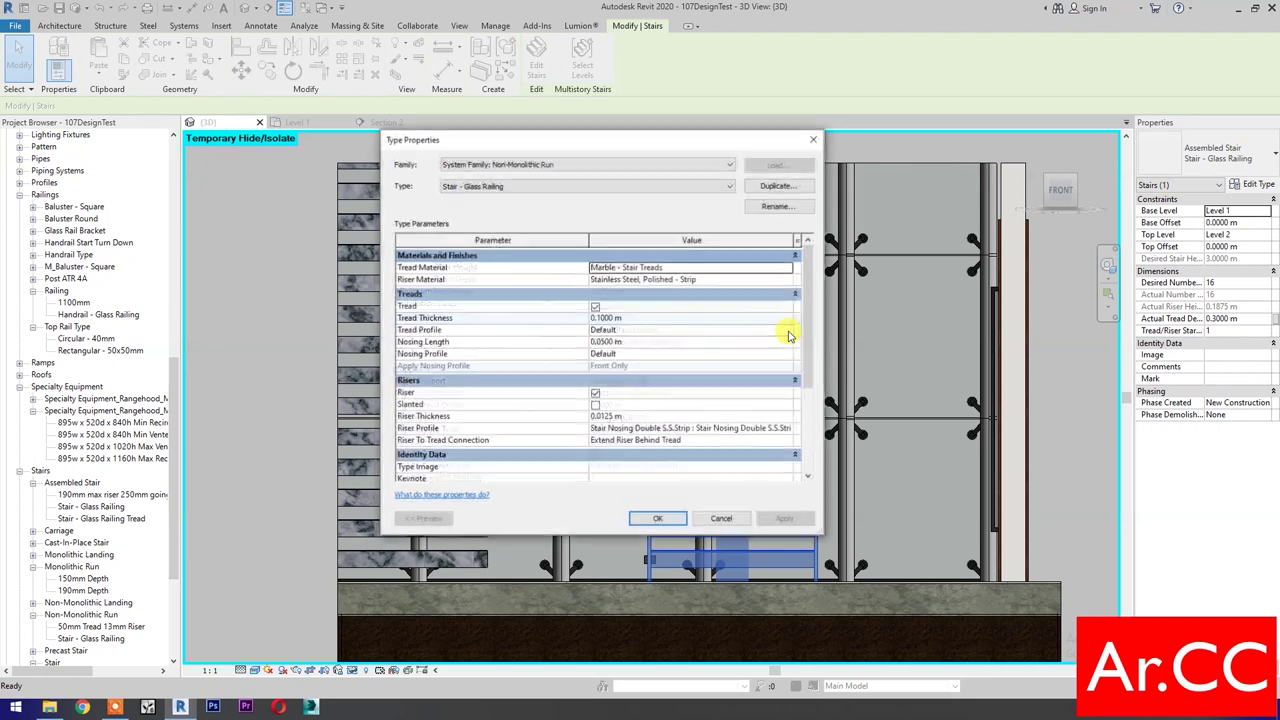
{"action": "left_click", "coordinate": [595, 307]}
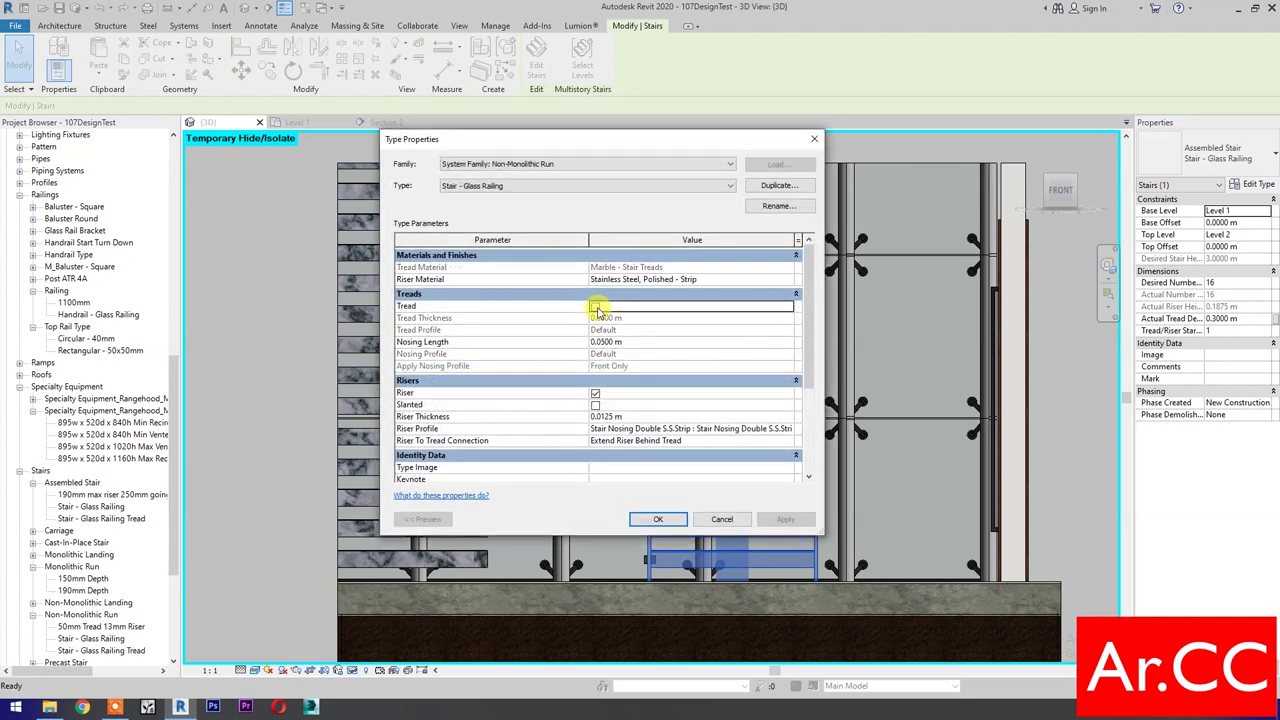
{"action": "left_click", "coordinate": [595, 394]}
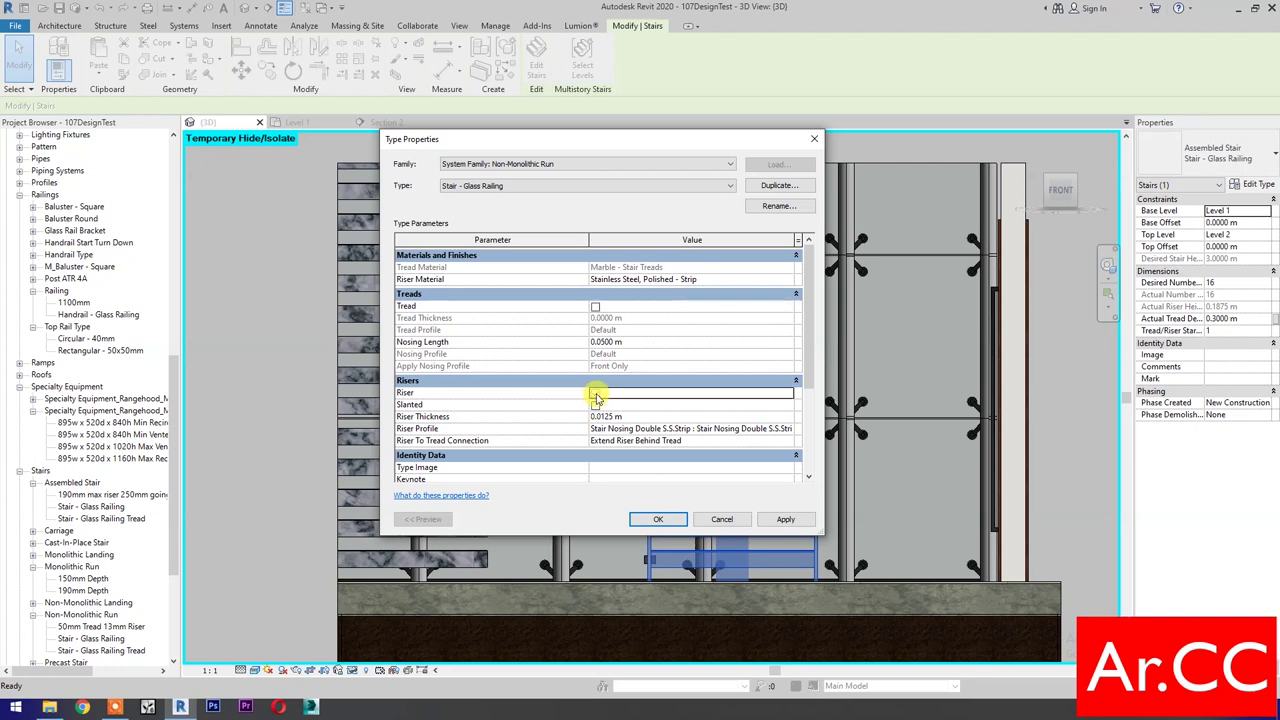
{"action": "left_click", "coordinate": [652, 520]}
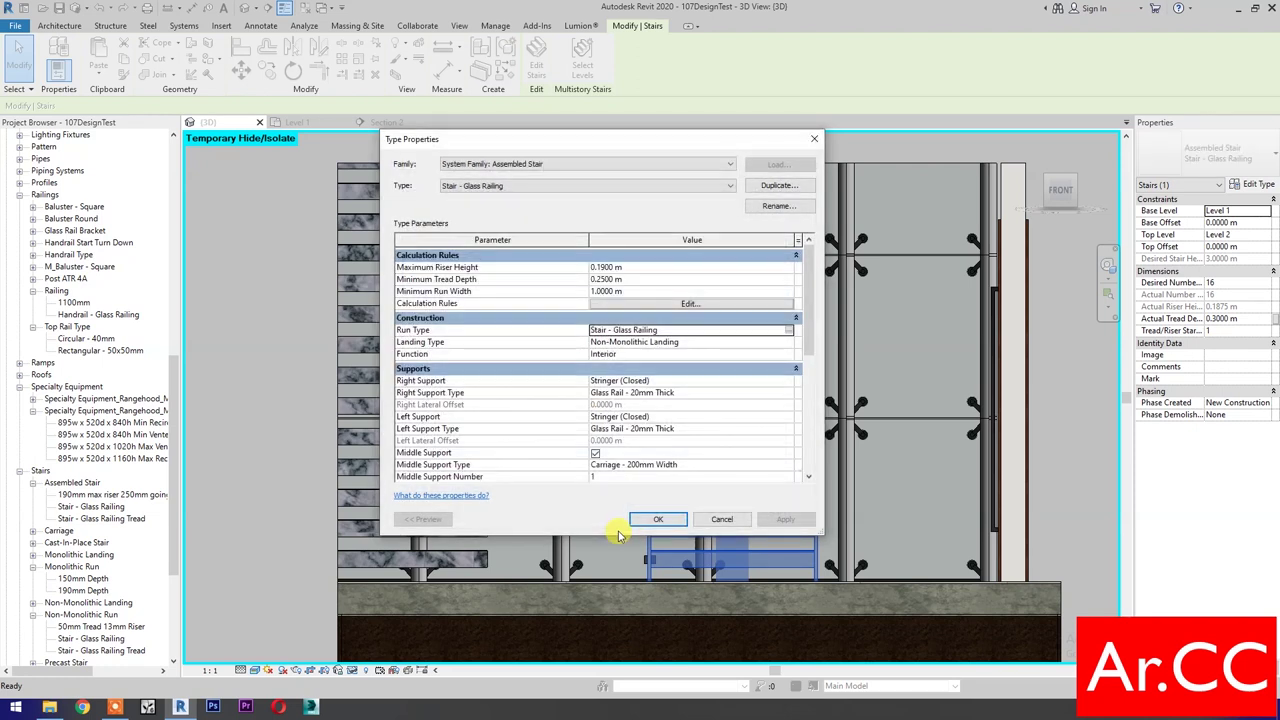
{"action": "left_click", "coordinate": [652, 519]}
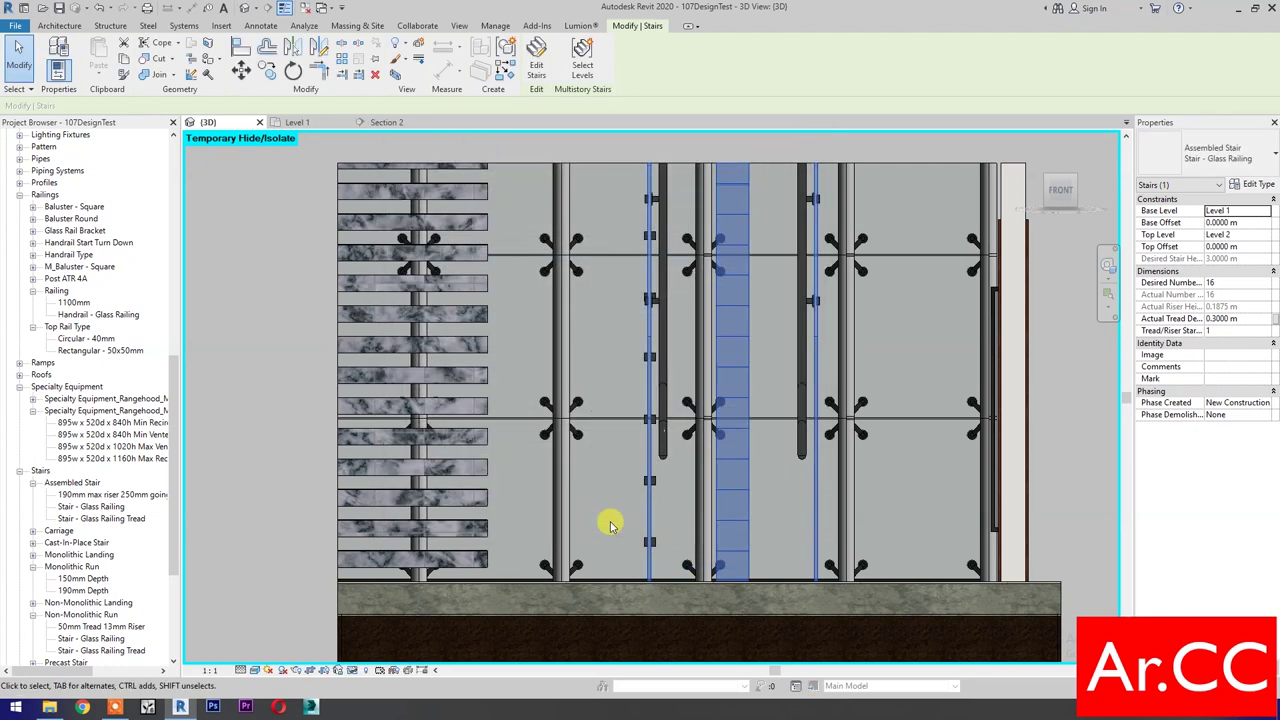
Set the actual run width of the copied tread stair's run to 0.94 m and finish the stair edit
{"action": "left_click", "coordinate": [481, 430]}
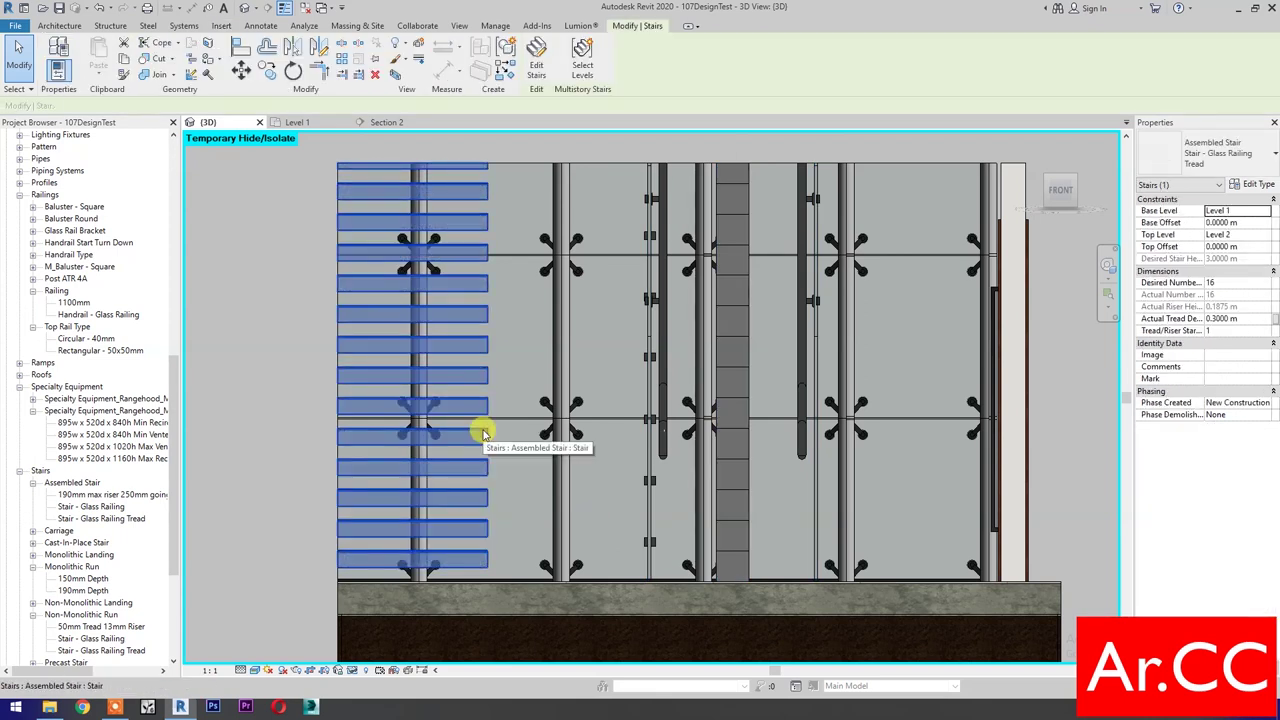
{"action": "left_click", "coordinate": [536, 58]}
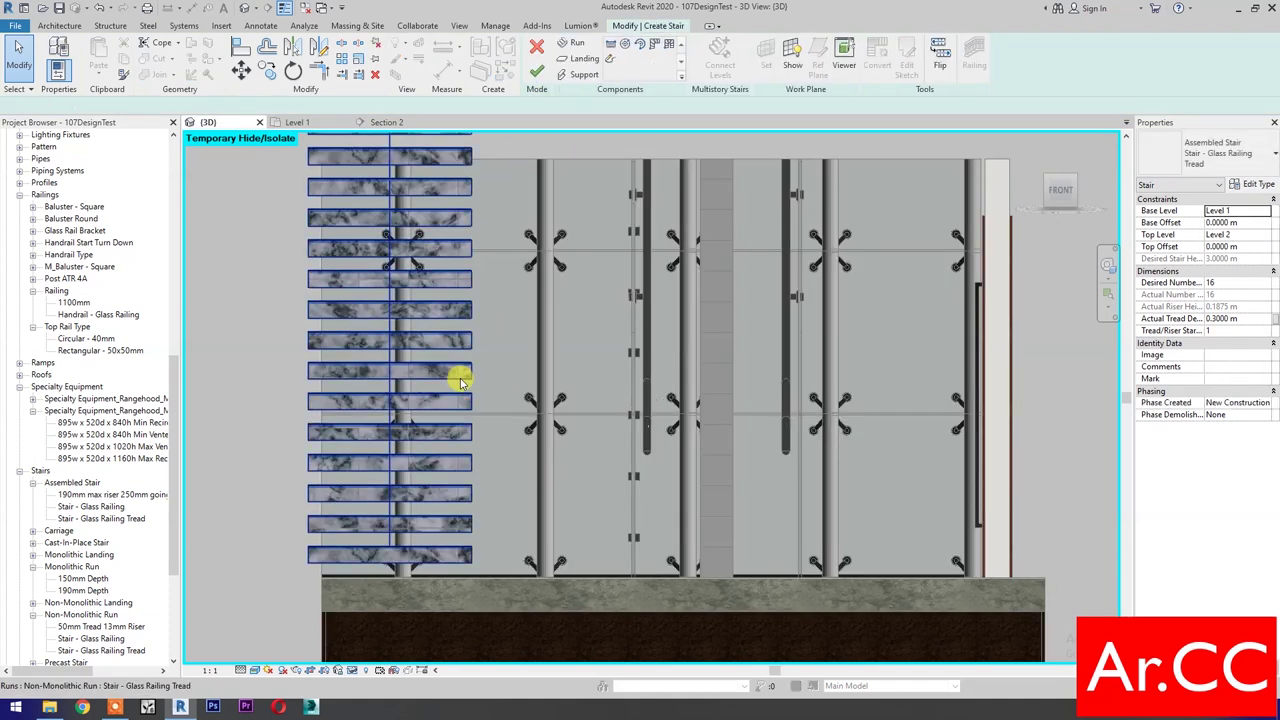
{"action": "left_click", "coordinate": [459, 377]}
{"action": "left_click", "coordinate": [1249, 319]}
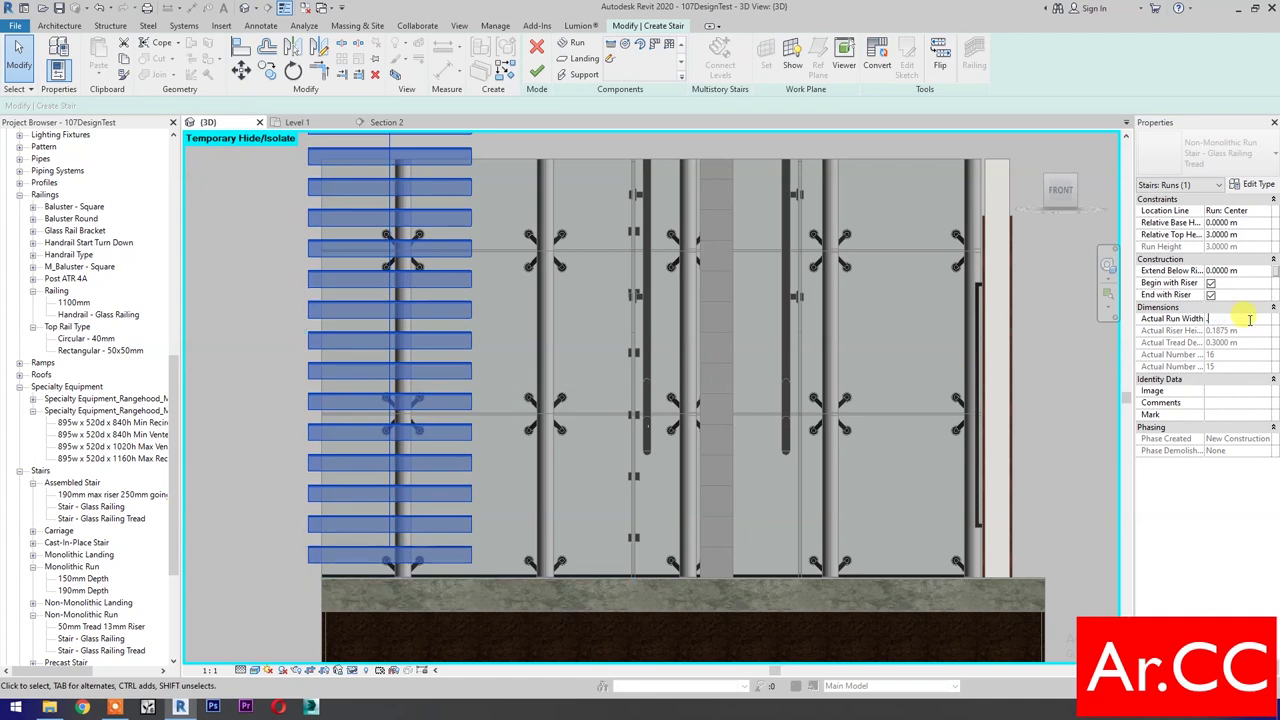
{"action": "key", "text": "Return"}
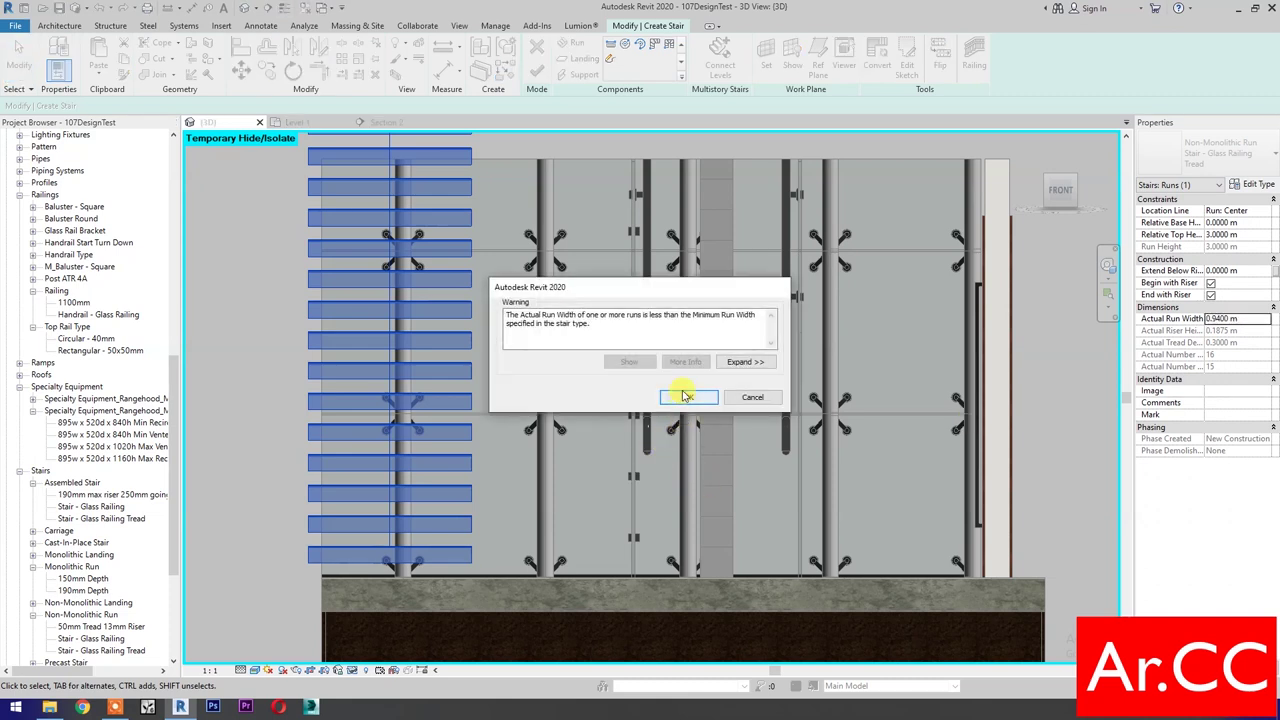
{"action": "left_click", "coordinate": [684, 398]}
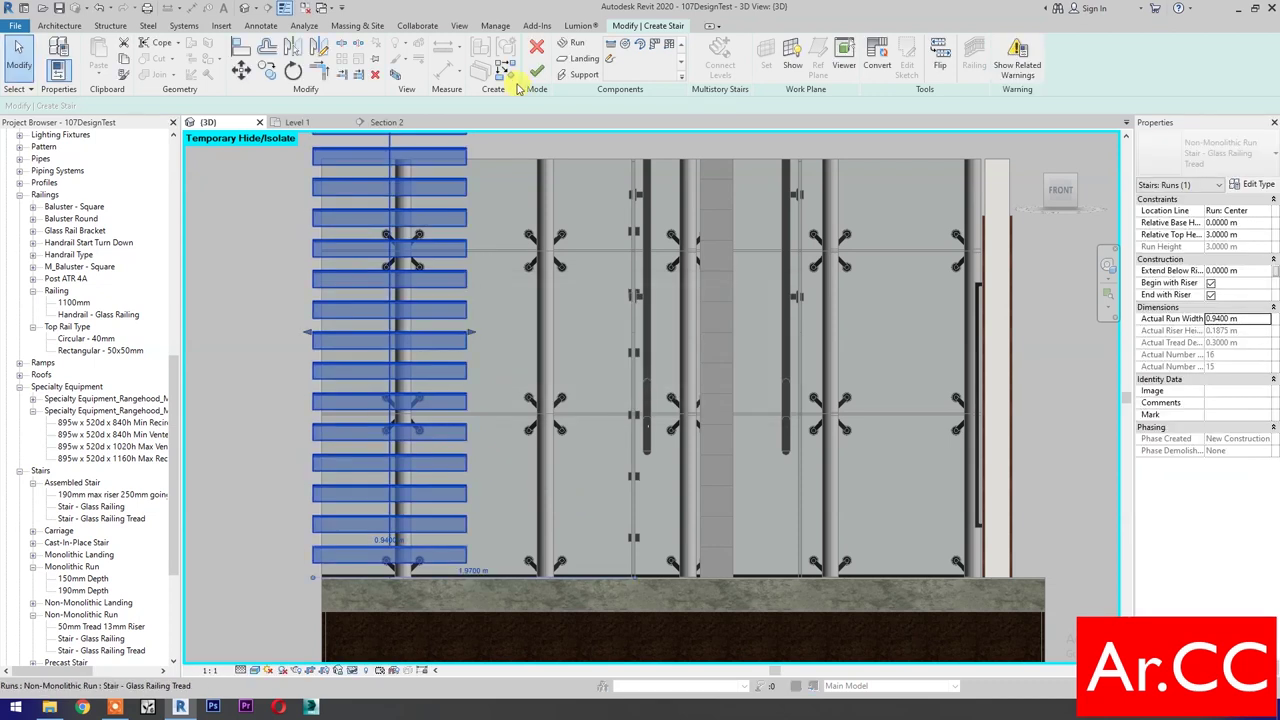
{"action": "left_click", "coordinate": [532, 74]}
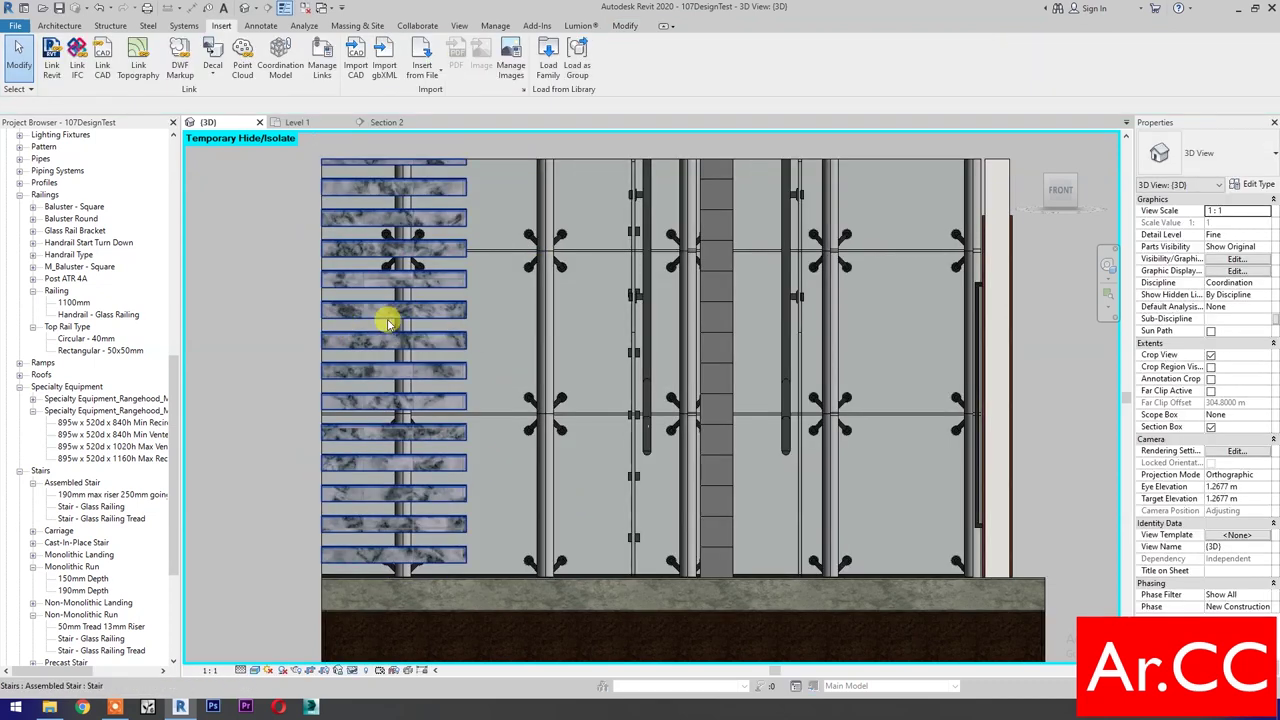
Move the copied tread stair 2 m horizontally so its treads sit between the glass sides
{"action": "left_click", "coordinate": [390, 323]}
{"action": "left_click", "coordinate": [240, 68]}
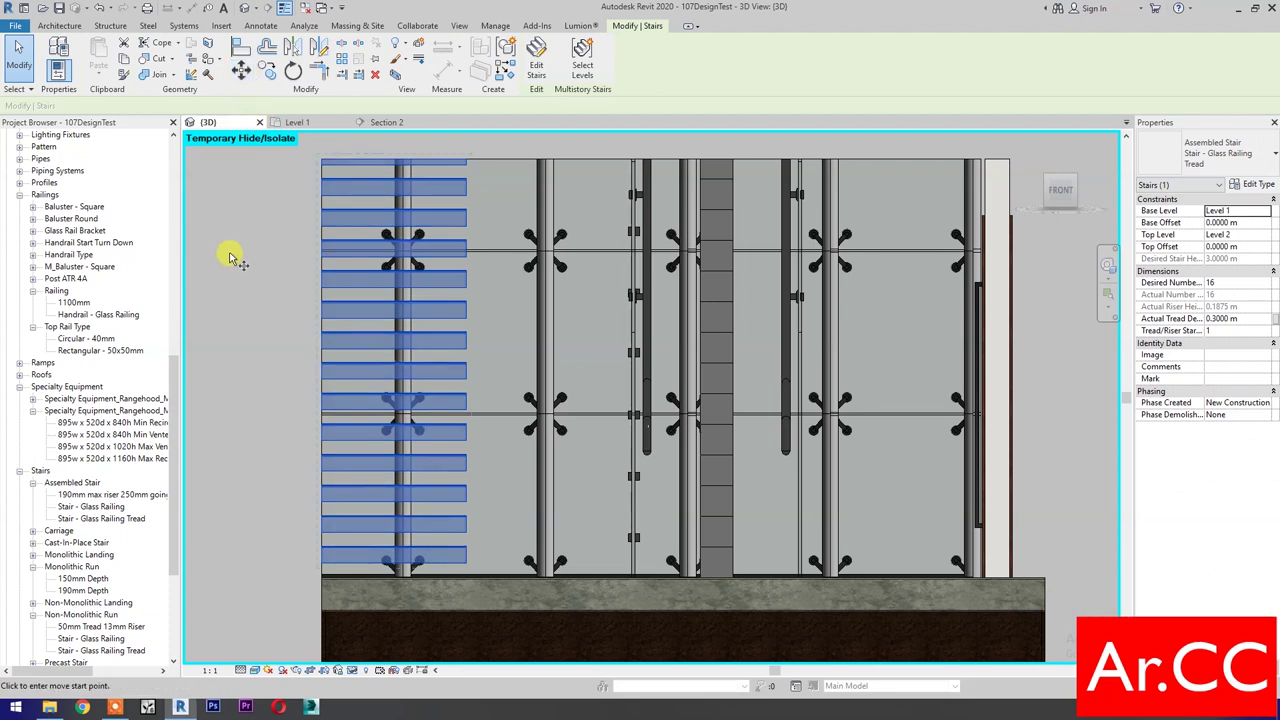
{"action": "left_click", "coordinate": [230, 257]}
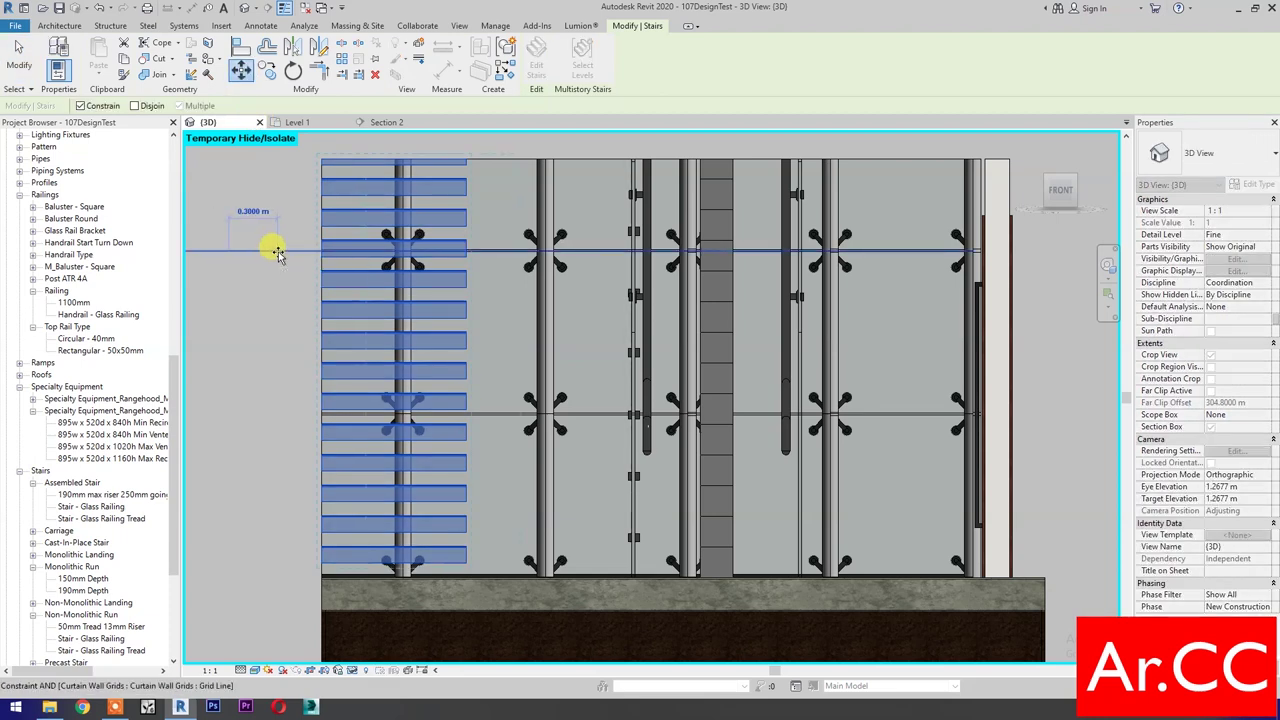
{"action": "type", "text": "2"}
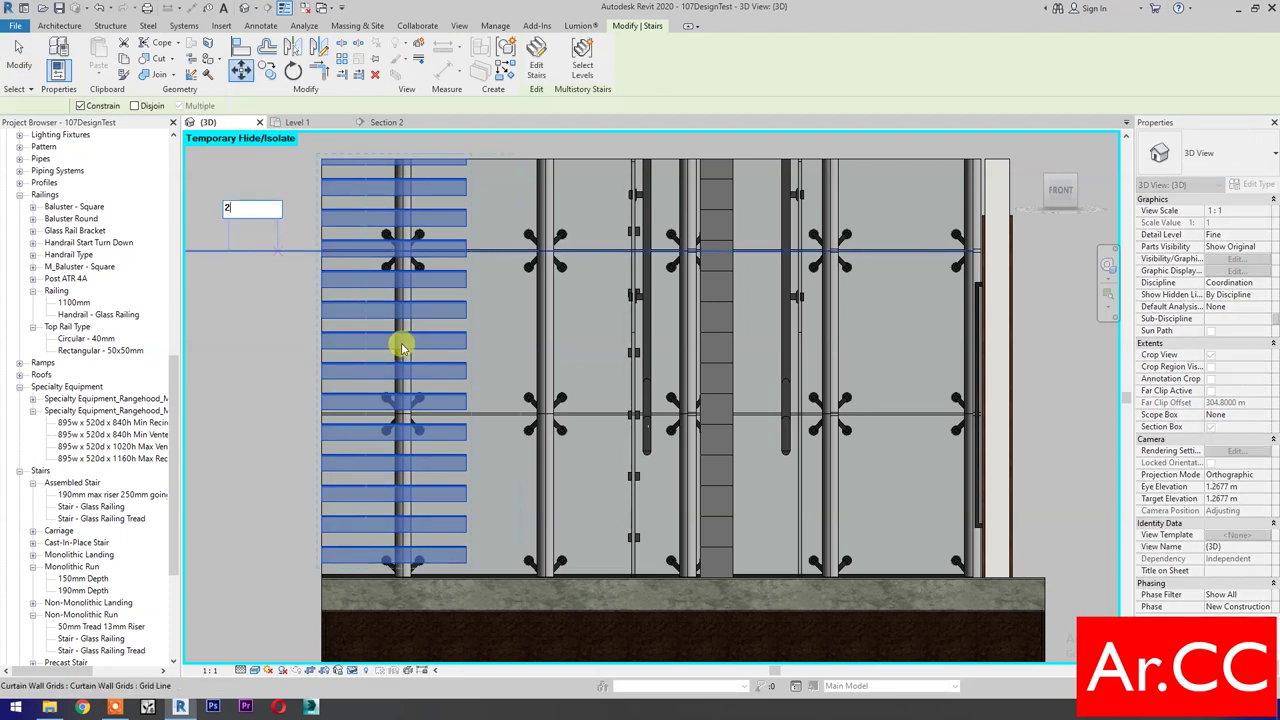
{"action": "key", "text": "Return"}
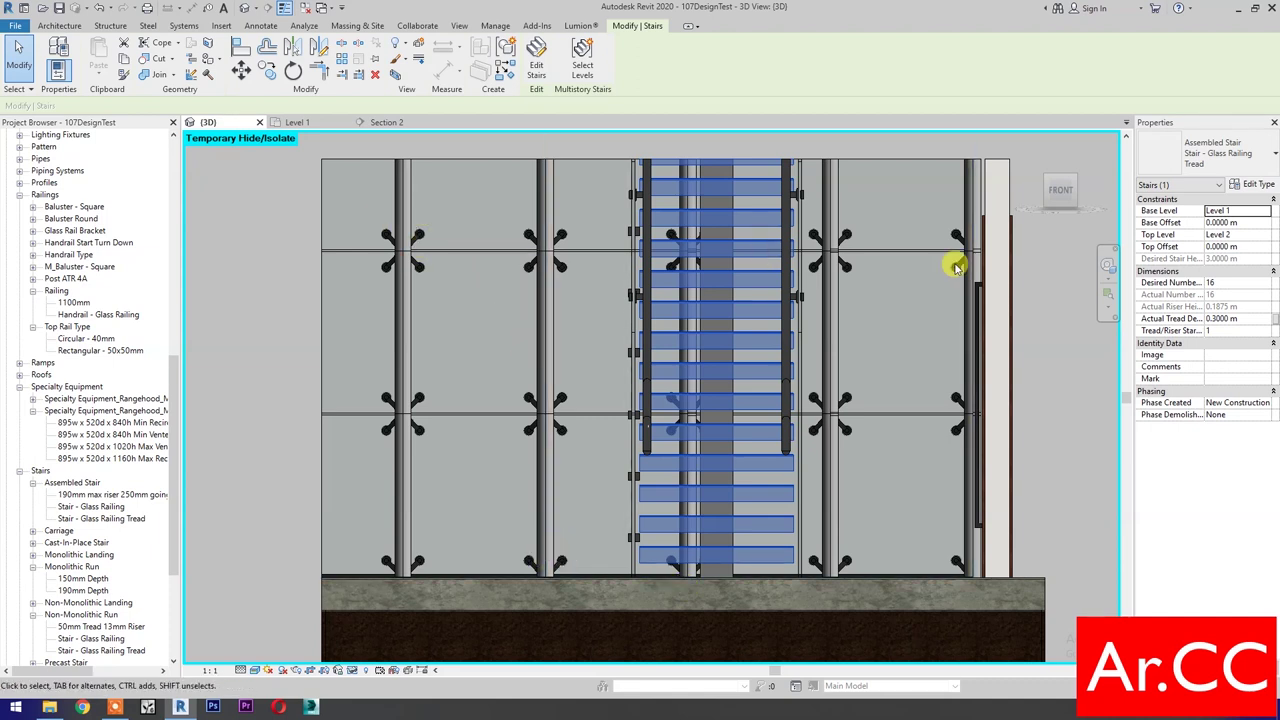
In Section 2, select all the glass railing standoffs along the stair and nudge them down onto the tread ends
{"action": "key", "text": "ctrl+Tab"}
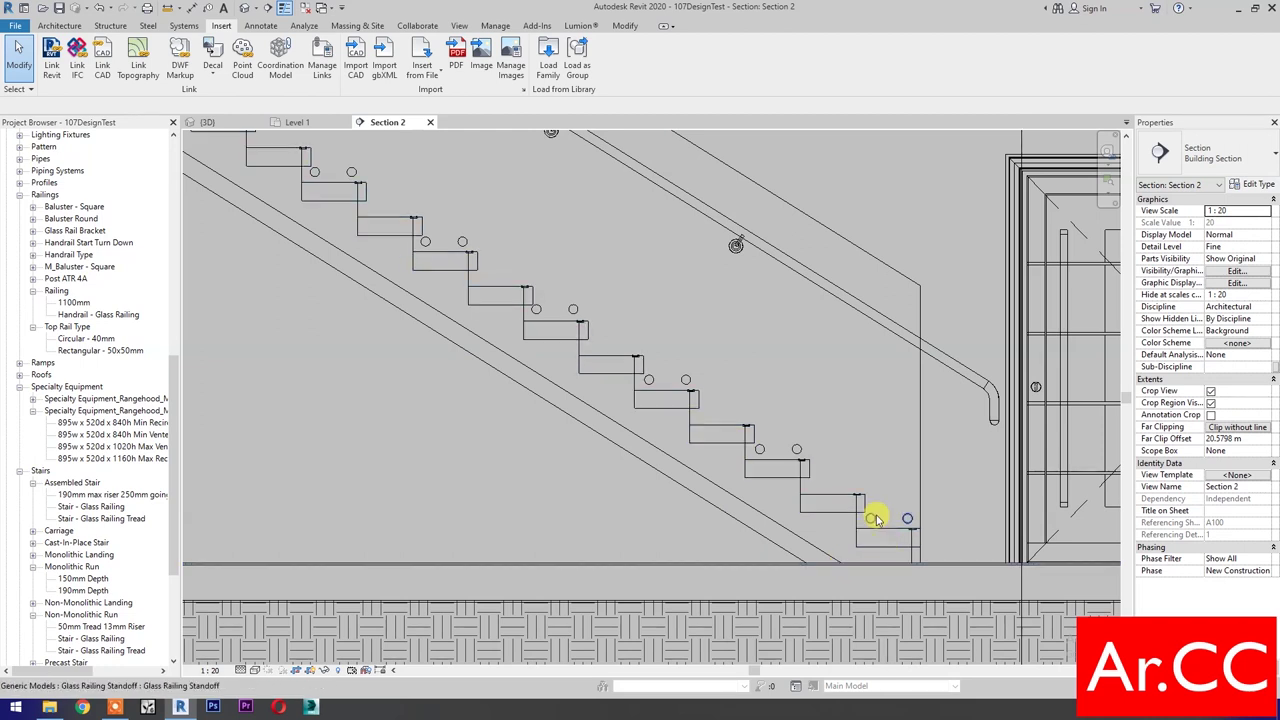
{"action": "left_click", "coordinate": [873, 519]}
{"action": "left_click", "coordinate": [786, 449], "text": "ctrl"}
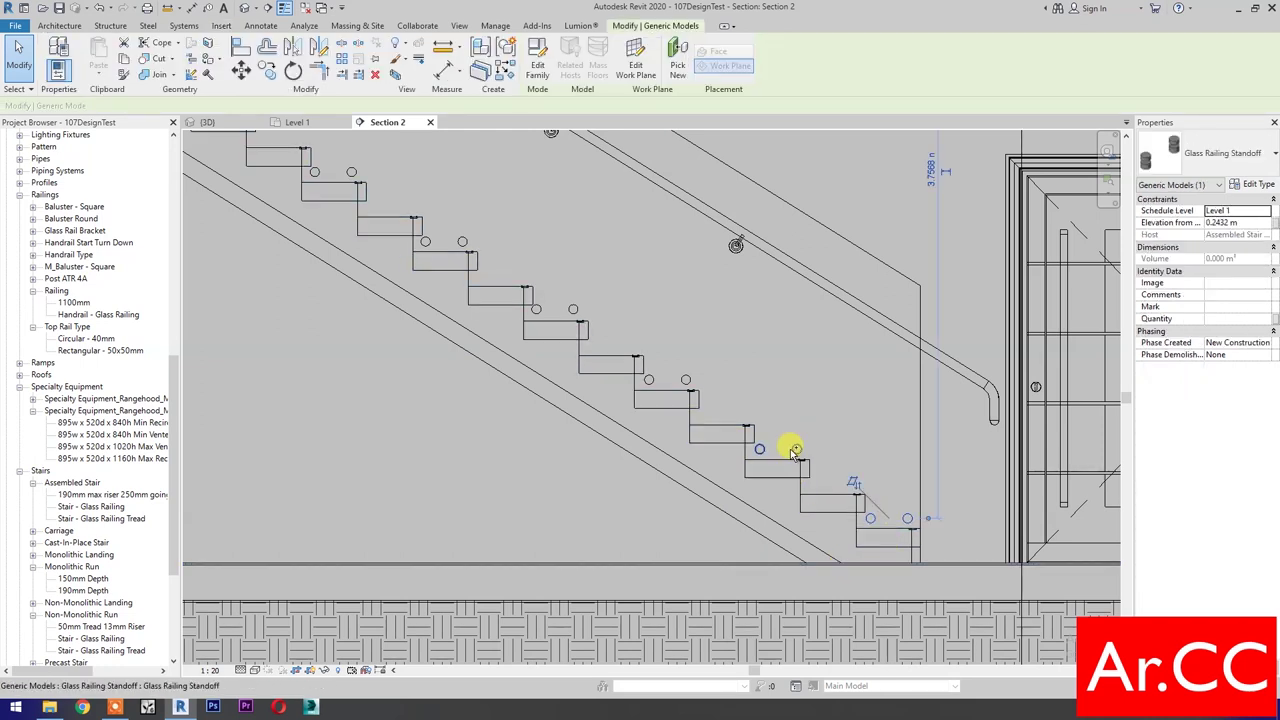
{"action": "left_click", "coordinate": [687, 379], "text": "ctrl"}
{"action": "left_click", "coordinate": [576, 310], "text": "ctrl"}
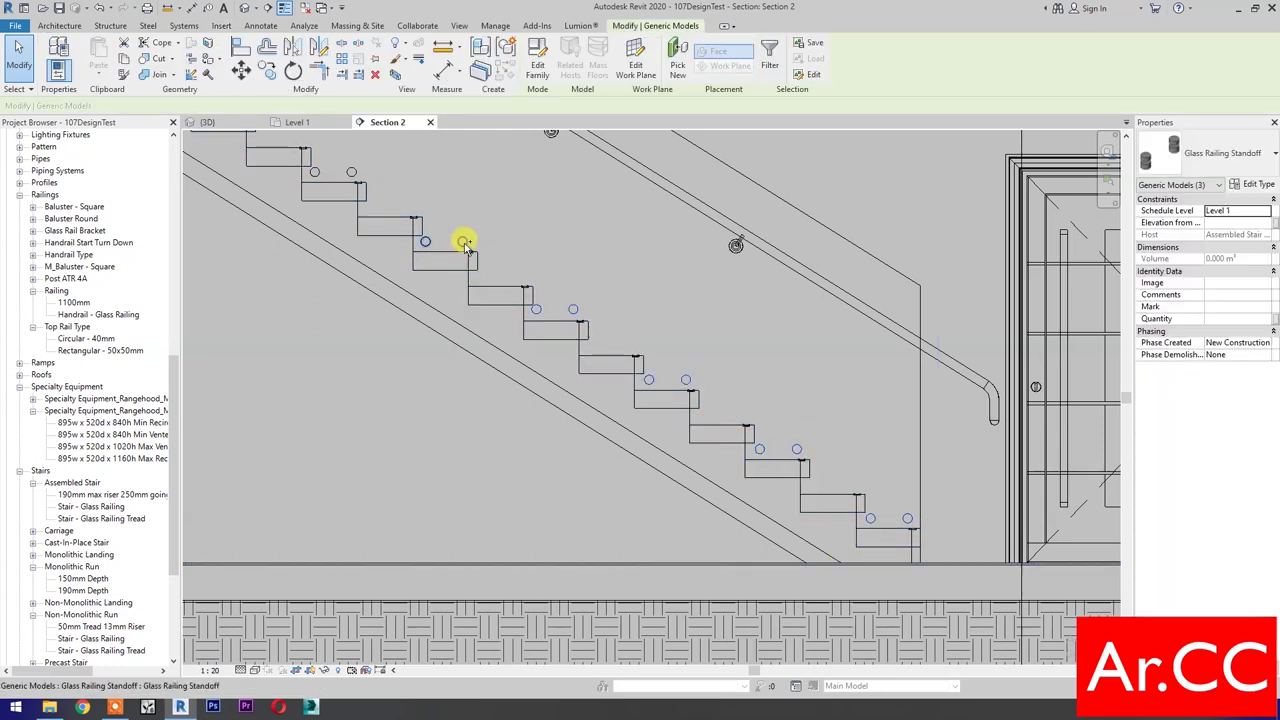
{"action": "scroll", "coordinate": [480, 449], "scroll_direction": "down", "scroll_amount": 2}
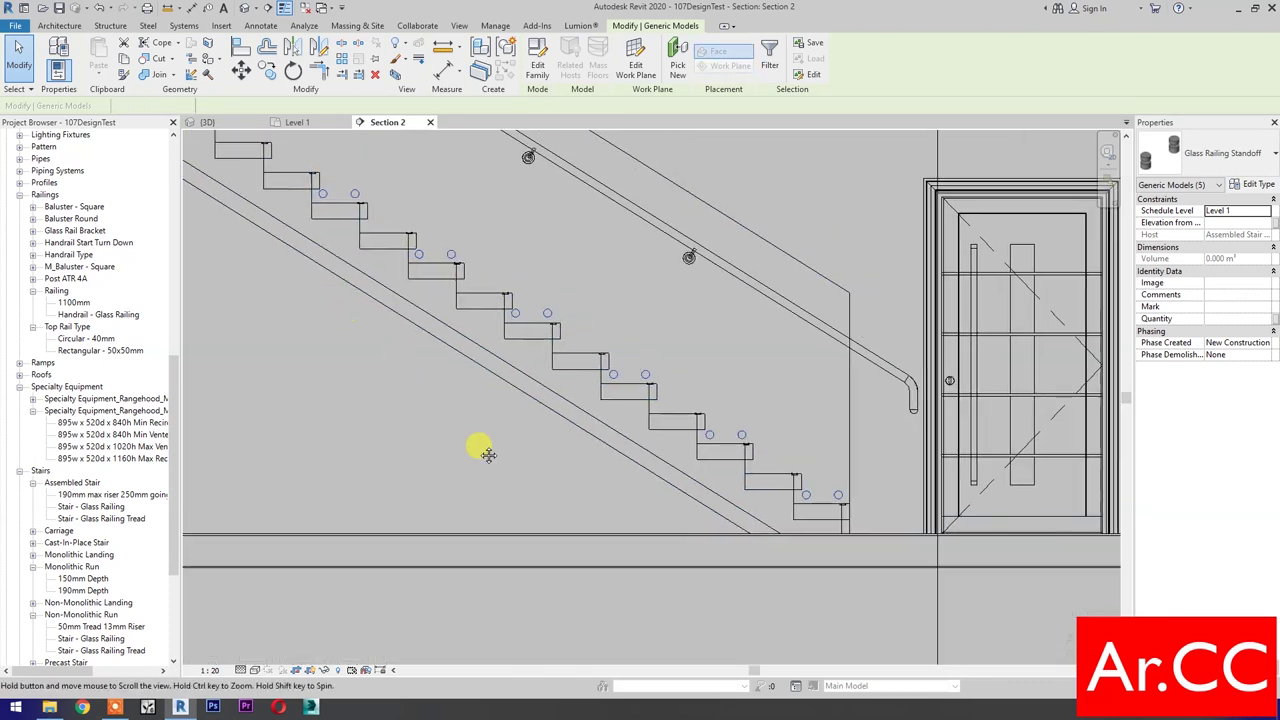
{"action": "middle_click_drag", "start_coordinate": [480, 449], "coordinate": [646, 457]}
{"action": "scroll", "coordinate": [837, 586], "scroll_direction": "up", "scroll_amount": 2}
{"action": "scroll", "coordinate": [663, 514], "scroll_direction": "down", "scroll_amount": 1}
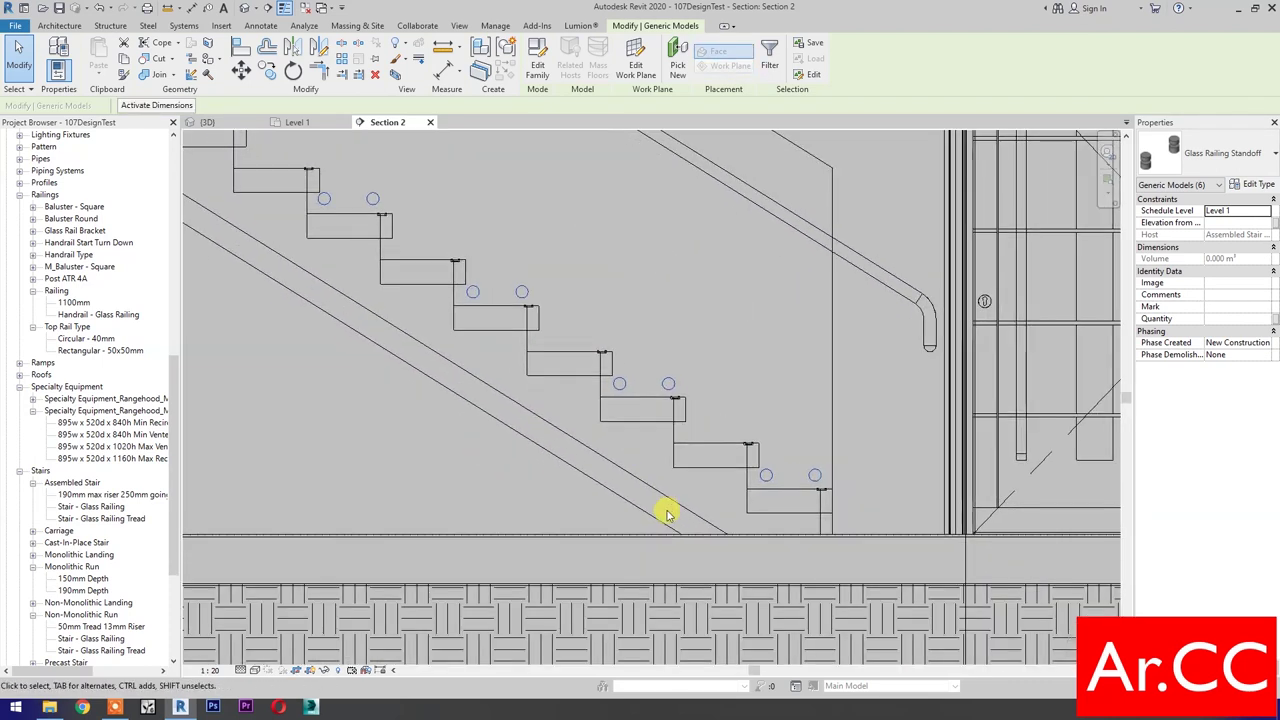
{"action": "key", "text": "Down"}
{"action": "key", "text": "Down"}
{"action": "key", "text": "Down"}
{"action": "key", "text": "Down"}
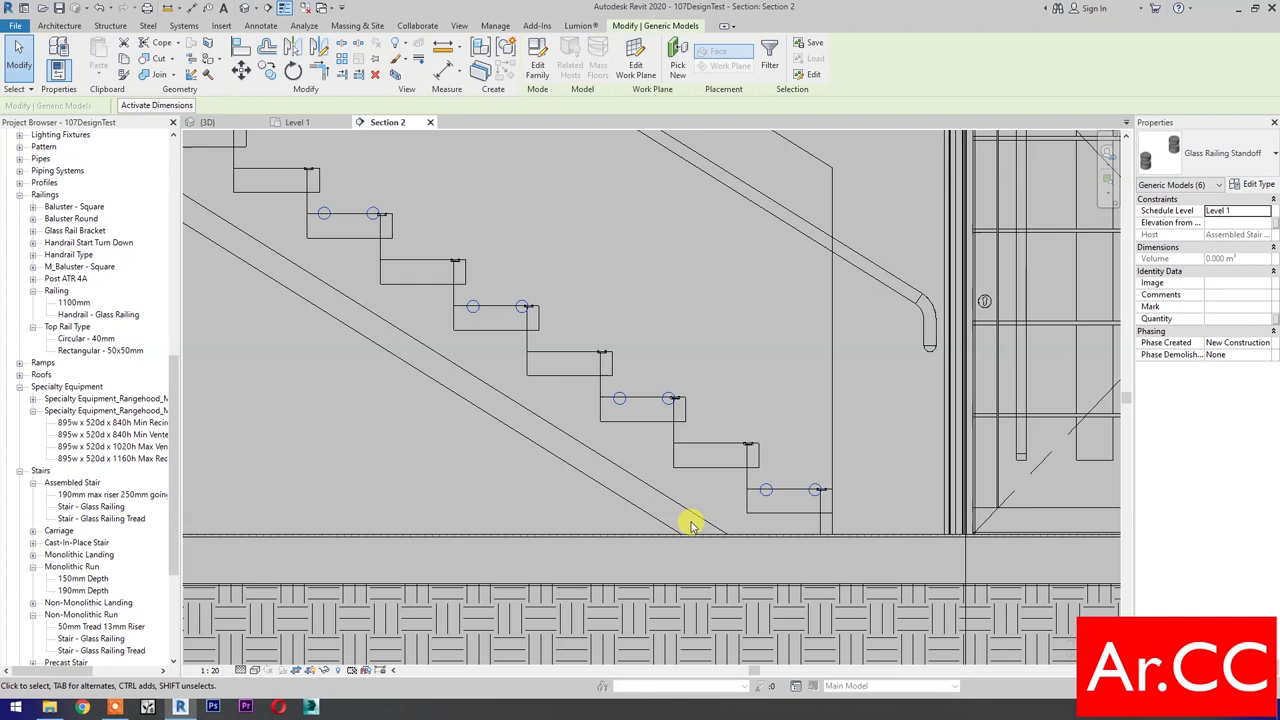
{"action": "key", "text": "Down"}
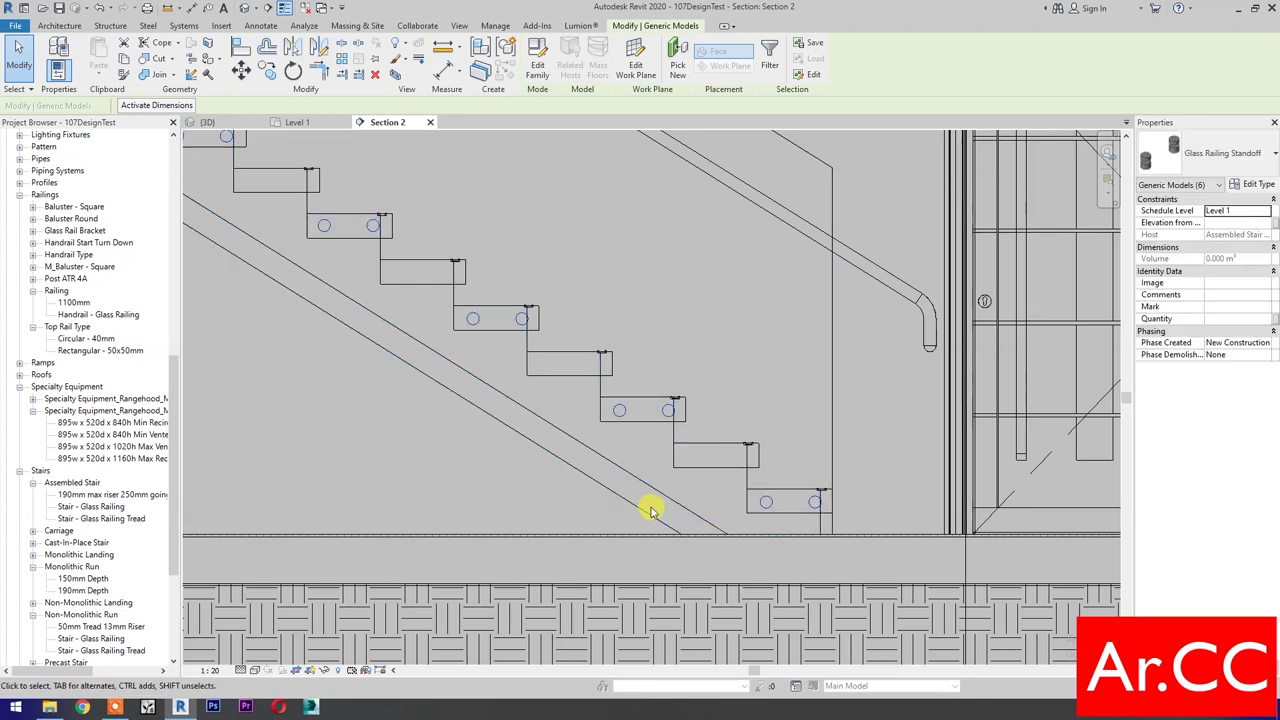
Temporarily hide the marble tread stair in the 3D view to expose the middle carriage
{"action": "left_click", "coordinate": [222, 124]}
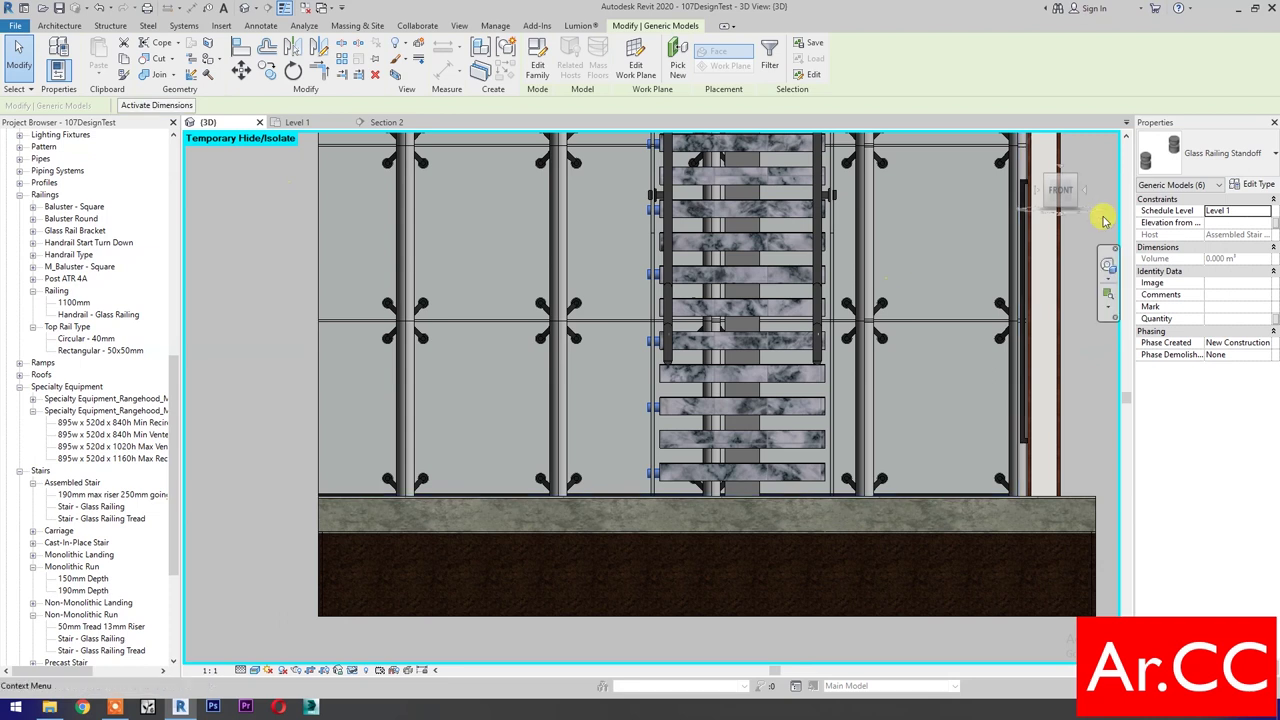
{"action": "left_click", "coordinate": [1072, 178]}
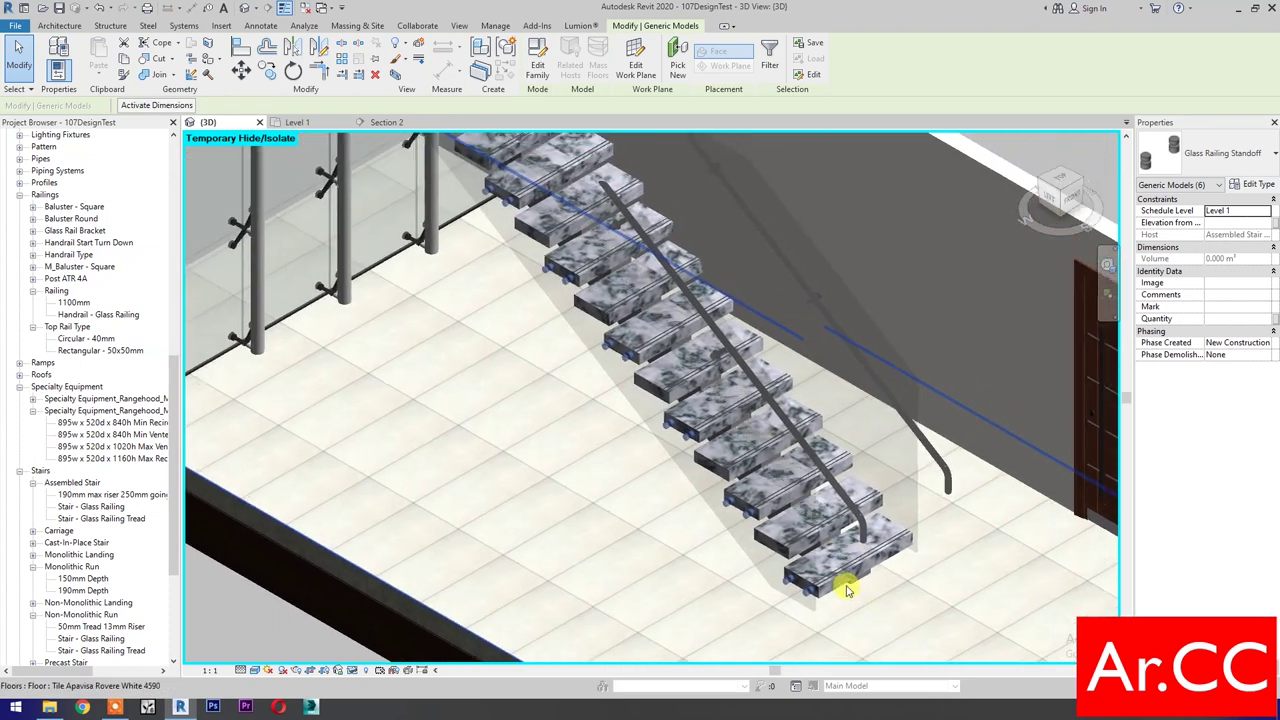
{"action": "key", "text": "Escape"}
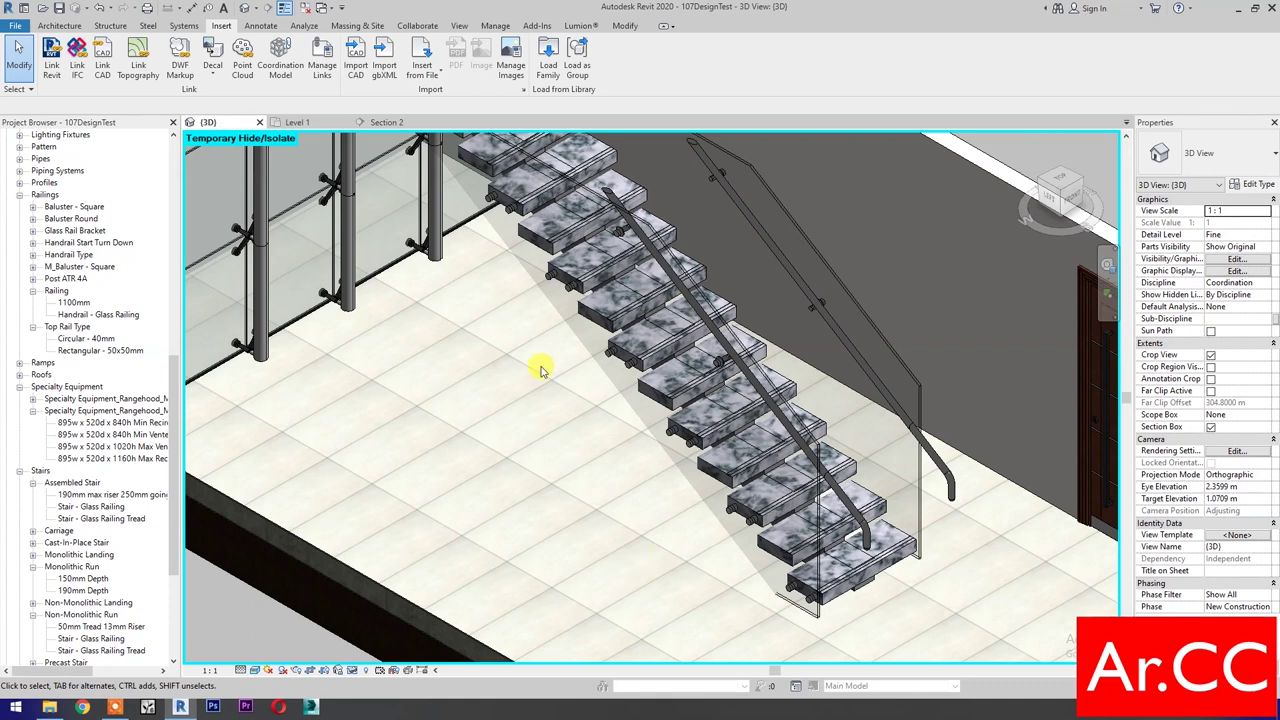
{"action": "scroll", "coordinate": [563, 457], "scroll_direction": "up", "scroll_amount": 5}
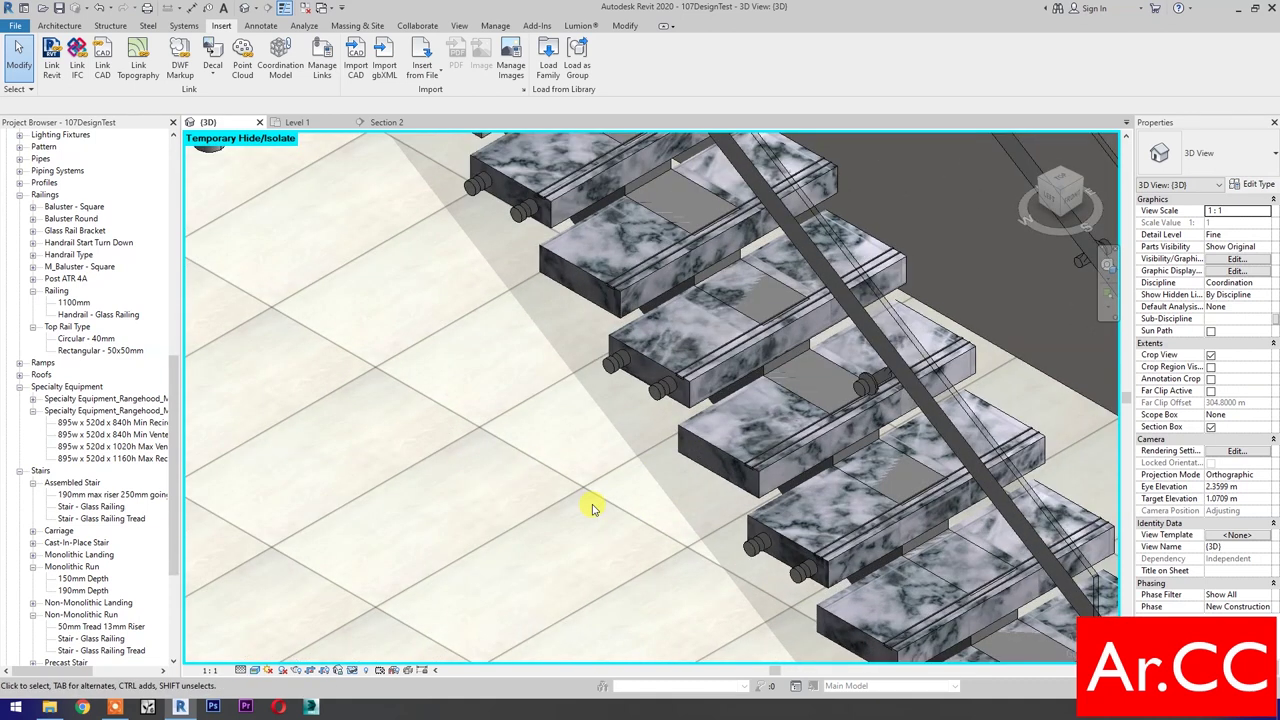
{"action": "middle_click_drag", "start_coordinate": [613, 535], "coordinate": [732, 509]}
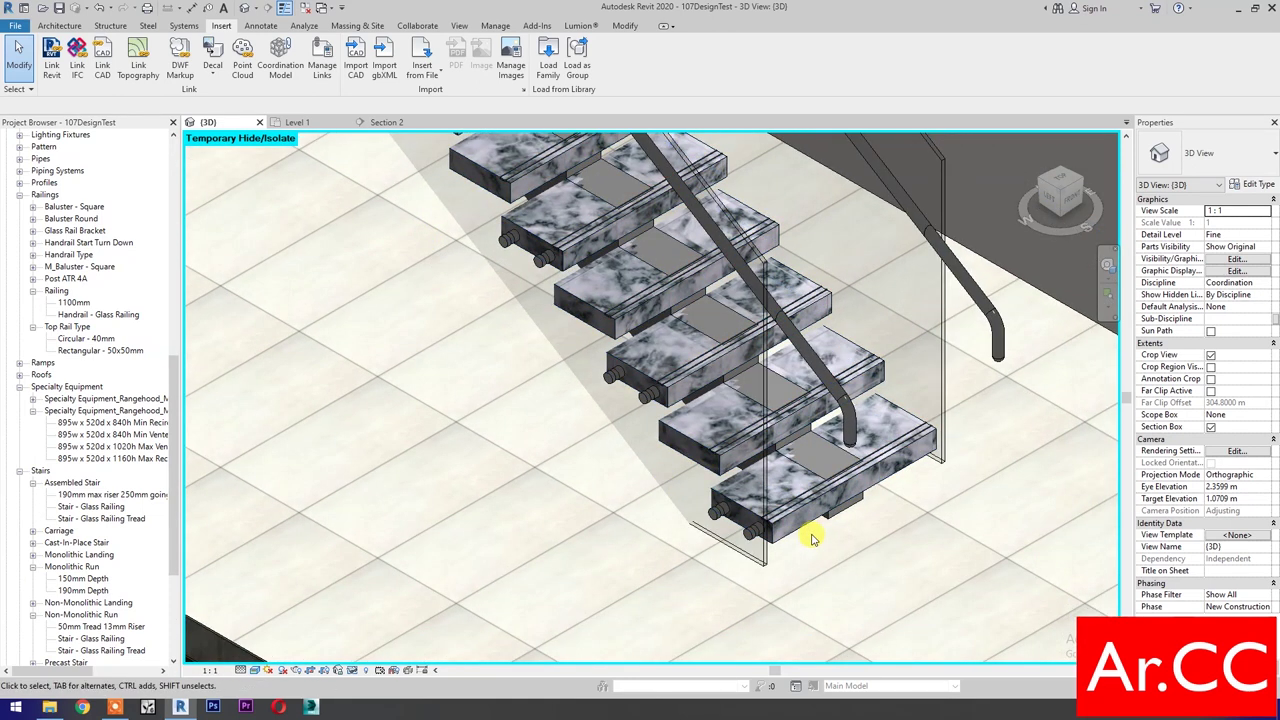
{"action": "middle_click_drag", "start_coordinate": [810, 553], "coordinate": [814, 608]}
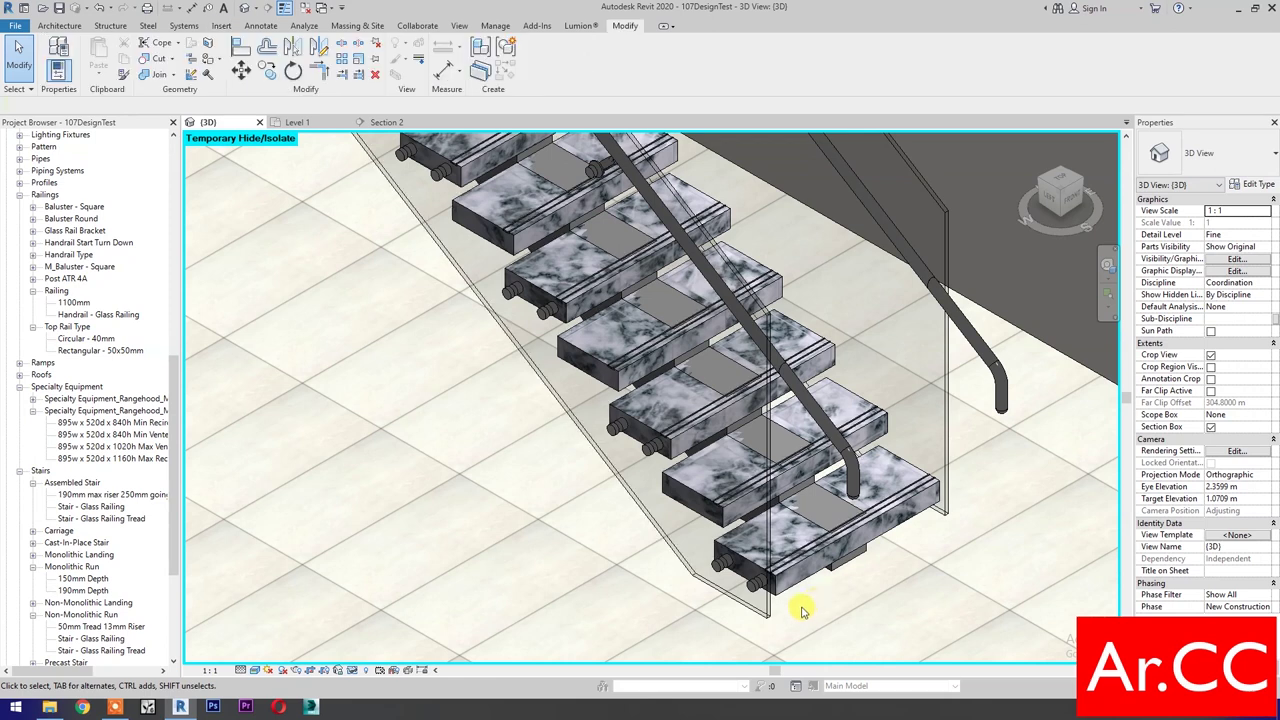
{"action": "left_click", "coordinate": [800, 566]}
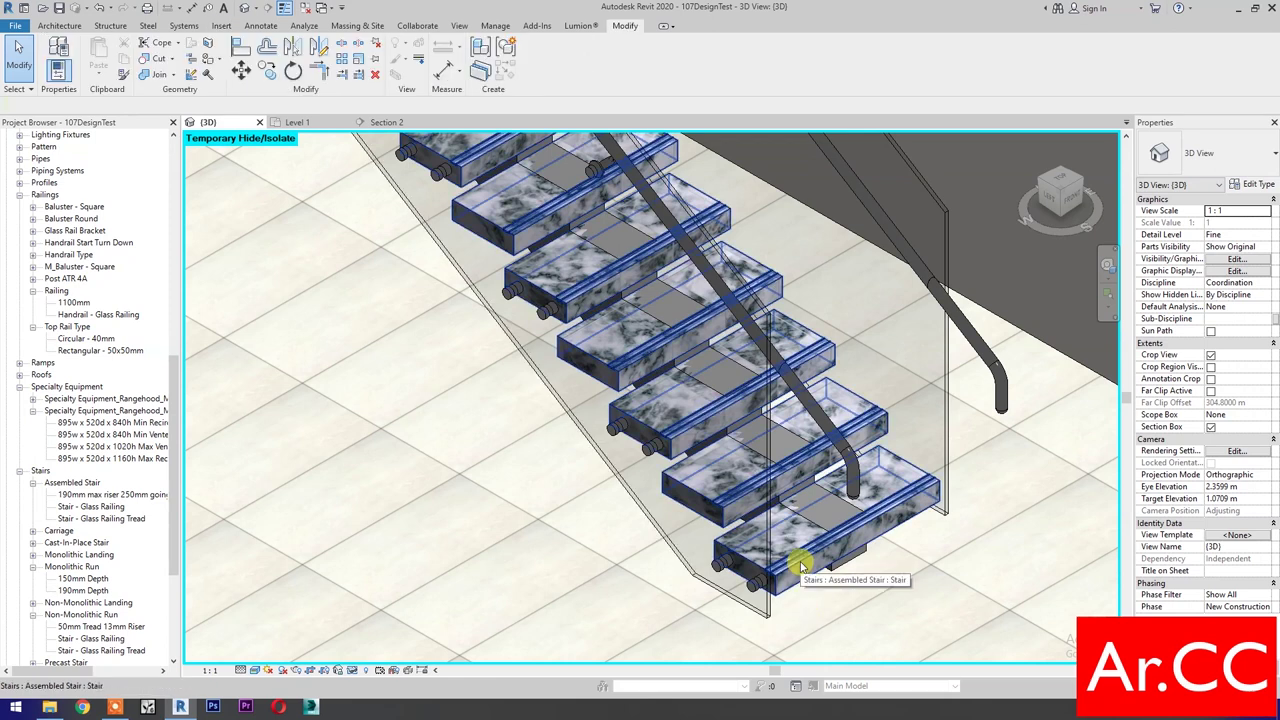
{"action": "left_click", "coordinate": [800, 566]}
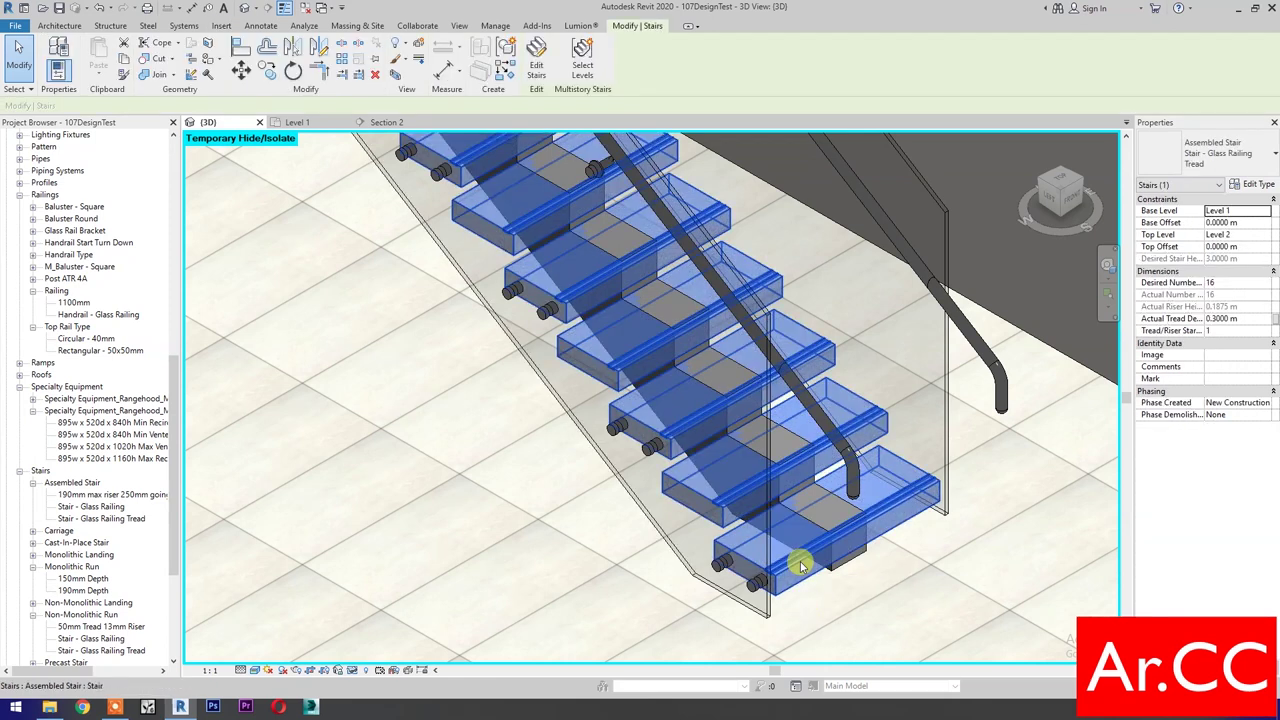
{"action": "left_click", "coordinate": [351, 670]}
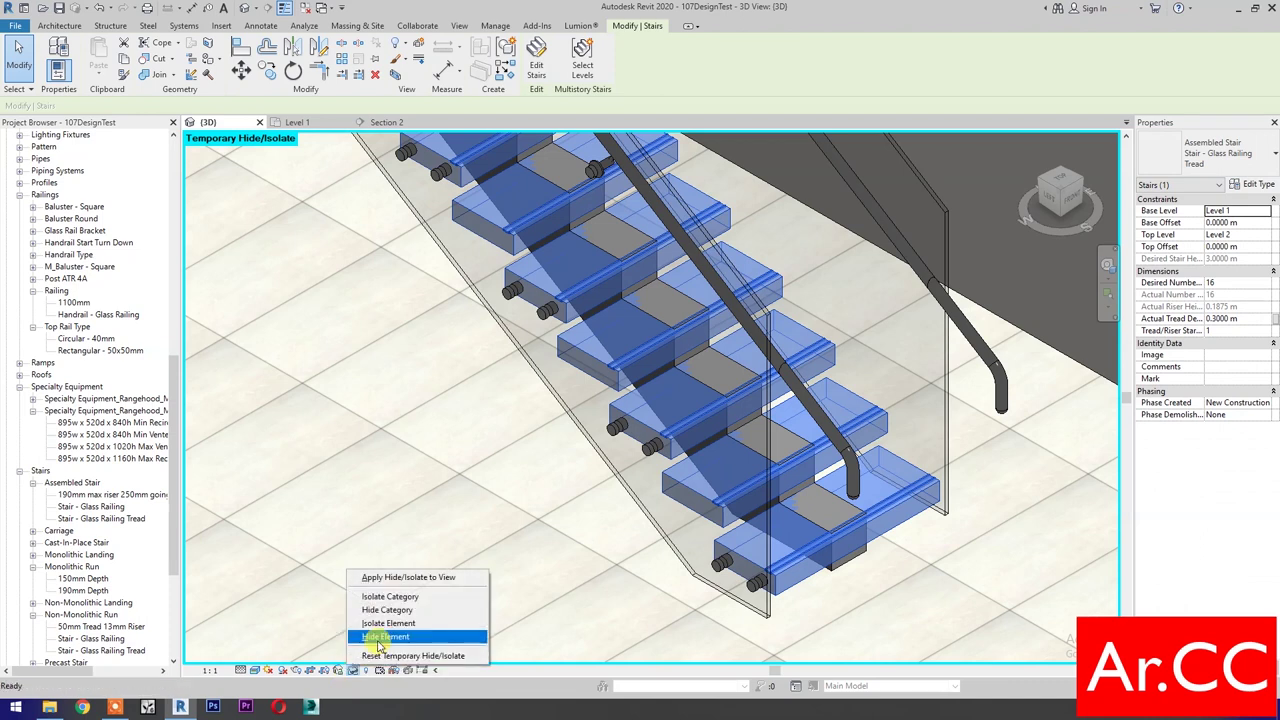
{"action": "left_click", "coordinate": [384, 637]}
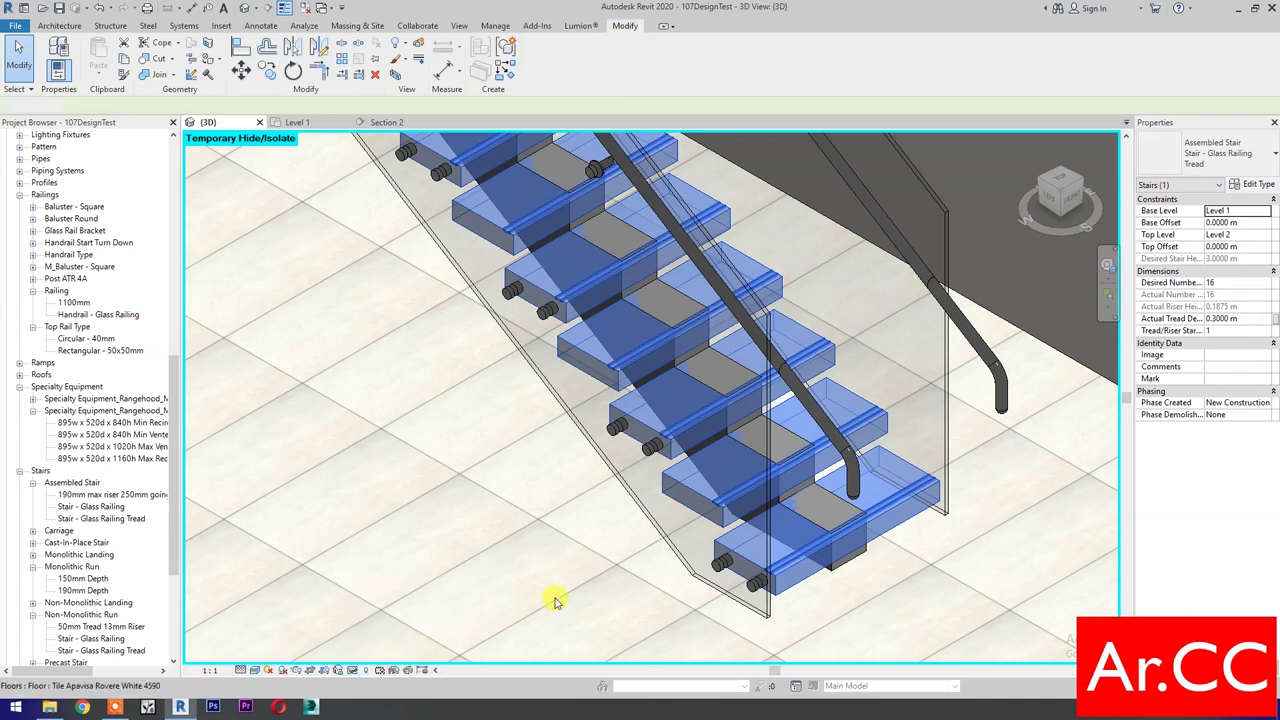
Paint the exposed top faces of the middle carriage's nine lowest steps with the Marble - Stair Treads material
{"action": "left_click_drag", "start_coordinate": [1057, 194], "coordinate": [1072, 190]}
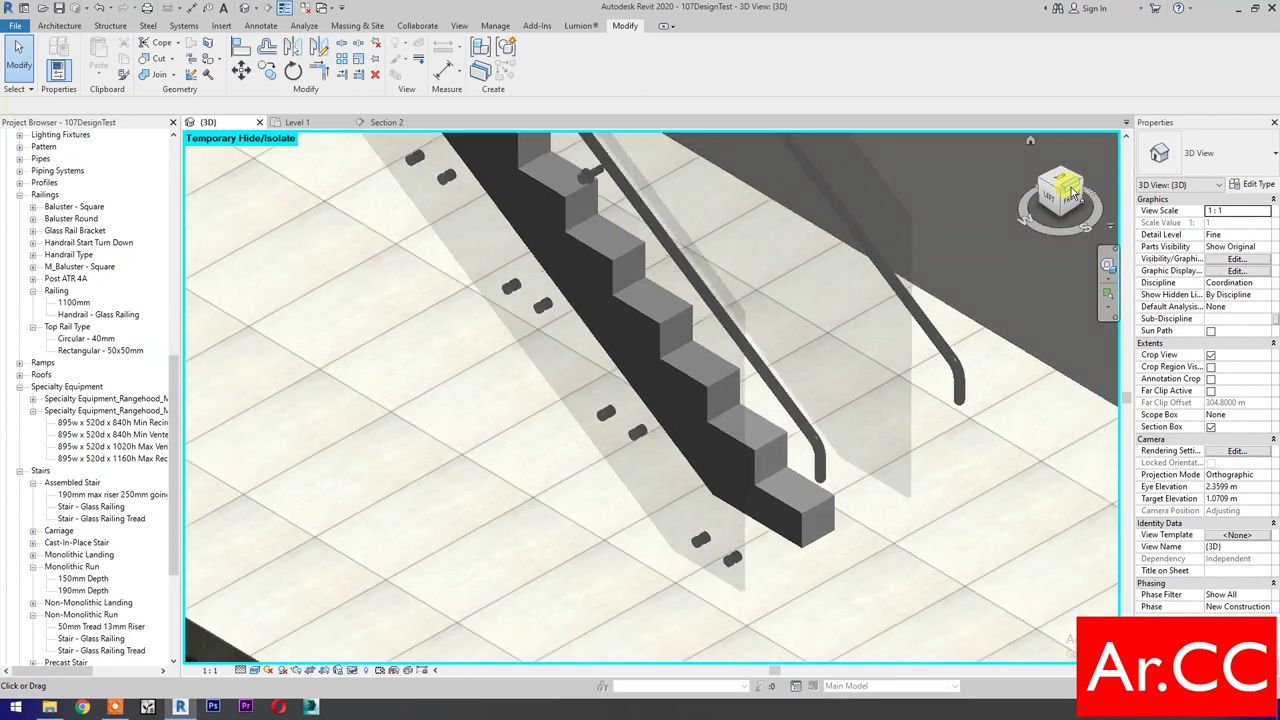
{"action": "left_click", "coordinate": [1072, 190]}
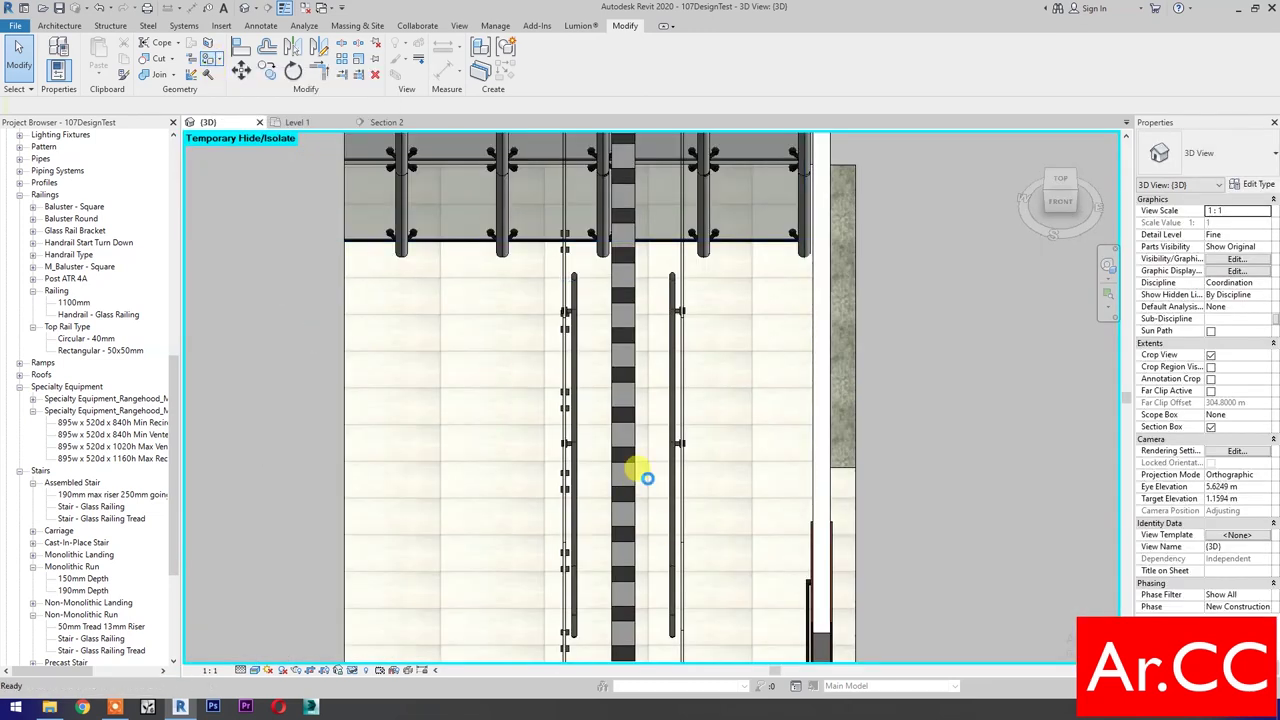
{"action": "key", "text": "p"}
{"action": "key", "text": "t"}
{"action": "scroll", "coordinate": [335, 350], "scroll_direction": "down", "scroll_amount": 5}
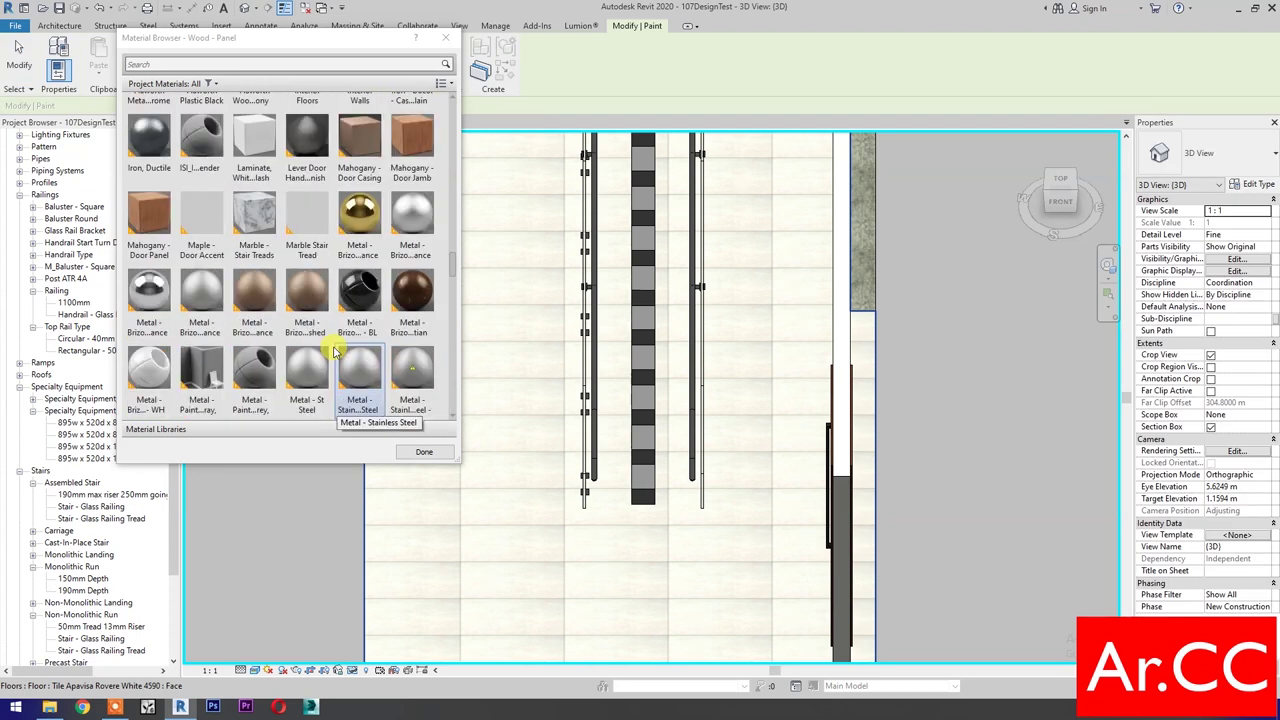
{"action": "left_click", "coordinate": [254, 262]}
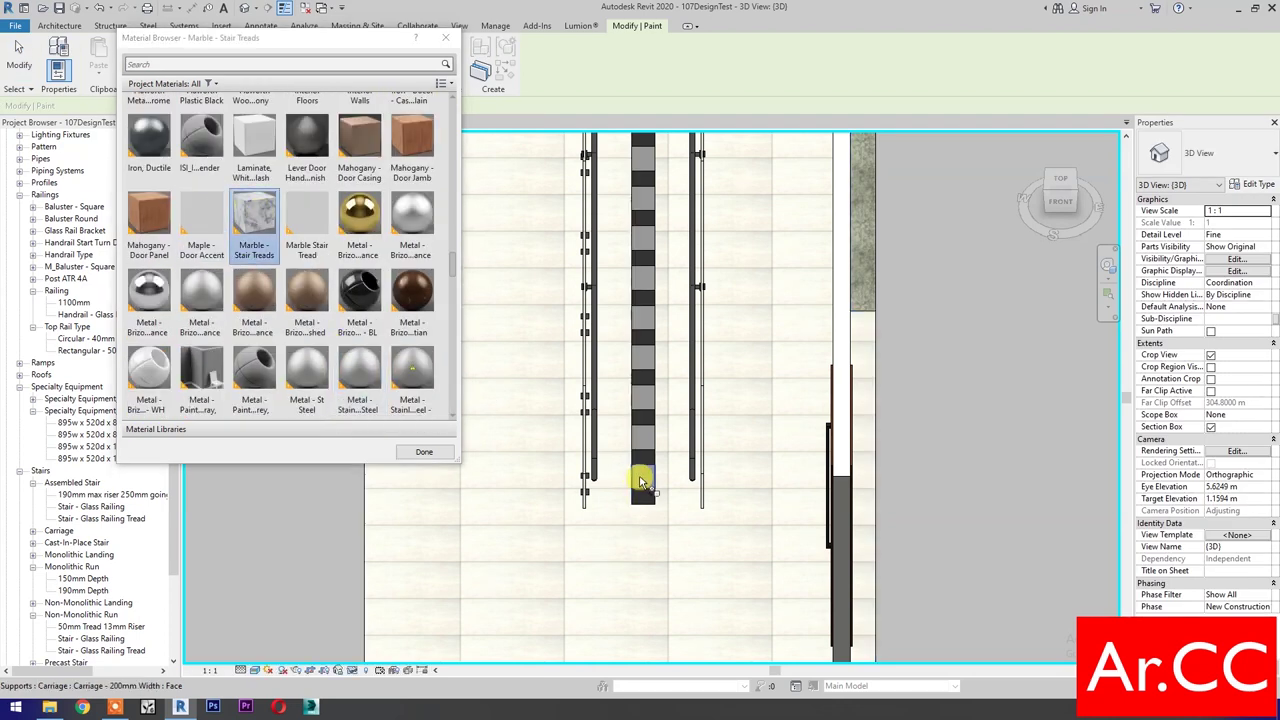
{"action": "left_click", "coordinate": [642, 482]}
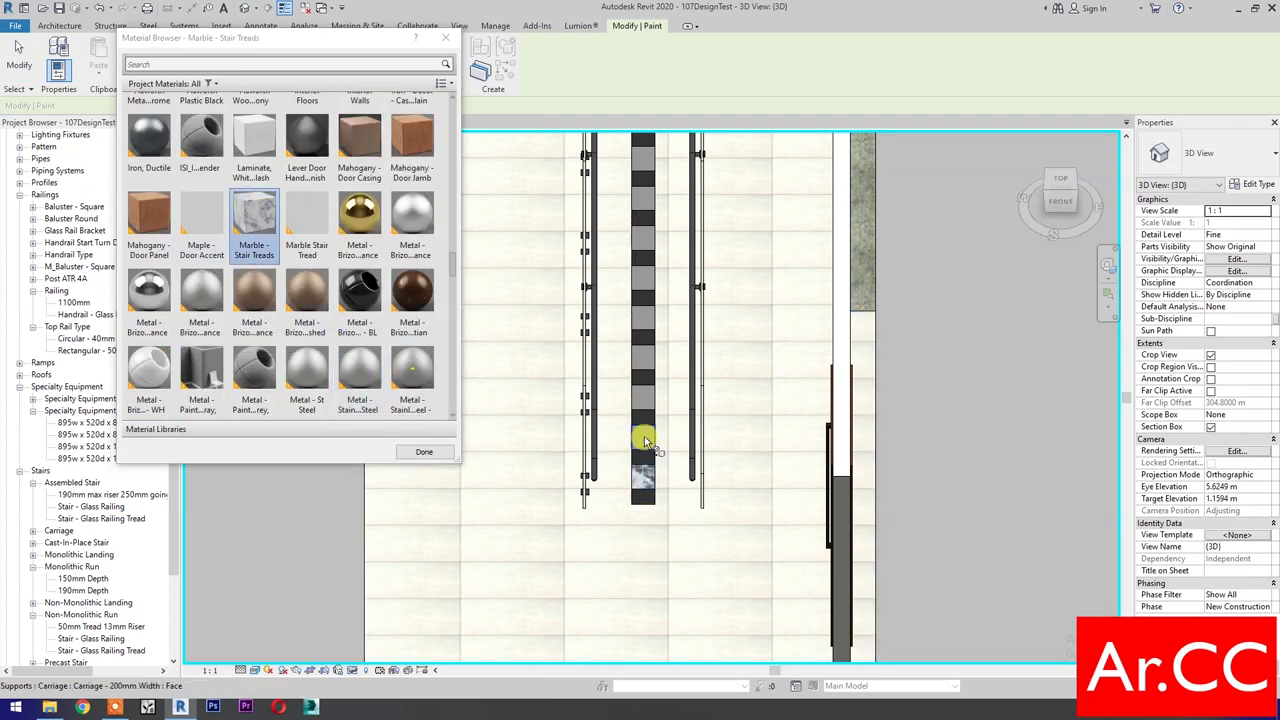
{"action": "left_click", "coordinate": [644, 416]}
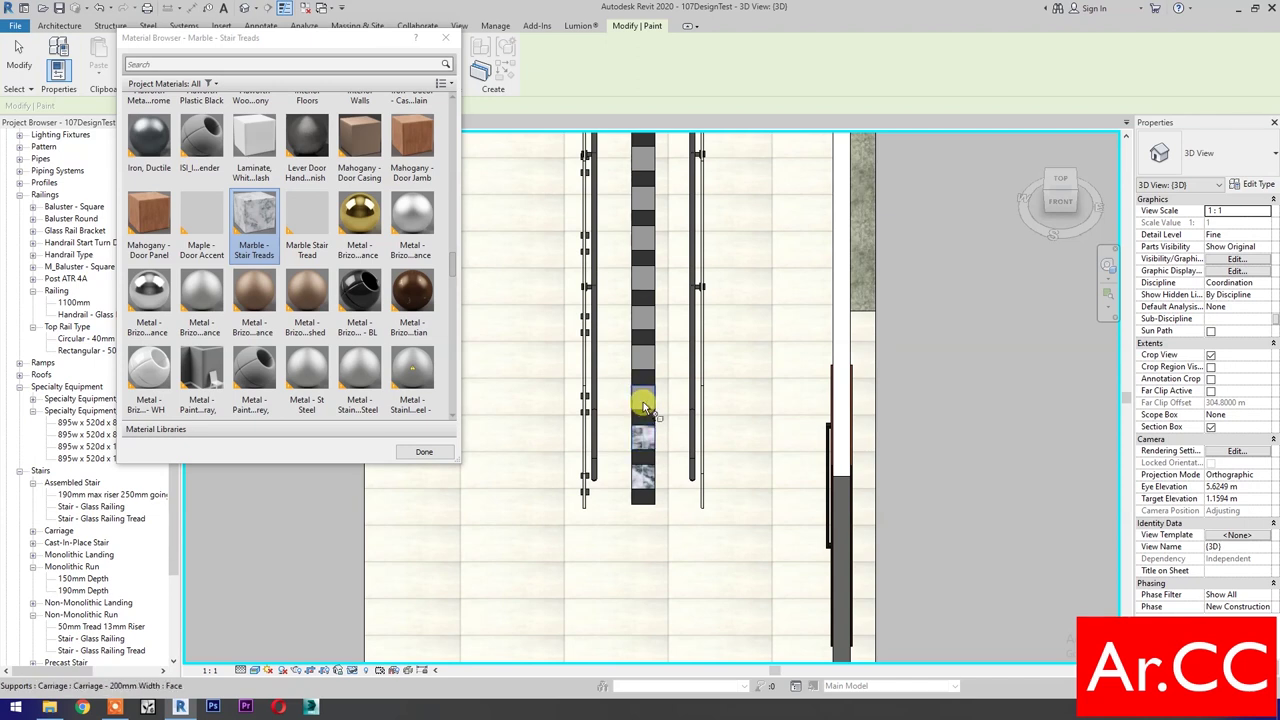
{"action": "left_click", "coordinate": [643, 405]}
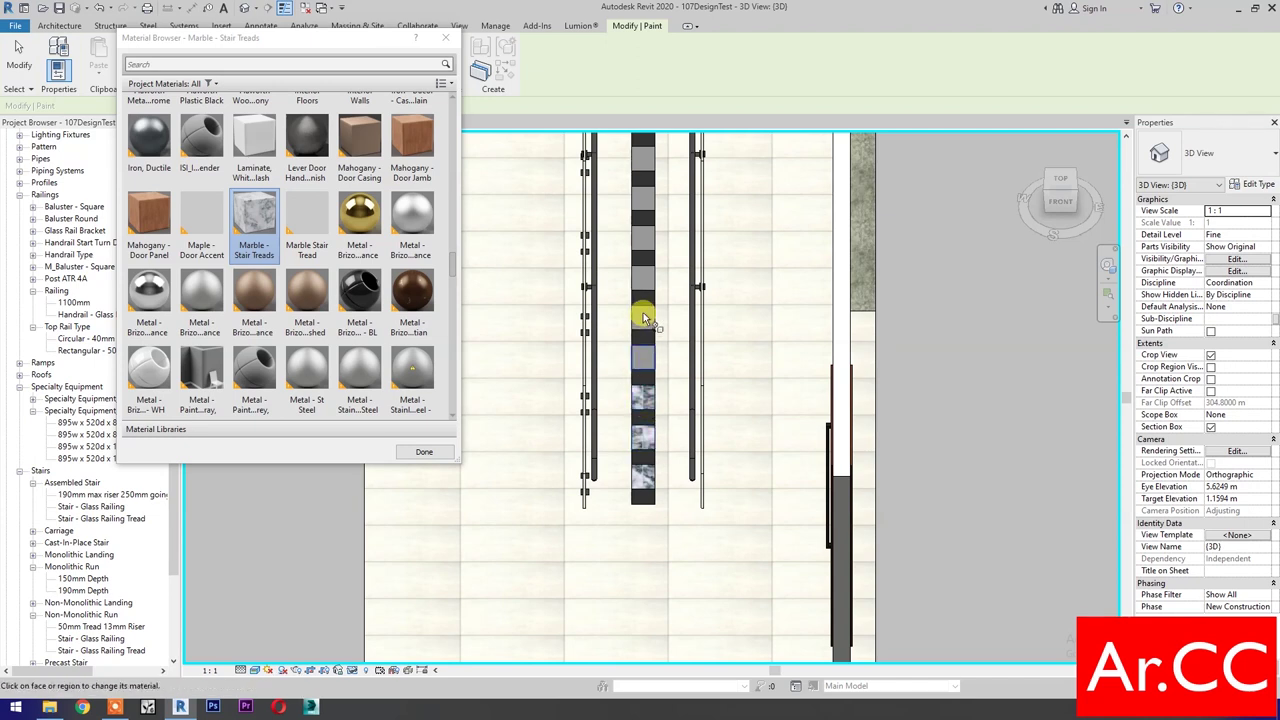
{"action": "left_click", "coordinate": [644, 318]}
{"action": "left_click", "coordinate": [646, 285]}
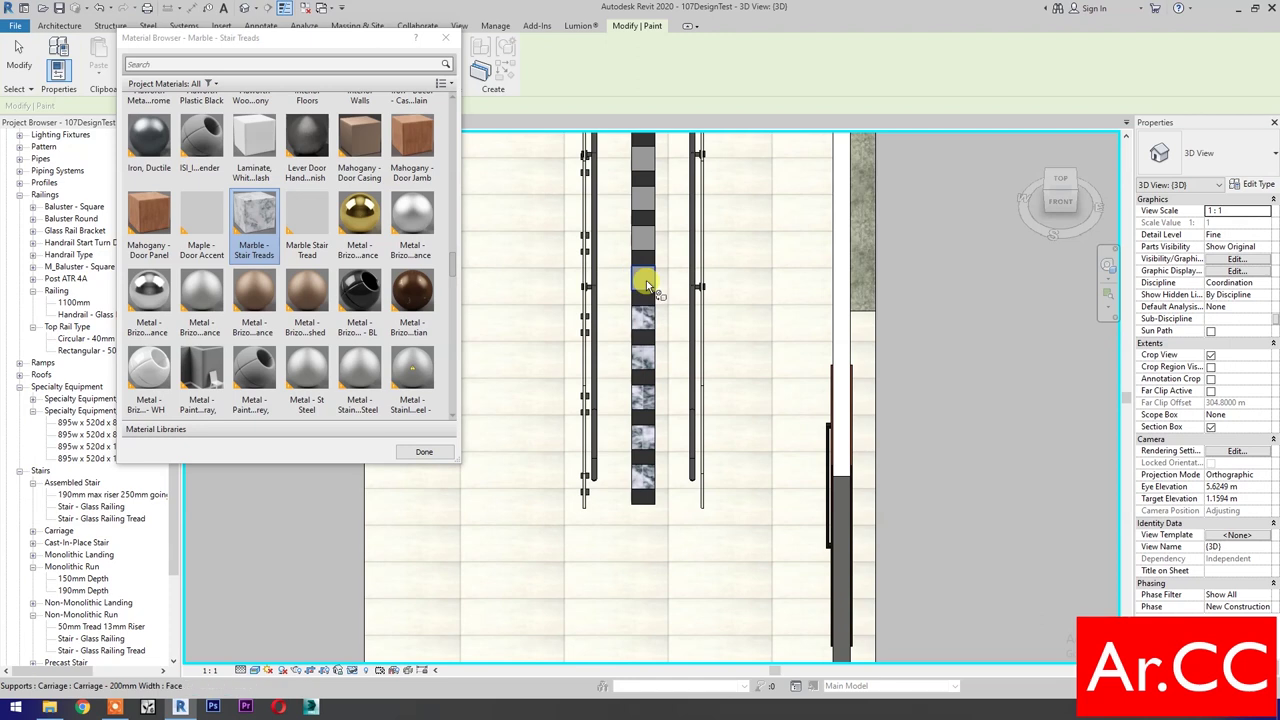
{"action": "left_click", "coordinate": [642, 240]}
{"action": "left_click", "coordinate": [632, 232]}
{"action": "left_click", "coordinate": [642, 200]}
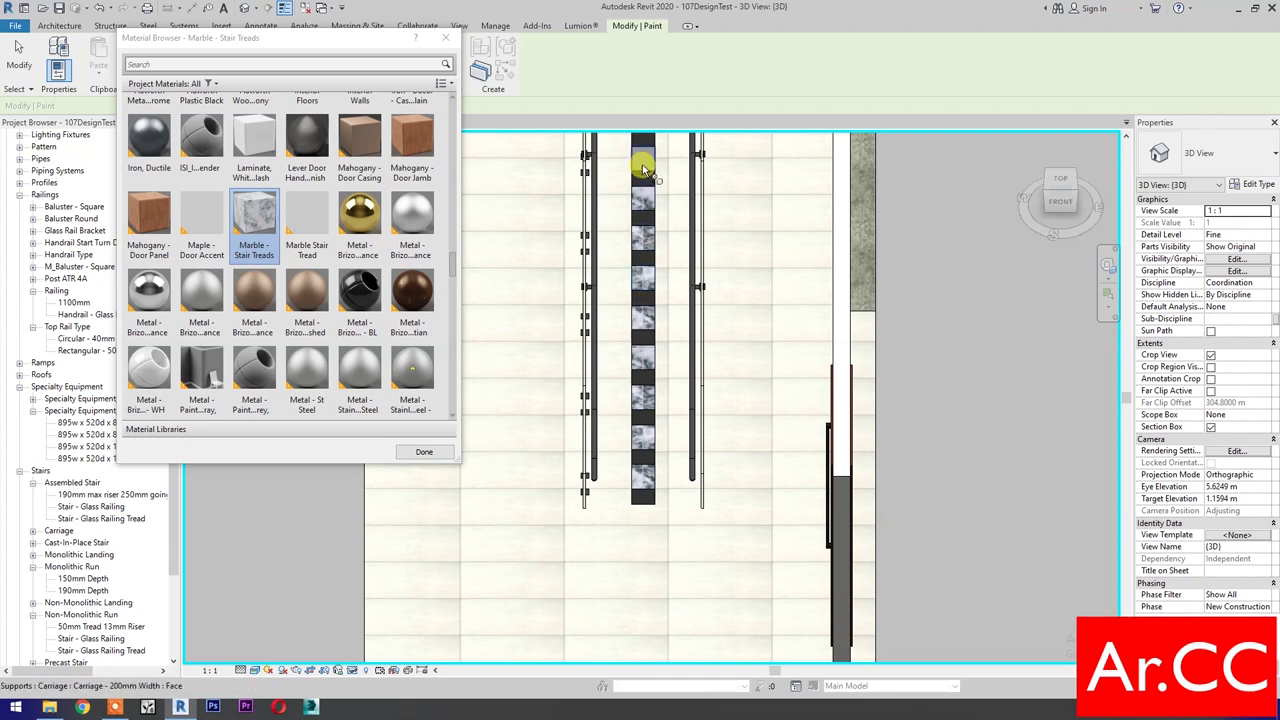
{"action": "left_click", "coordinate": [428, 452]}
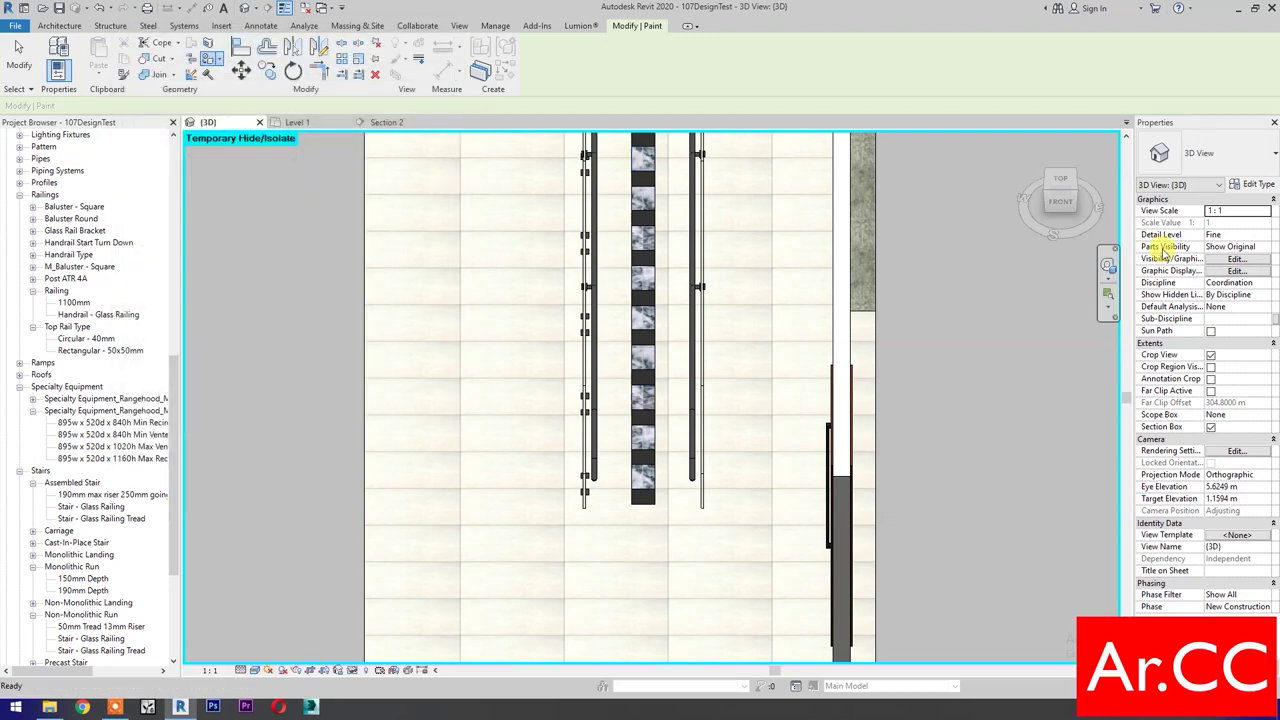
{"action": "key", "text": "Escape"}
Reset the temporary hide/isolate in the 3D view to bring the marble tread stair back over the carriage
{"action": "middle_click_drag", "start_coordinate": [923, 271], "coordinate": [707, 468], "text": "shift"}
{"action": "scroll", "coordinate": [707, 468], "scroll_direction": "up", "scroll_amount": 2}
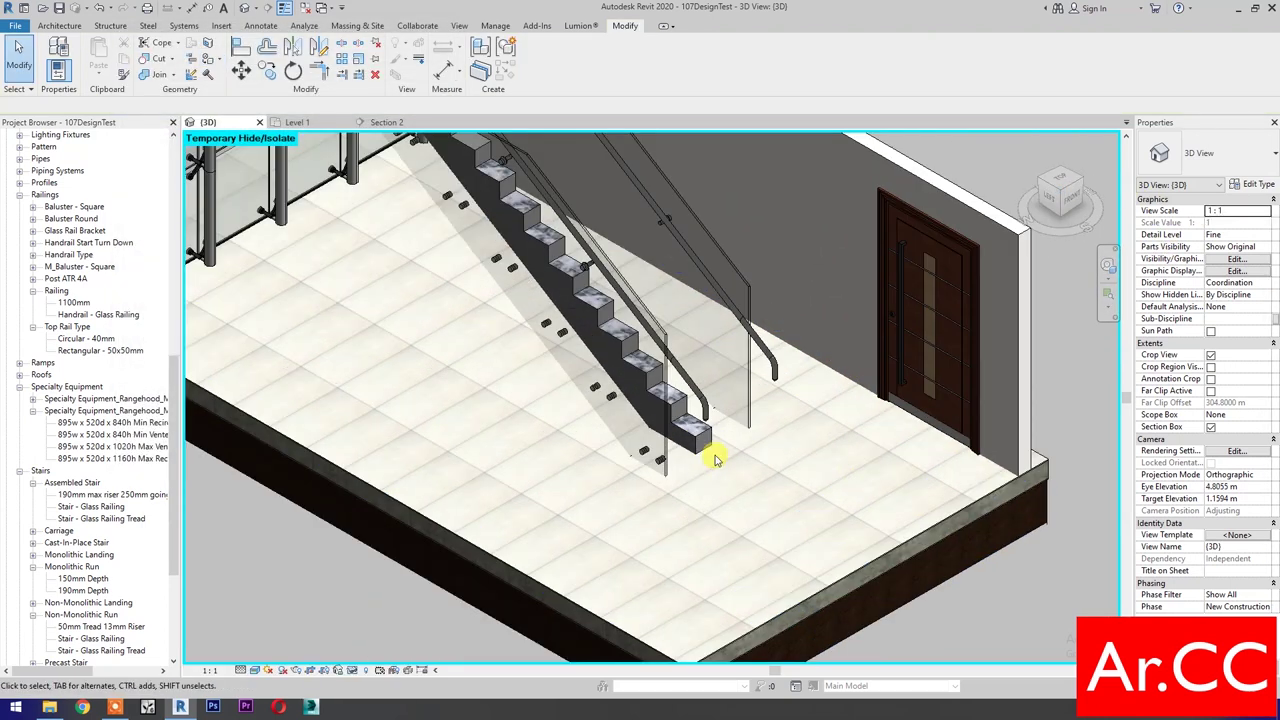
{"action": "left_click", "coordinate": [351, 670]}
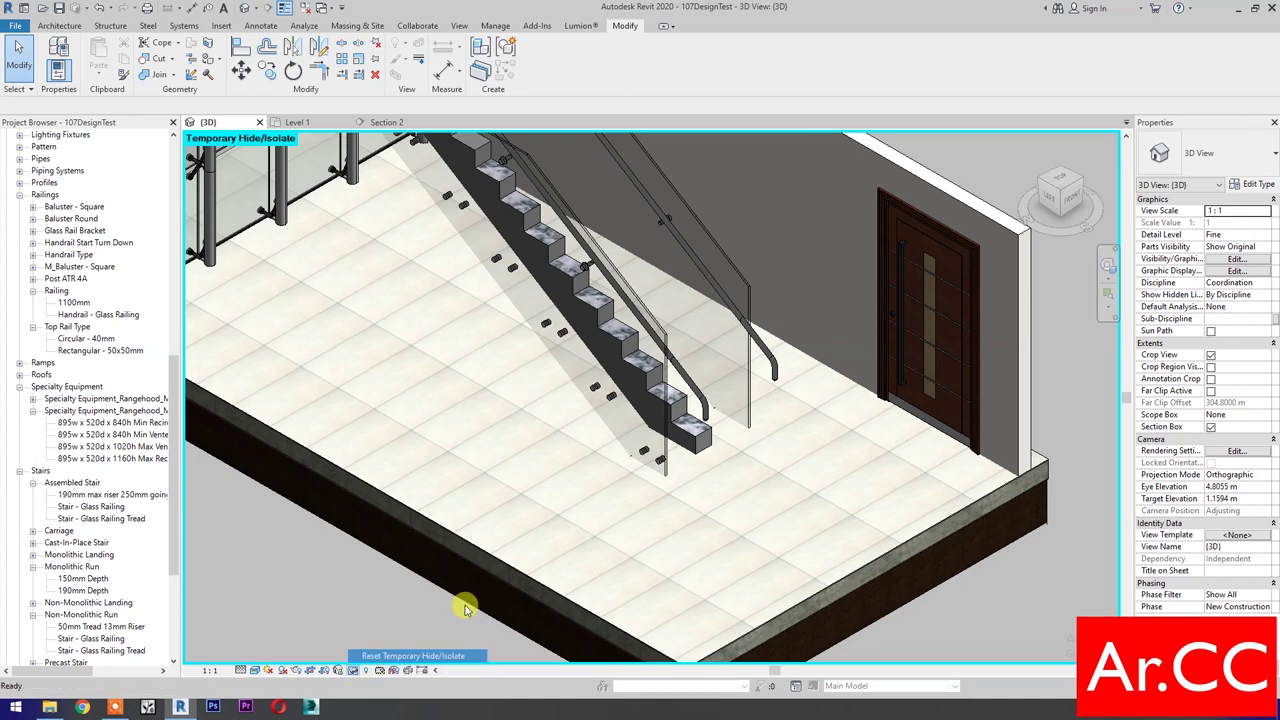
{"action": "middle_click_drag", "start_coordinate": [467, 598], "coordinate": [400, 600], "text": "shift"}
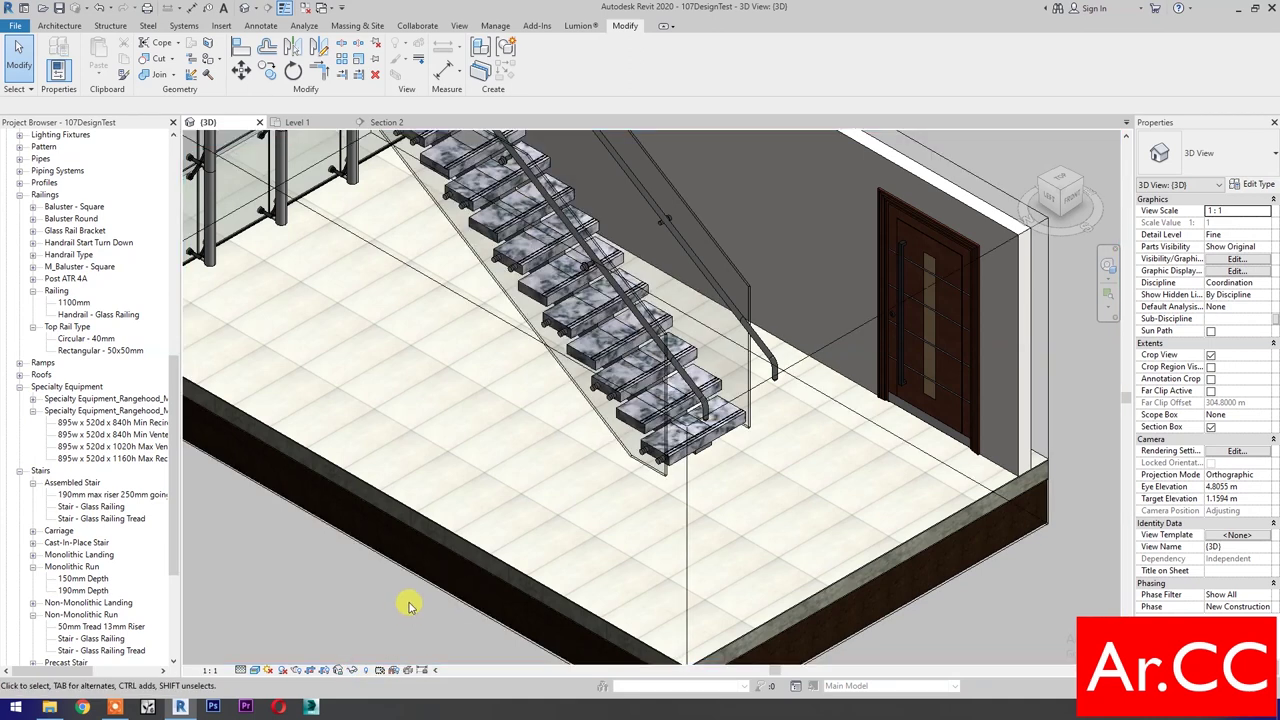
Examine how the marble treads, painted carriage, glass sides and standoffs fit together along the lower flight
{"action": "scroll", "coordinate": [960, 624], "scroll_direction": "up", "scroll_amount": 3}
{"action": "scroll", "coordinate": [880, 643], "scroll_direction": "down", "scroll_amount": 2}
{"action": "middle_click_drag", "start_coordinate": [880, 643], "coordinate": [851, 634], "text": "shift"}
{"action": "scroll", "coordinate": [855, 636], "scroll_direction": "up", "scroll_amount": 2}
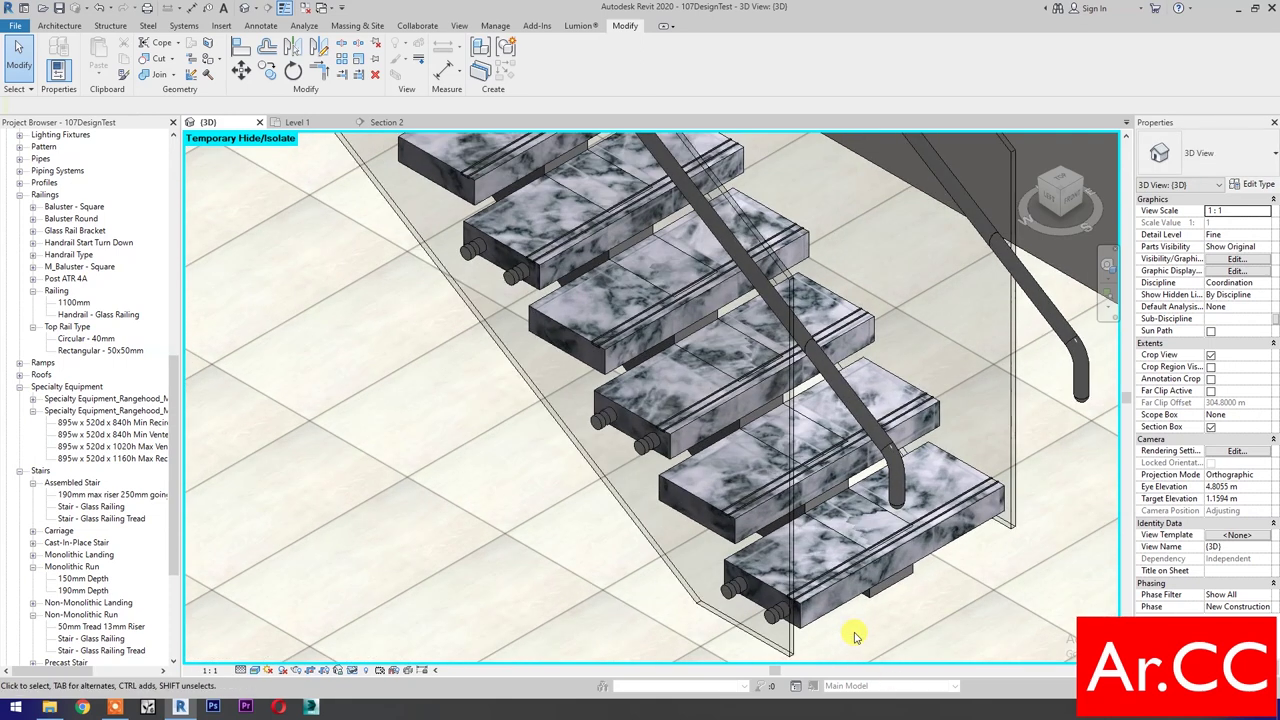
{"action": "middle_click_drag", "start_coordinate": [523, 408], "coordinate": [401, 448]}
{"action": "left_click", "coordinate": [494, 510]}
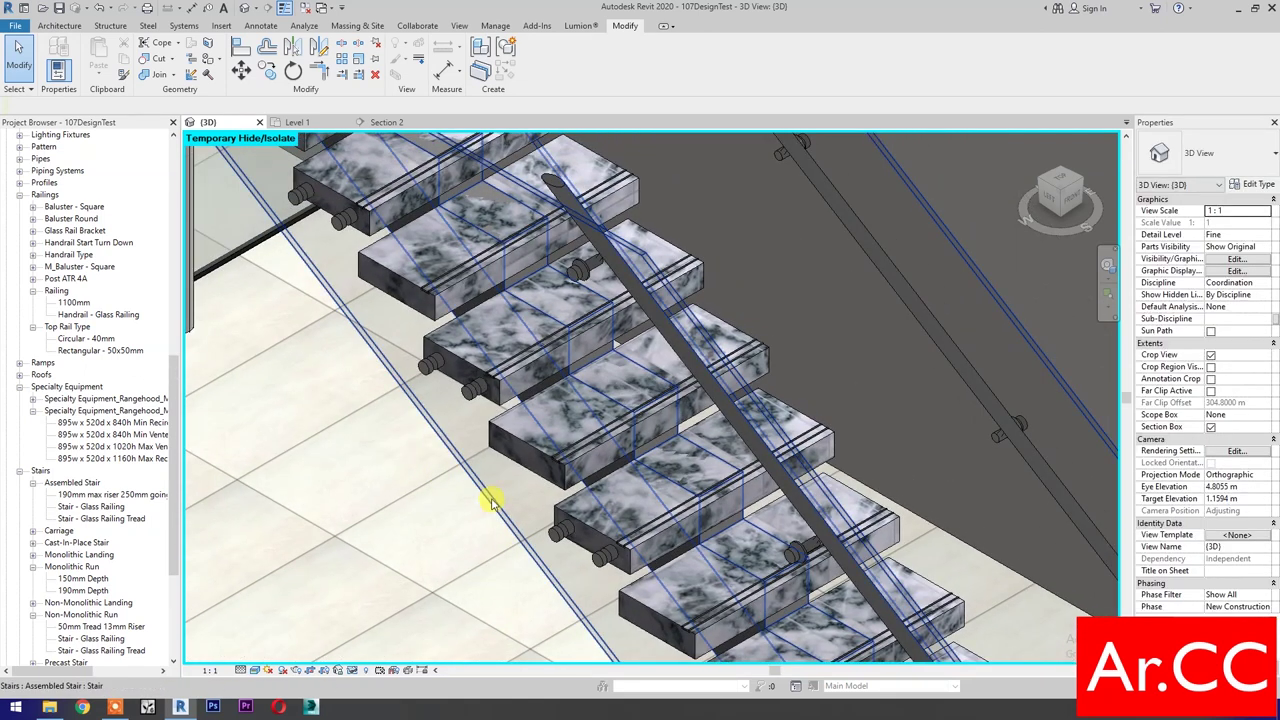
{"action": "middle_click_drag", "start_coordinate": [560, 514], "coordinate": [498, 428]}
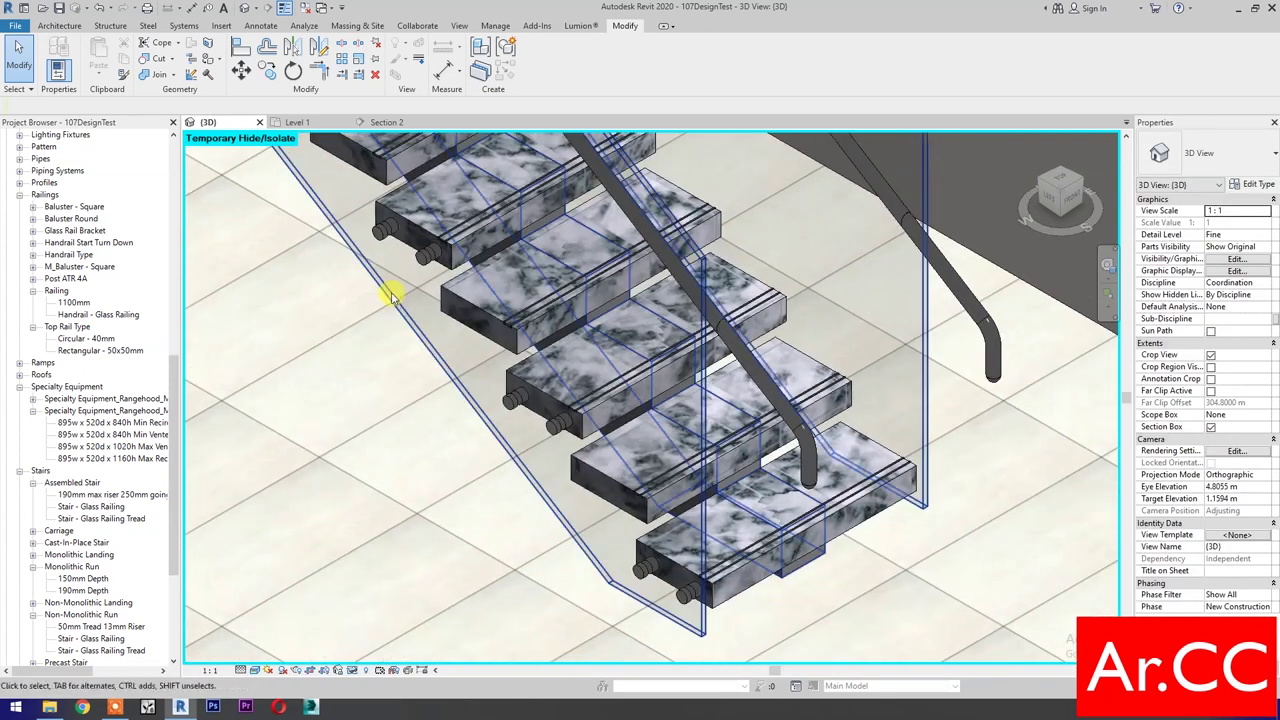
{"action": "middle_click_drag", "start_coordinate": [815, 508], "coordinate": [846, 594], "text": "shift"}
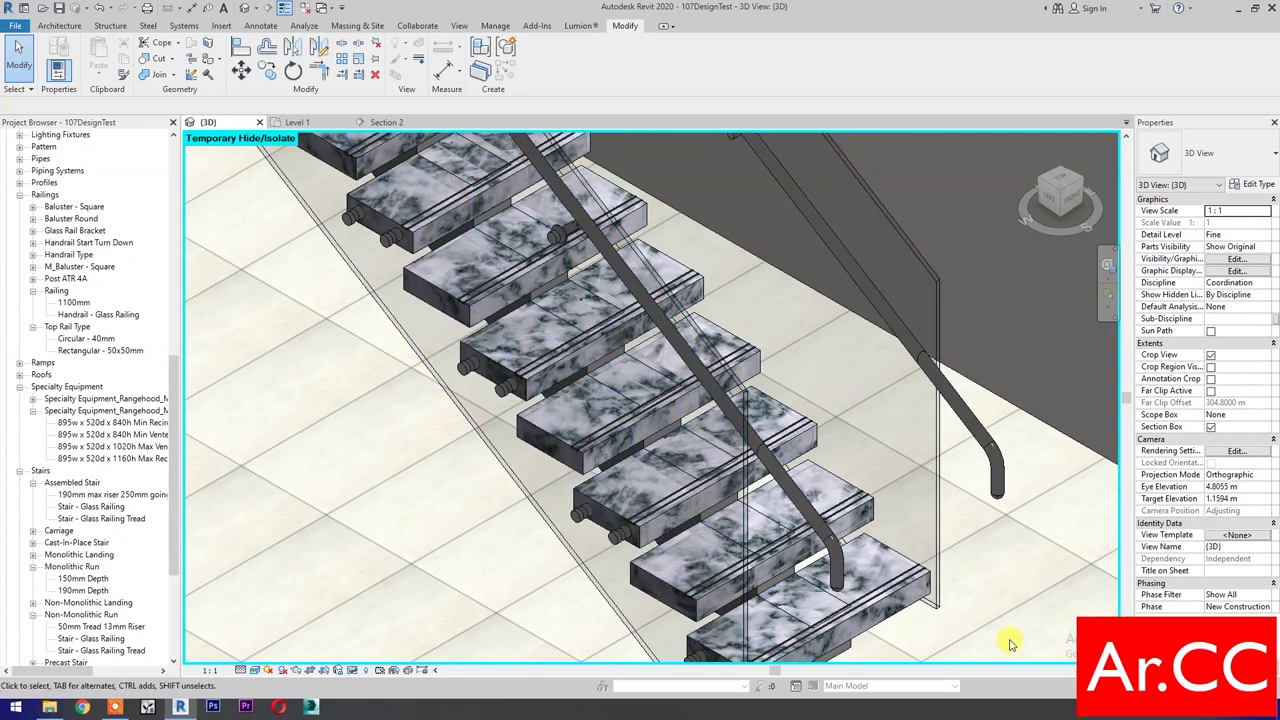